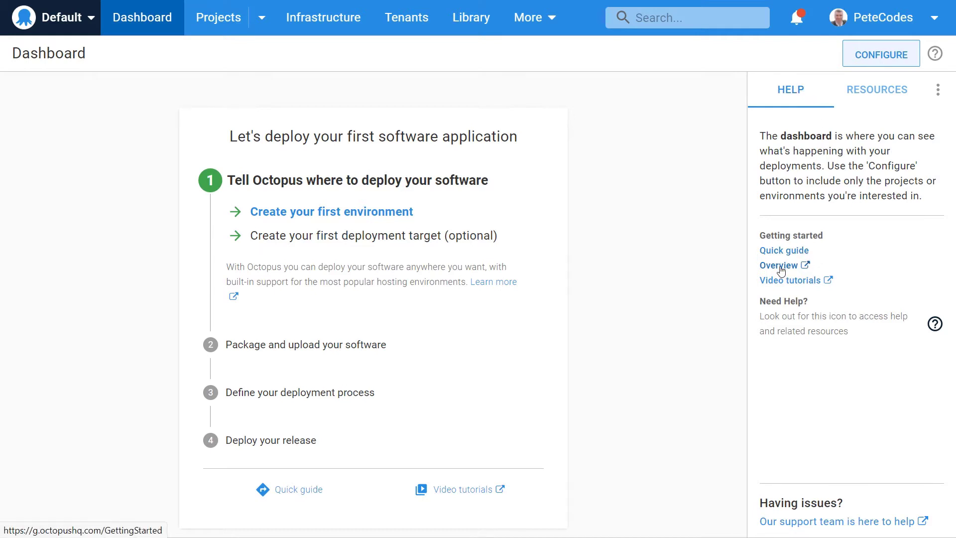
Step: Open the Octopus Deploy documentation from the help resources and look over its landing page
click(872, 94)
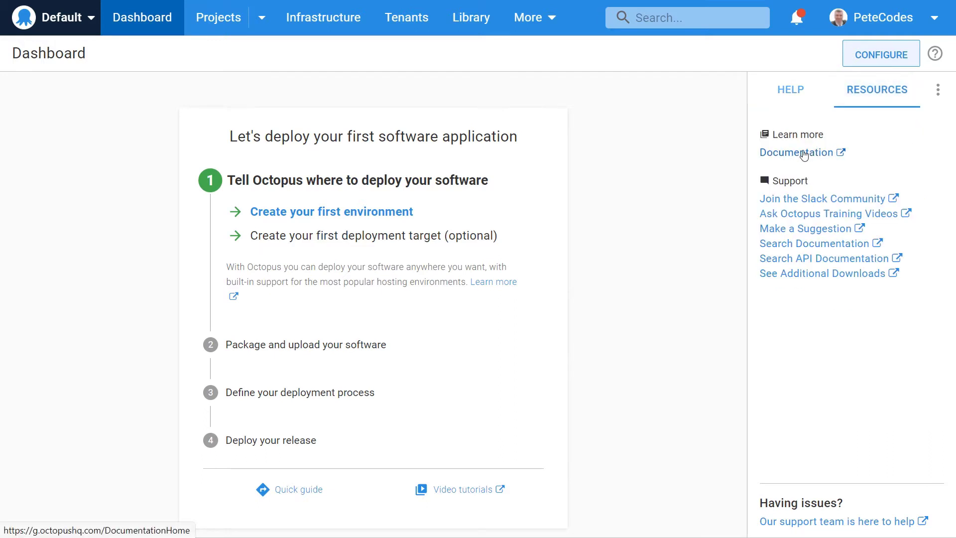
click(802, 152)
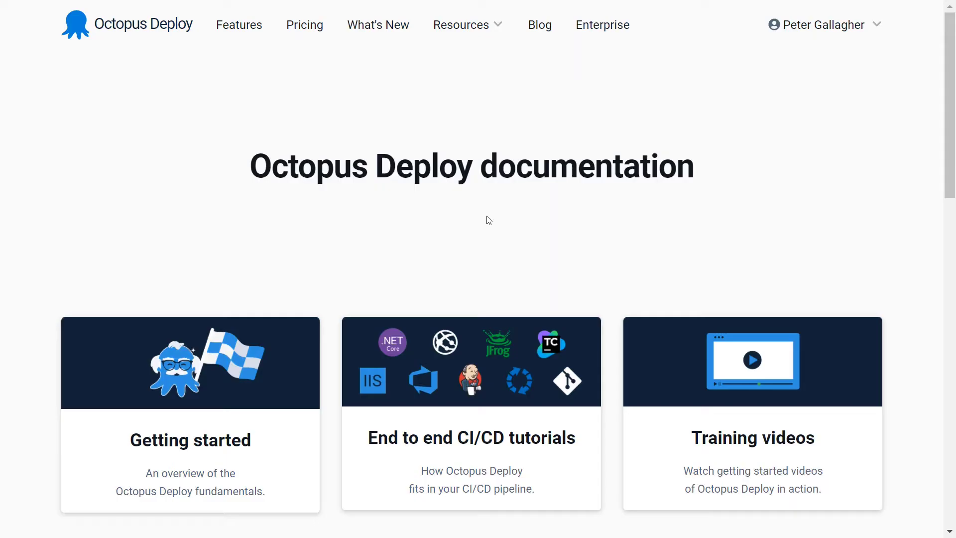
scroll(487, 218, down, 2)
scroll(487, 217, down, 2)
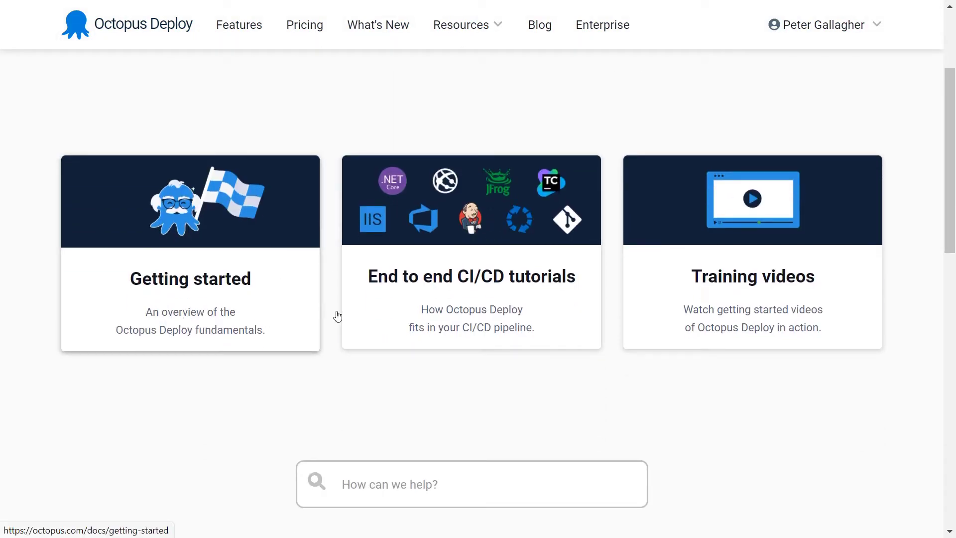
scroll(695, 297, down, 8)
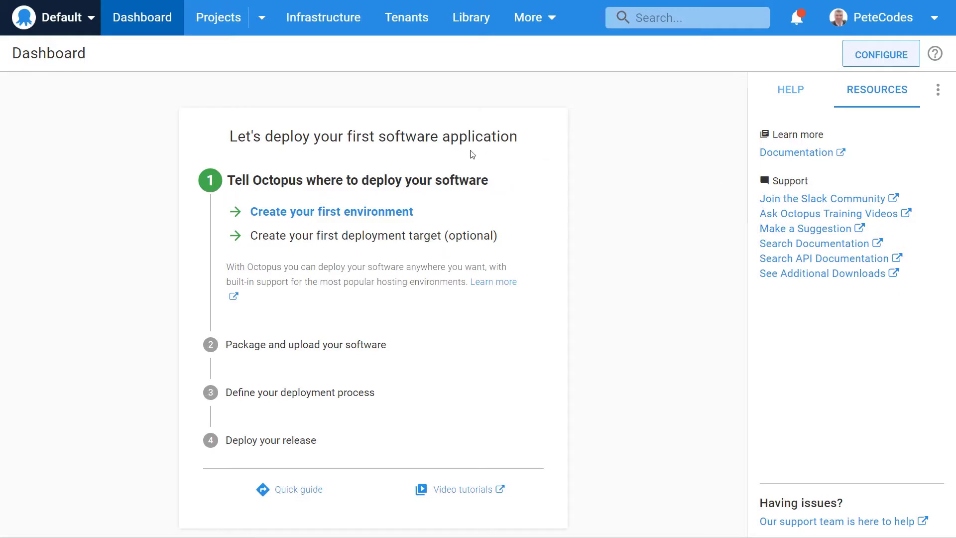
Step: Create the first environment with the name Development
click(336, 221)
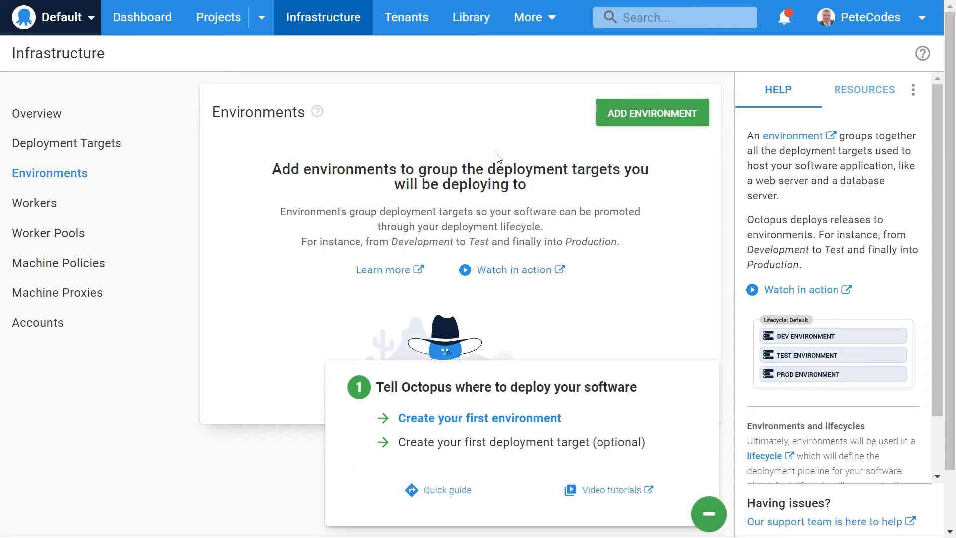
click(633, 115)
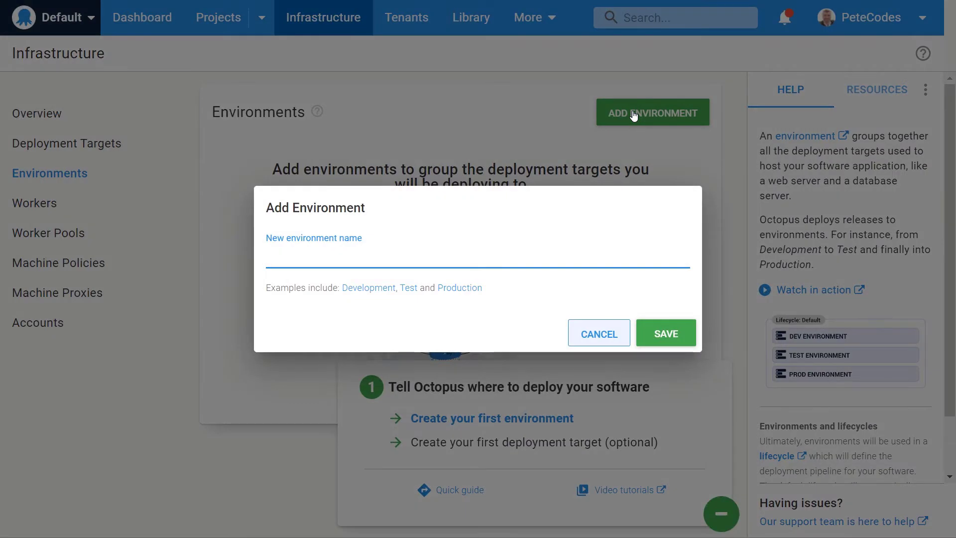
text(Development)
key(Return)
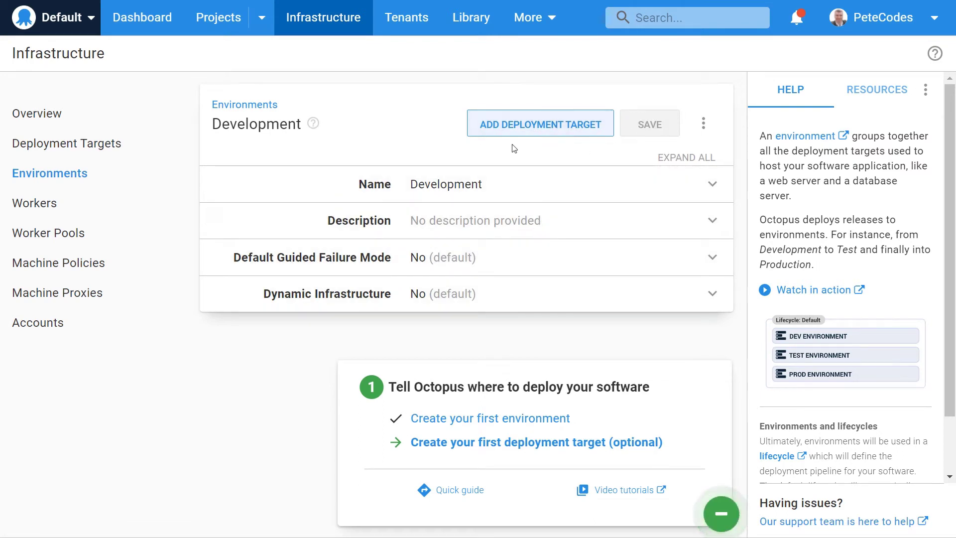
Step: Return to the environments list and add an environment named Staging
key(alt+Left)
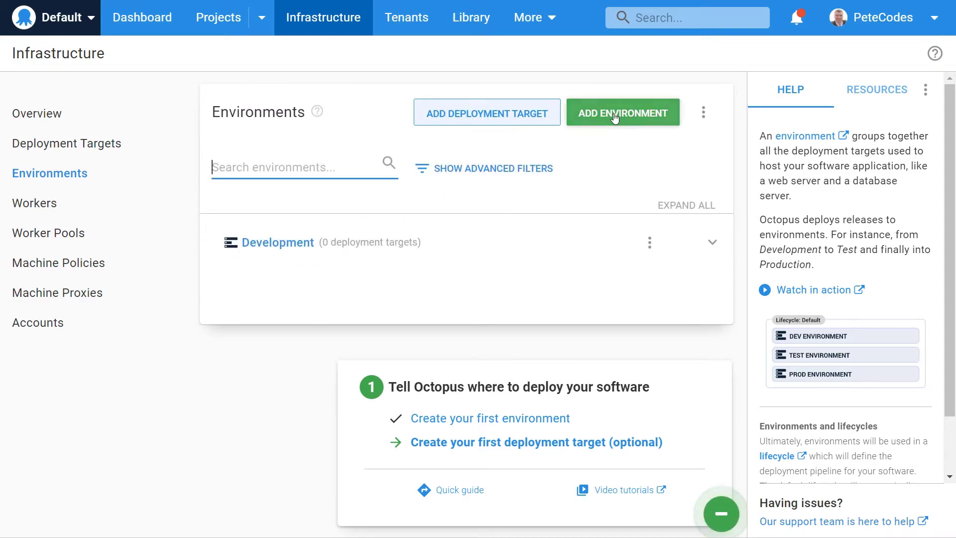
click(615, 115)
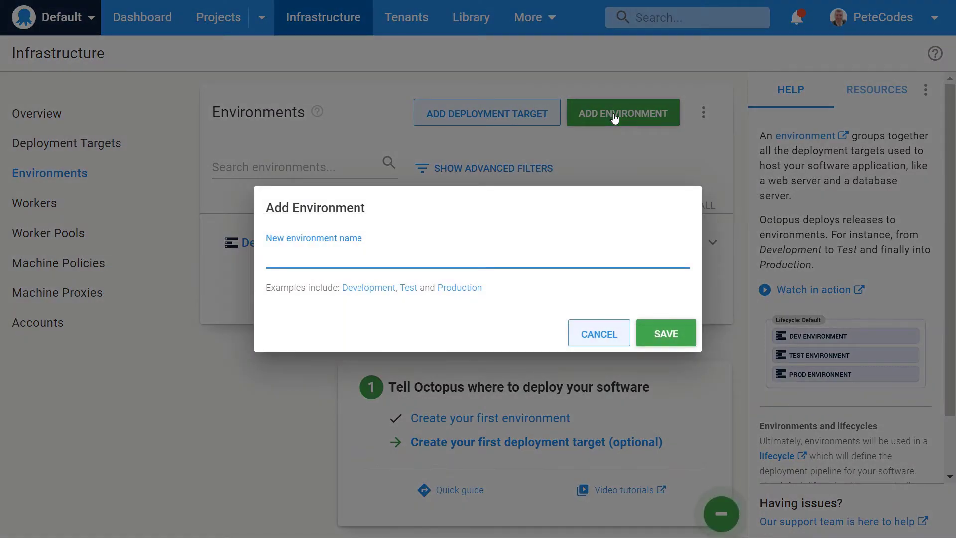
text(Staging)
key(Return)
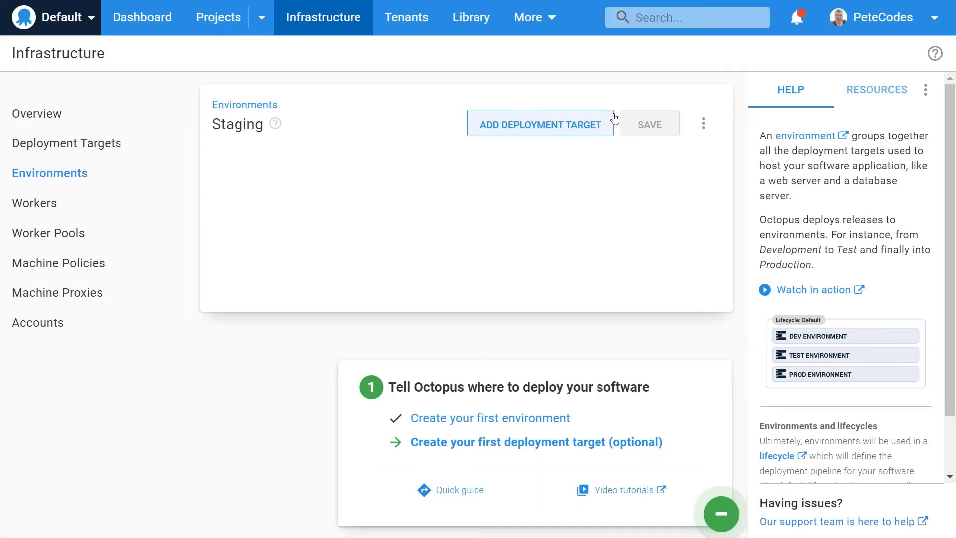
Step: Return to the environments list and add an environment using the suggested name Production
key(alt+Left)
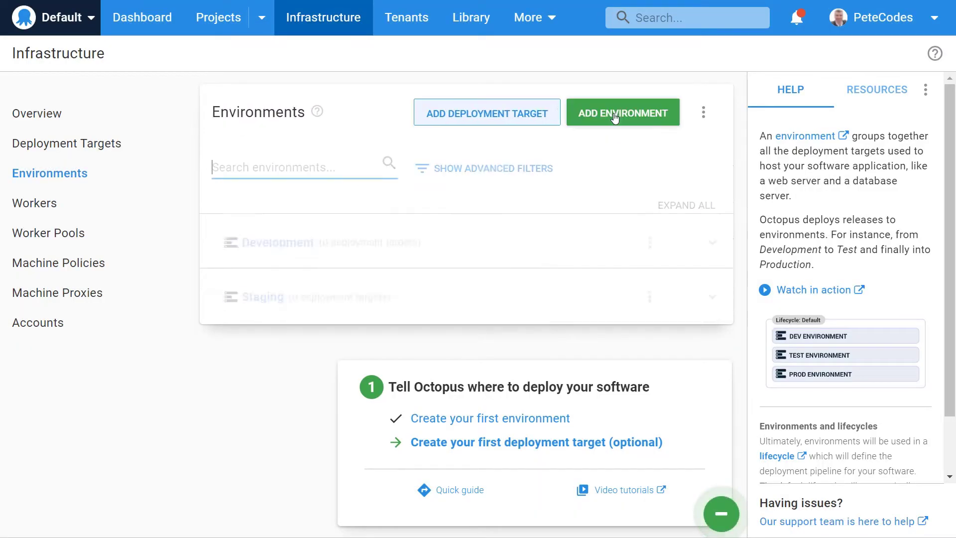
click(615, 114)
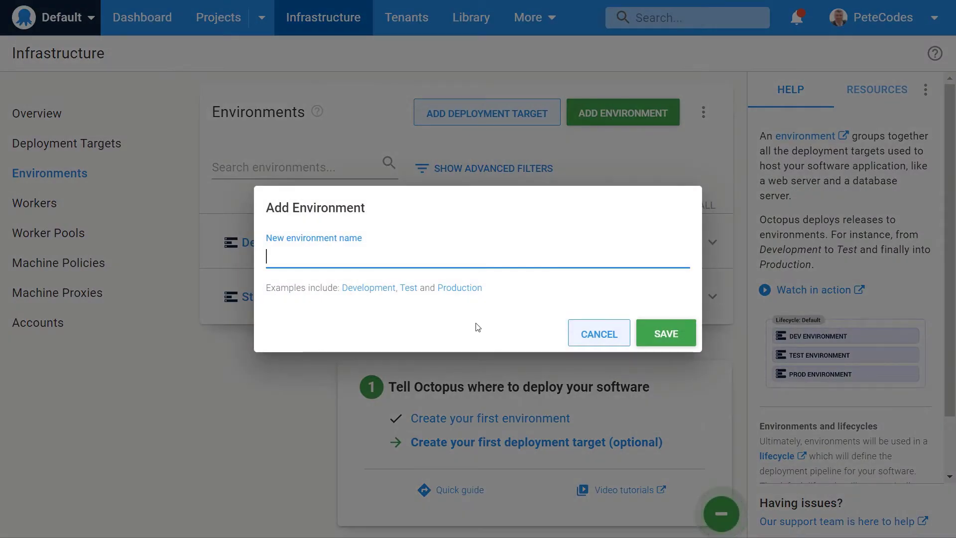
click(461, 288)
click(665, 334)
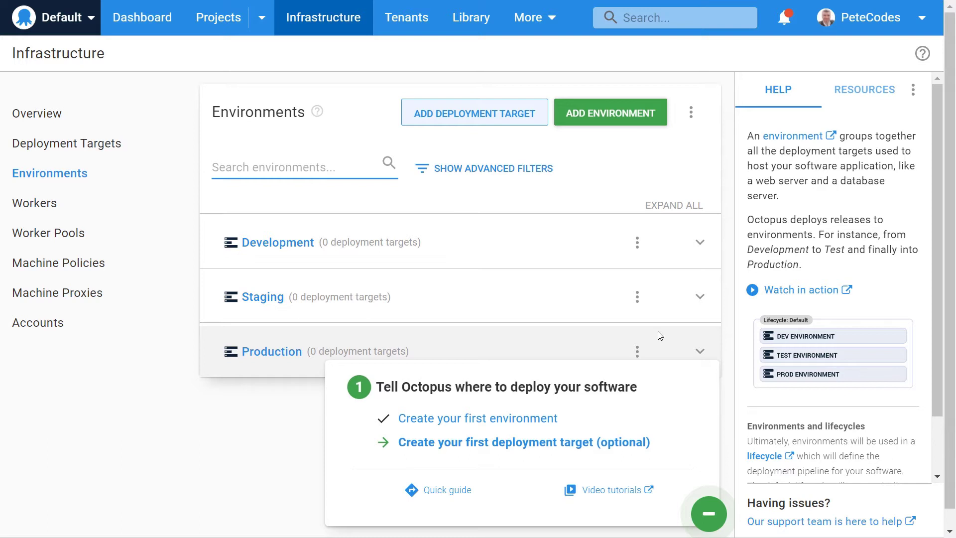
Step: Start adding an Azure deployment target of the Azure Web App type
click(462, 113)
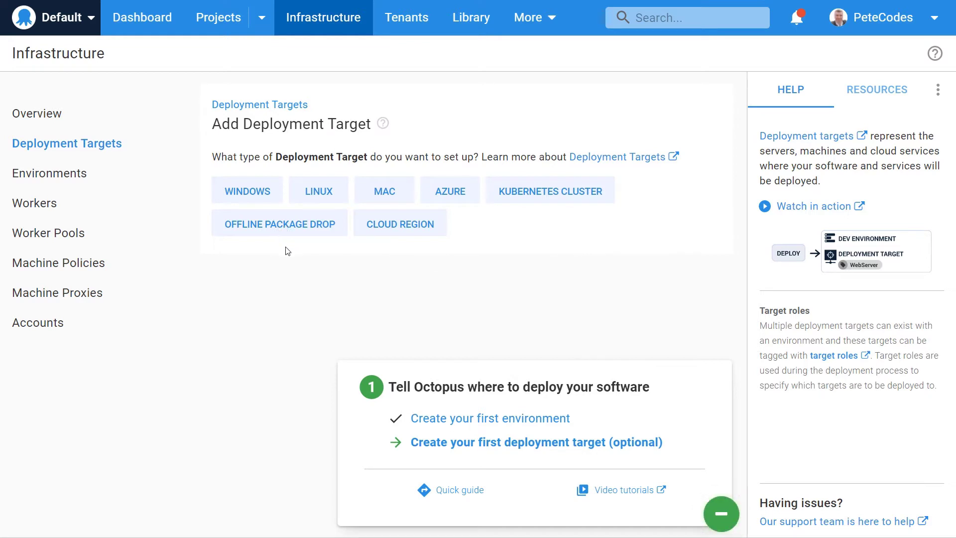
click(466, 192)
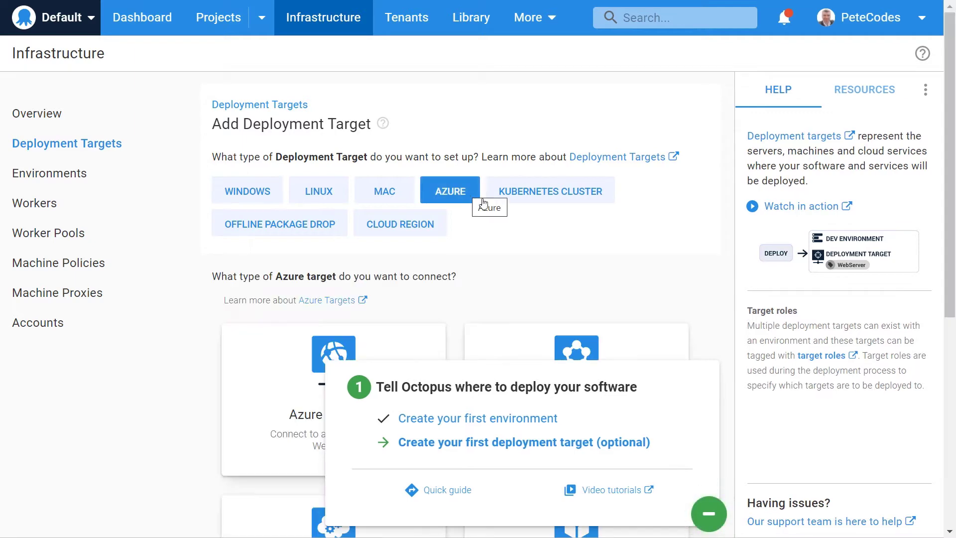
scroll(505, 279, down, 3)
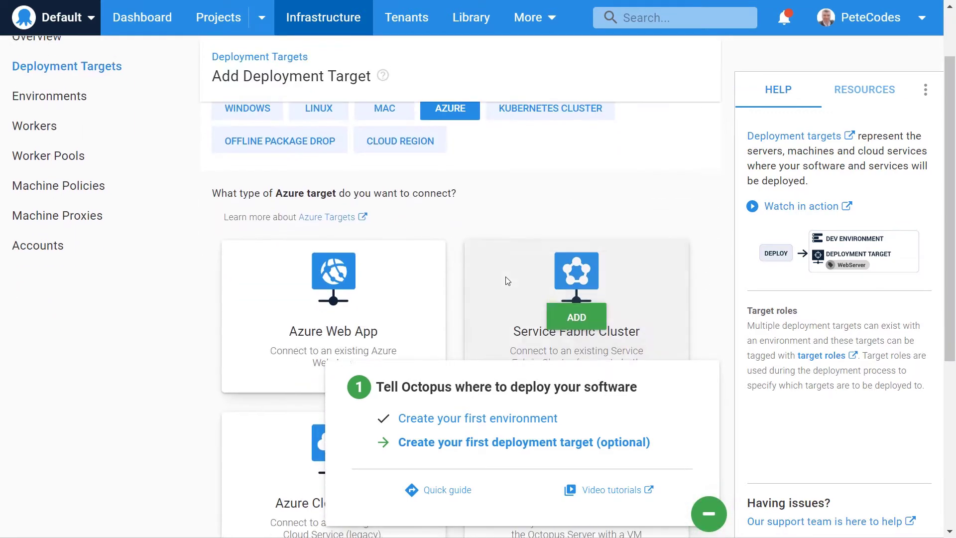
scroll(505, 279, down, 2)
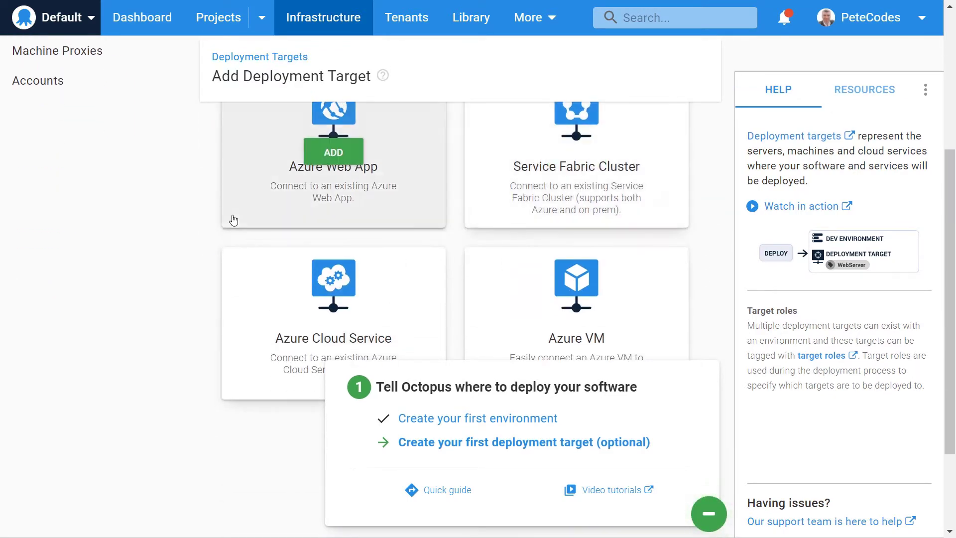
scroll(174, 222, down, 2)
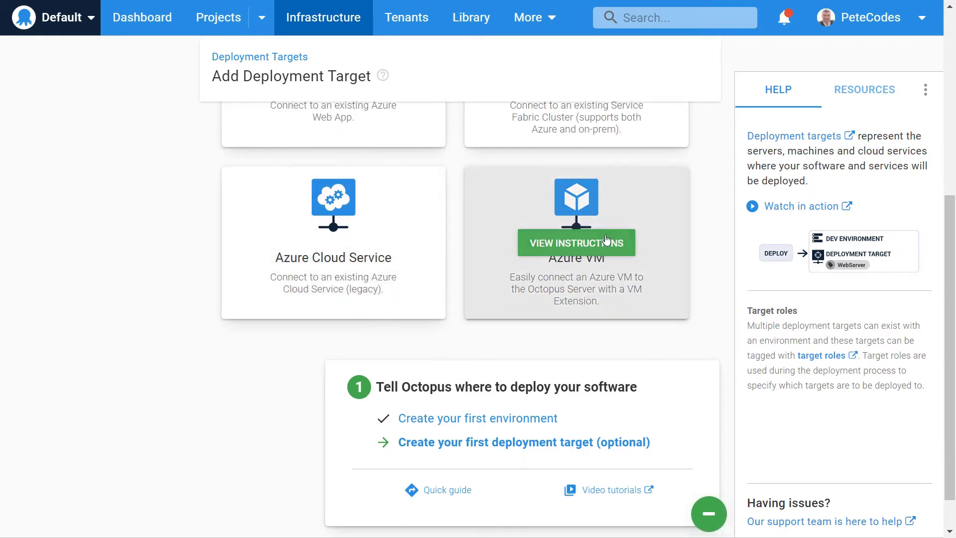
scroll(171, 228, up, 4)
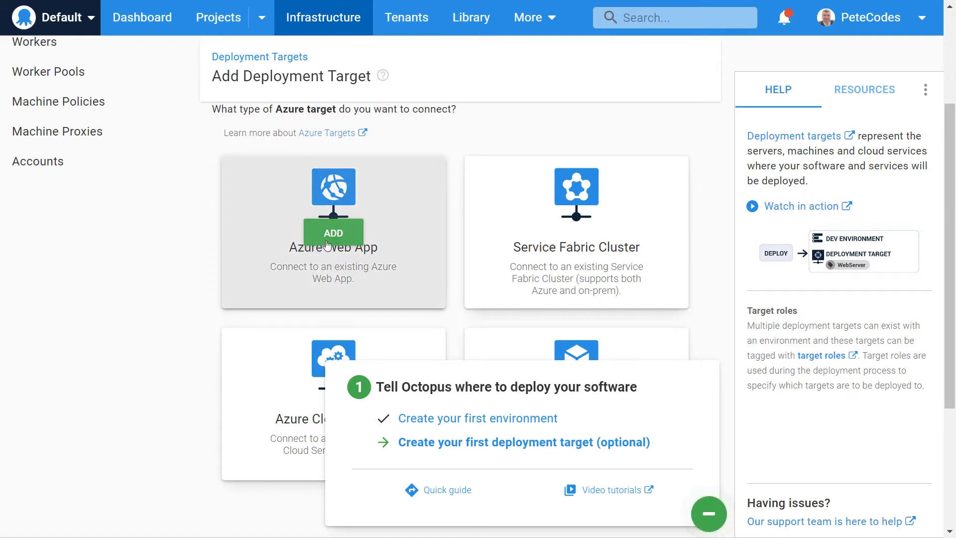
click(338, 238)
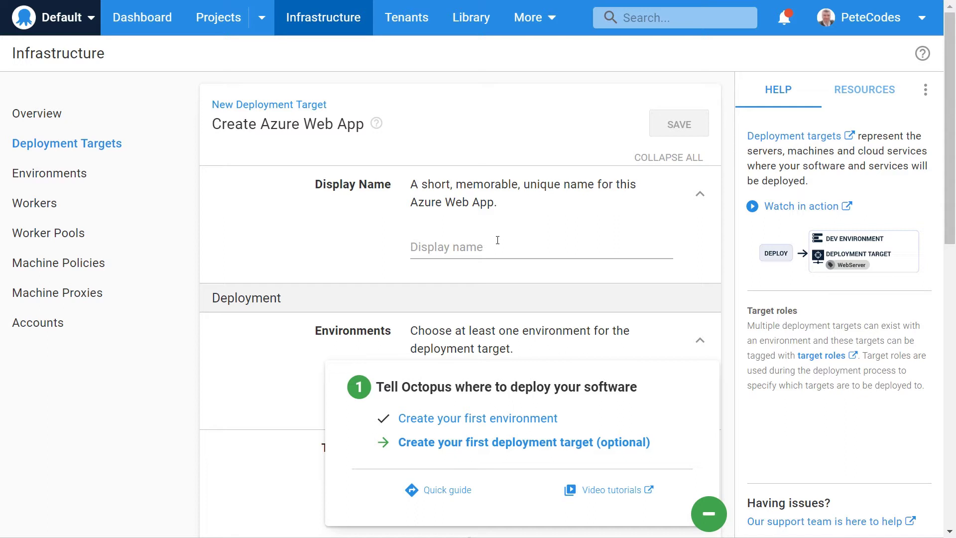
Step: Set the Azure Web App target's display name to "Pete Codes Web App - Development"
click(498, 240)
text(P)
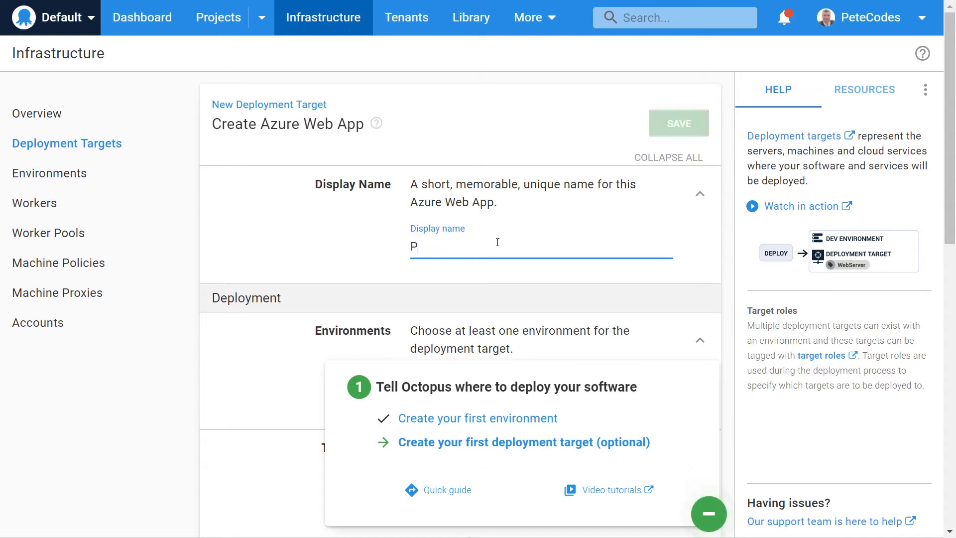
text(ete Codes)
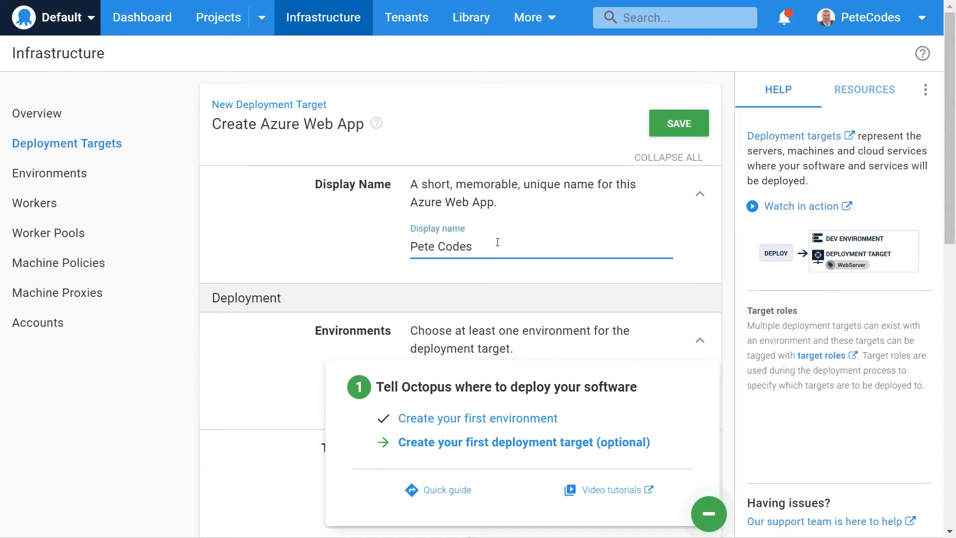
text( Web App - Development)
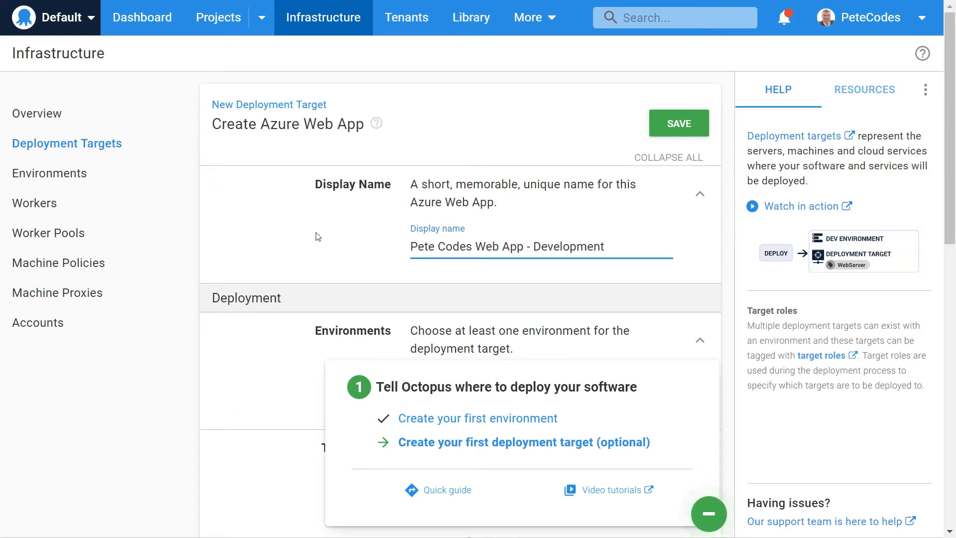
Step: Assign the deployment target to the Development environment and add the new target role Web
scroll(317, 237, down, 3)
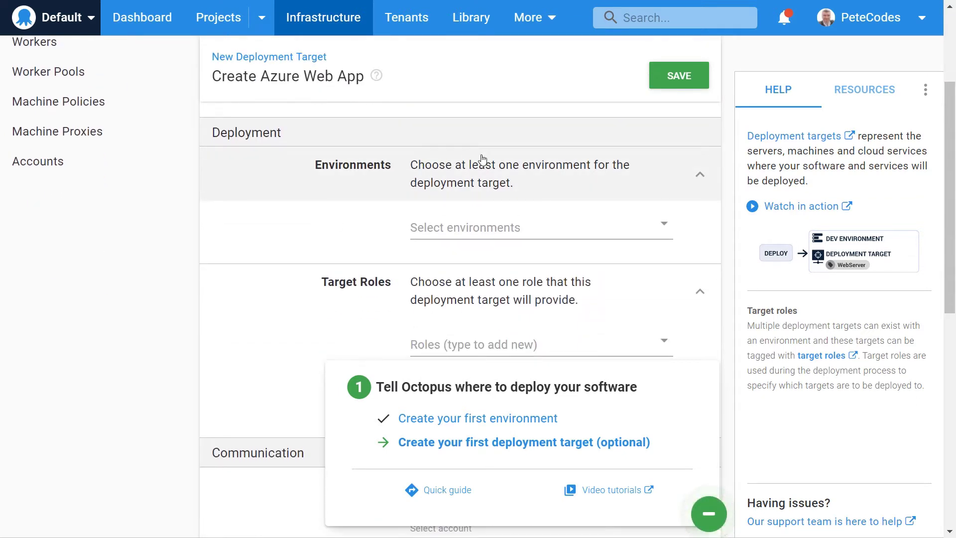
click(659, 227)
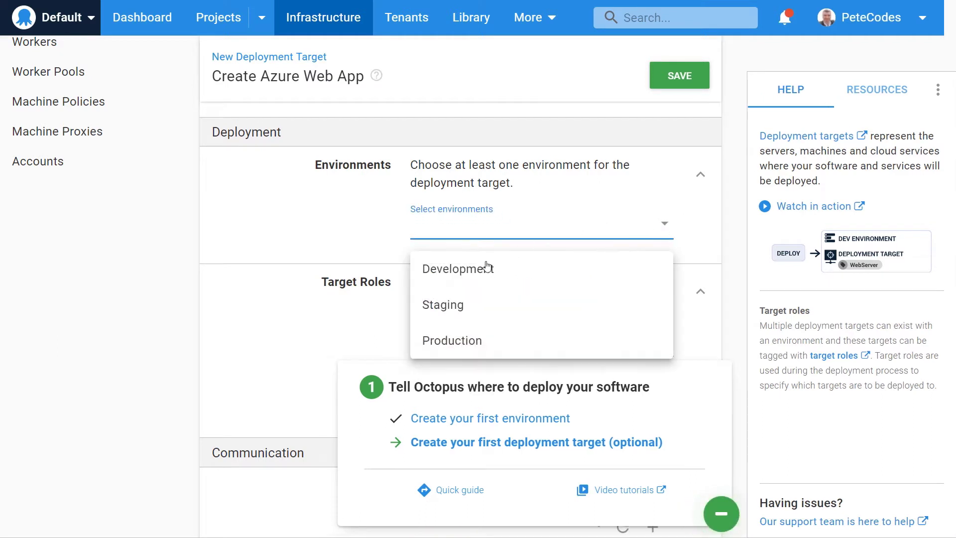
click(473, 271)
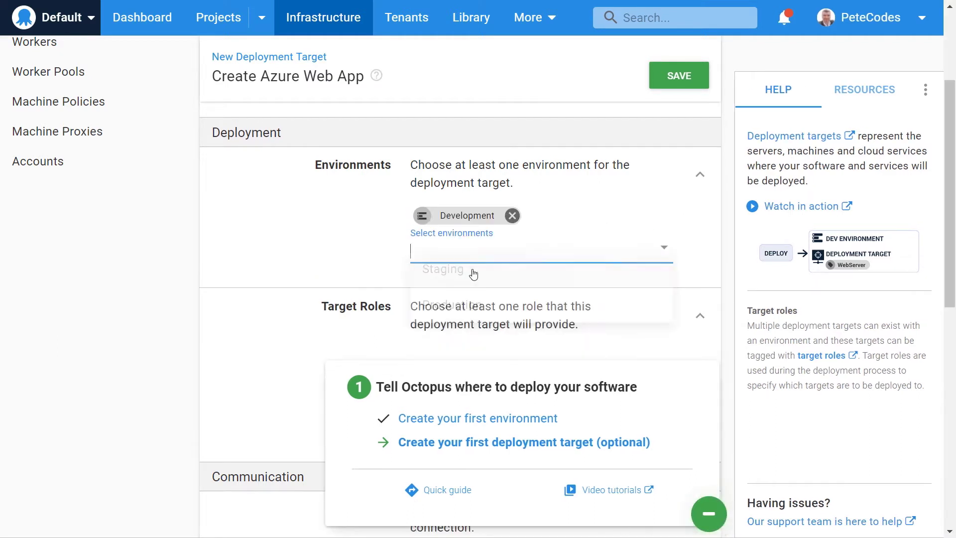
scroll(255, 231, down, 2)
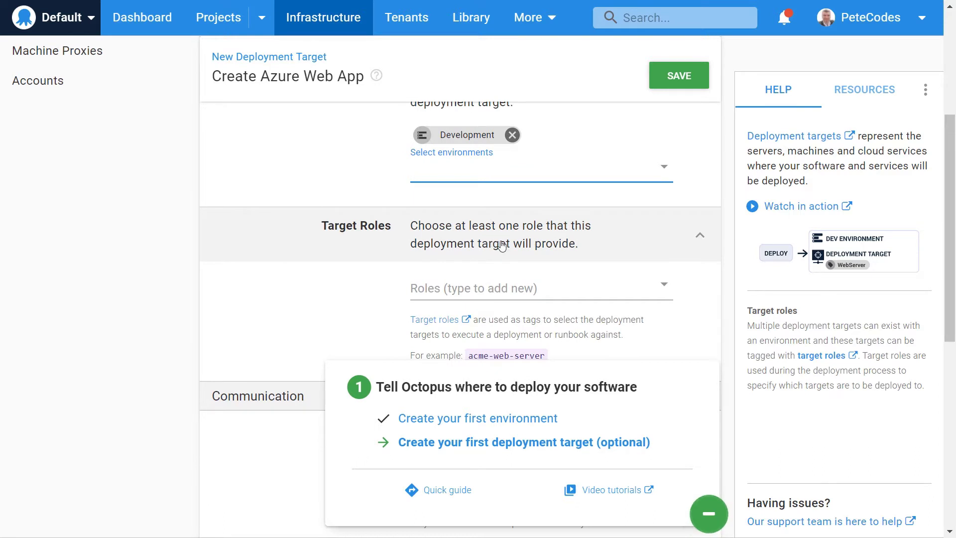
click(458, 288)
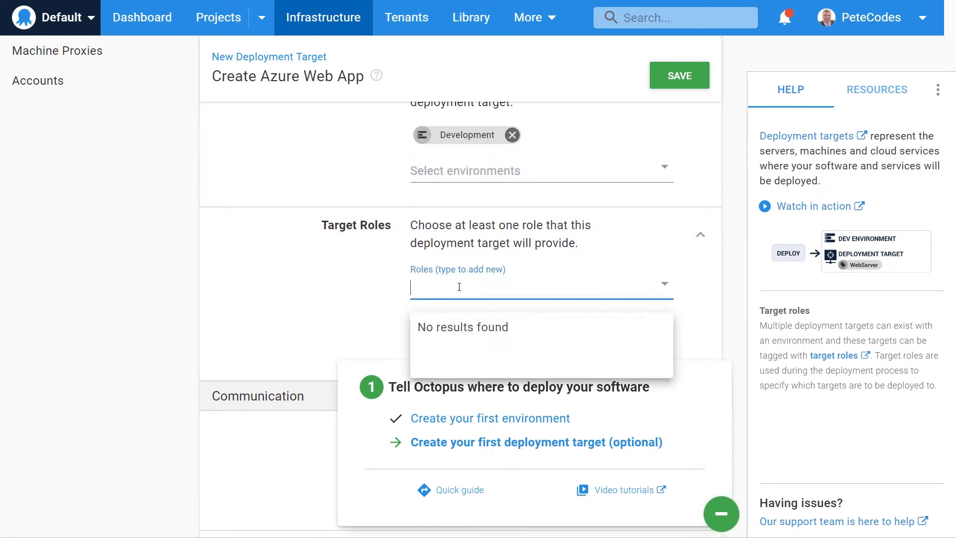
text(Web)
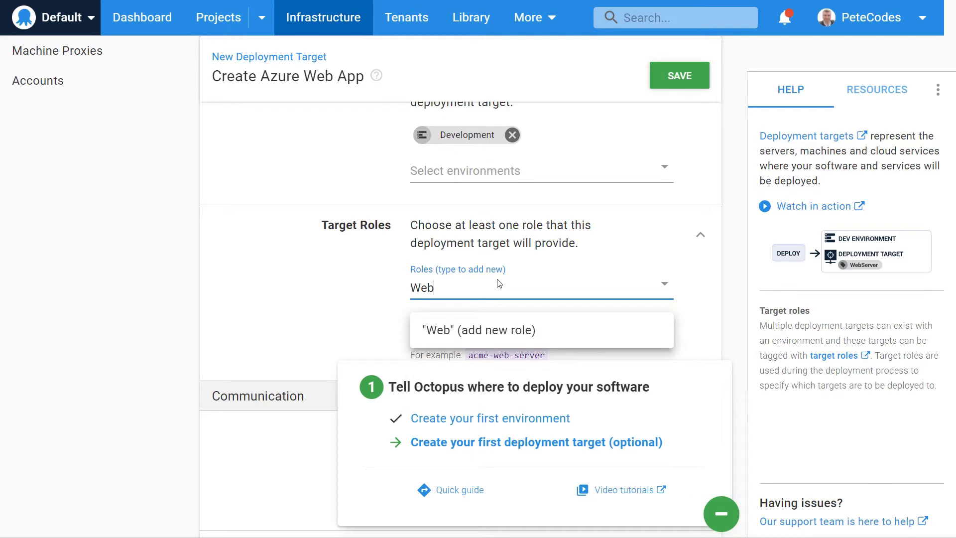
key(Return)
Step: Check the account choices for the target's connection, open the Accounts page for adding one, and collapse the getting-started guide
scroll(324, 299, down, 2)
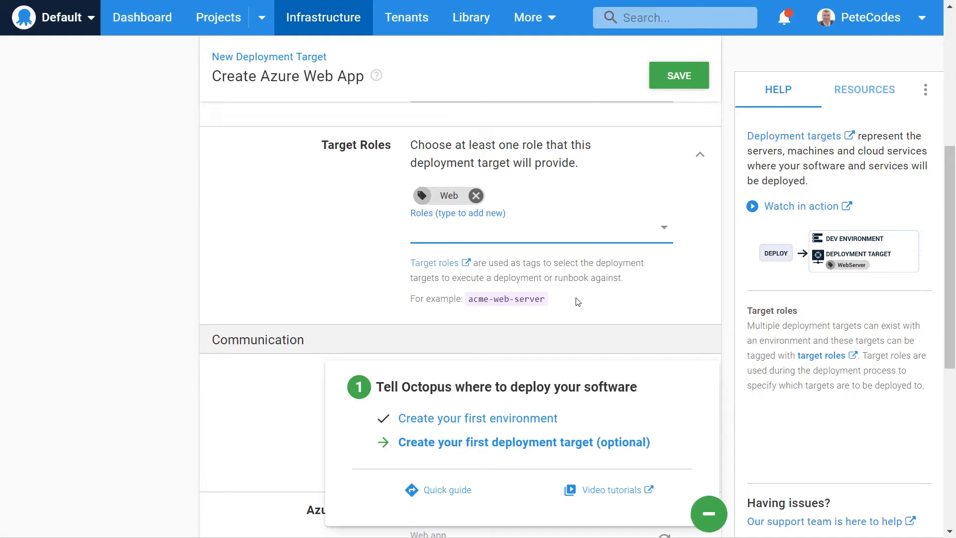
scroll(577, 302, down, 3)
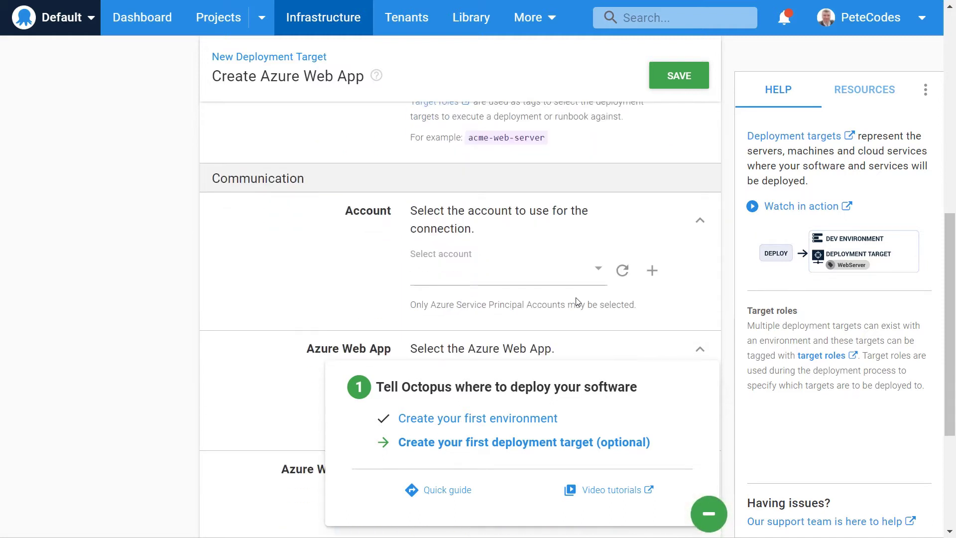
click(601, 277)
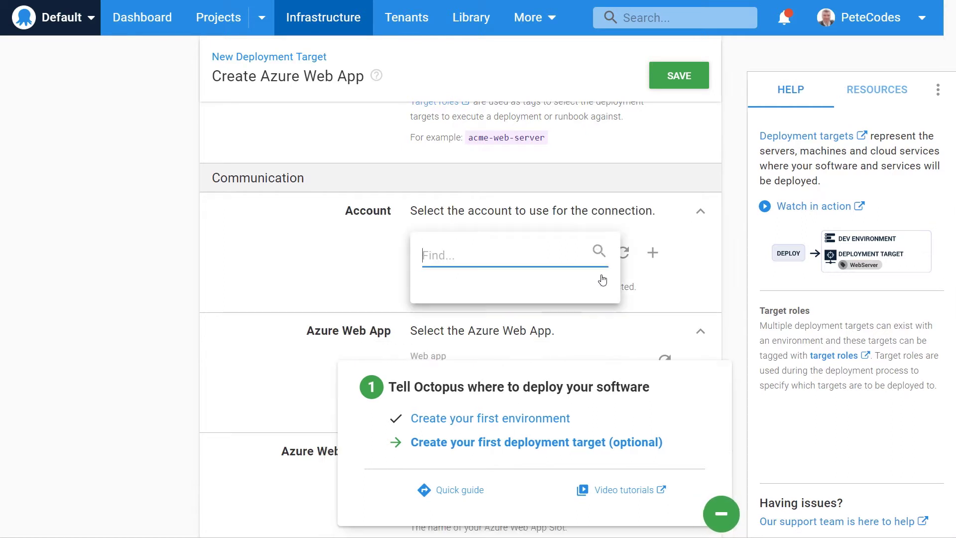
click(318, 261)
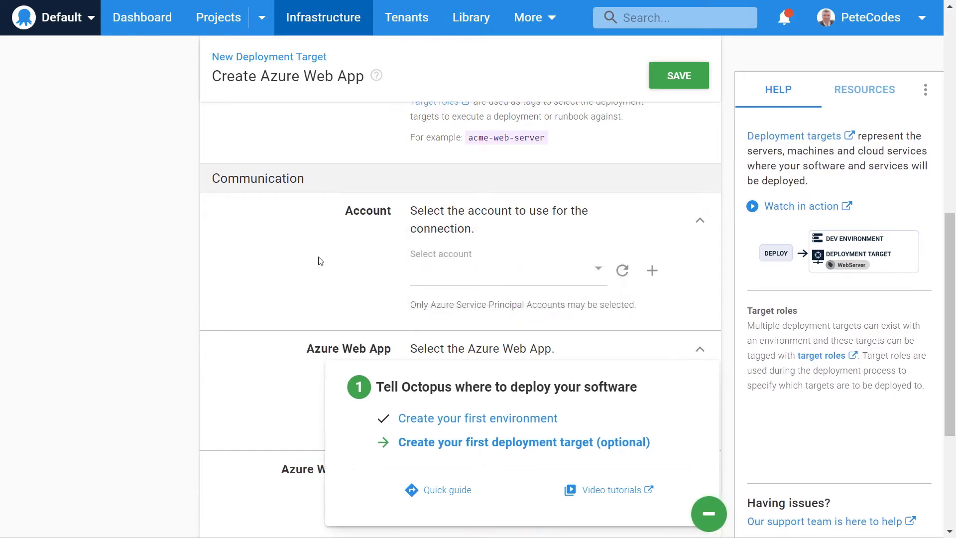
click(651, 270)
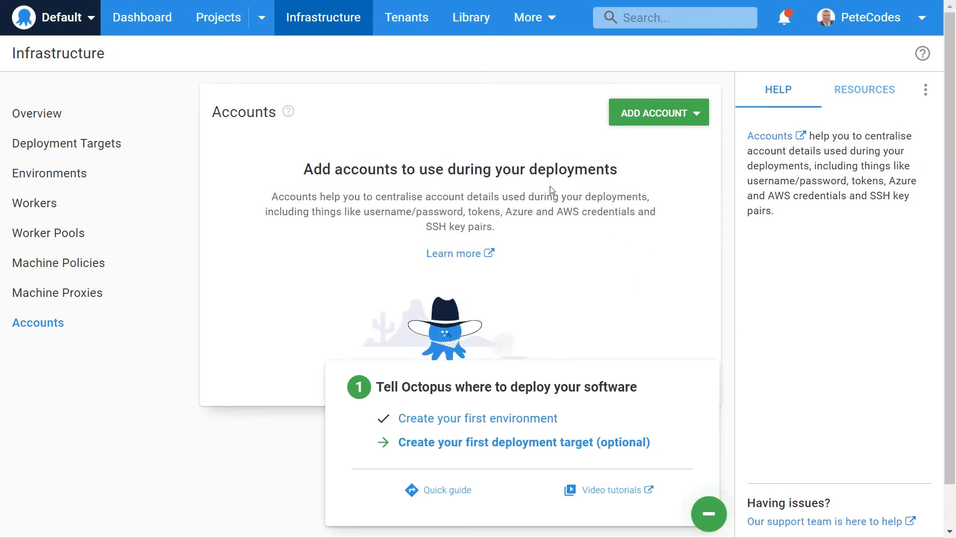
click(713, 526)
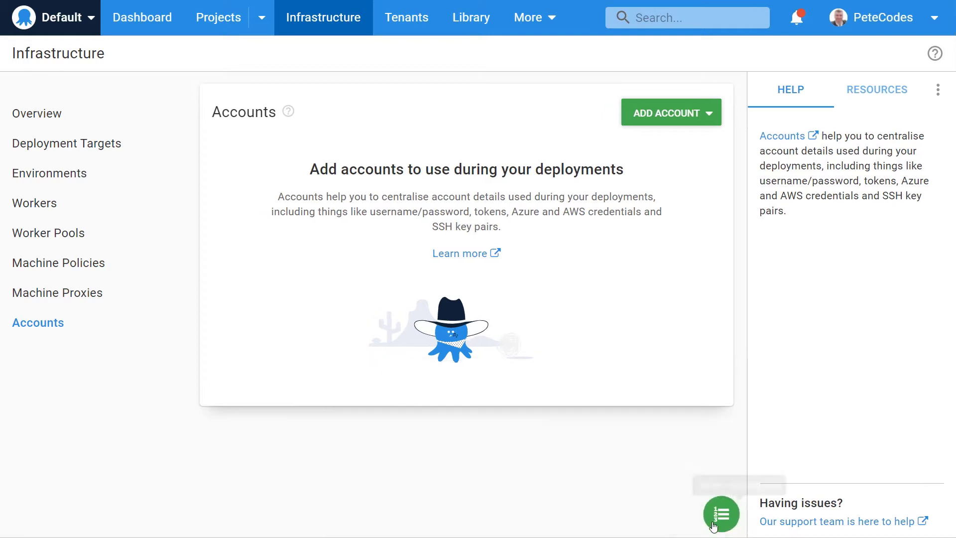
Step: Start a new Azure Subscription account named "Azure Sponsorship" with the description "Azure Sponsorship Account"
click(675, 114)
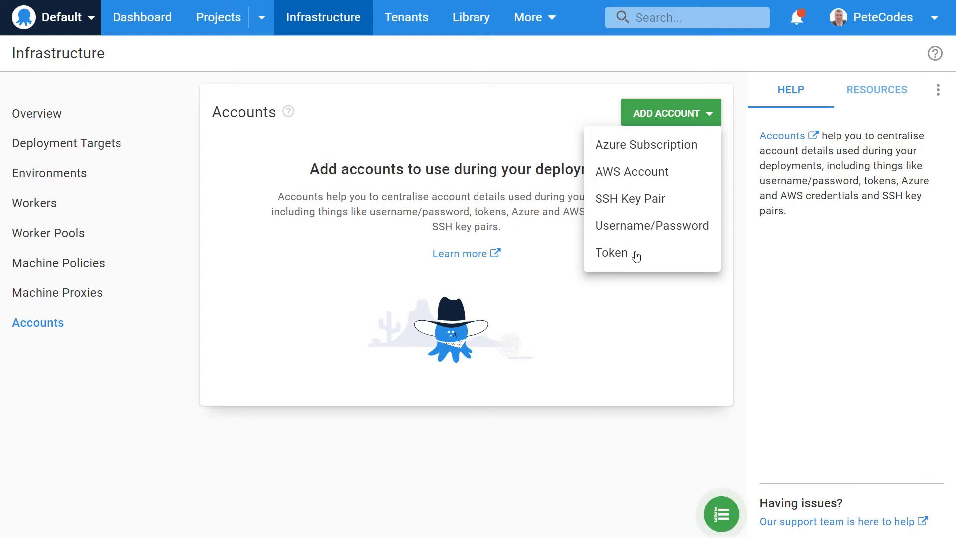
click(648, 144)
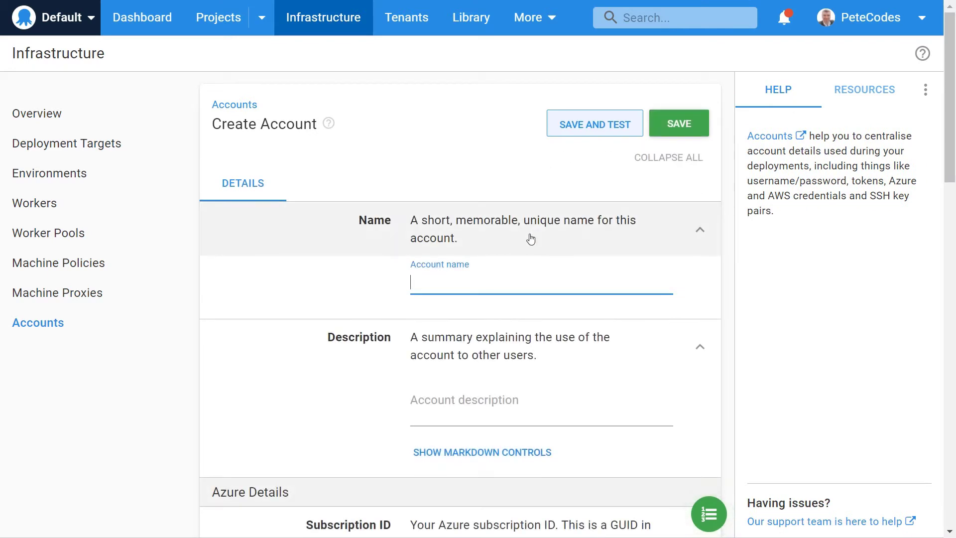
text(zure)
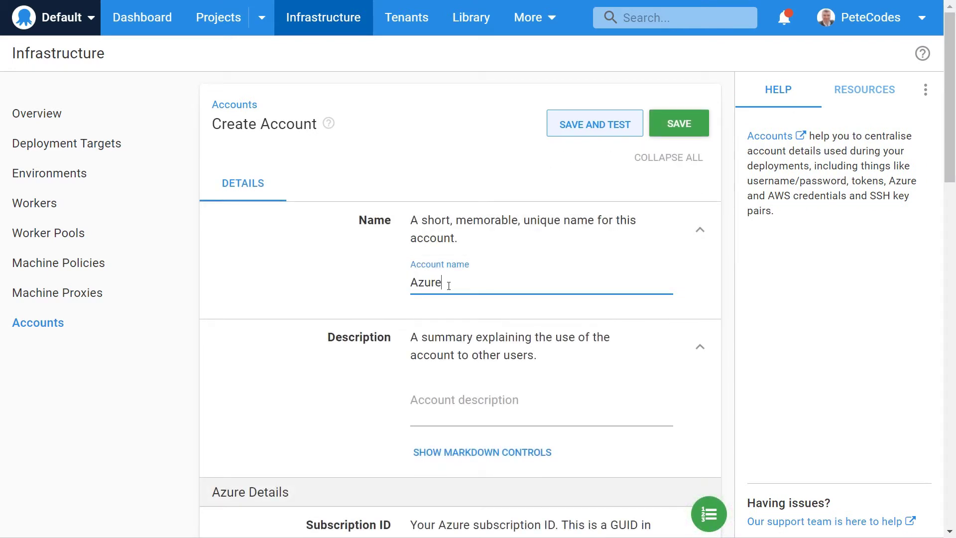
text( Sponsor)
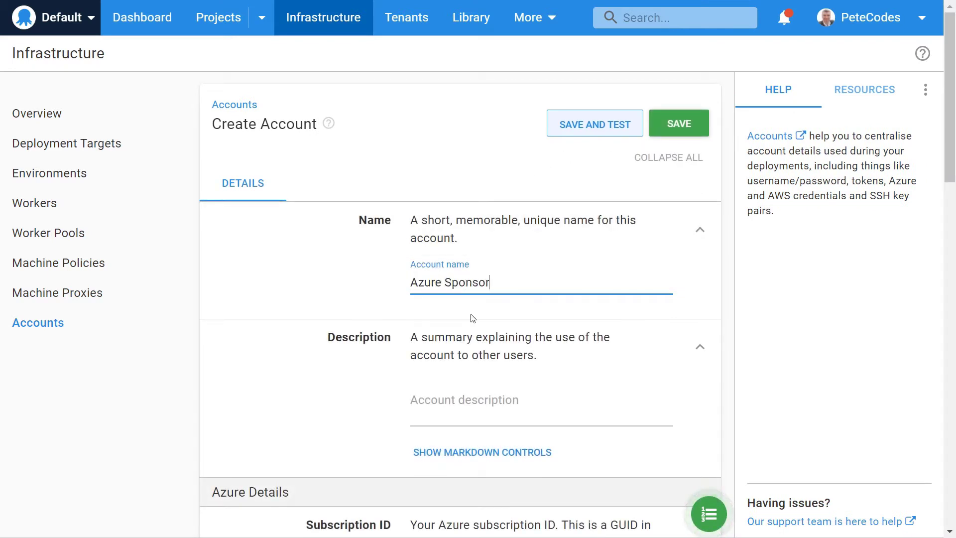
text(ship)
scroll(485, 314, down, 2)
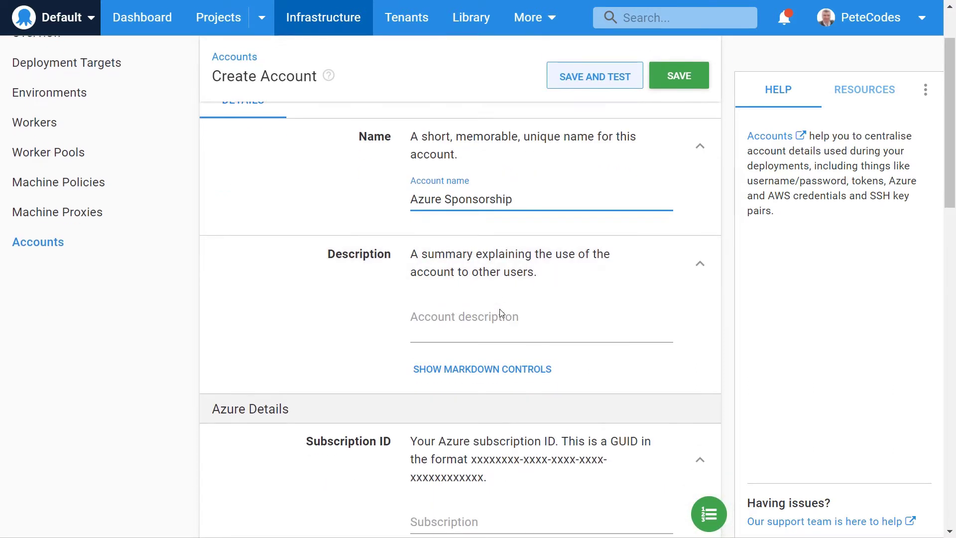
click(502, 311)
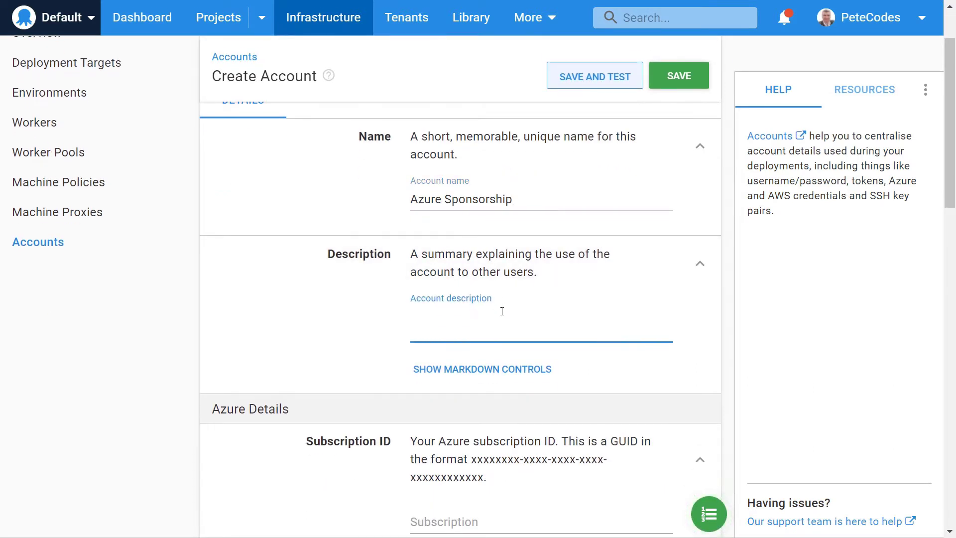
text(Azure Sponsorship Account)
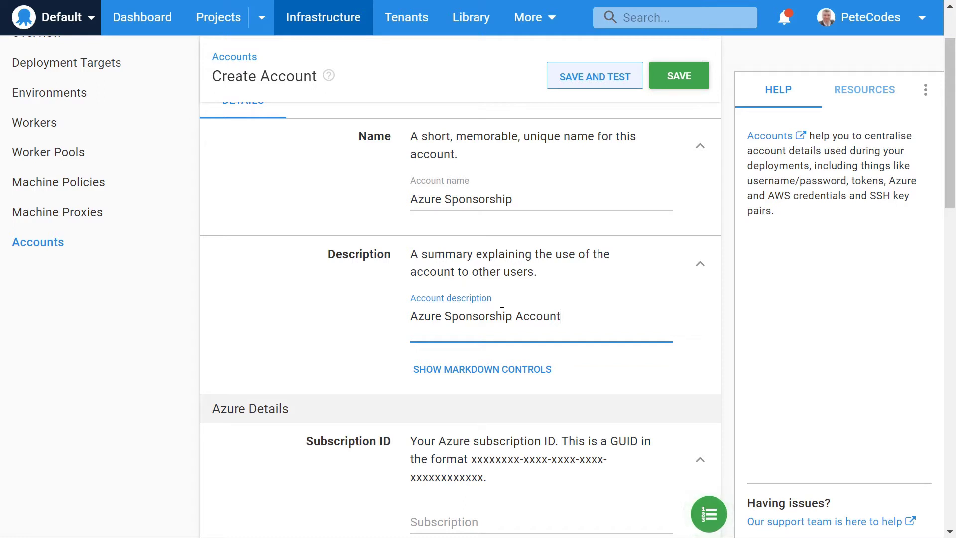
Step: Copy the first Microsoft Azure Sponsorship subscription's ID from the Azure portal into the Octopus account's Subscription ID
scroll(498, 314, down, 3)
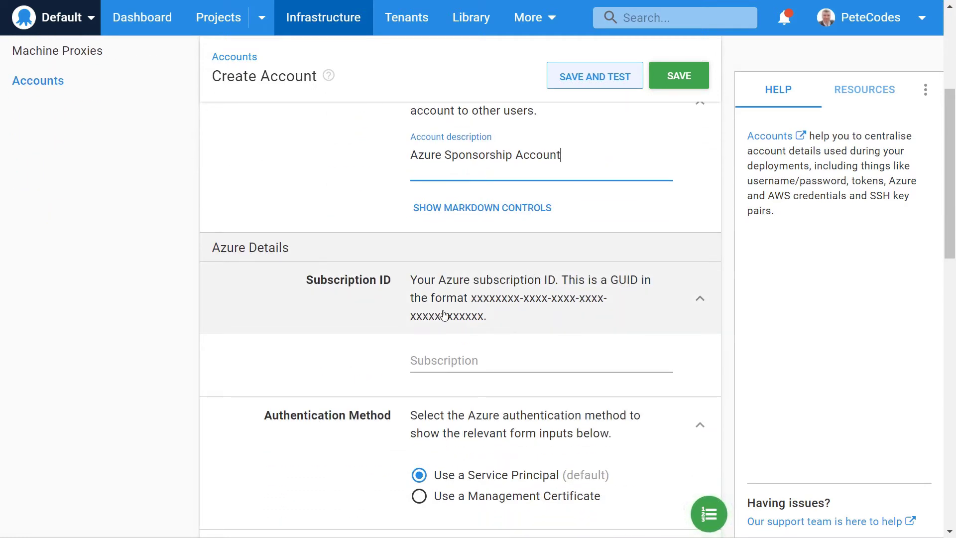
key(alt+Tab)
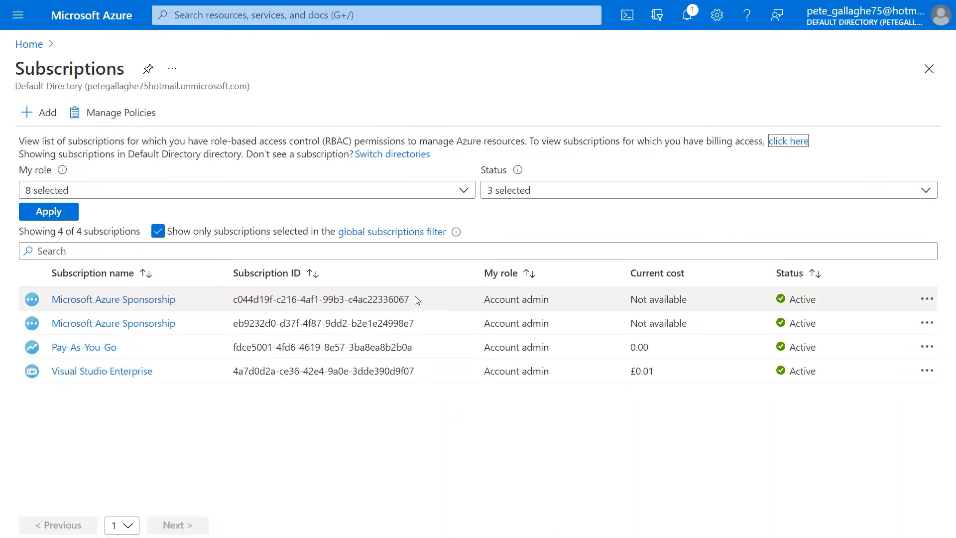
drag(414, 300, 223, 306)
key(ctrl+c)
key(alt+Tab)
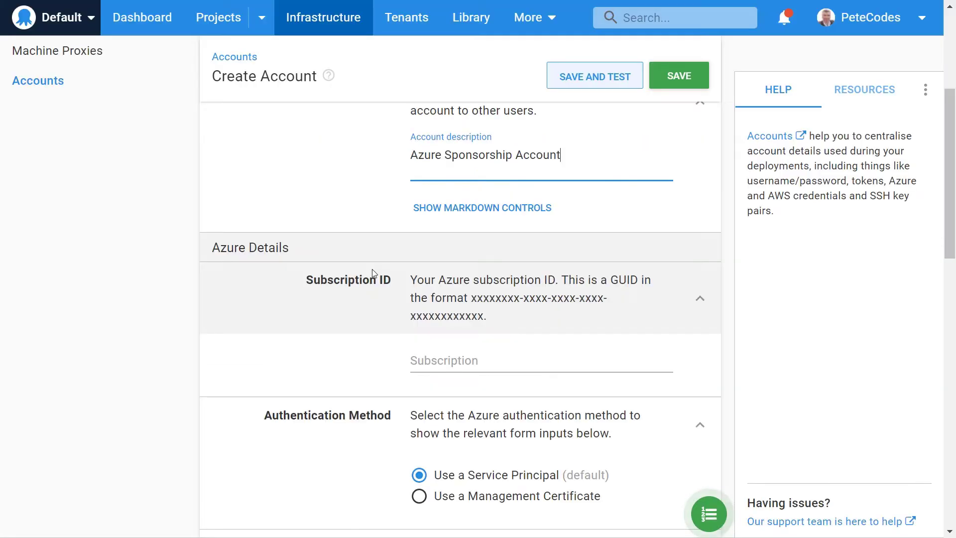
click(461, 366)
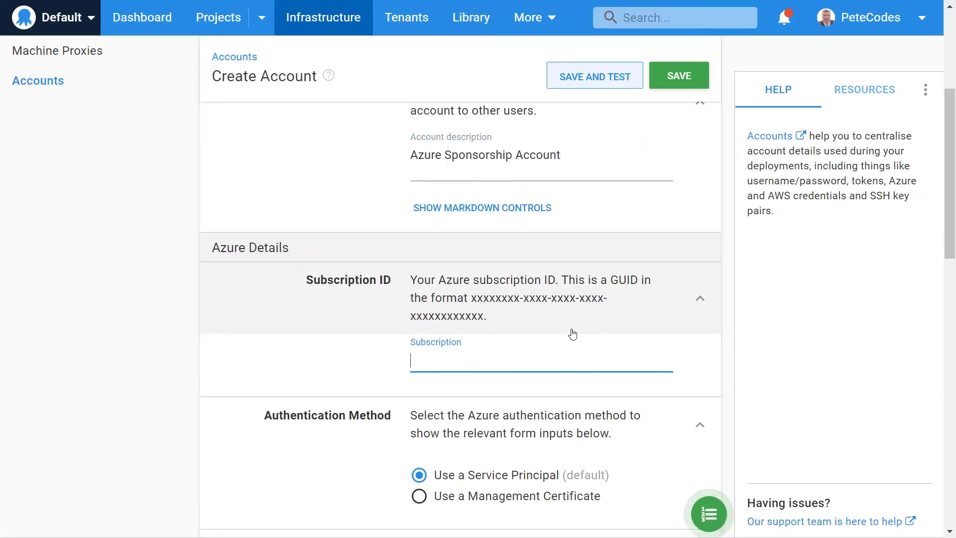
key(ctrl+v)
Step: Switch to the Azure portal, find Azure Active Directory and copy the default directory's tenant ID
scroll(625, 381, down, 3)
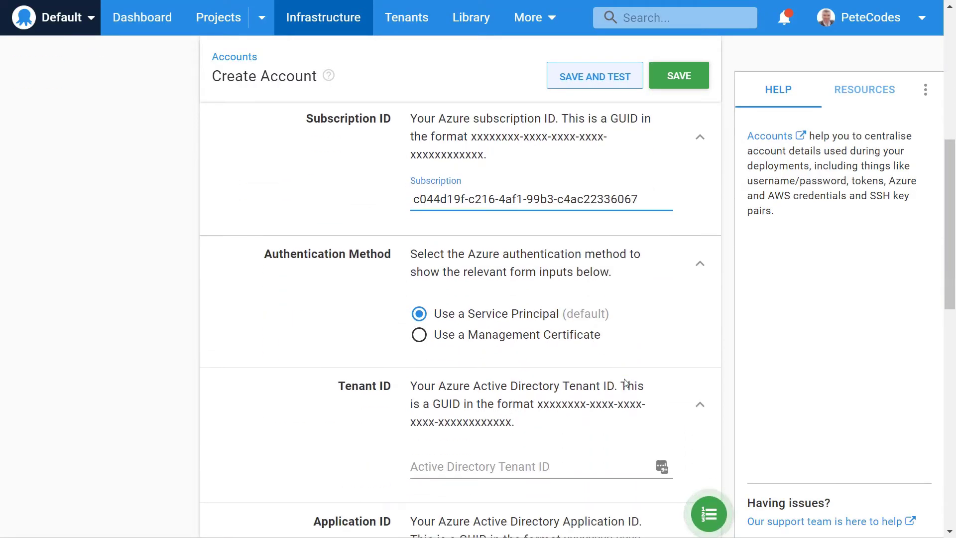
scroll(558, 319, down, 2)
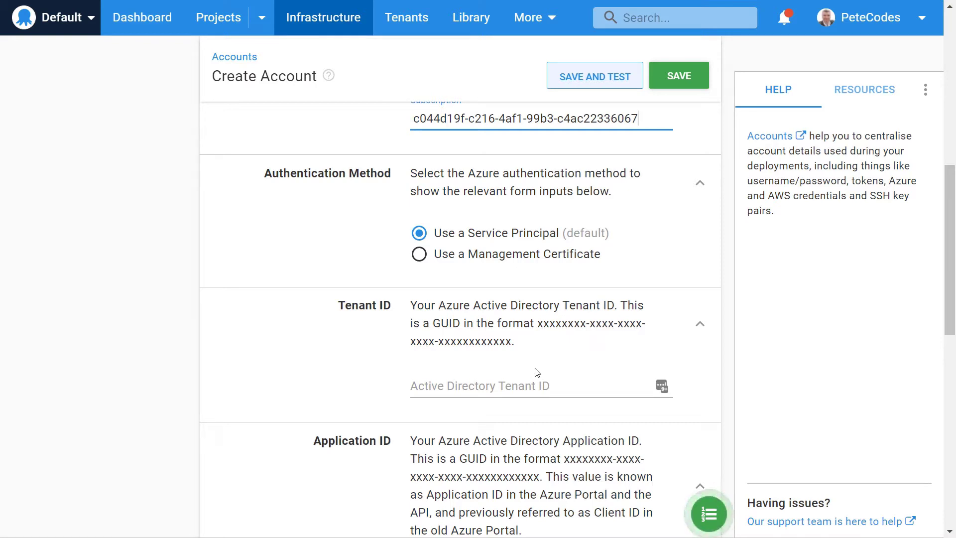
key(alt+Tab)
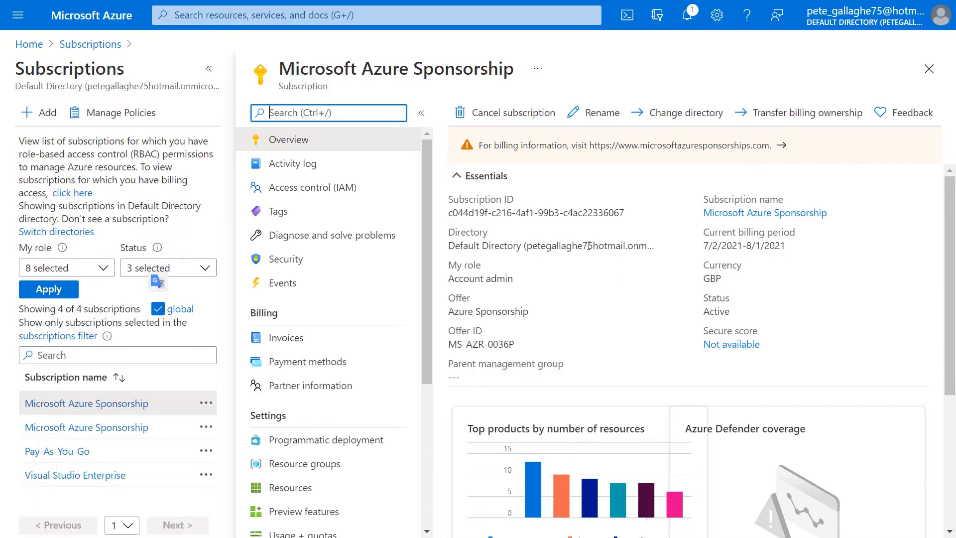
click(240, 17)
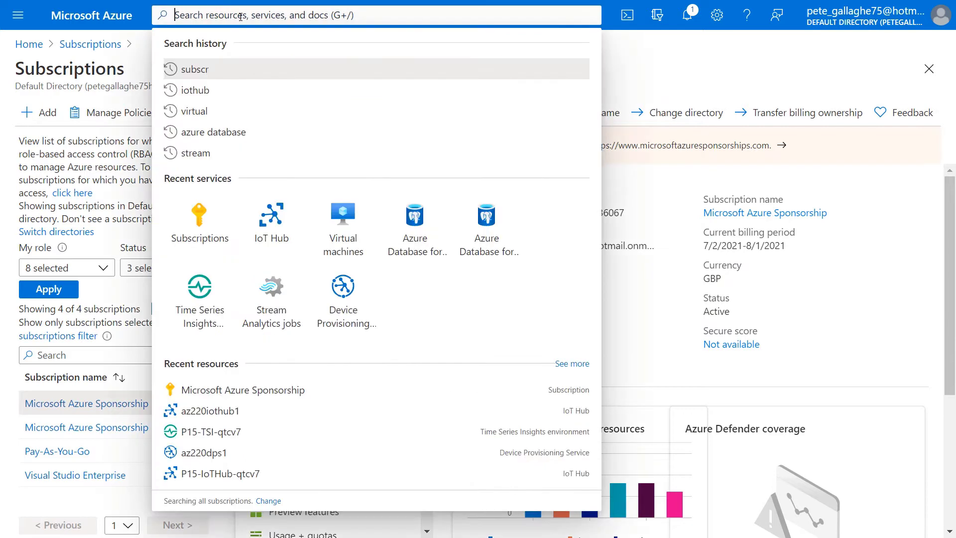
text(active)
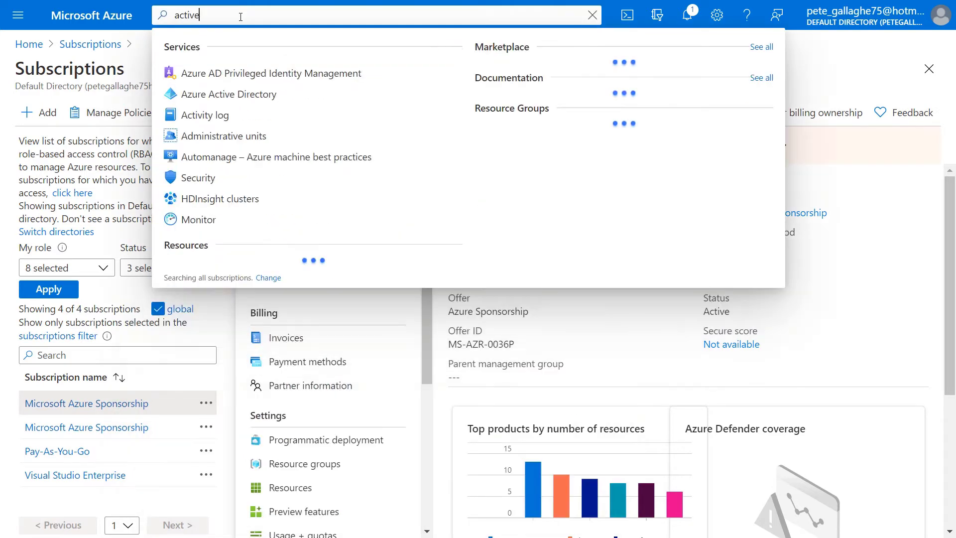
text( di)
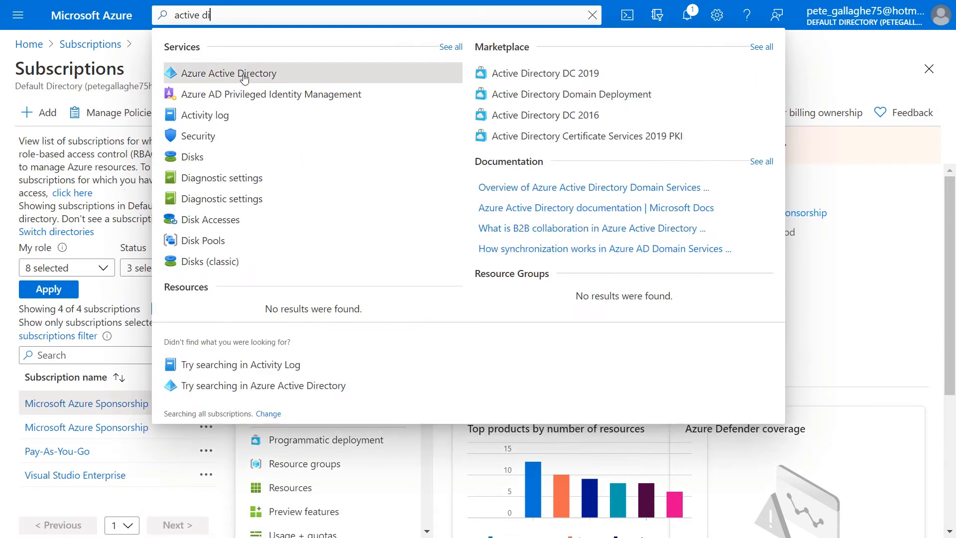
click(243, 78)
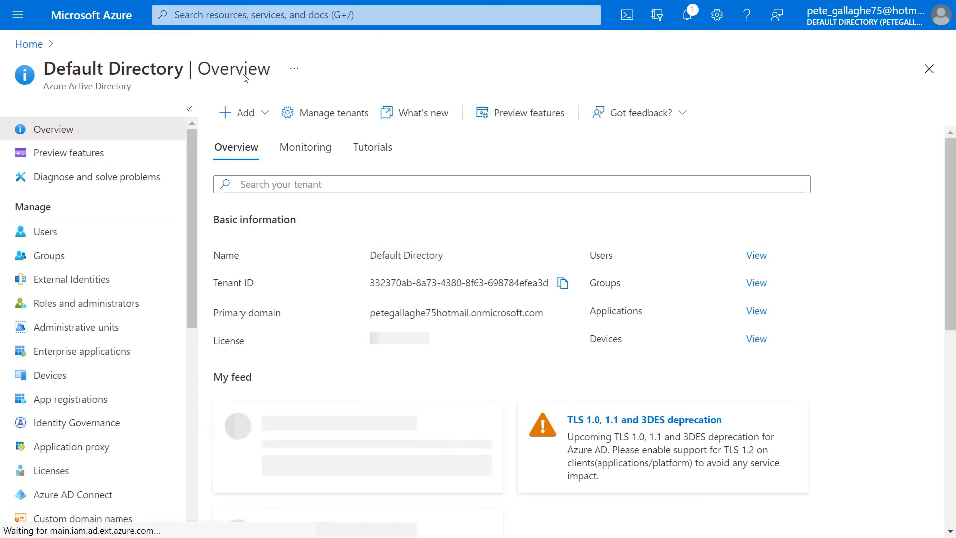
click(562, 283)
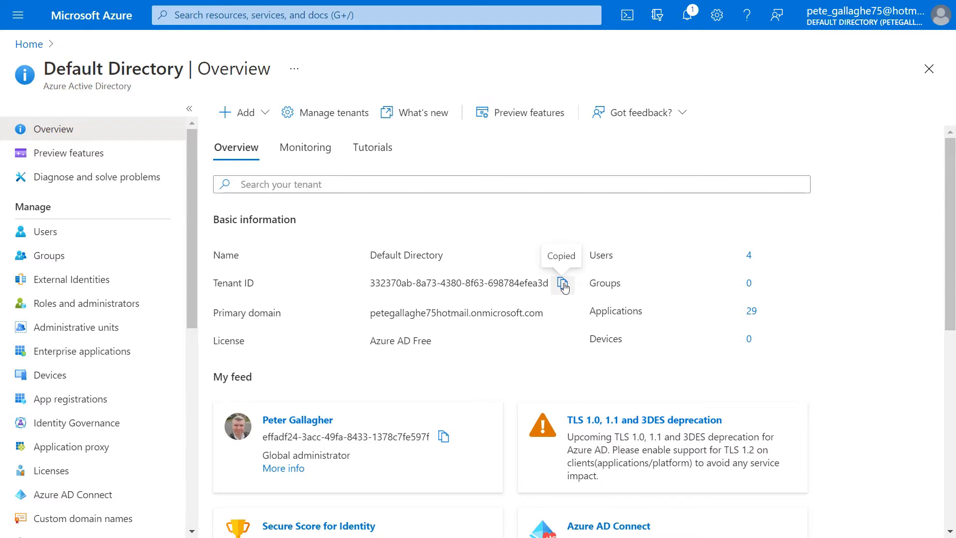
Step: Return to the Octopus account form and paste the copied ID as the Active Directory Tenant ID
key(alt+Tab)
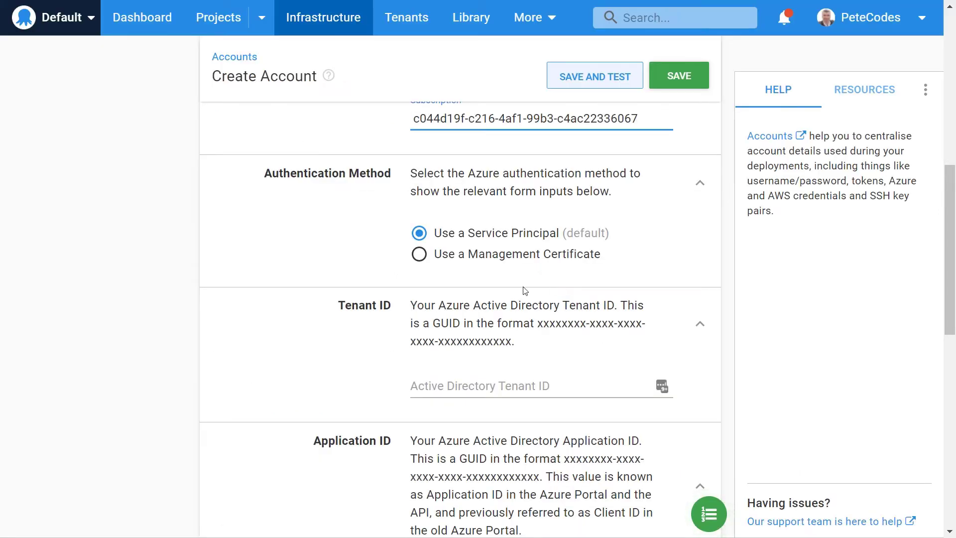
click(485, 385)
key(ctrl+v)
Step: Switch to the Azure portal and start a new app registration named "OctopusDeploy" in the default directory
scroll(351, 387, down, 3)
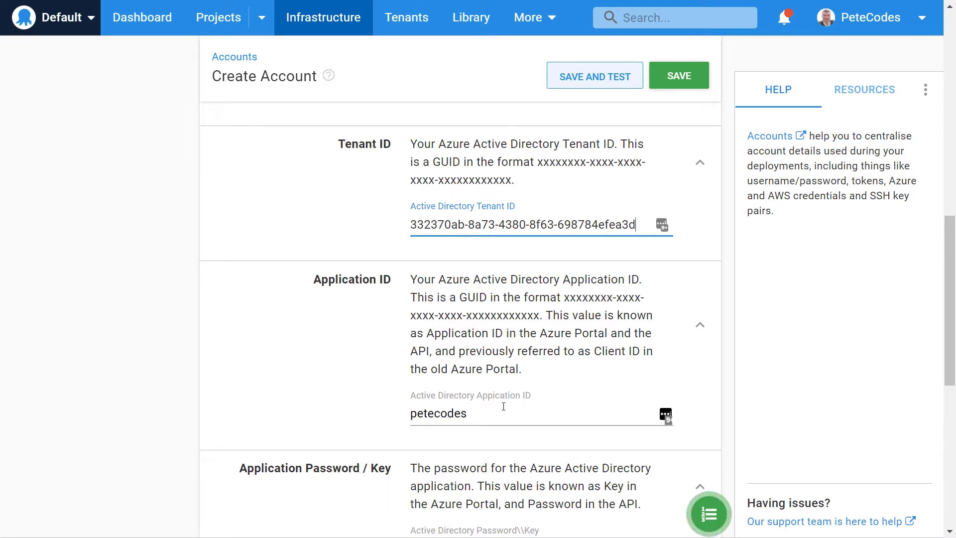
key(alt+Tab)
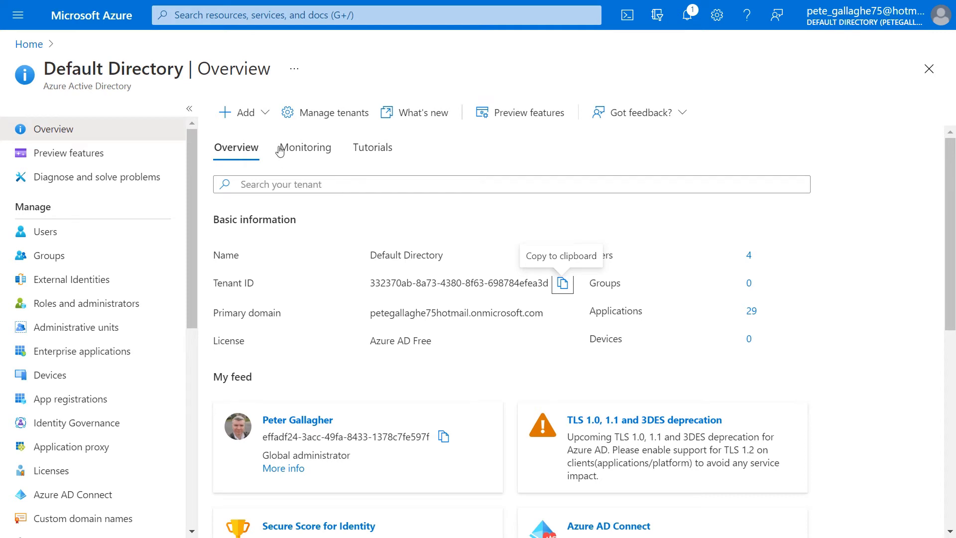
click(263, 114)
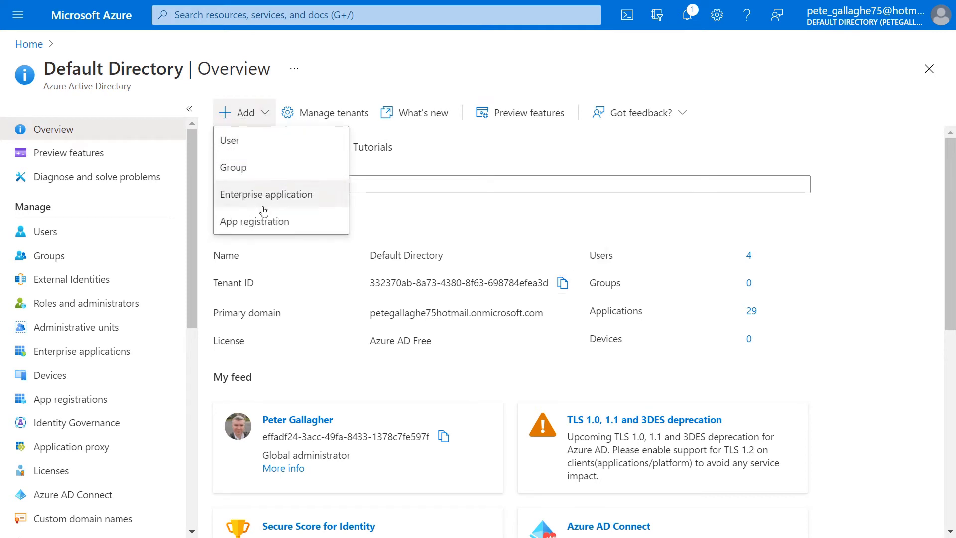
click(263, 222)
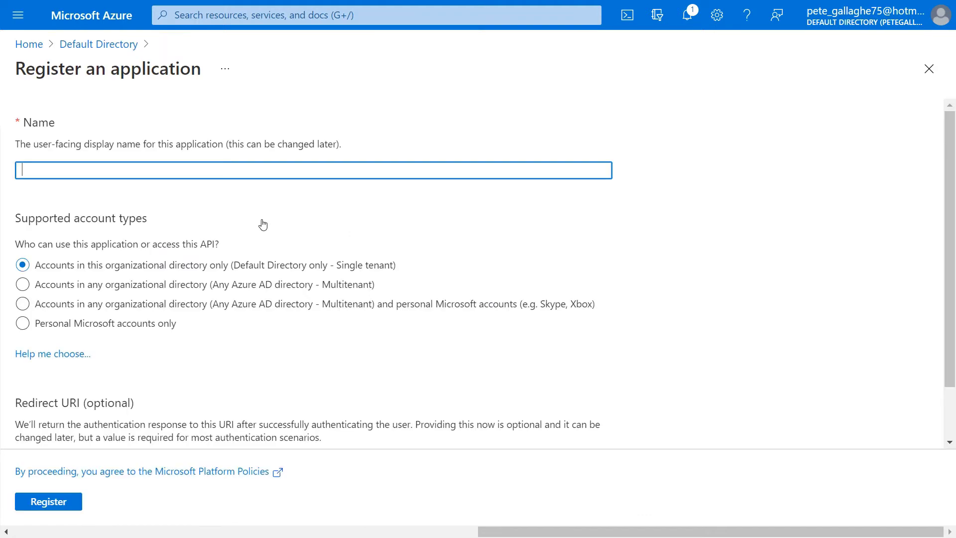
click(135, 169)
text(OctopusDeploy)
Step: Paste a redirect URI for the Web platform and register the application
scroll(139, 292, down, 2)
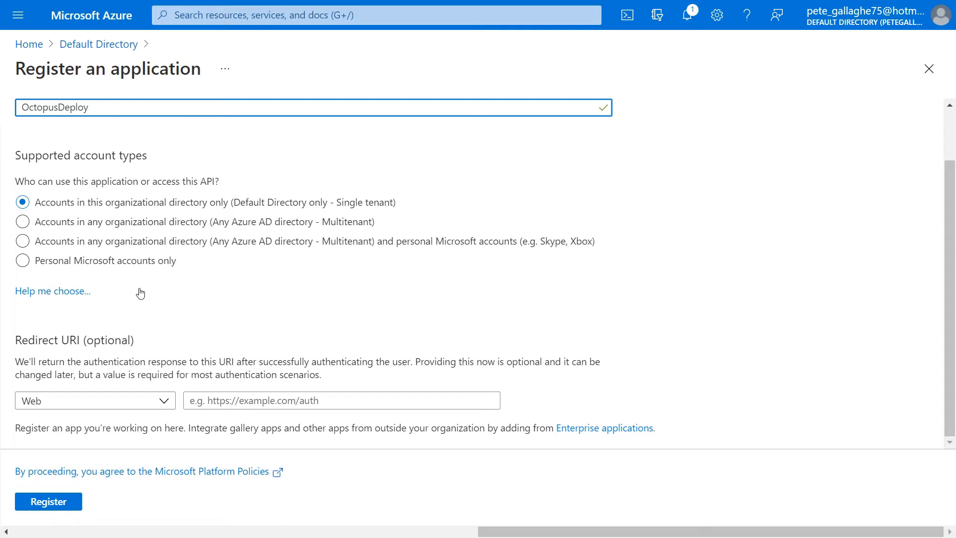
click(256, 400)
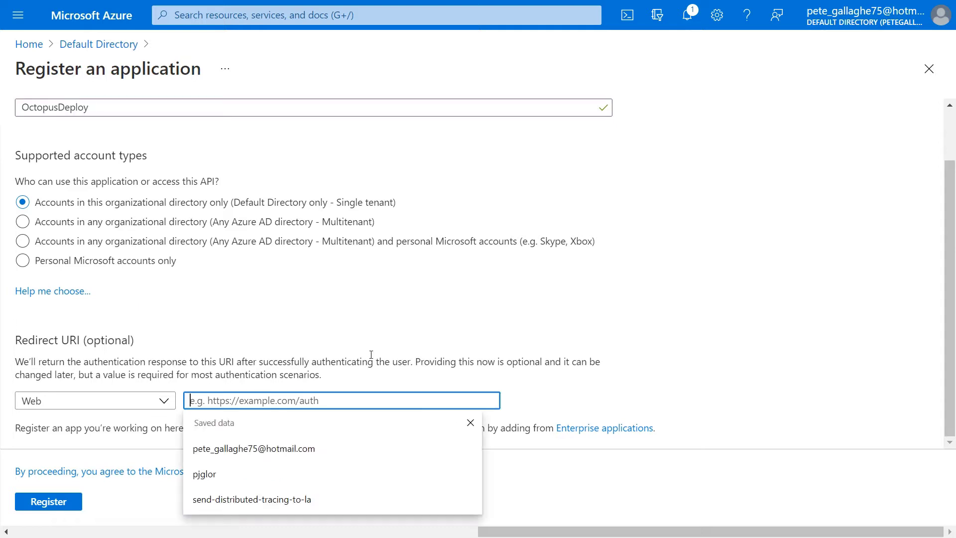
key(ctrl+v)
key(Return)
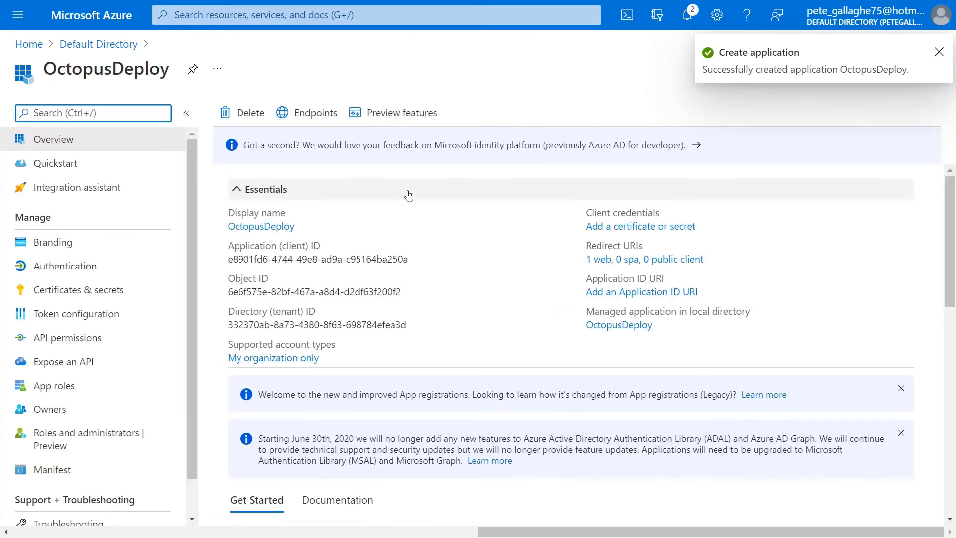
Step: Copy the OctopusDeploy application's client ID into the Octopus account's Application ID
click(417, 259)
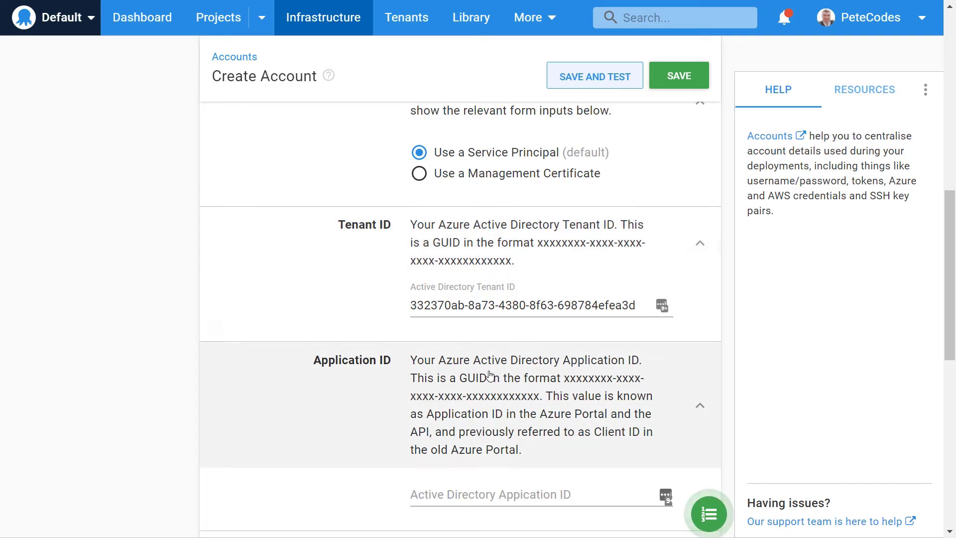
scroll(498, 383, down, 3)
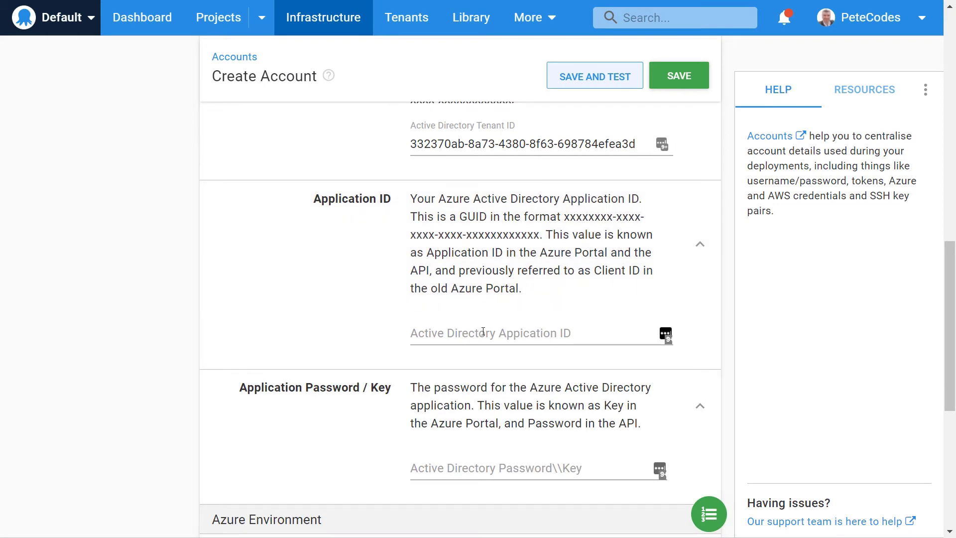
click(483, 333)
key(ctrl+v)
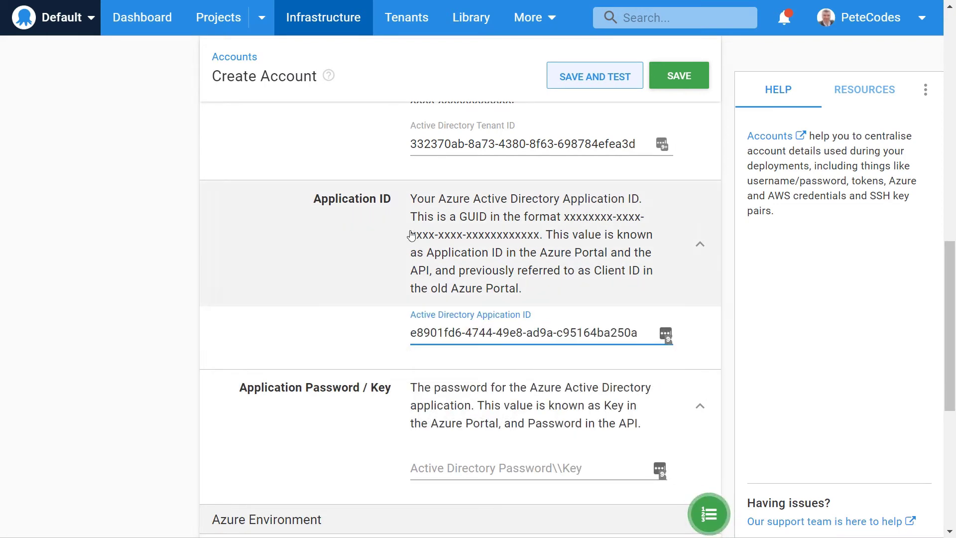
Step: Switch to the Azure portal and add a client secret described "Octopus" with a 6-month expiry to the OctopusDeploy registration
scroll(614, 283, down, 3)
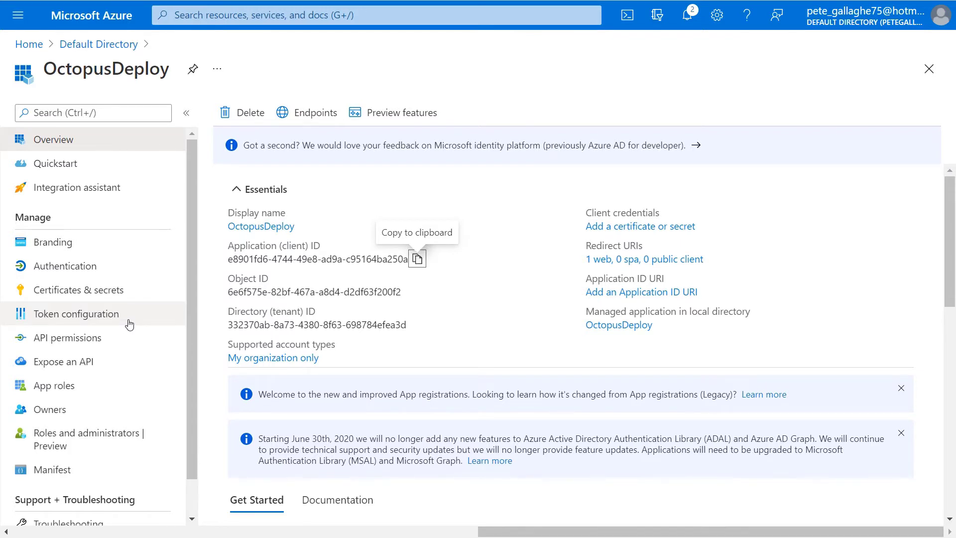
click(102, 292)
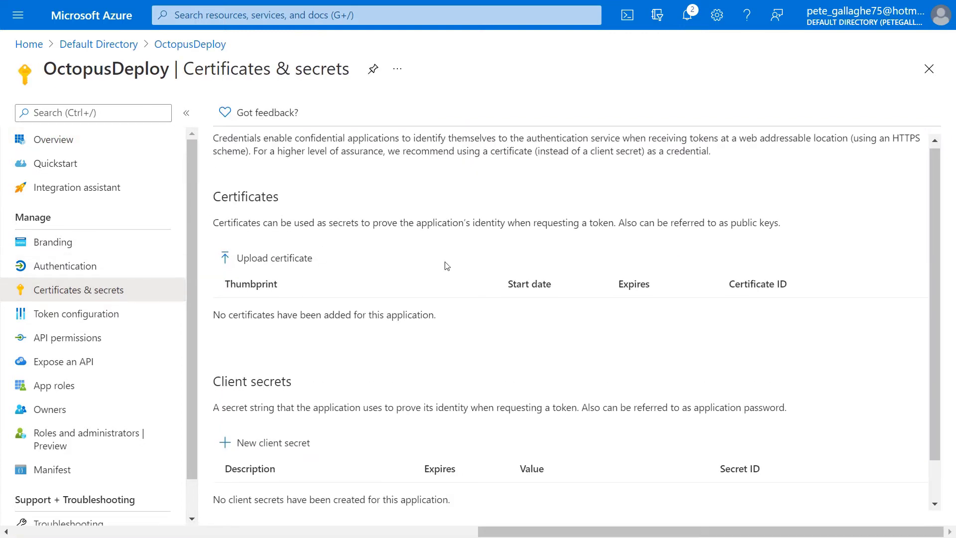
scroll(446, 265, down, 1)
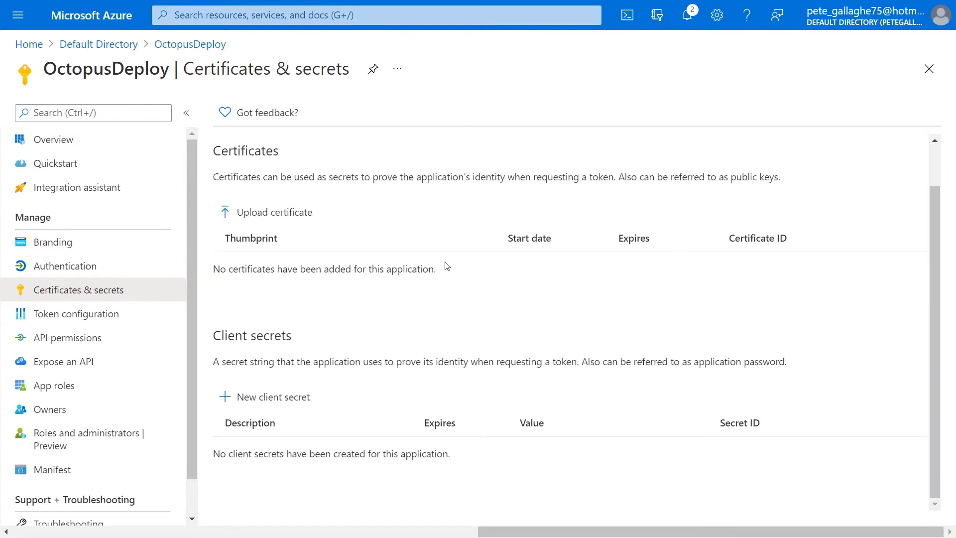
click(267, 398)
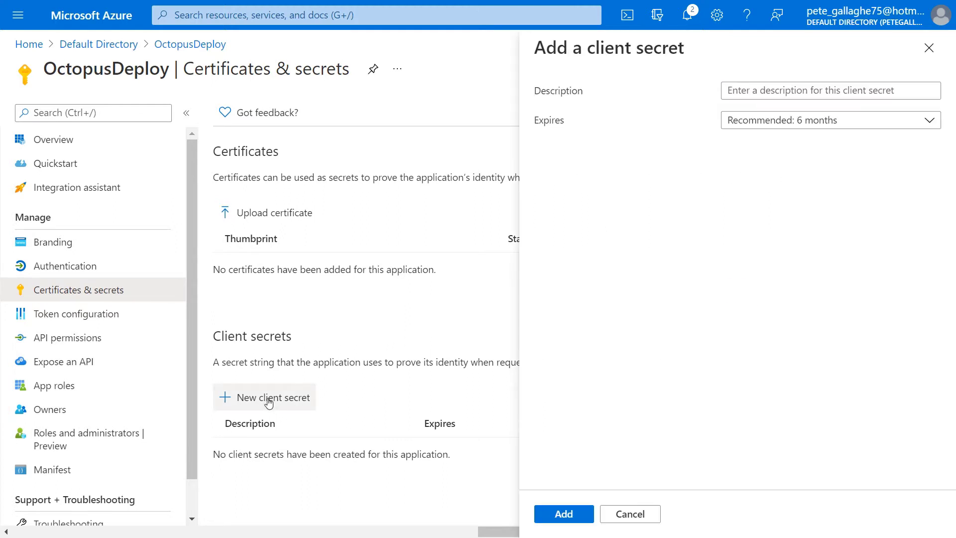
click(802, 94)
text(Octopus)
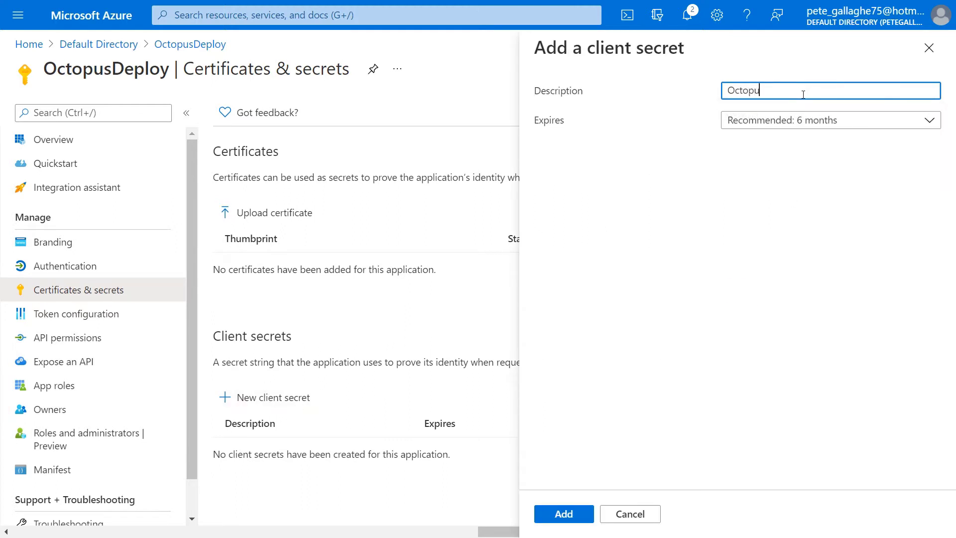
click(798, 123)
click(773, 125)
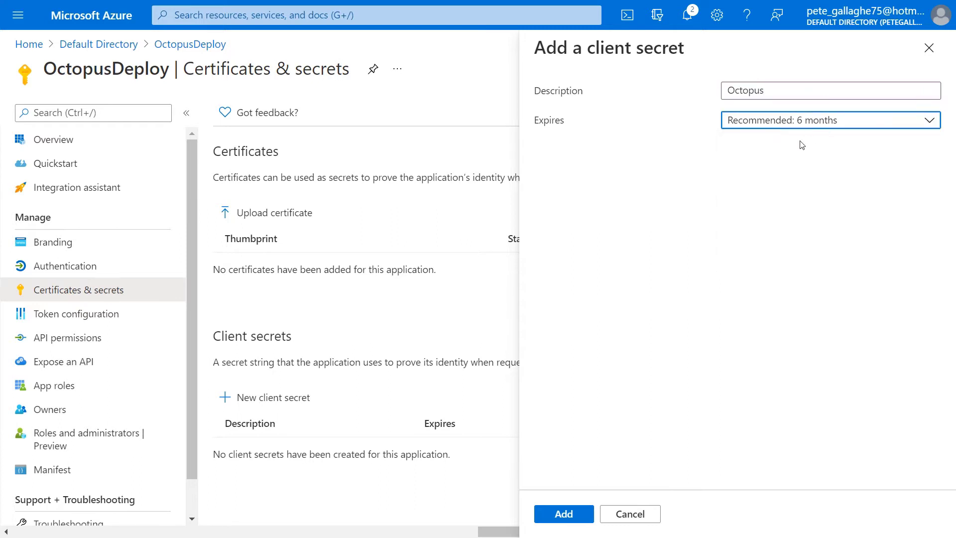
click(582, 517)
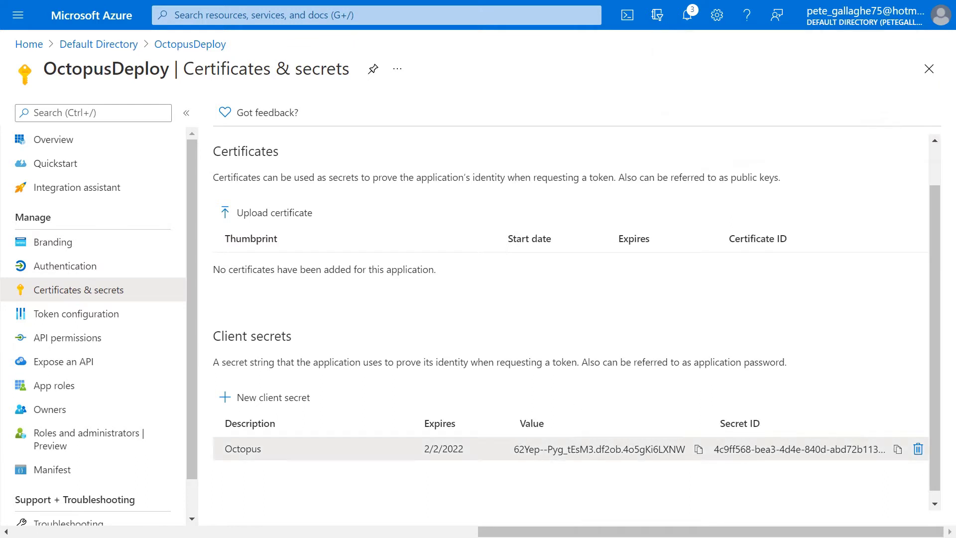
Step: Copy the new client secret's value and paste it into the Octopus account's Application Password / Key
click(699, 449)
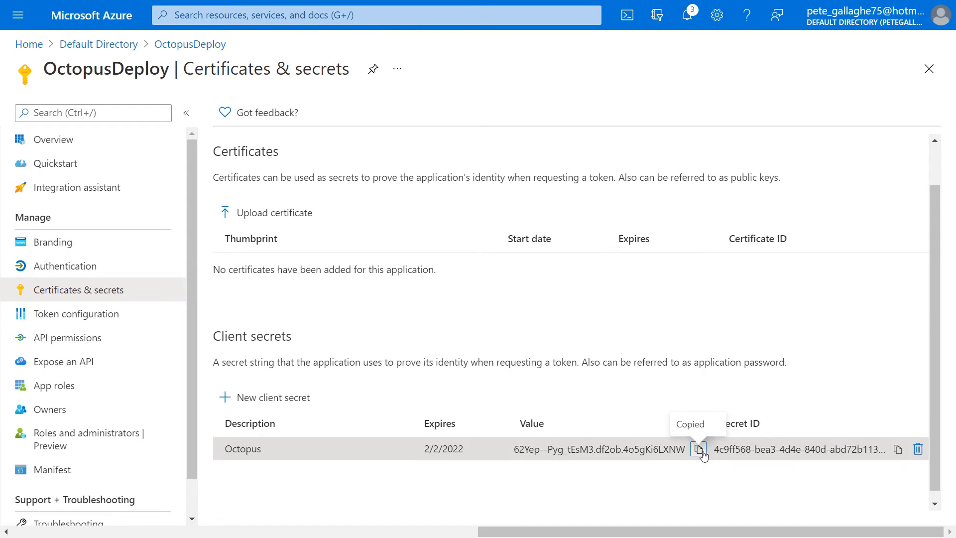
key(alt+Tab)
click(493, 308)
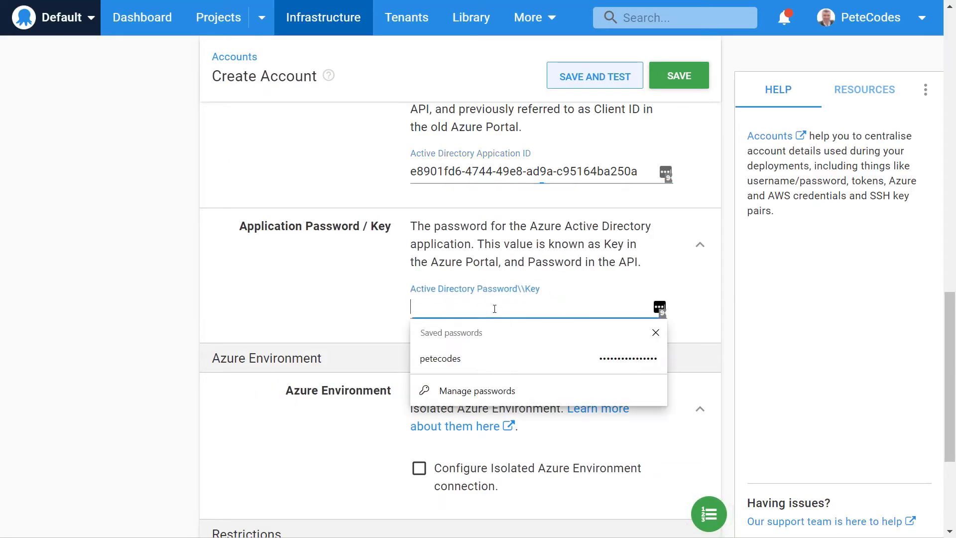
key(ctrl+v)
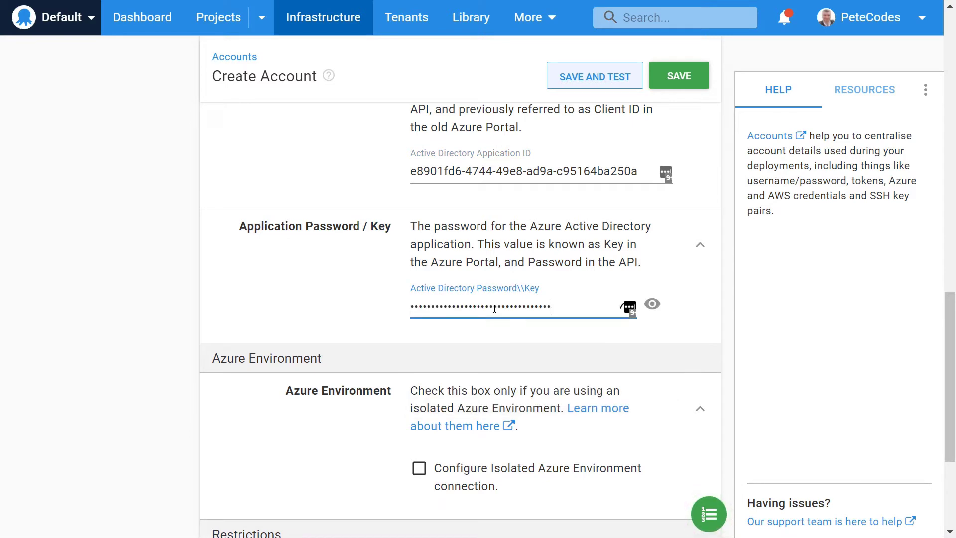
Step: Restrict the account to the Development, Staging and Production environments, and save and test it
scroll(494, 309, down, 3)
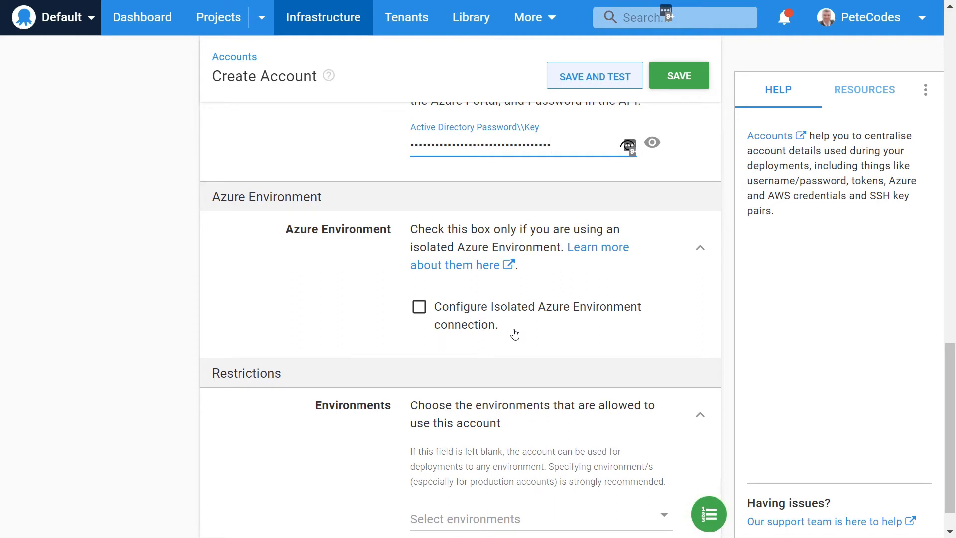
scroll(515, 334, down, 1)
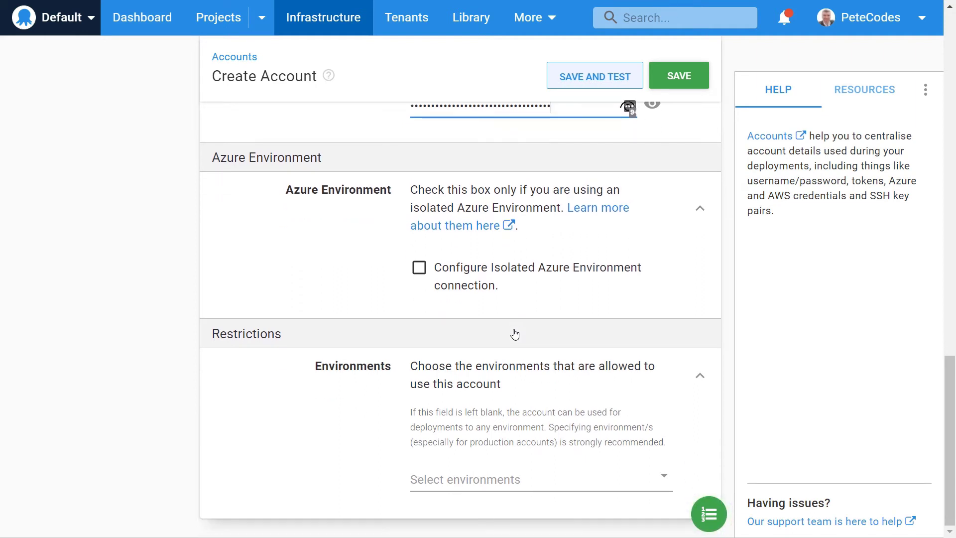
click(666, 478)
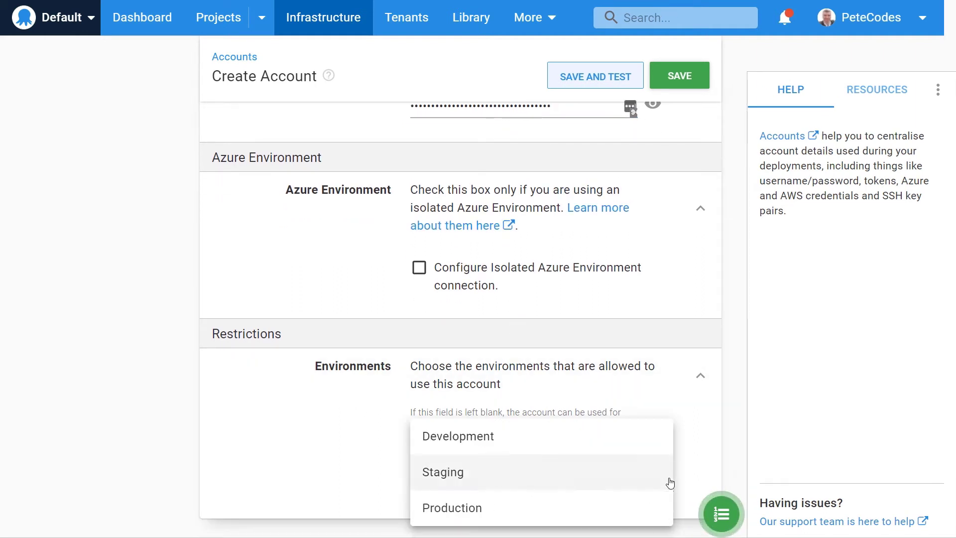
click(548, 442)
click(653, 499)
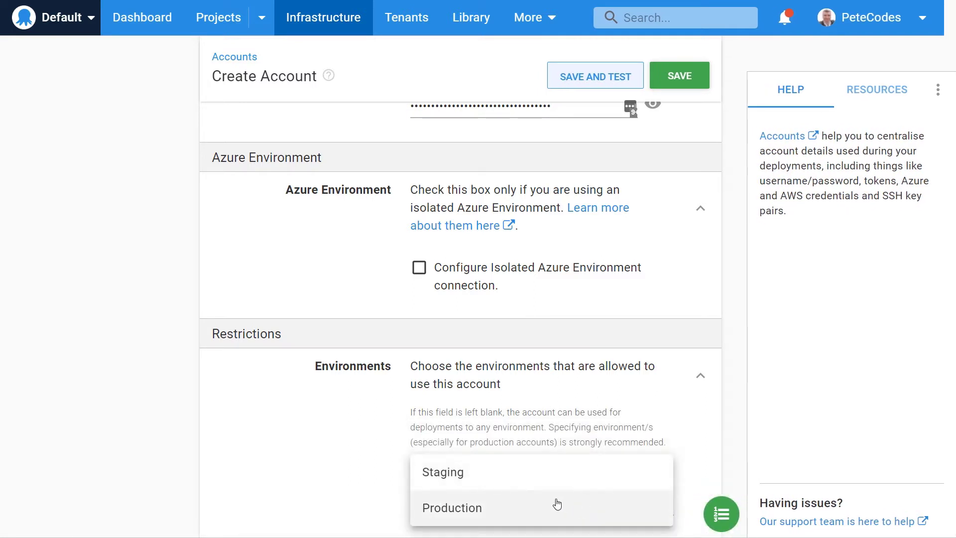
click(523, 483)
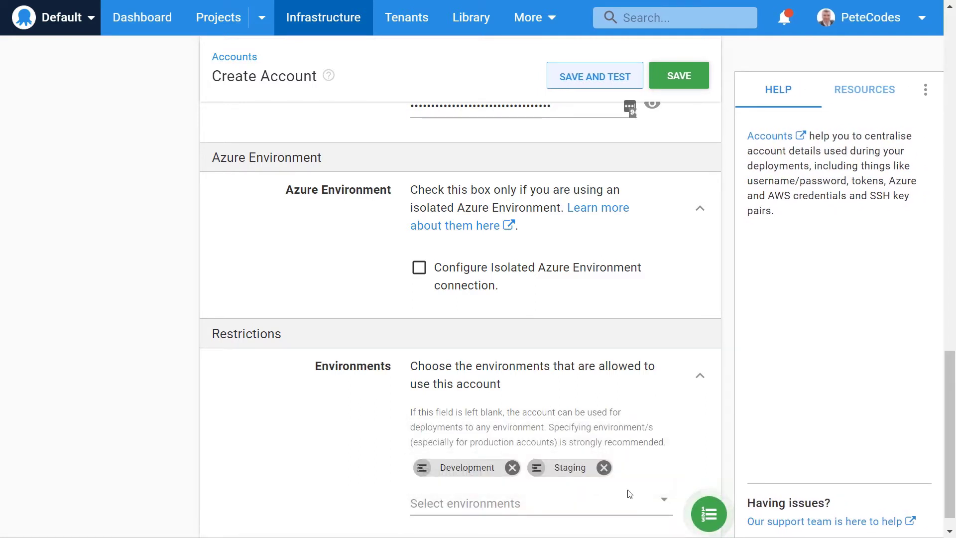
click(666, 504)
click(592, 497)
scroll(338, 445, down, 1)
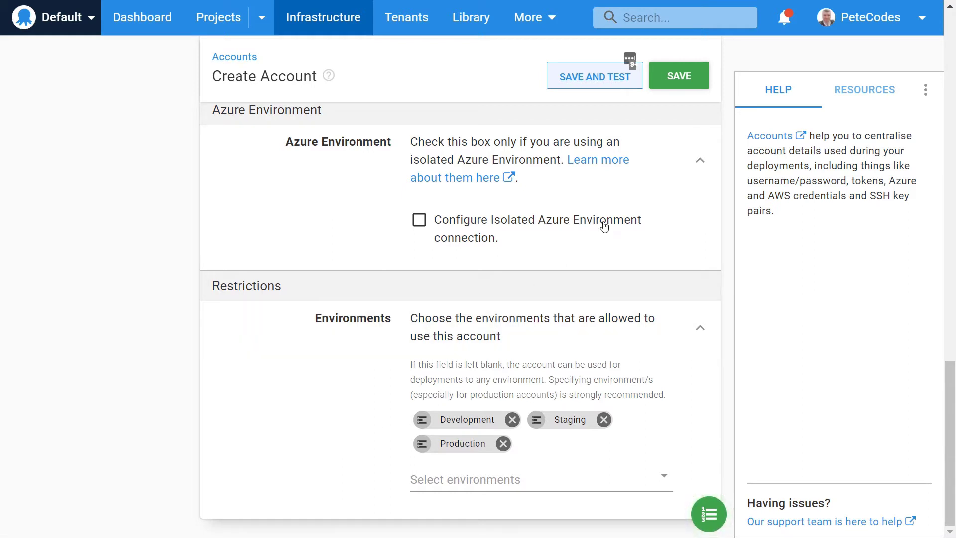
click(583, 80)
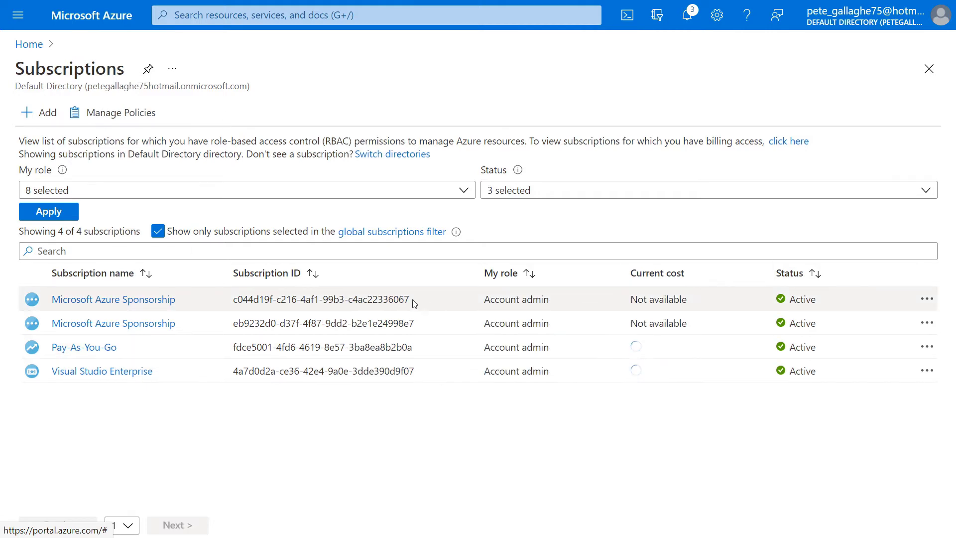
Step: Switch to the Azure portal and open the role assignments of the first Microsoft Azure Sponsorship subscription
click(145, 300)
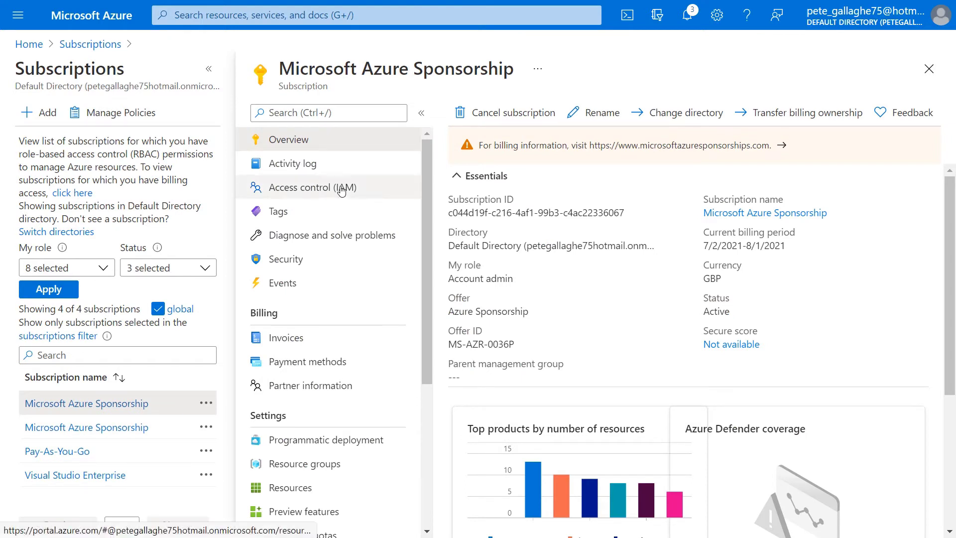
click(320, 187)
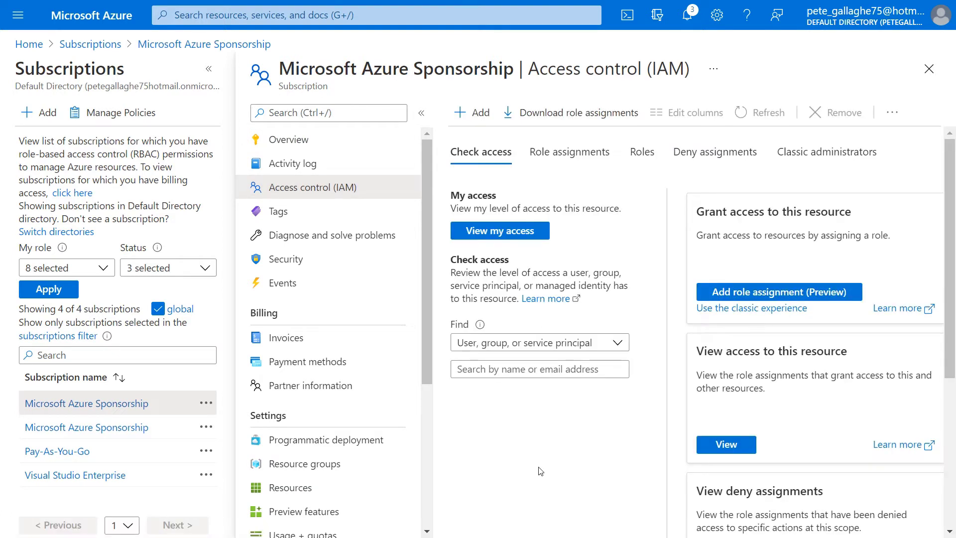
click(559, 162)
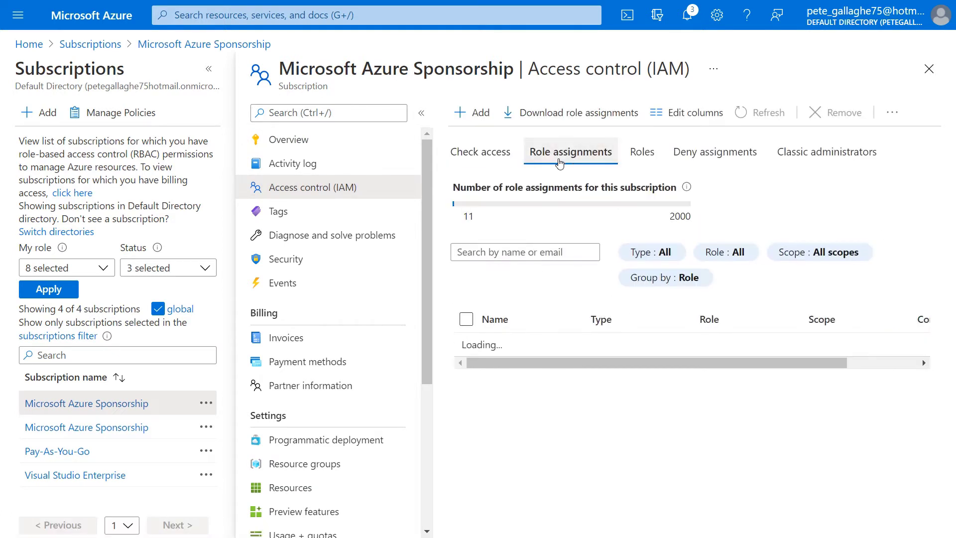
Step: Add and save a role assignment giving the OctopusDeploy service principal the Contributor role on the subscription
click(476, 115)
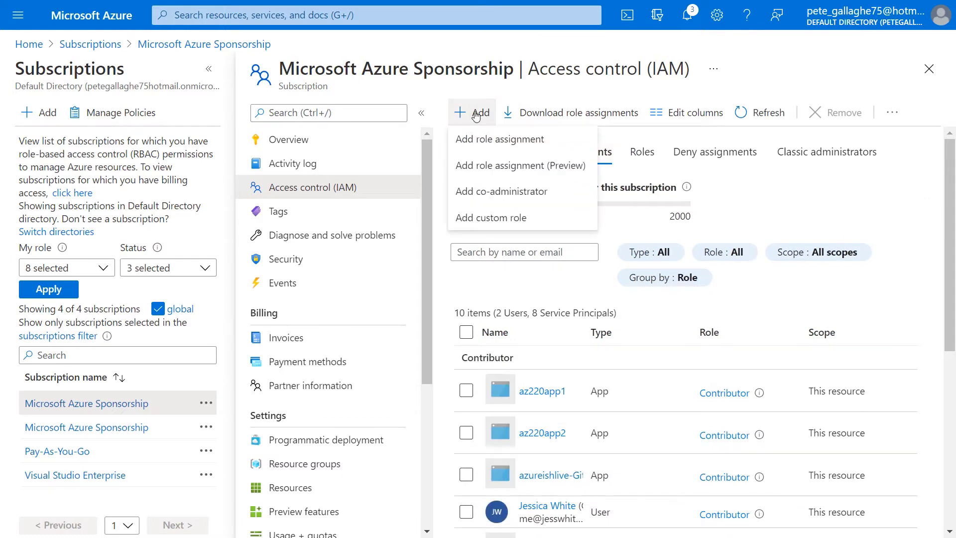
click(470, 140)
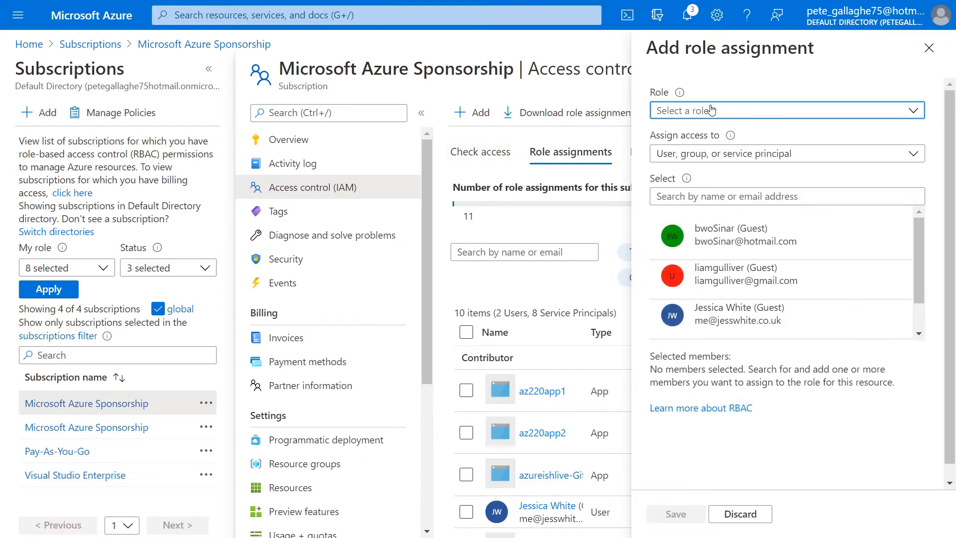
click(709, 111)
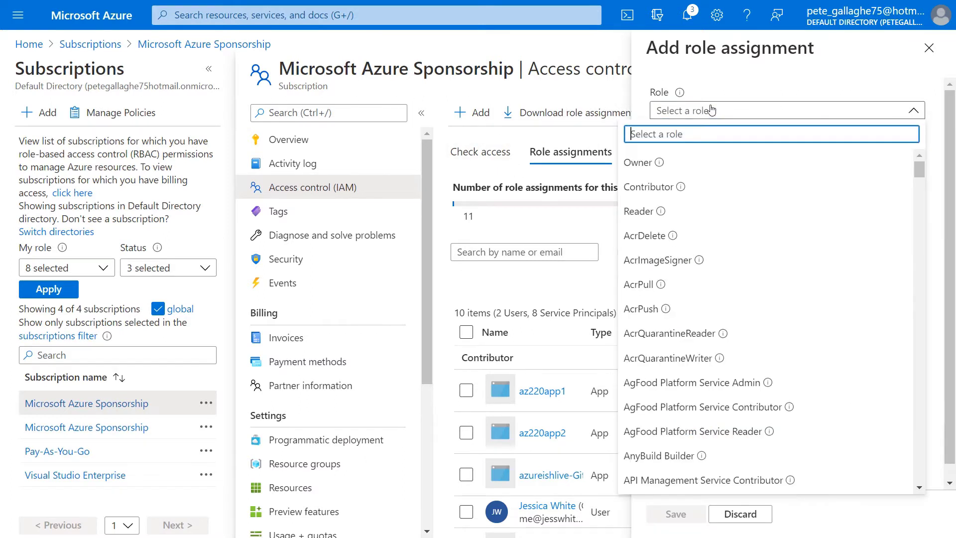
click(667, 194)
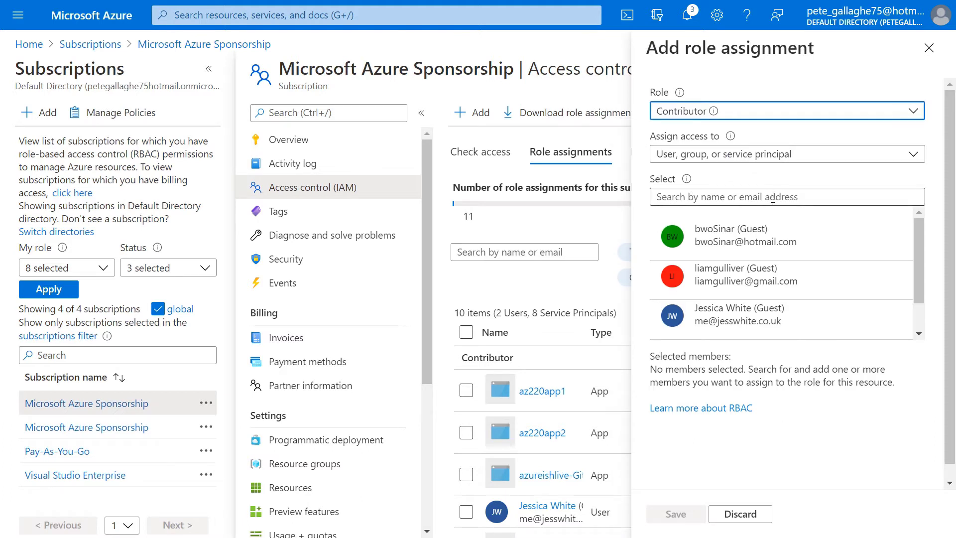
scroll(922, 268, down, 1)
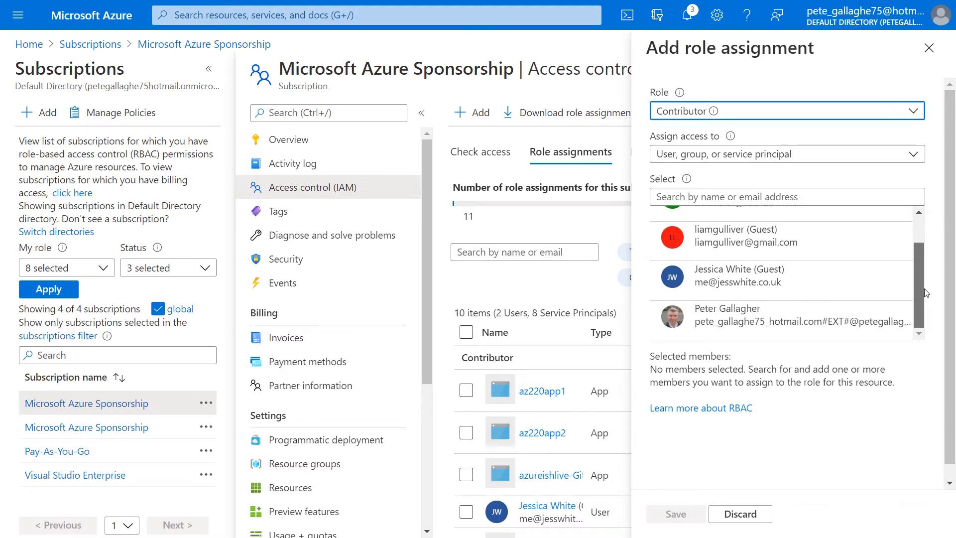
scroll(917, 239, up, 1)
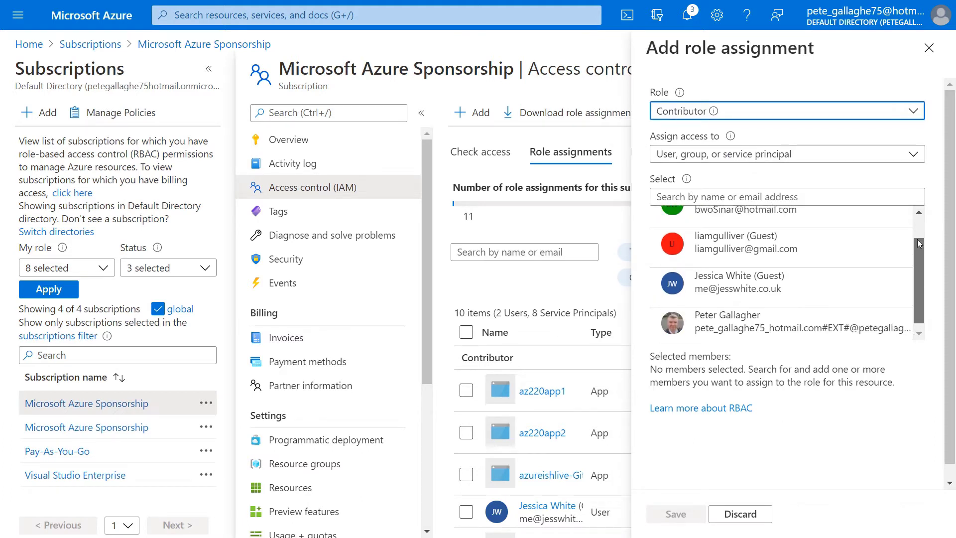
click(801, 196)
text(oc)
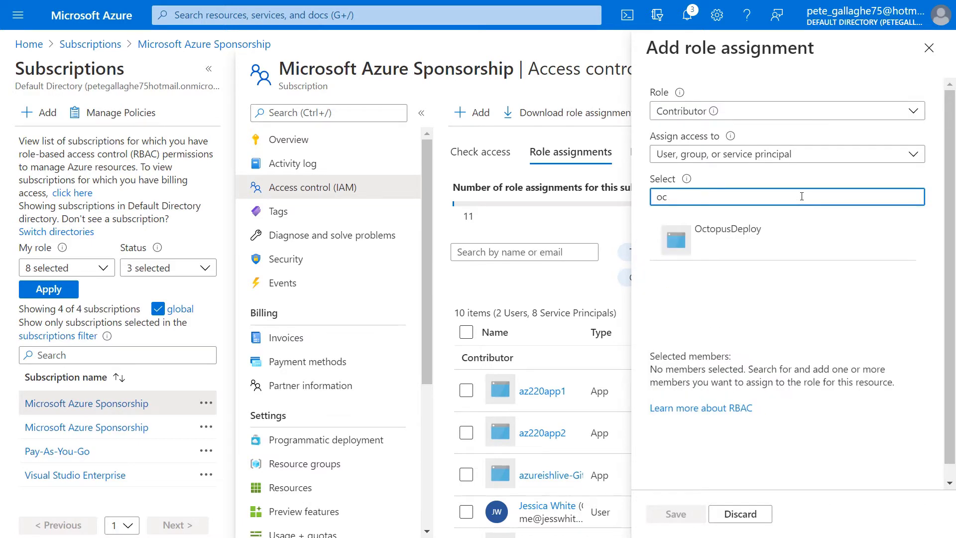
click(673, 232)
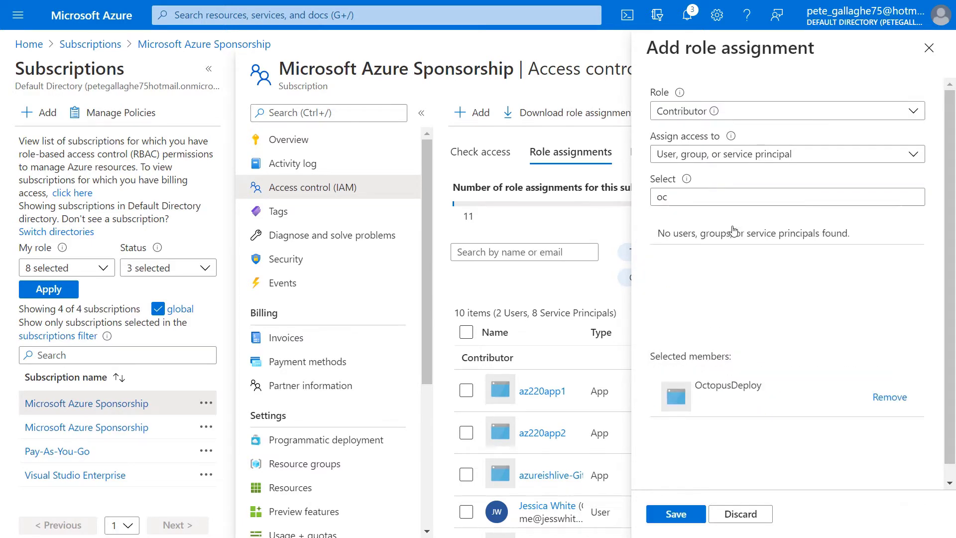
click(680, 517)
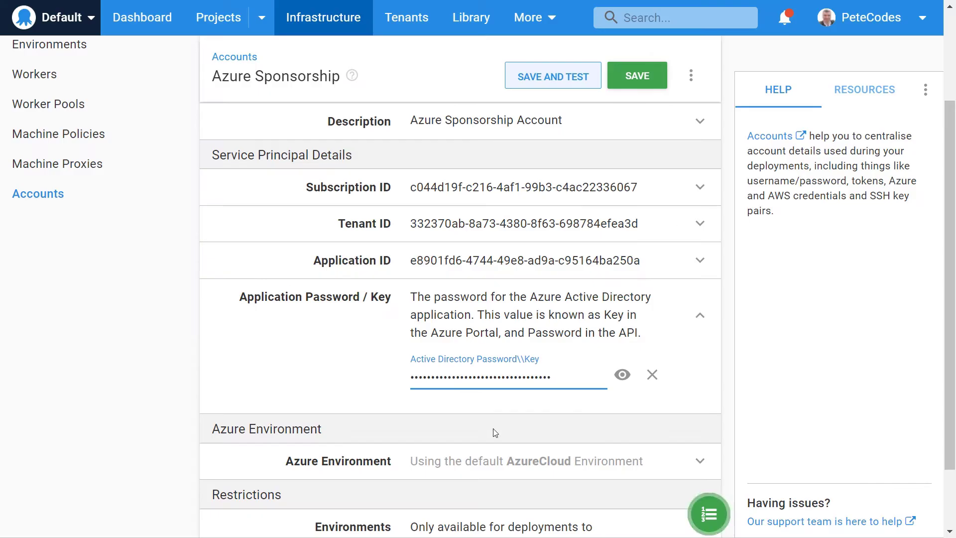
Step: Return to the Azure Sponsorship account in Octopus Deploy and save and test it again
click(551, 75)
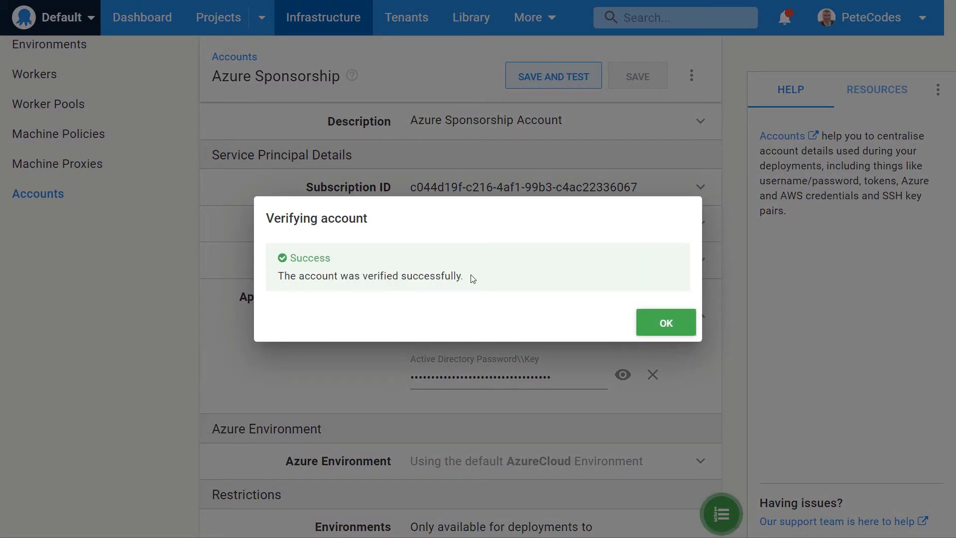
click(665, 324)
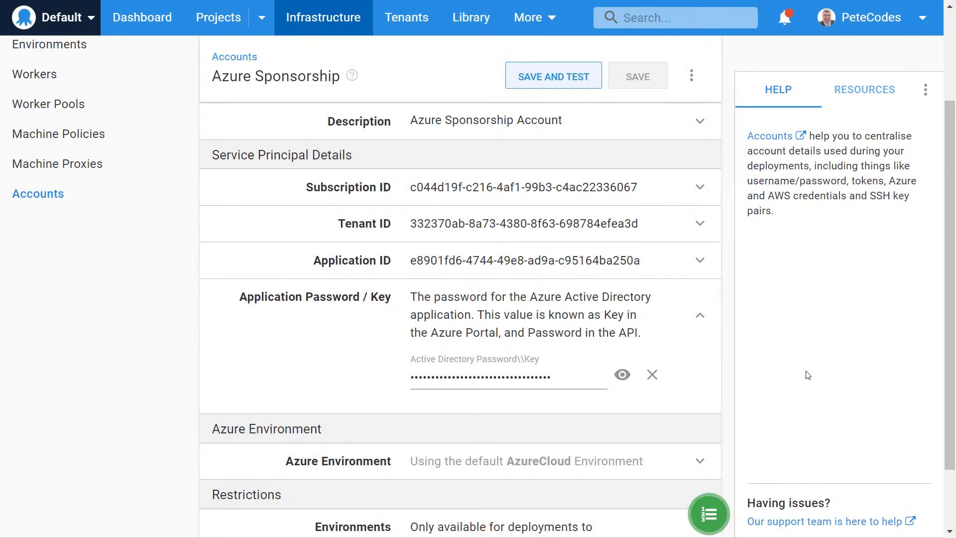
scroll(791, 352, down, 2)
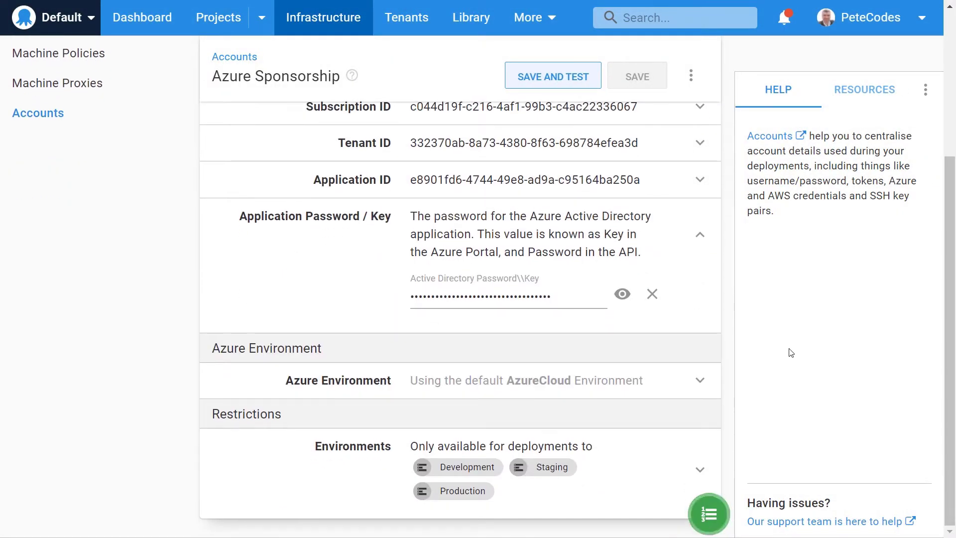
scroll(790, 352, up, 5)
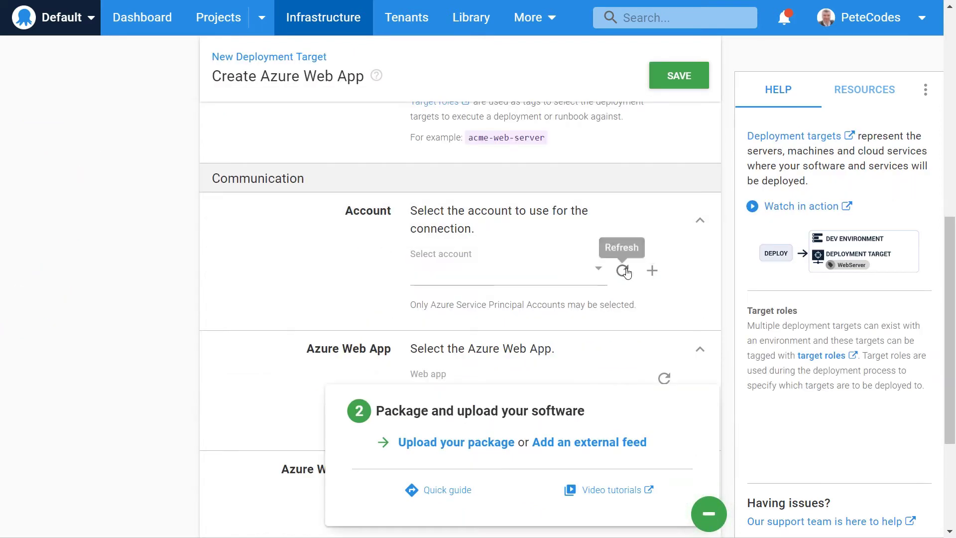
Step: Return to the Create Azure Web App form and select Azure Sponsorship as the target's account
click(598, 270)
click(529, 304)
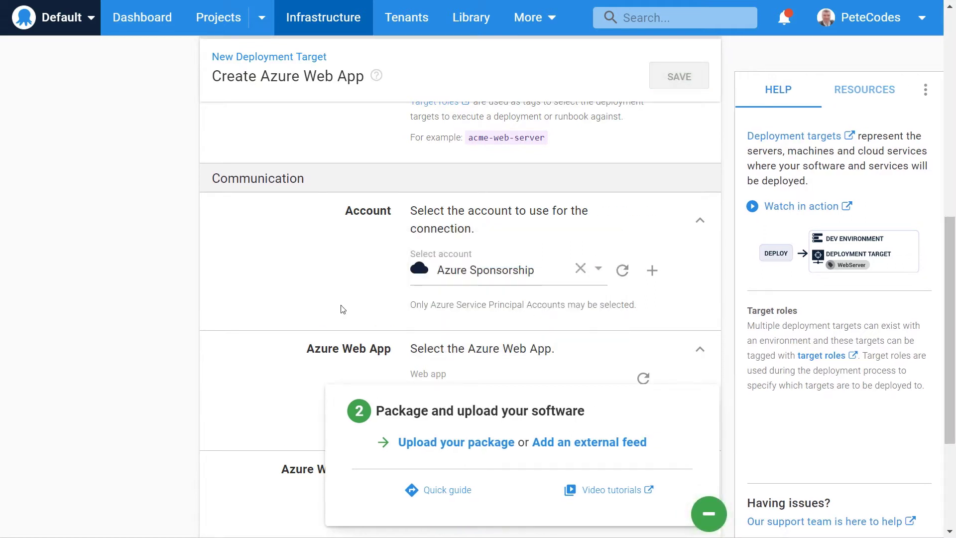
scroll(342, 309, down, 2)
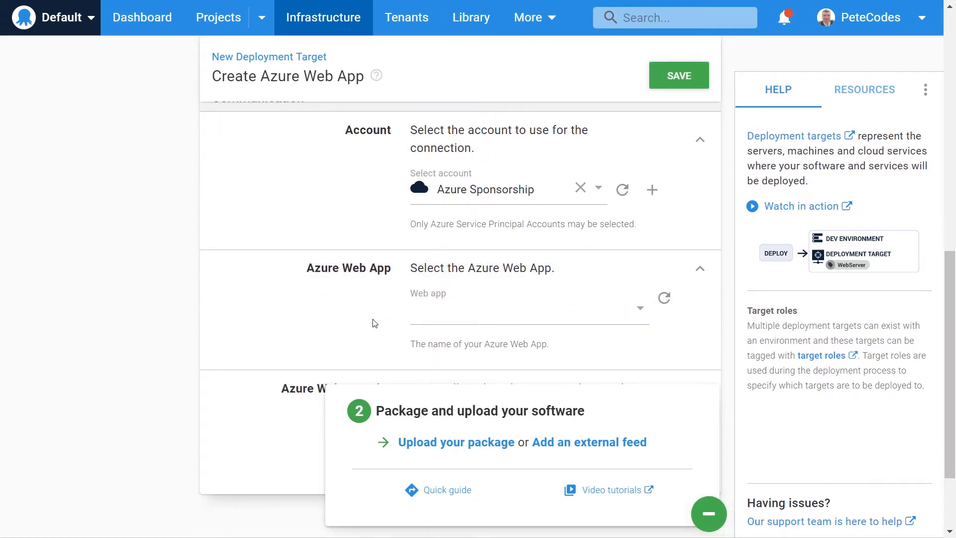
Step: Check which Azure web apps are offered for the target, and collapse the getting-started guide overlay
click(641, 312)
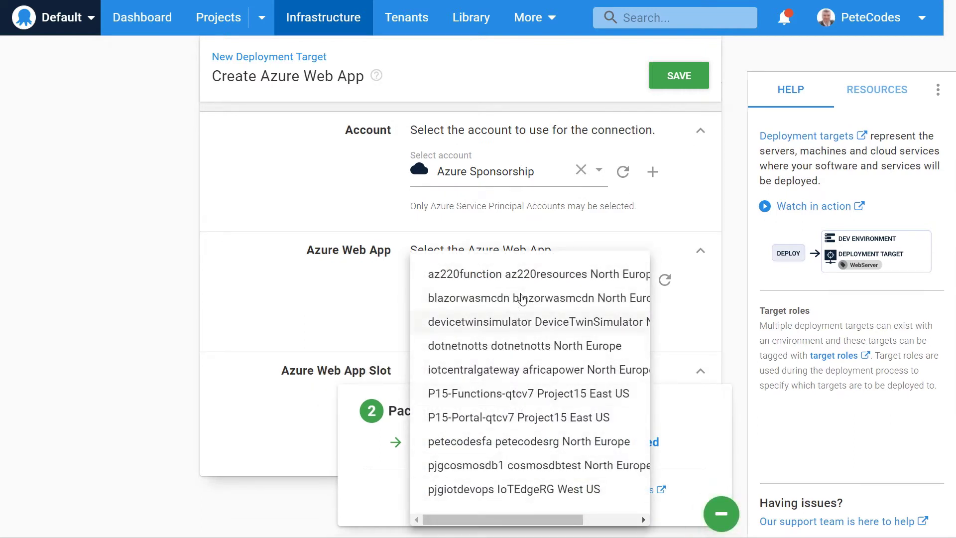
click(250, 264)
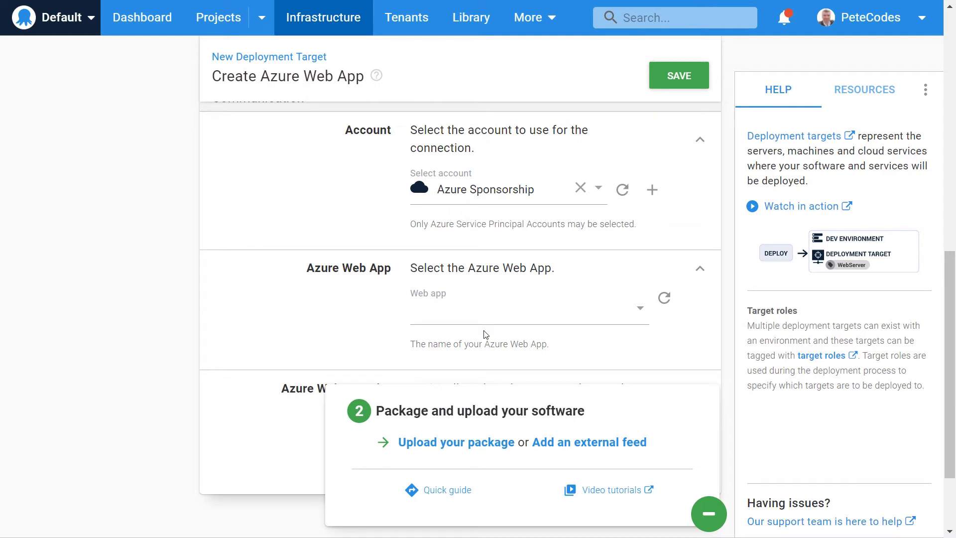
scroll(633, 351, up, 6)
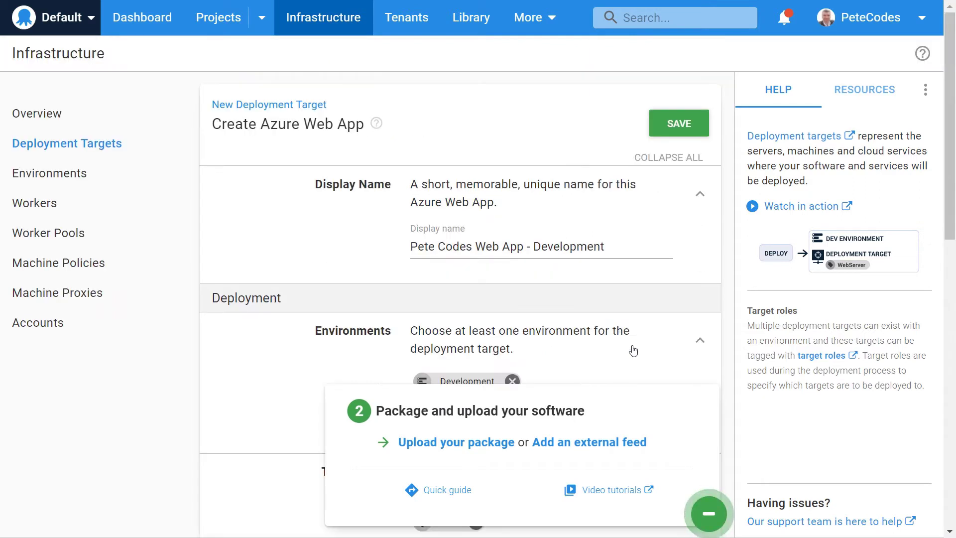
click(708, 514)
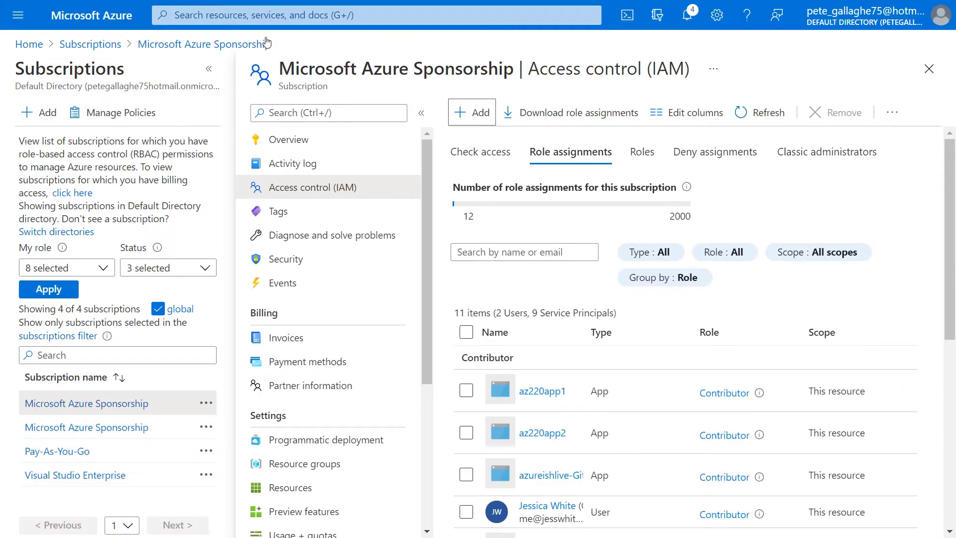
Step: Switch to the Azure portal, search for "web app" to open App Services, and start creating a new web app
click(260, 20)
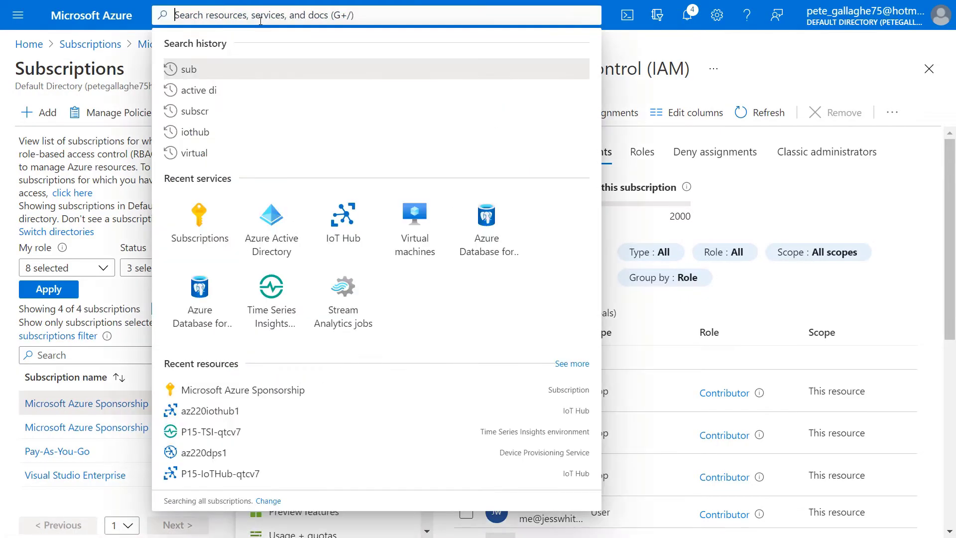
text(web app)
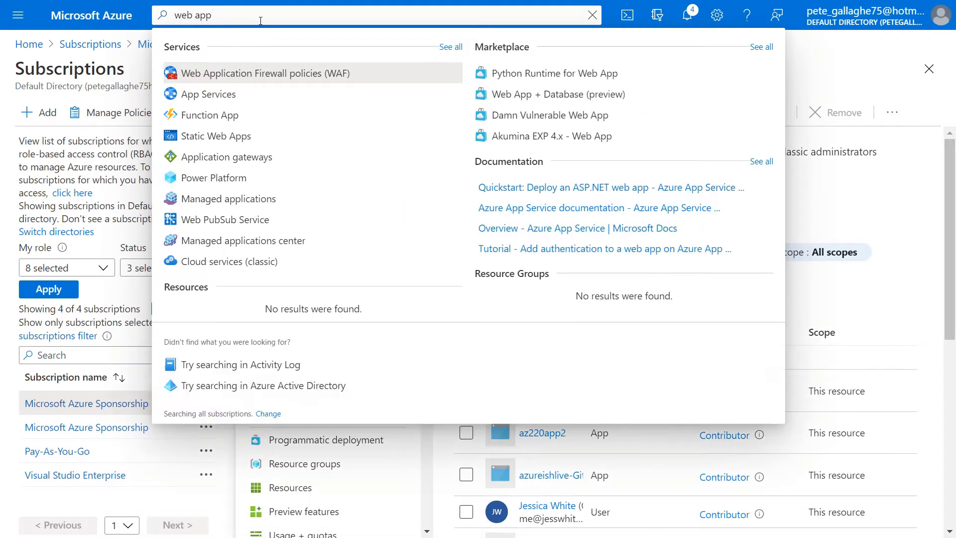
click(213, 95)
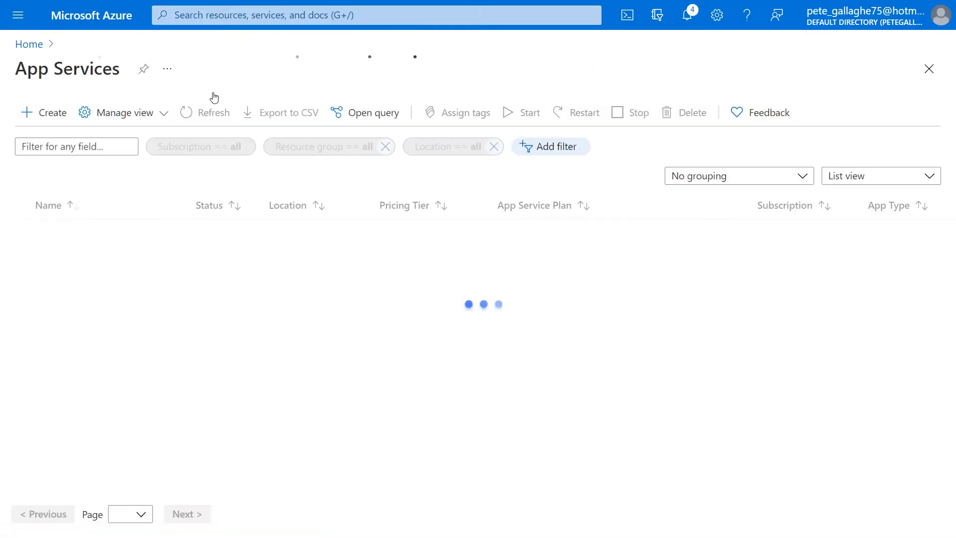
click(52, 112)
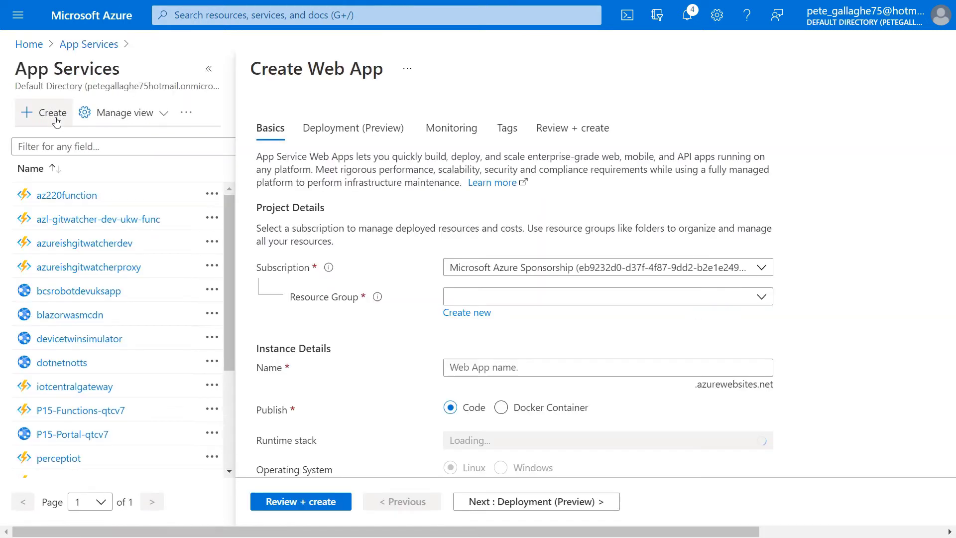
Step: Choose the first-listed Microsoft Azure Sponsorship subscription for the web app and create a new resource group named Octopus
click(578, 277)
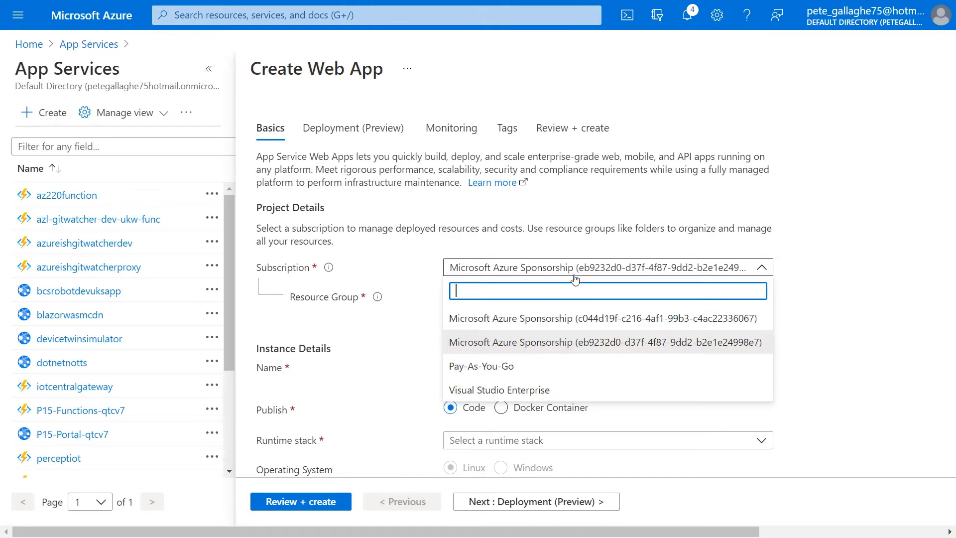
click(562, 317)
click(470, 314)
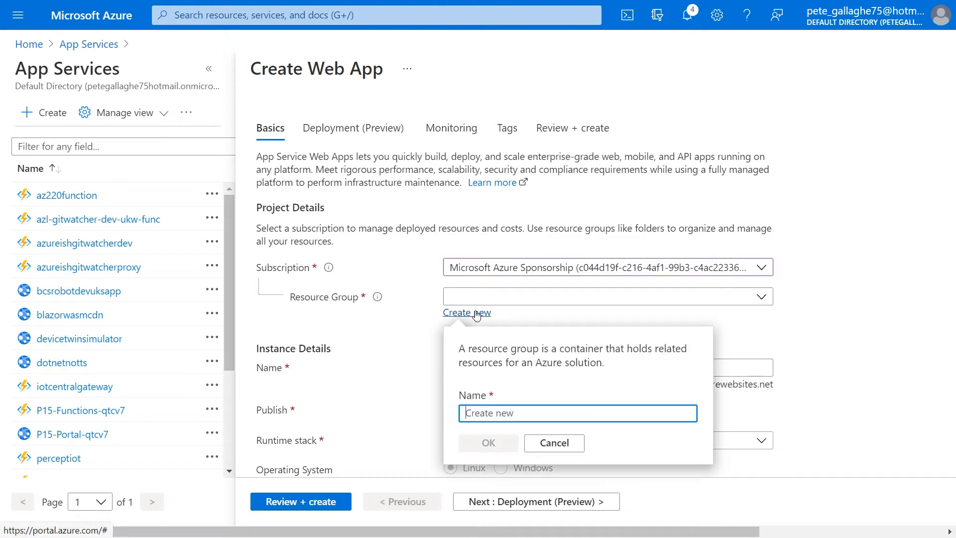
click(477, 313)
click(478, 298)
click(476, 314)
text(Octopus)
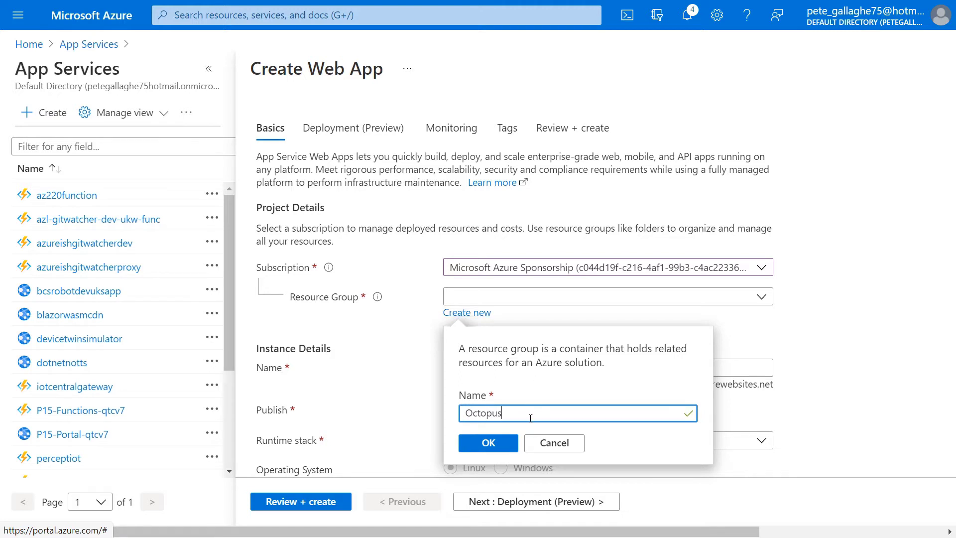
click(490, 442)
Step: Name the web app petecodes-development and choose .NET 5 as its runtime stack
click(482, 368)
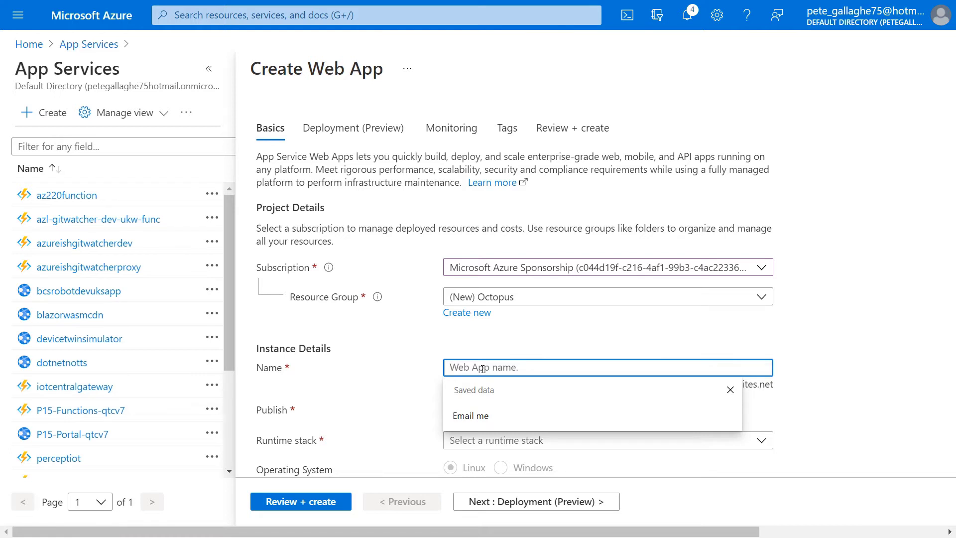
text(petecode)
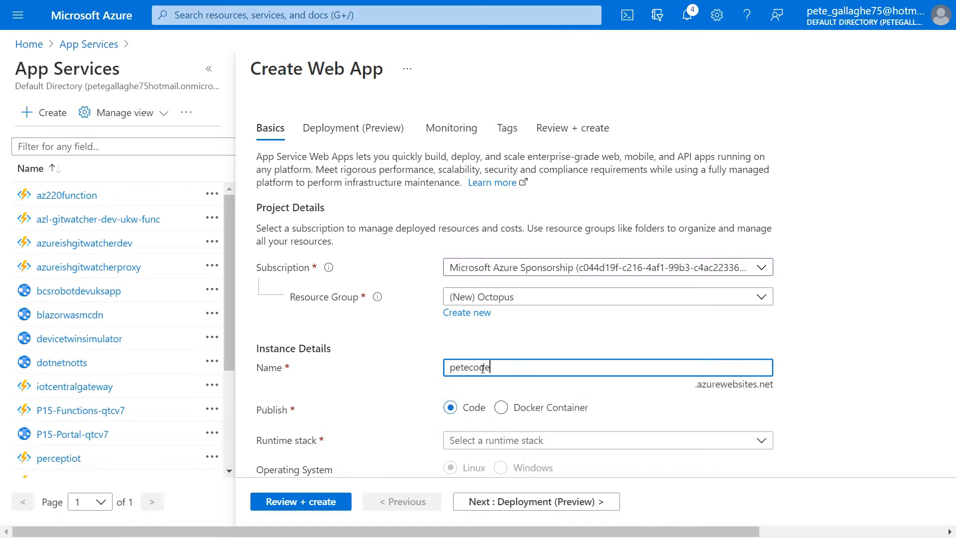
text(s-development)
scroll(482, 368, down, 2)
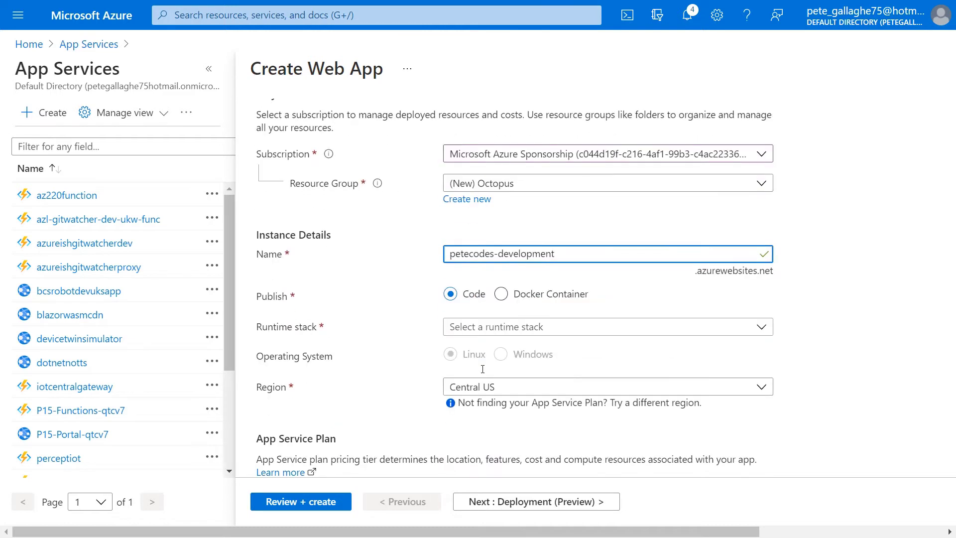
scroll(483, 368, down, 1)
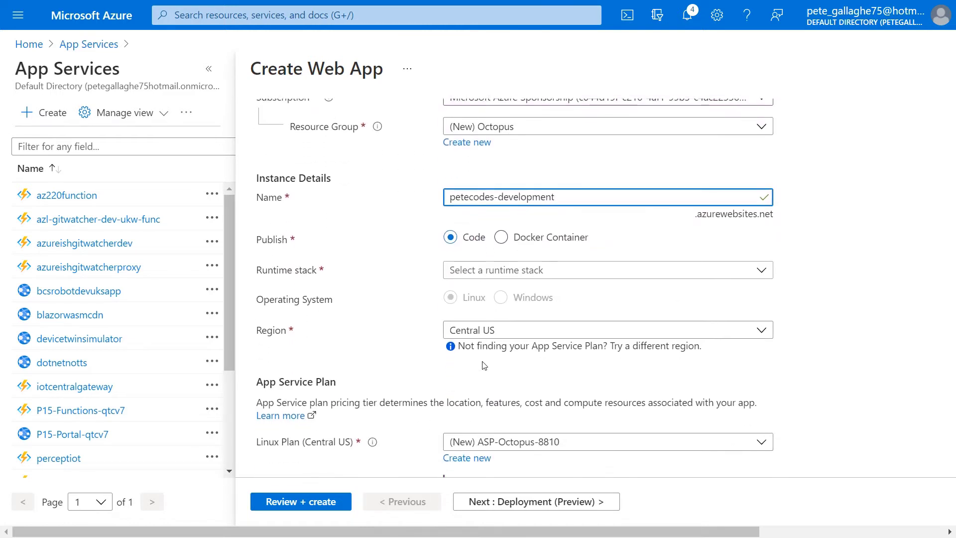
click(518, 276)
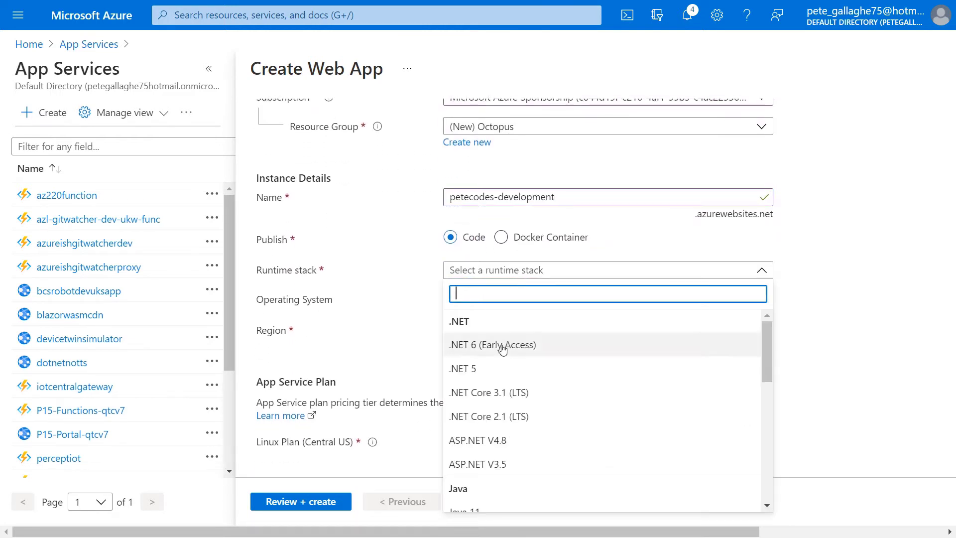
click(465, 370)
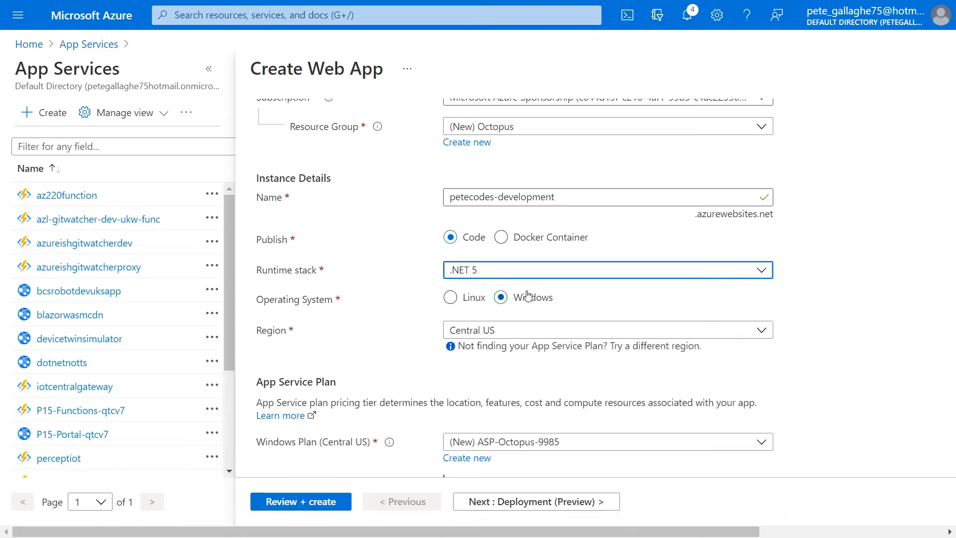
Step: Set the web app's region to North Europe
click(510, 330)
scroll(525, 256, down, 5)
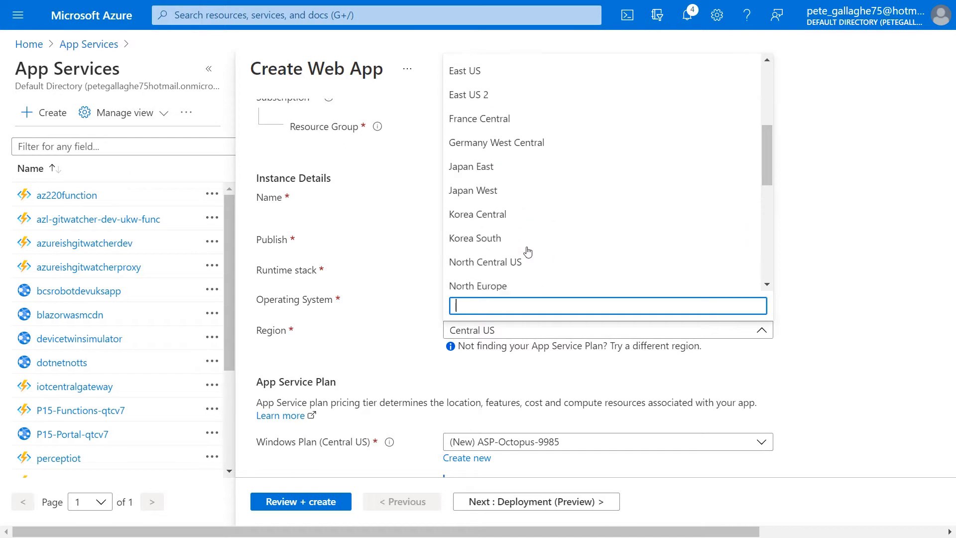
scroll(528, 251, down, 3)
key(Escape)
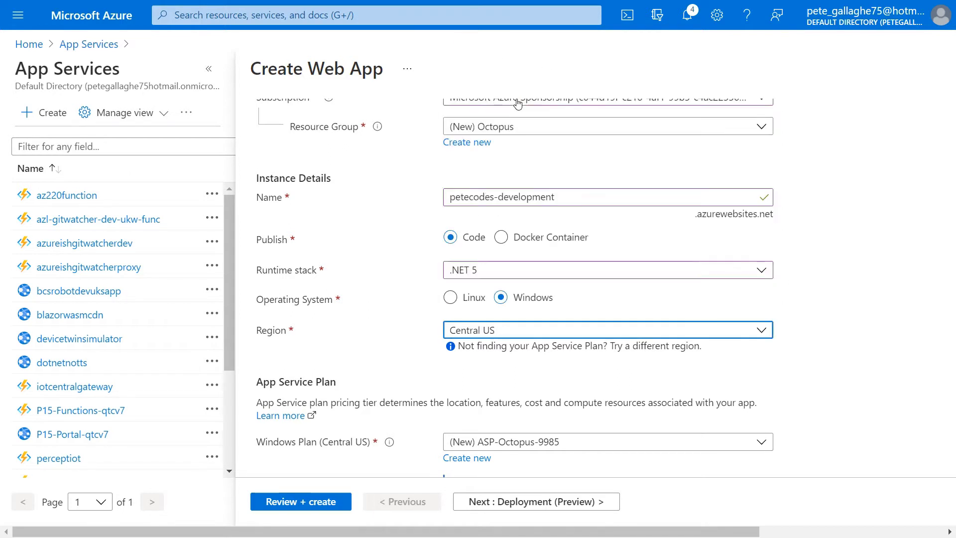
scroll(672, 442, down, 2)
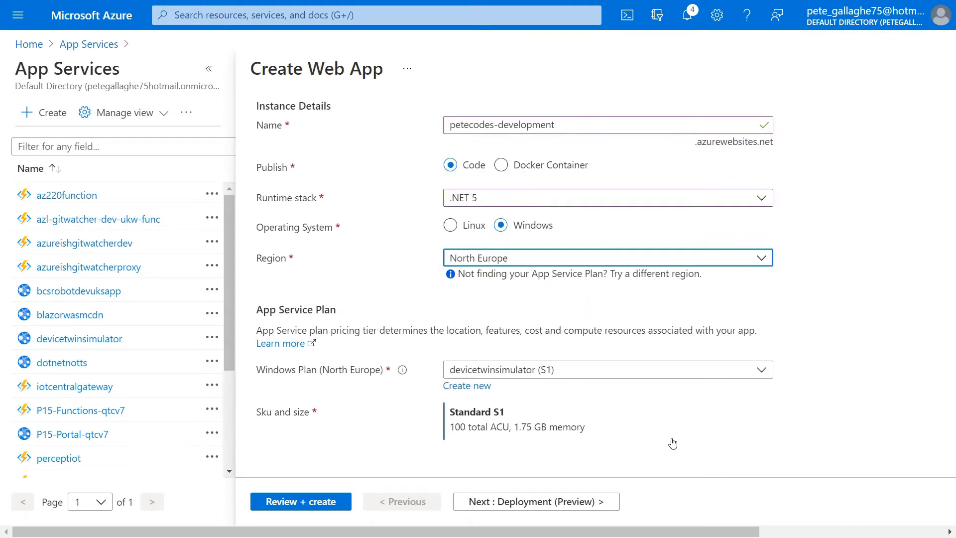
Step: Create a new App Service plan named Octopus for the web app
click(546, 366)
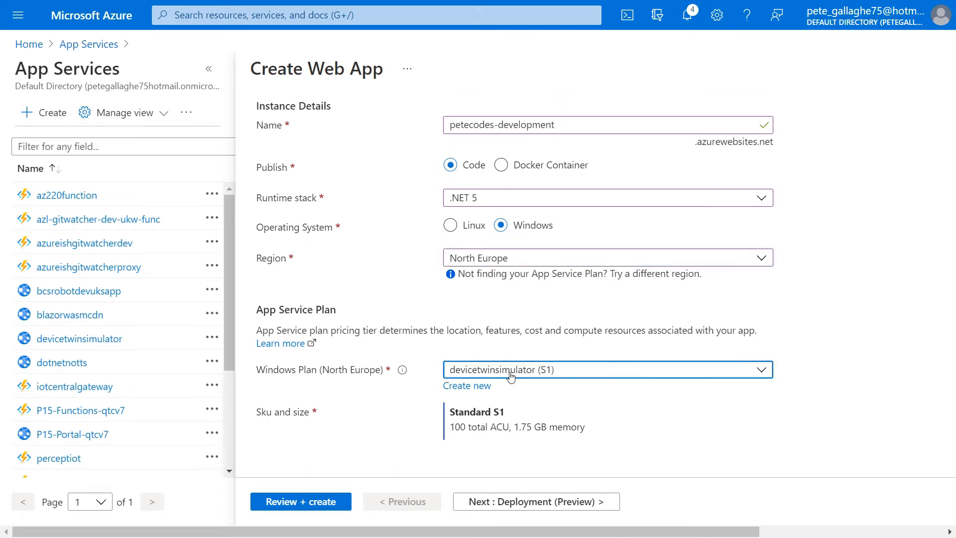
click(469, 386)
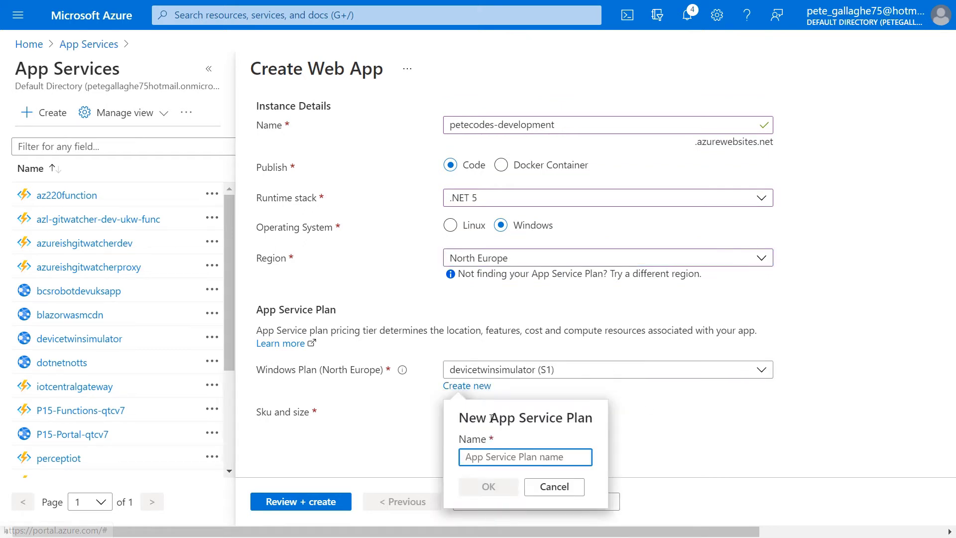
text(Octopus)
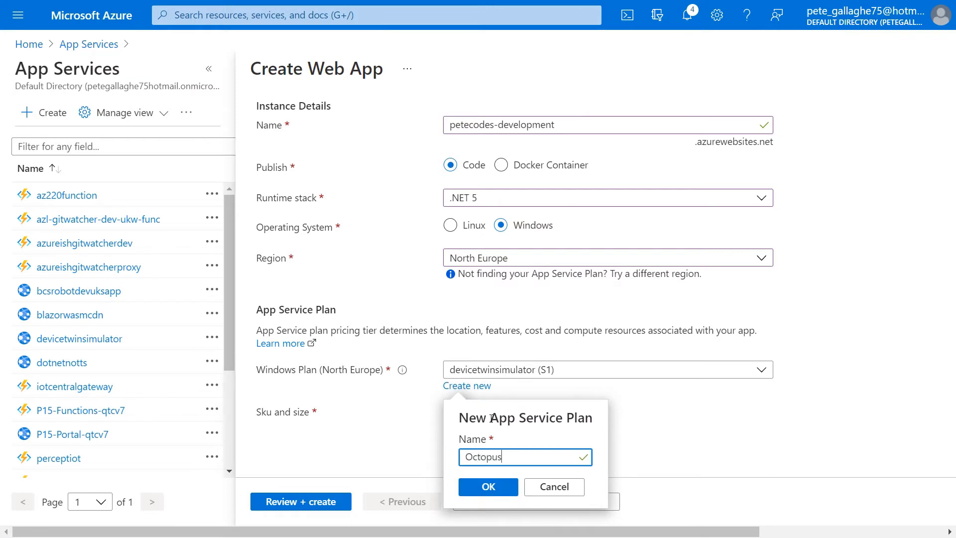
click(502, 483)
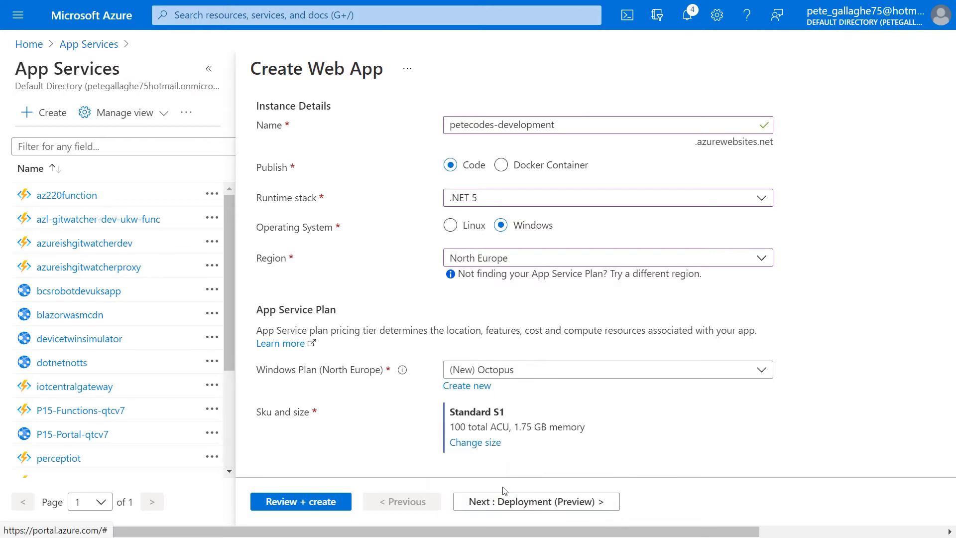
Step: Change the Octopus plan's size to the F1 tier from the Dev / Test specifications and apply it
click(488, 442)
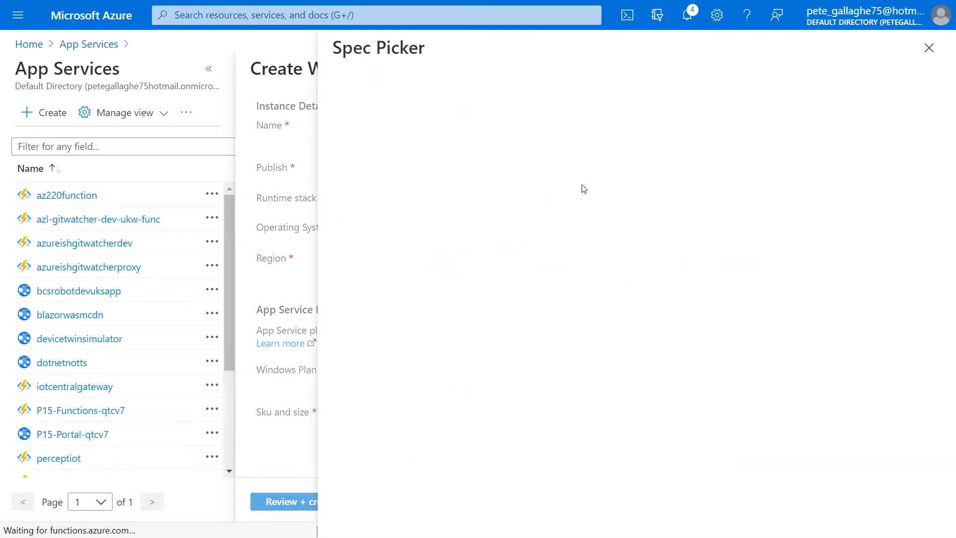
click(534, 94)
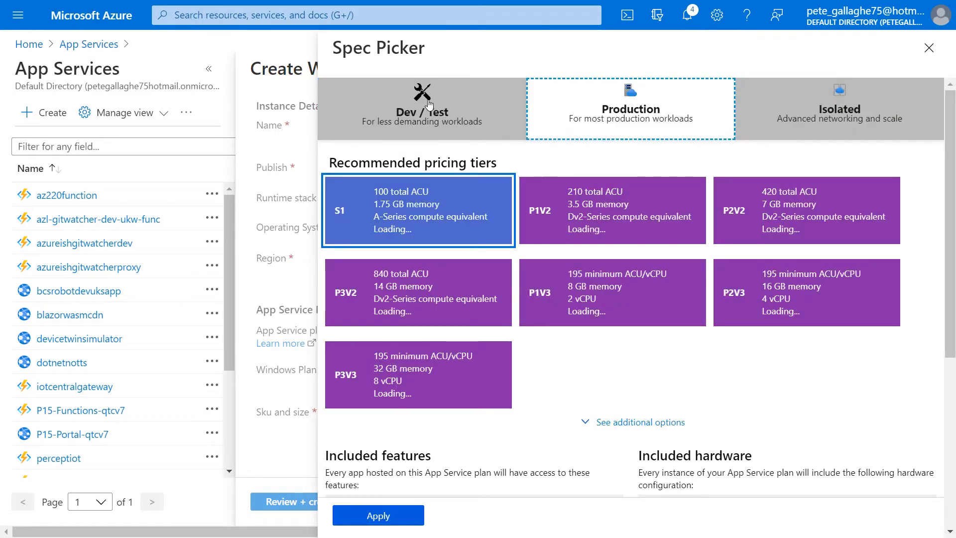
click(428, 103)
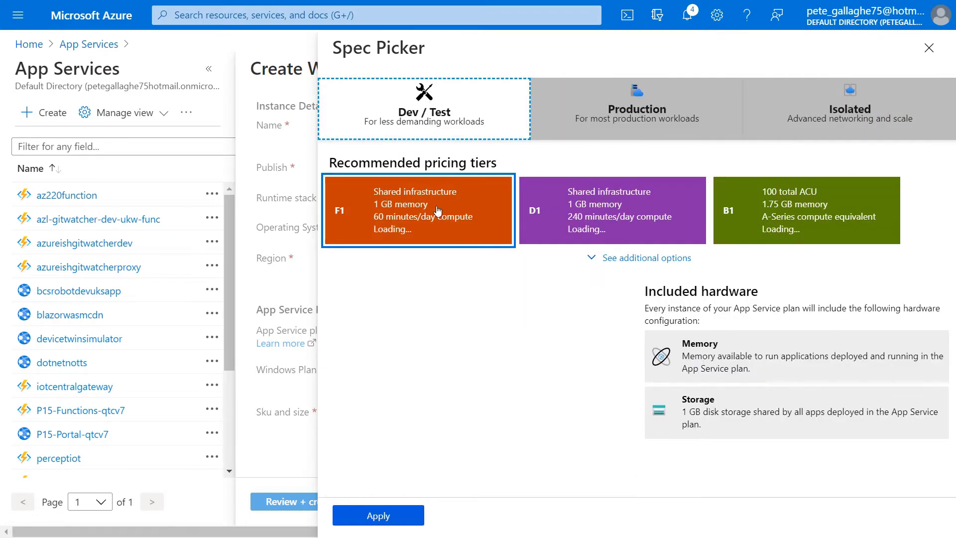
click(407, 520)
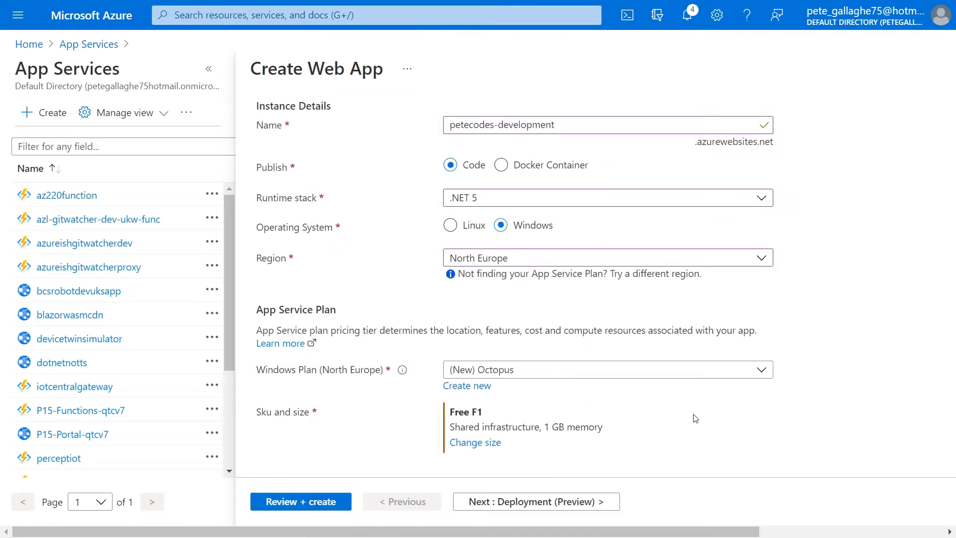
Step: Skip the deployment settings, disable Application Insights, and continue past the tags to the final review
click(560, 503)
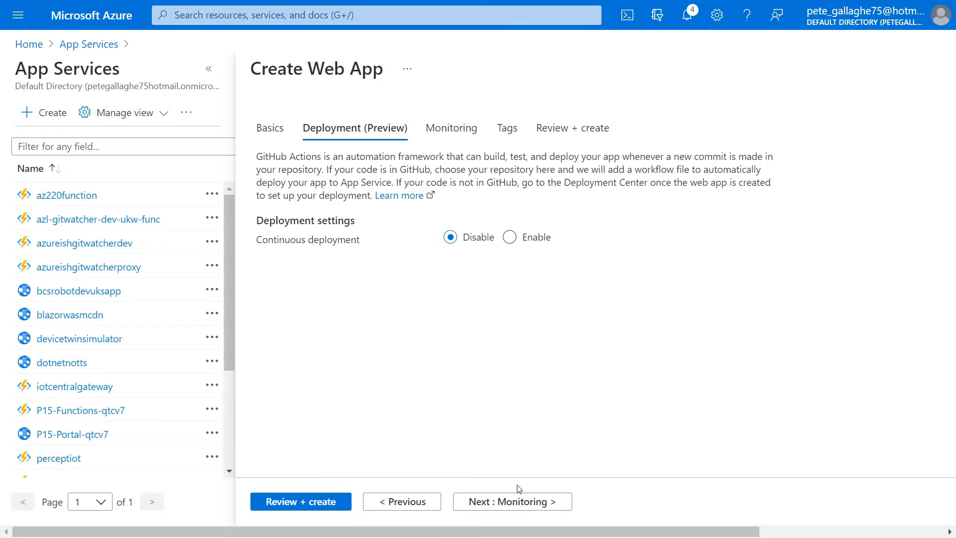
click(516, 505)
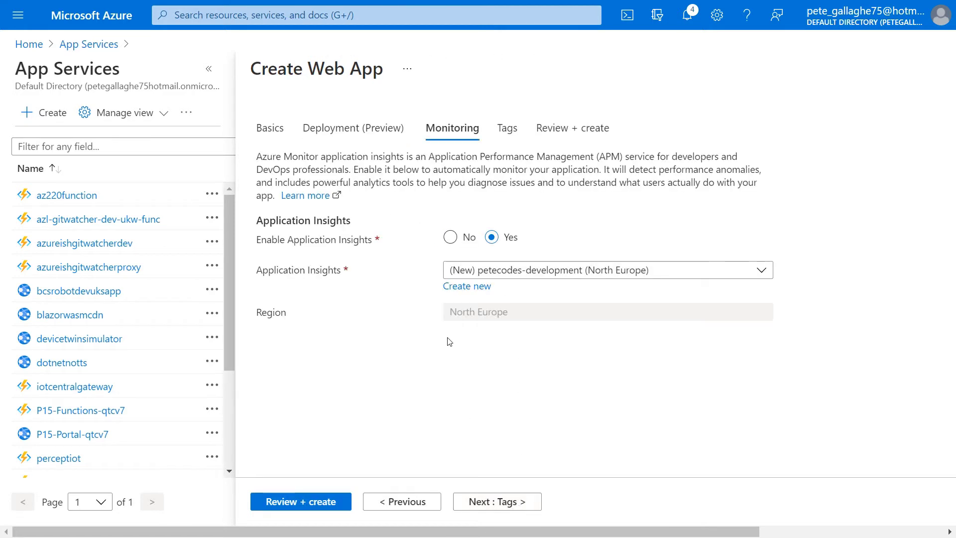
click(454, 237)
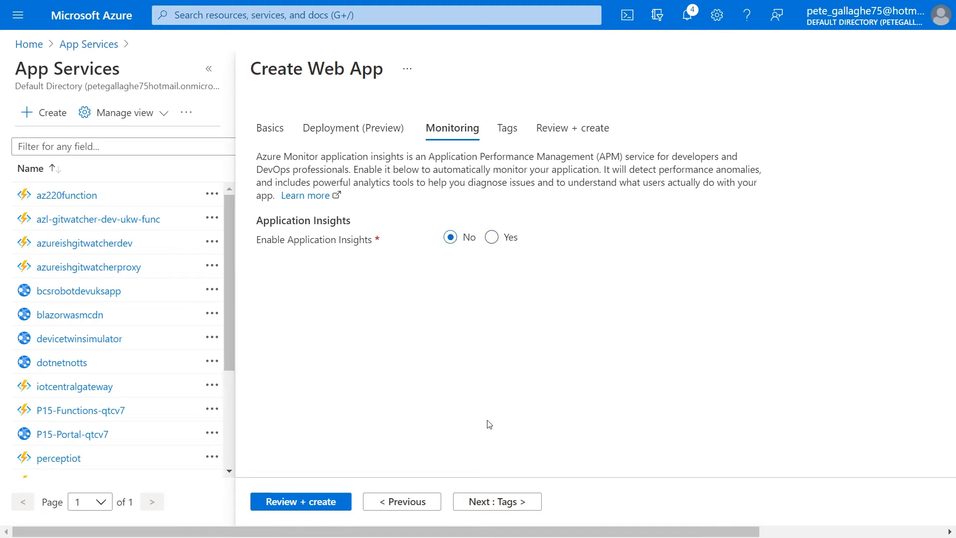
click(506, 503)
click(508, 502)
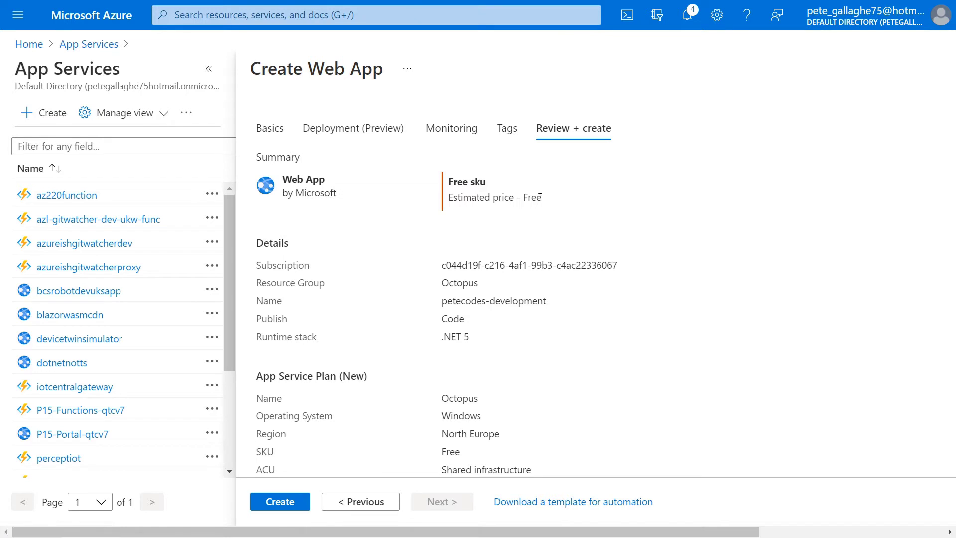
Step: Review the configuration summary, create the web app, and open the deployed resource
scroll(492, 325, down, 3)
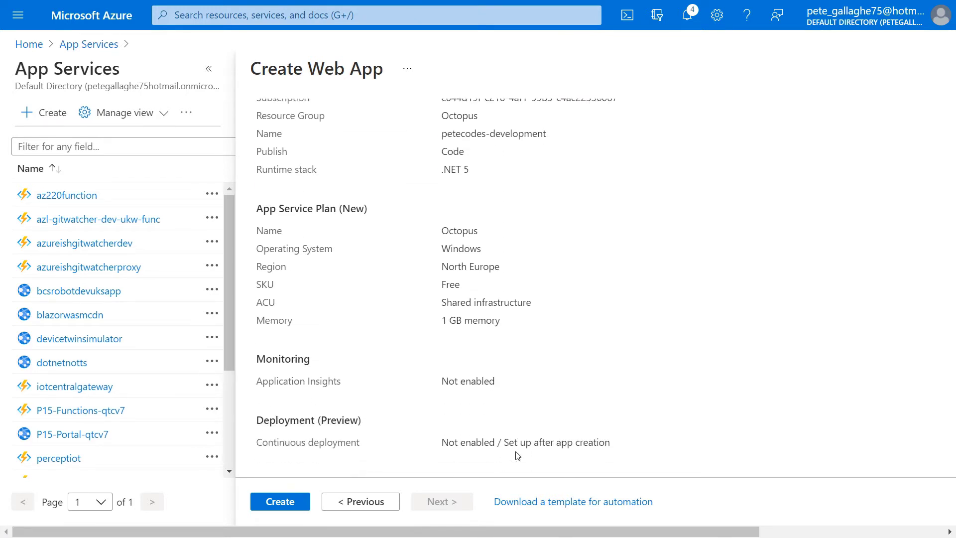
click(279, 502)
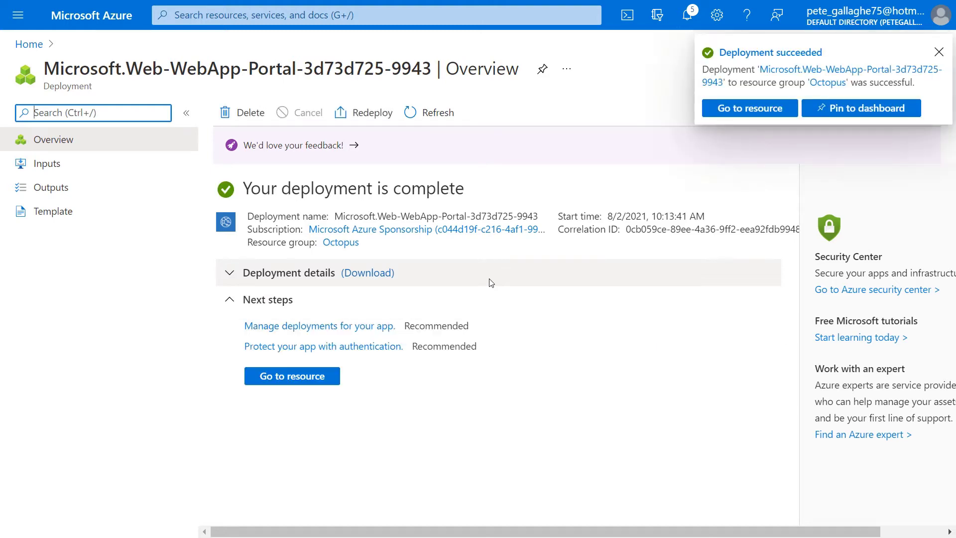
click(754, 113)
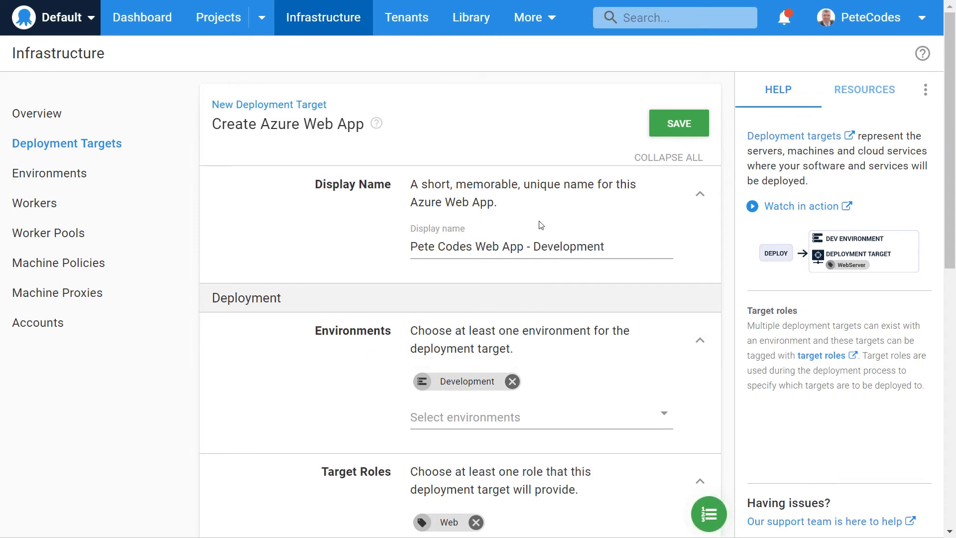
Step: Choose petecodes-development as the Azure Web App, leave the web app slot unselected, and save the deployment target
scroll(540, 224, down, 7)
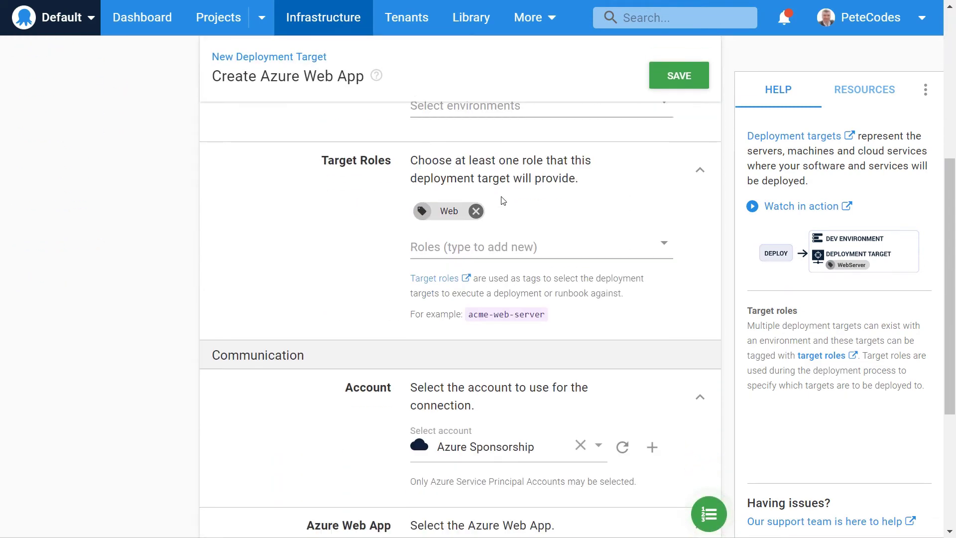
scroll(497, 264, down, 4)
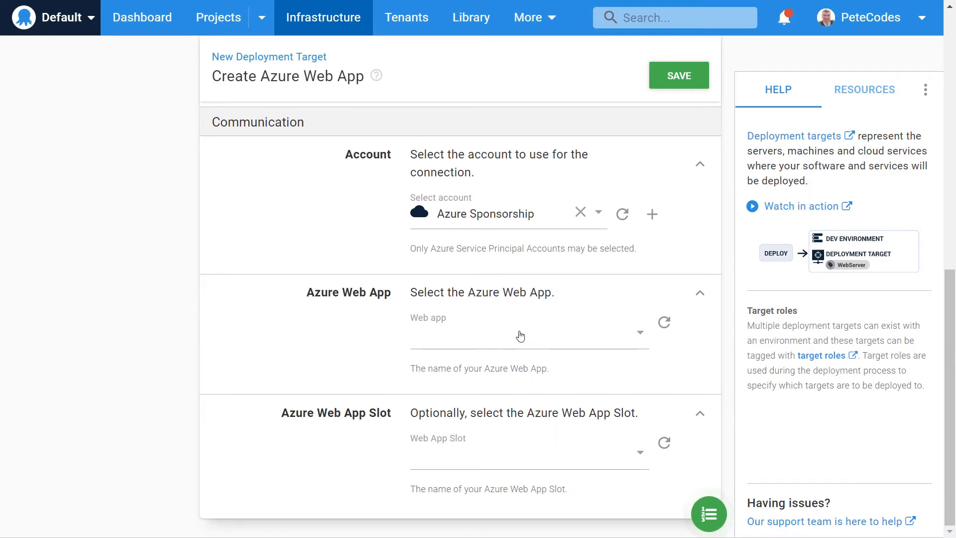
click(662, 342)
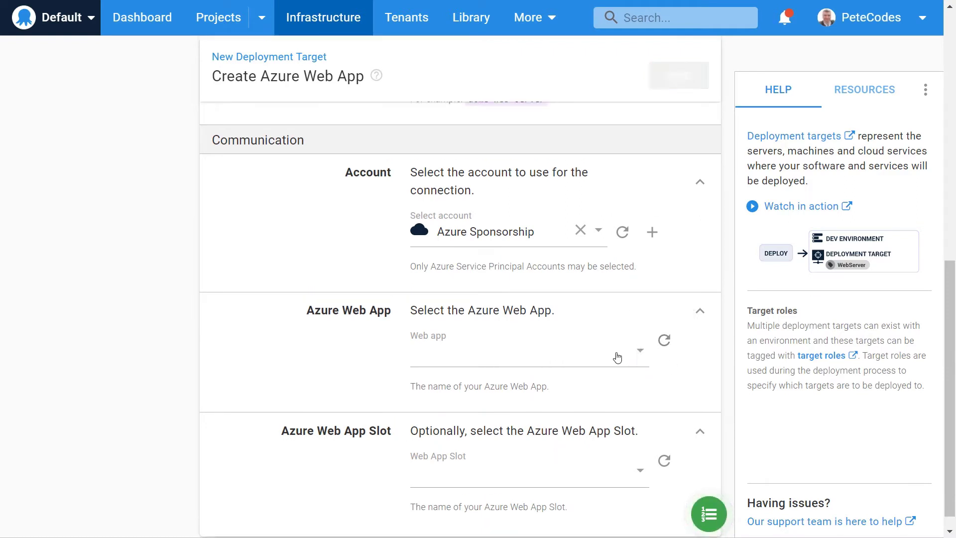
click(633, 356)
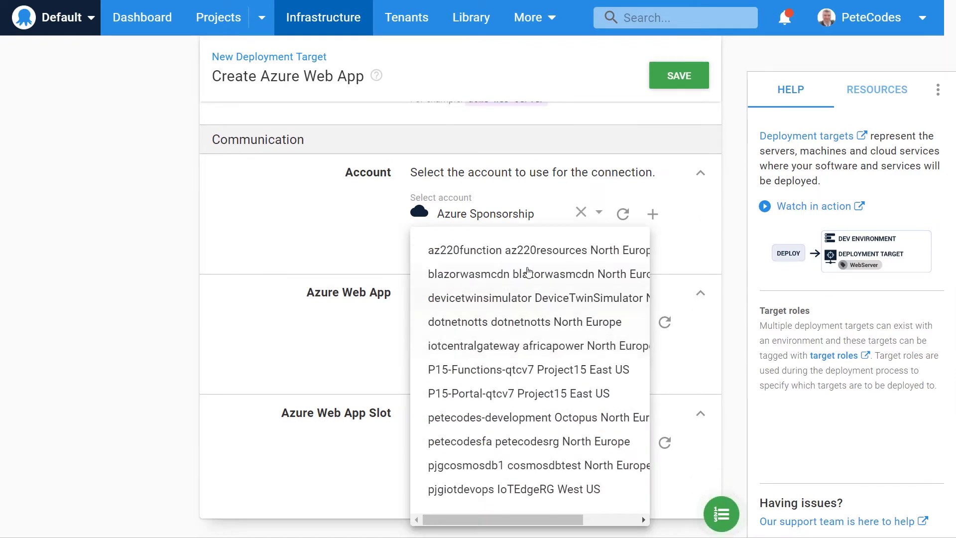
click(529, 418)
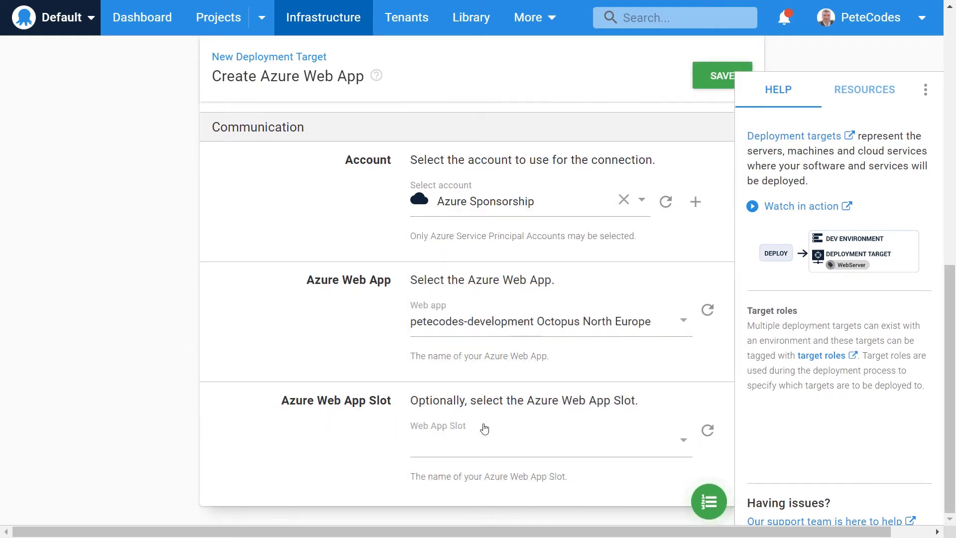
click(522, 451)
click(301, 455)
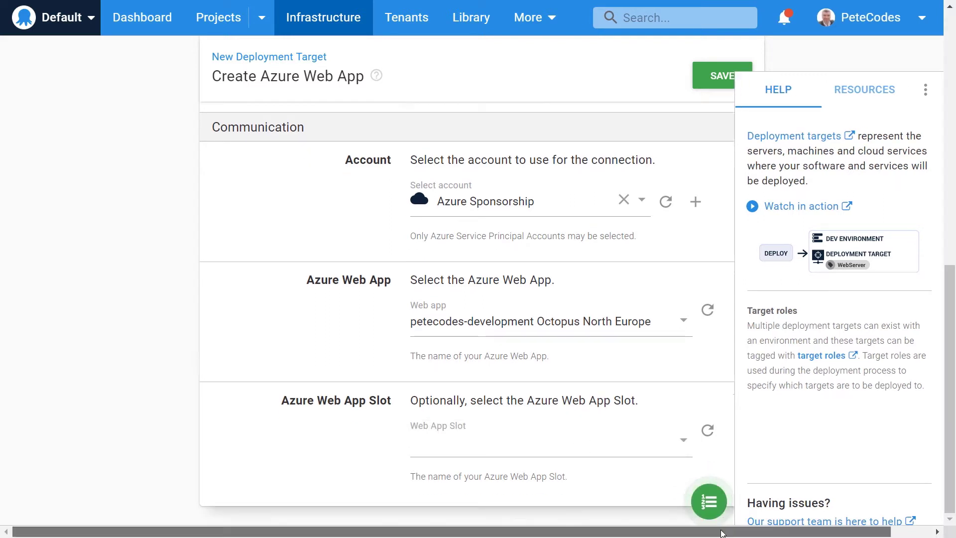
click(711, 78)
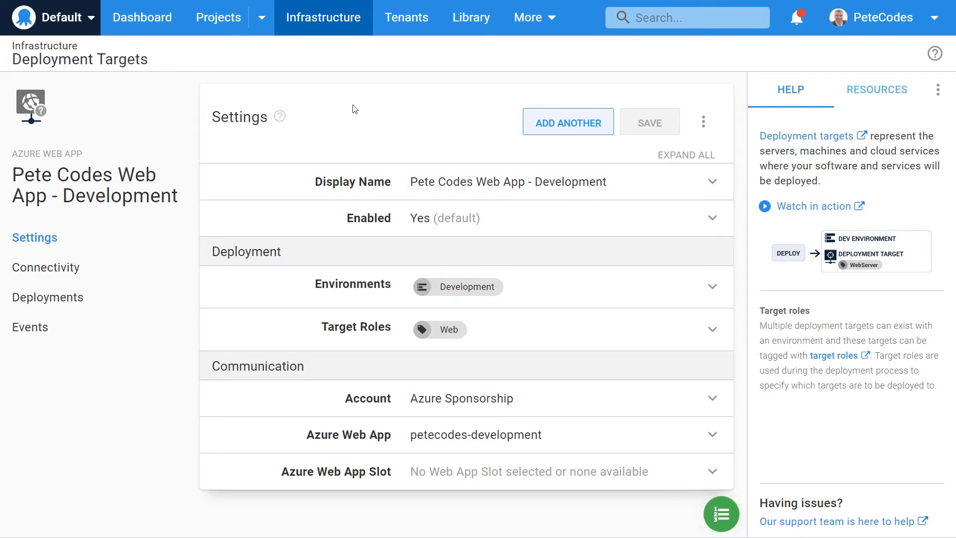
Step: Check the getting-started dashboard, and open the guide on creating ASP.NET Core packages from the built-in package repository
click(126, 26)
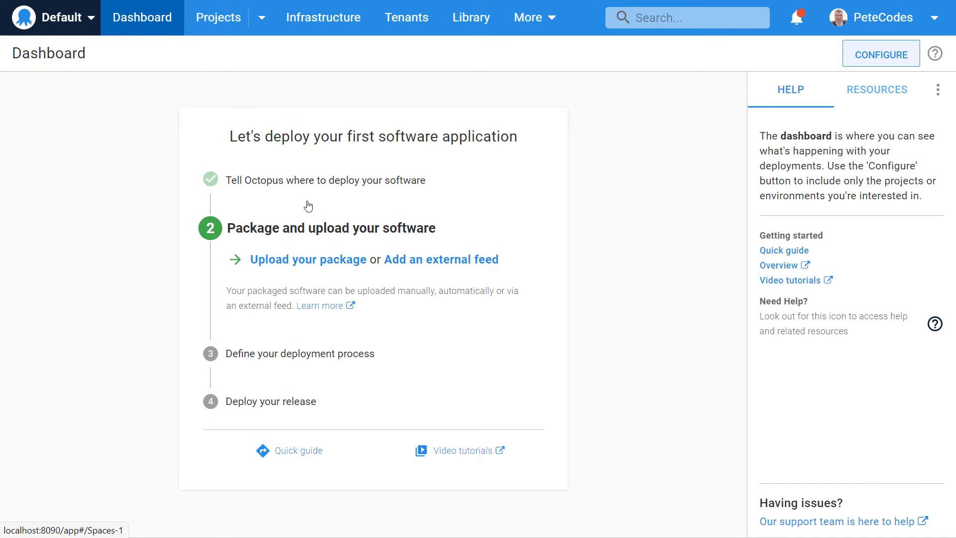
click(471, 30)
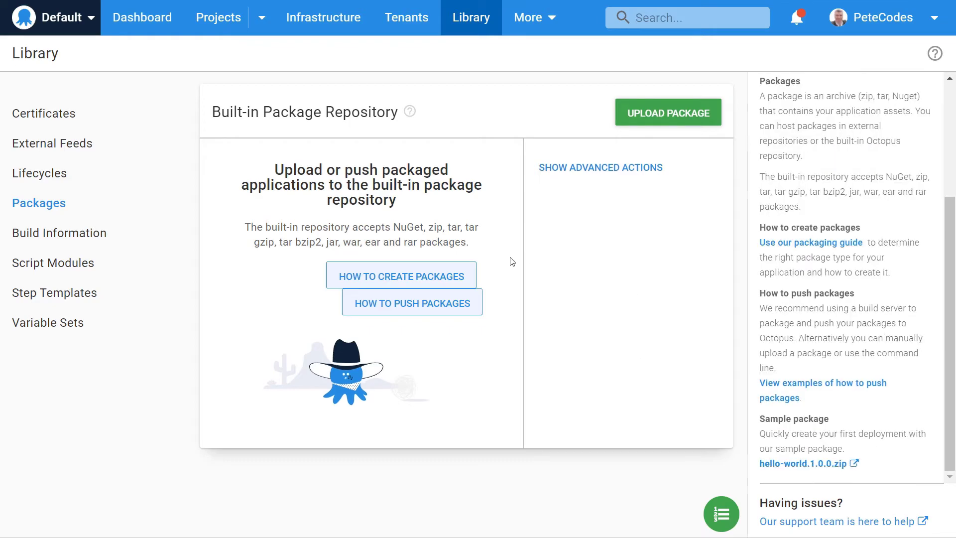
click(425, 279)
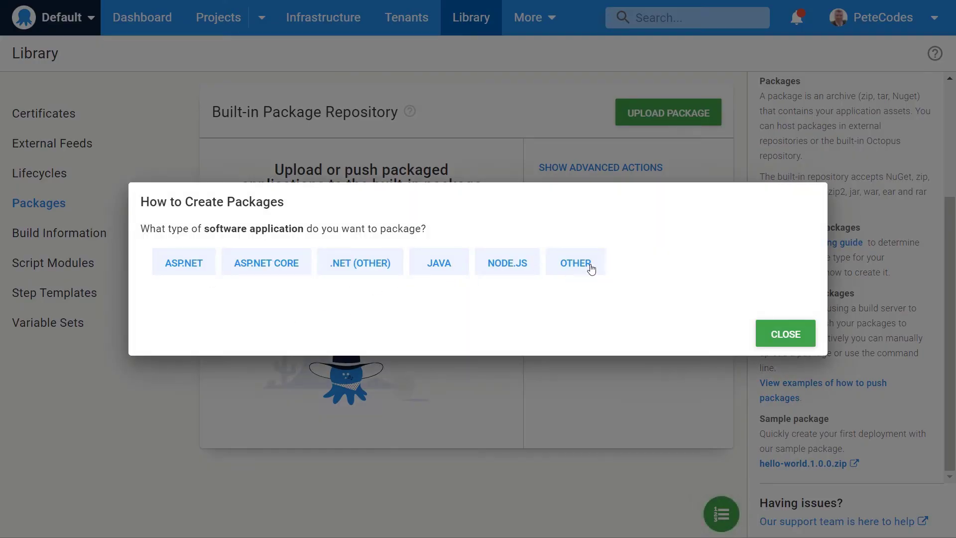
click(278, 265)
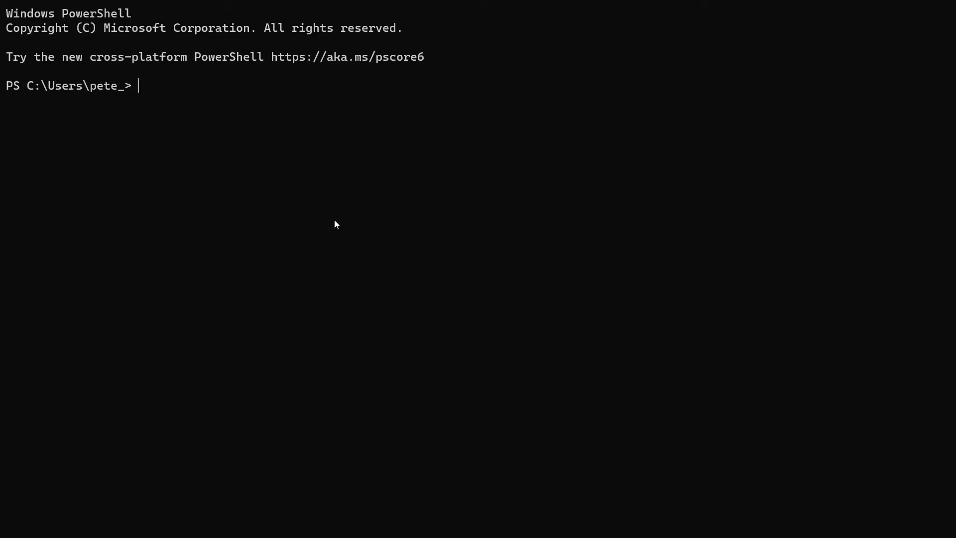
Step: In PowerShell, create an OctopusApps folder at the root of the C: drive and change into it
text(cd /)
key(Return)
text(mkdir Octopus)
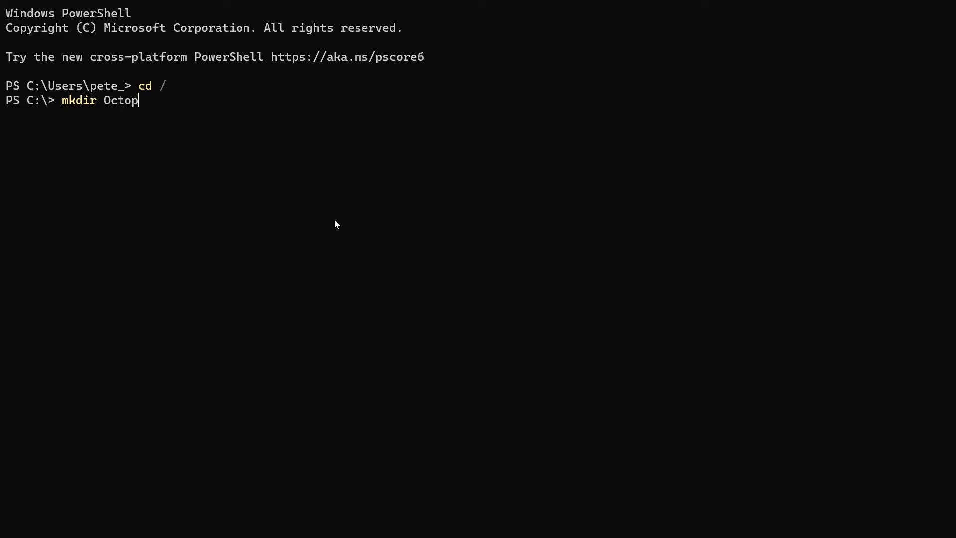
text(Apps)
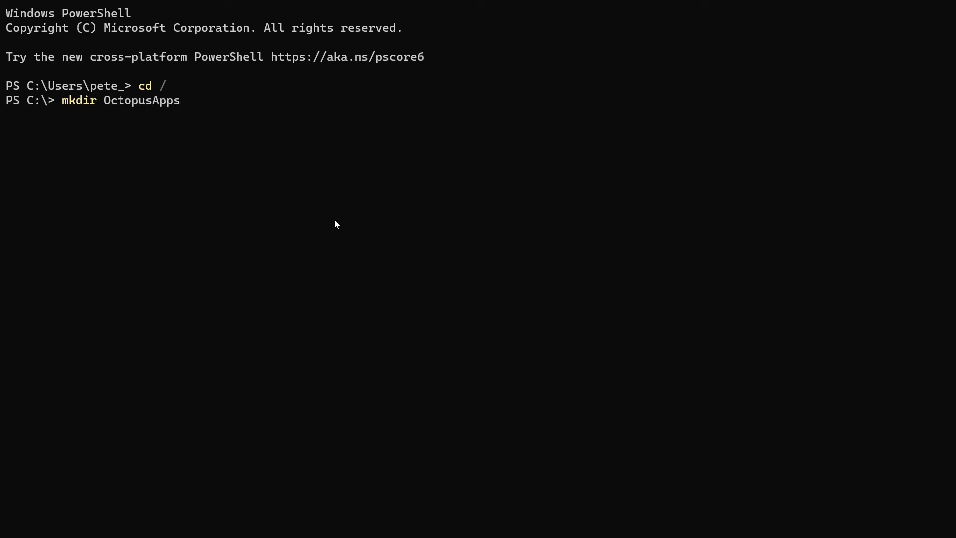
key(Return)
text(cd )
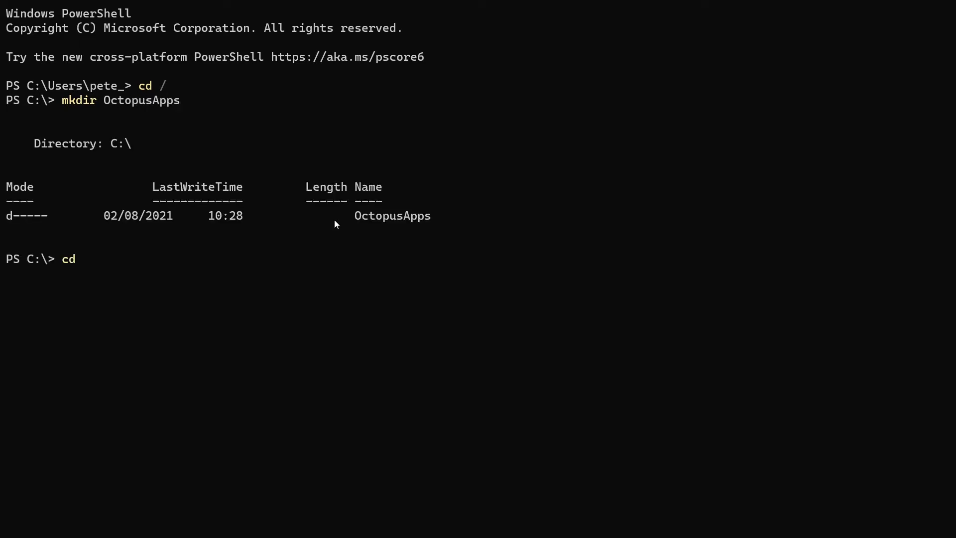
text(octopusa)
key(Tab)
key(Return)
Step: Create a Blazor WebAssembly app in a petecodes output folder with dotnet new blazorwasm
text(dotnet )
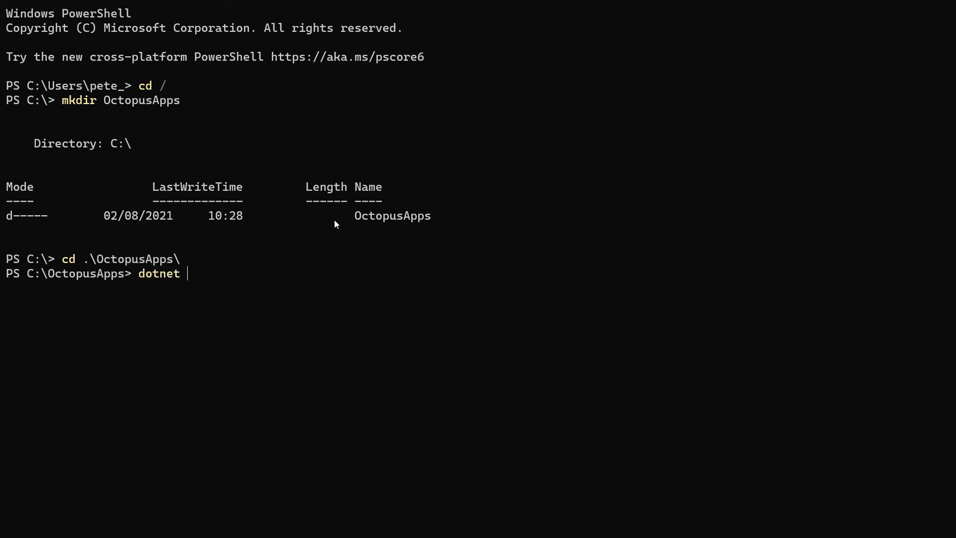
text(new blazorwasm)
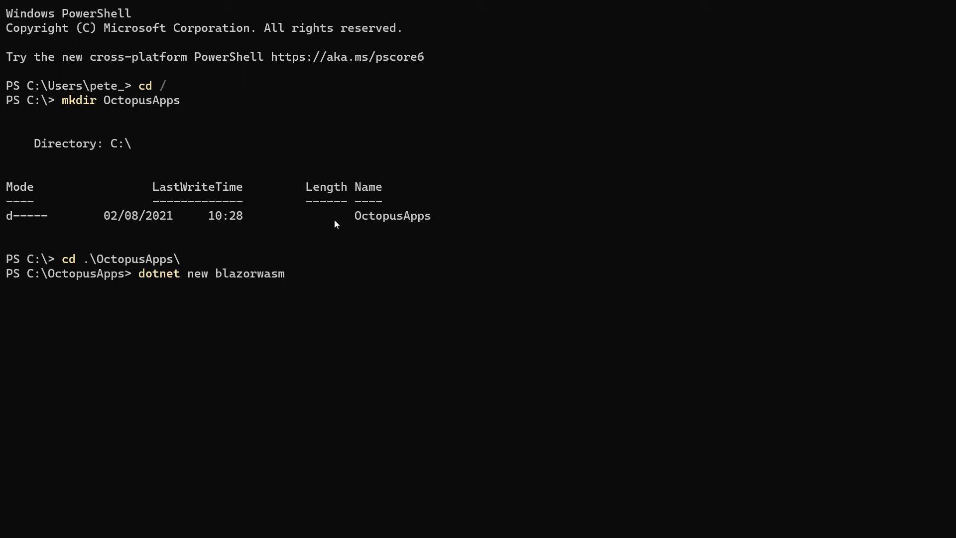
text( -o petecodes)
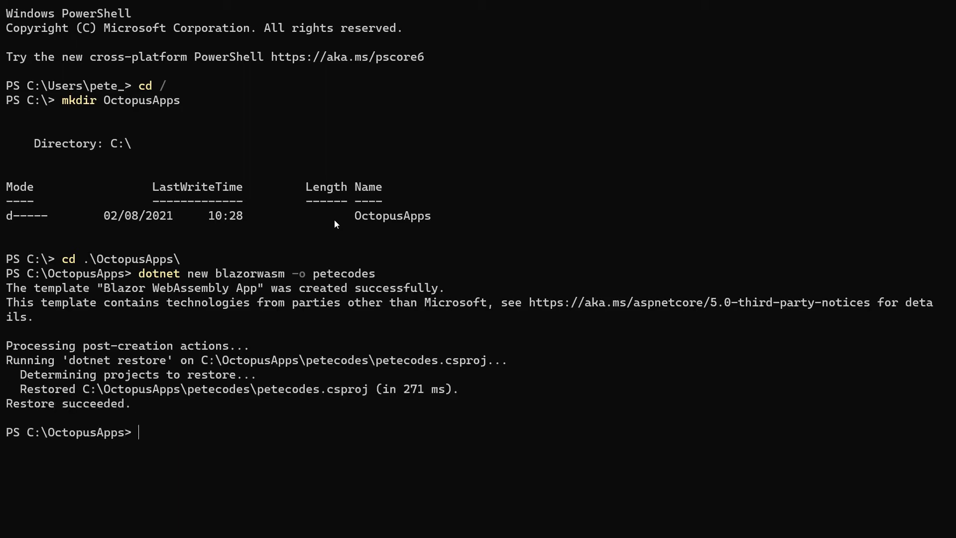
Step: Change into the petecodes folder, and start the app locally with dotnet run before shutting it down
text(cd petec)
key(Tab)
key(Return)
text(dotnet run)
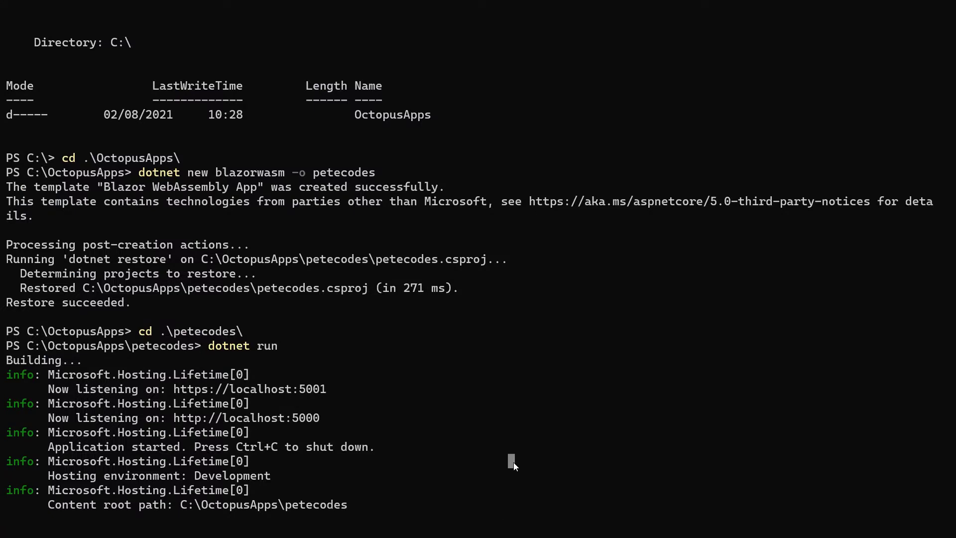
key(ctrl+c)
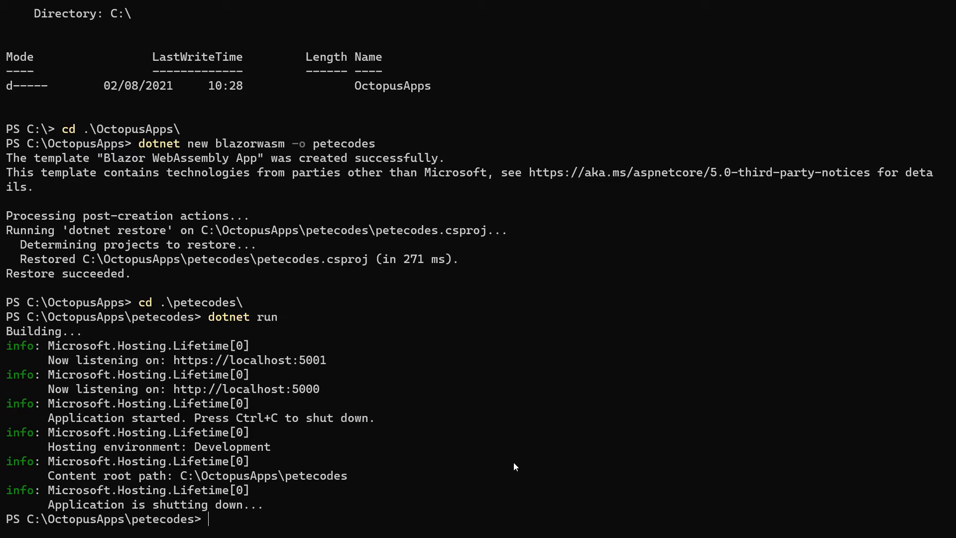
Step: Publish the app to published-app in the Release configuration, and install Octopus.DotNet.Cli version 7.4.3330 as a global dotnet tool
key(ctrl+v)
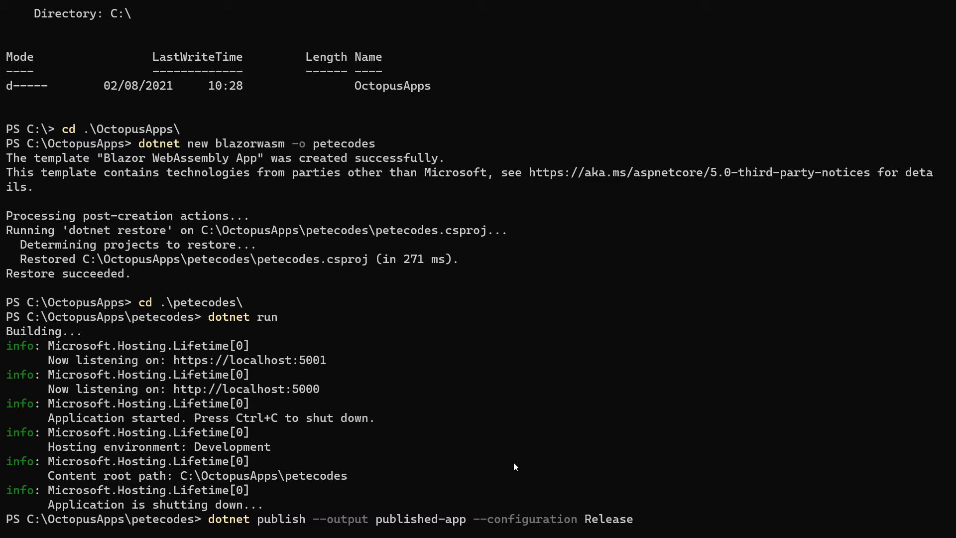
key(Return)
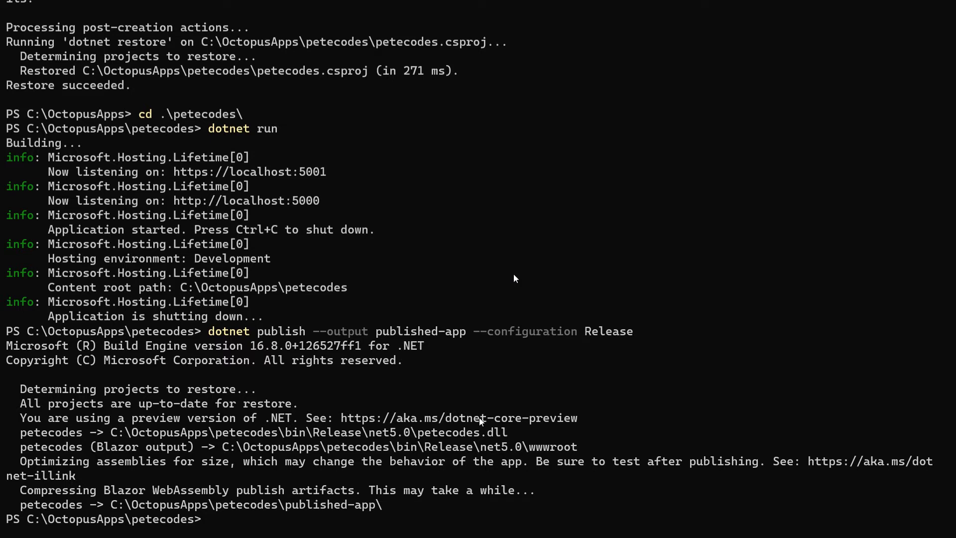
key(ctrl+v)
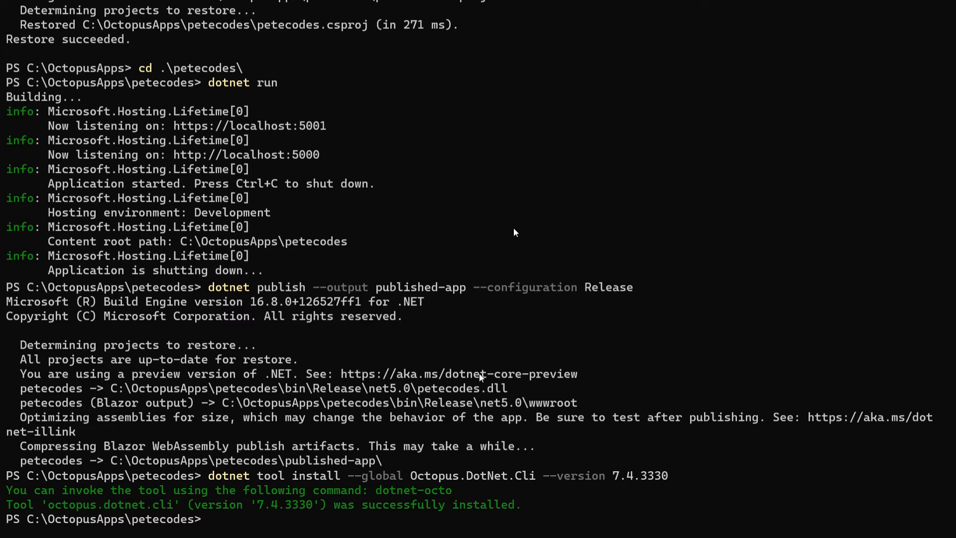
Step: Pack published-app with dotnet octo as PeteCodes version 1.0.0, and list the project folder's contents
key(ctrl+v)
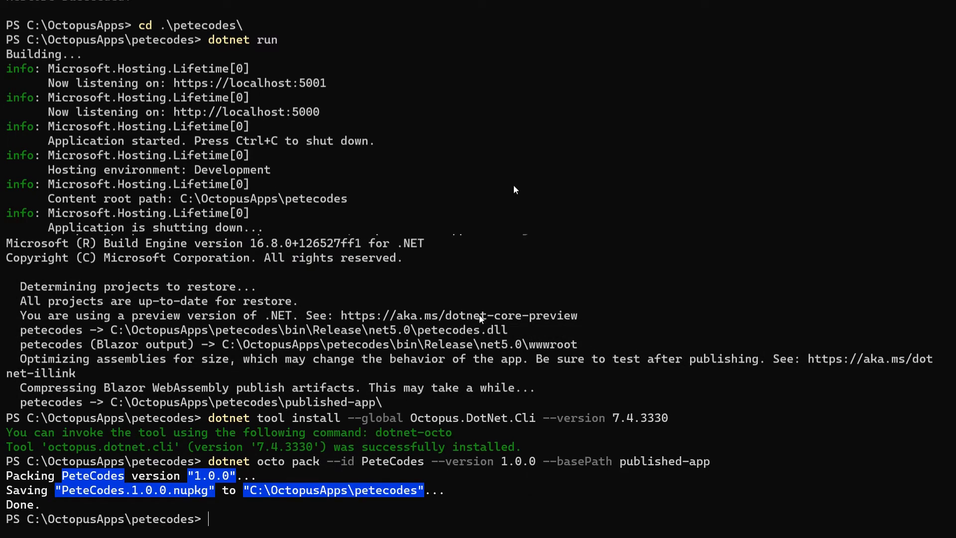
text(dir)
key(Return)
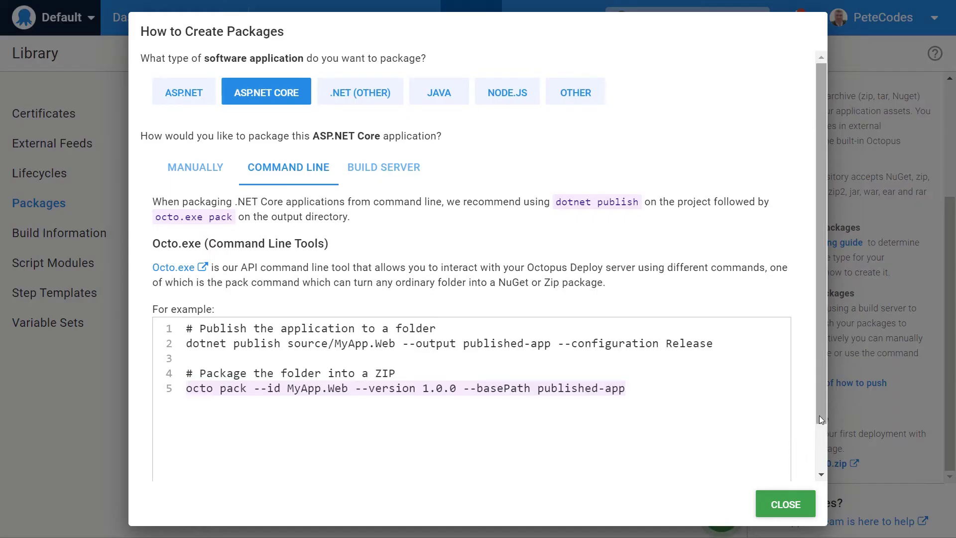
Step: Back in Octopus Deploy, review the command-line packaging example for ASP.NET Core and close the guide
scroll(813, 372, down, 2)
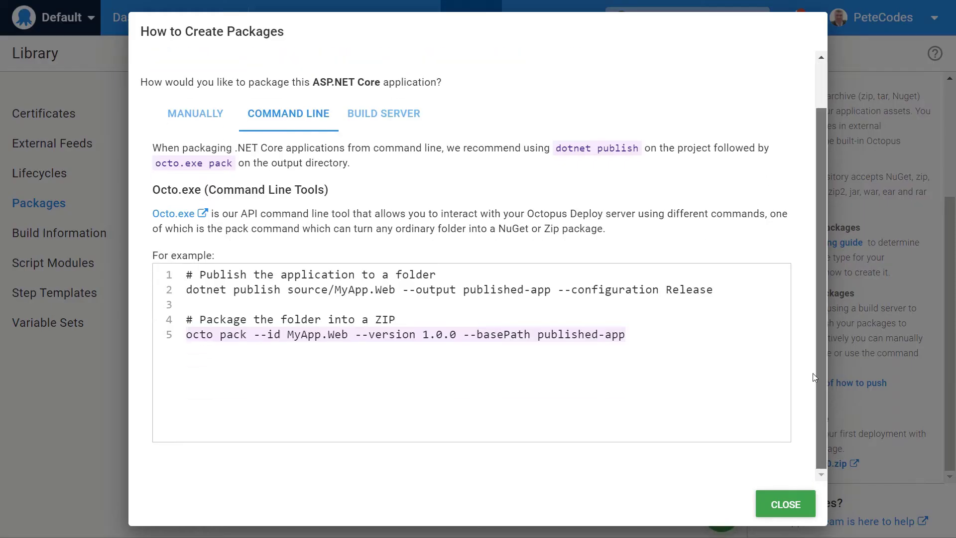
scroll(796, 438, up, 2)
click(785, 504)
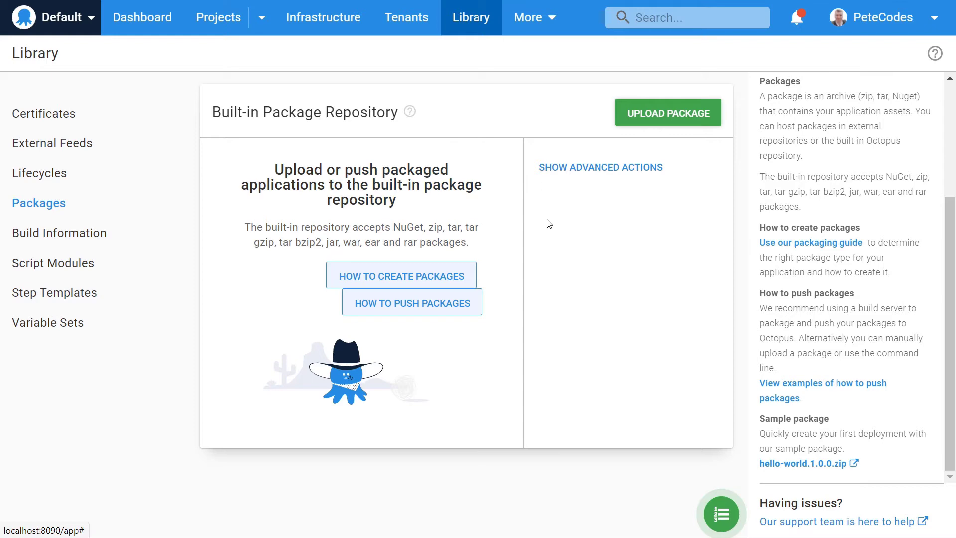
Step: Upload PeteCodes.1.0.0.nupkg from C:\OctopusApps\petecodes to the built-in package repository
click(668, 112)
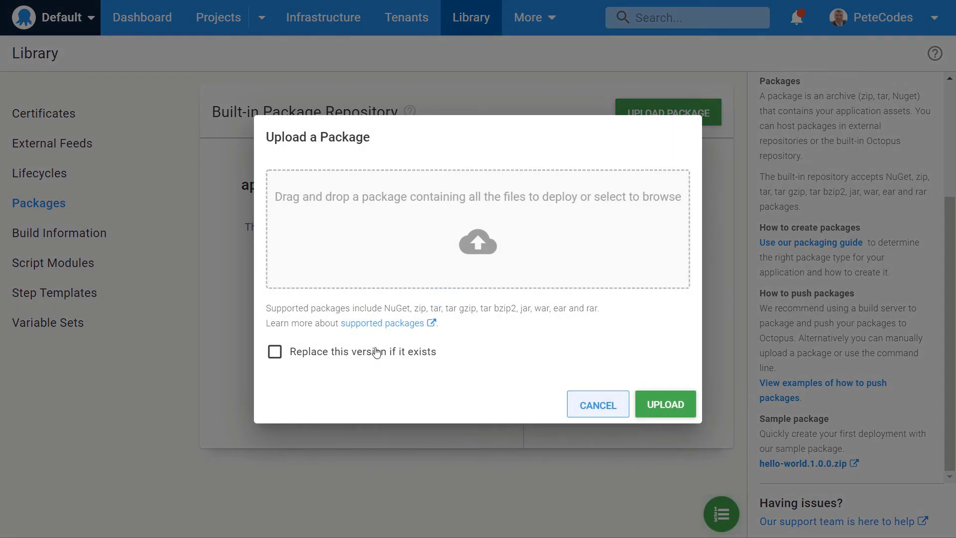
click(480, 250)
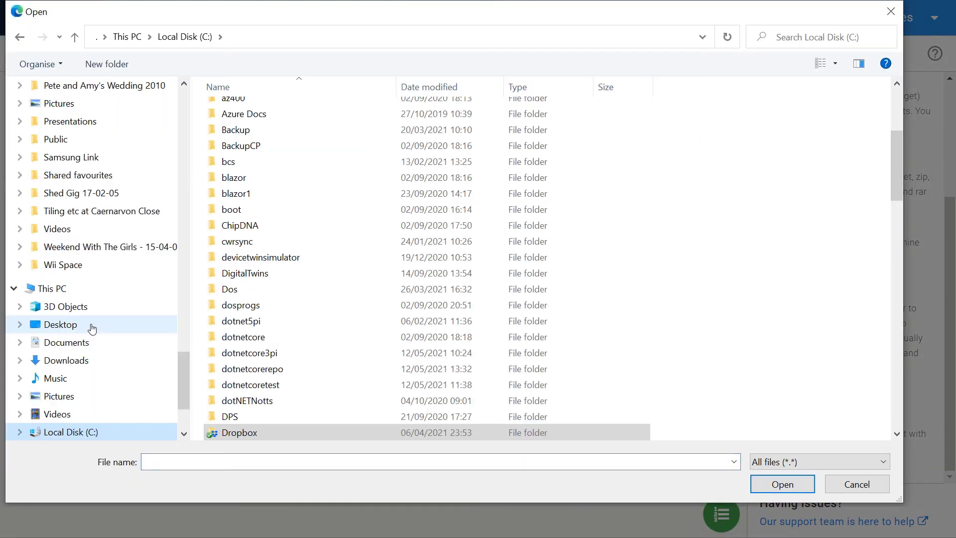
scroll(285, 270, down, 9)
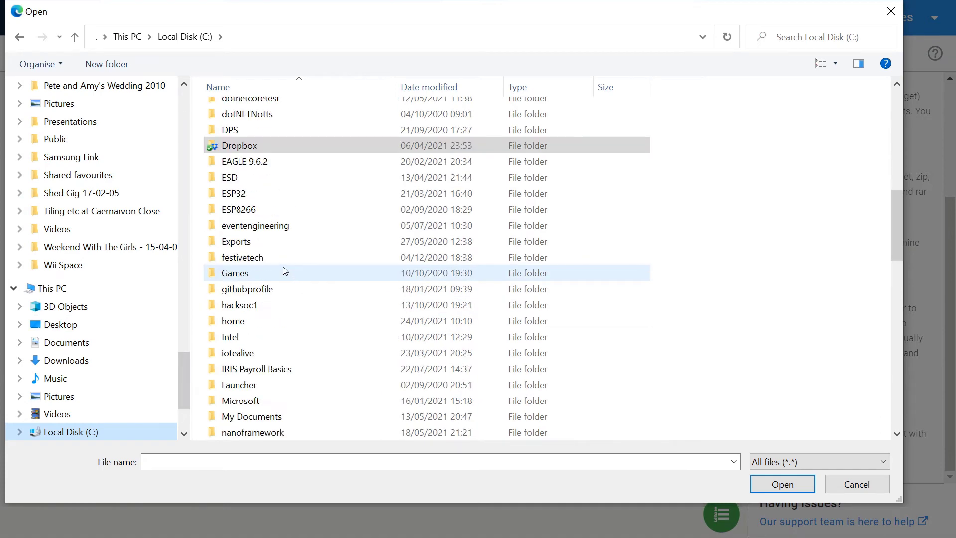
click(246, 353)
double_click(247, 354)
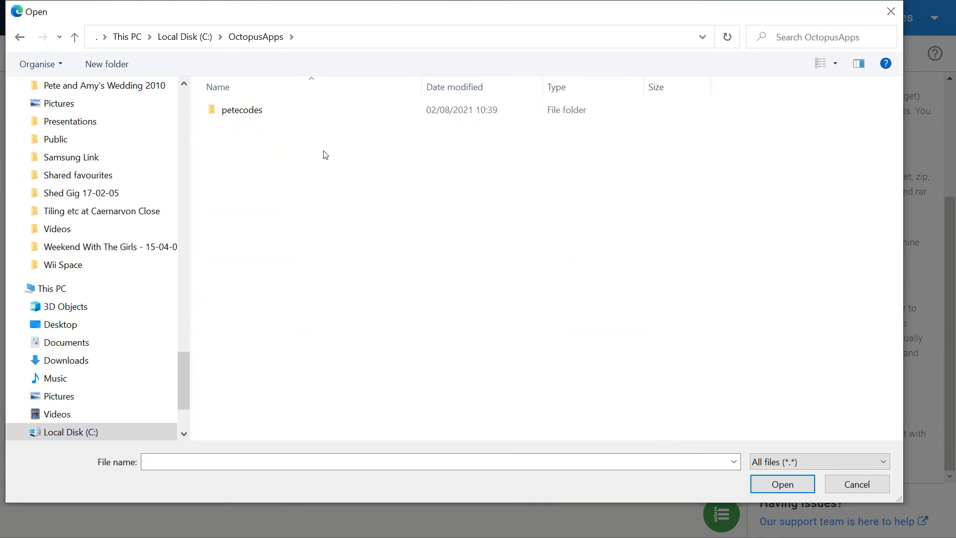
double_click(260, 119)
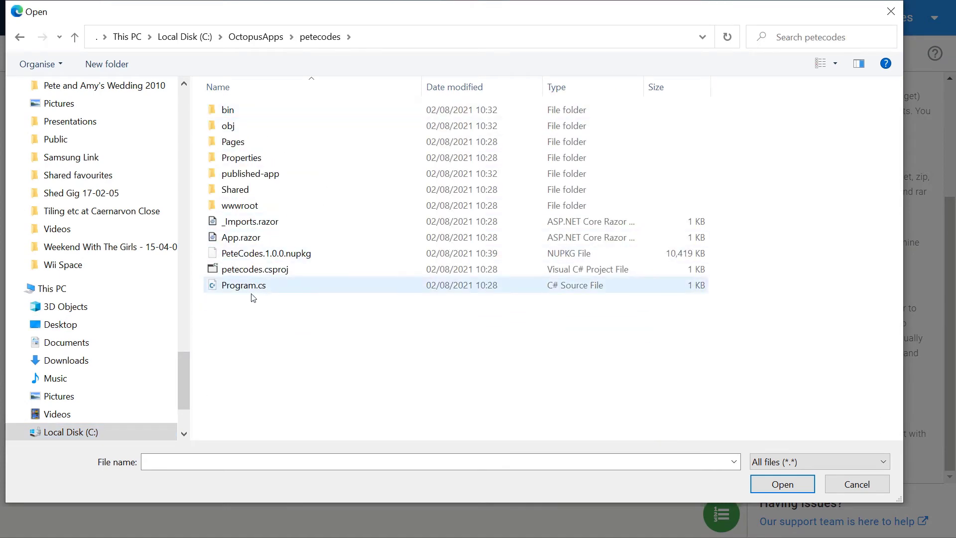
double_click(287, 255)
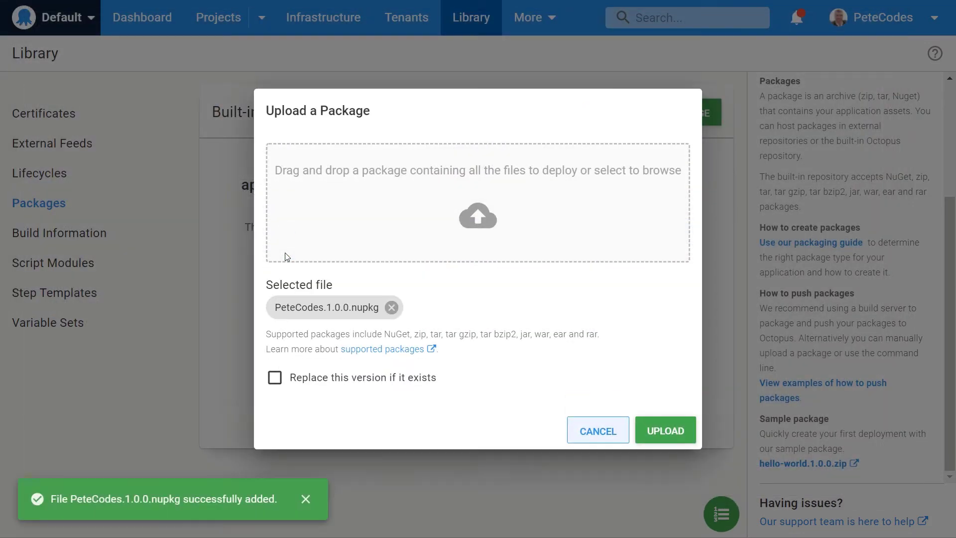
click(669, 434)
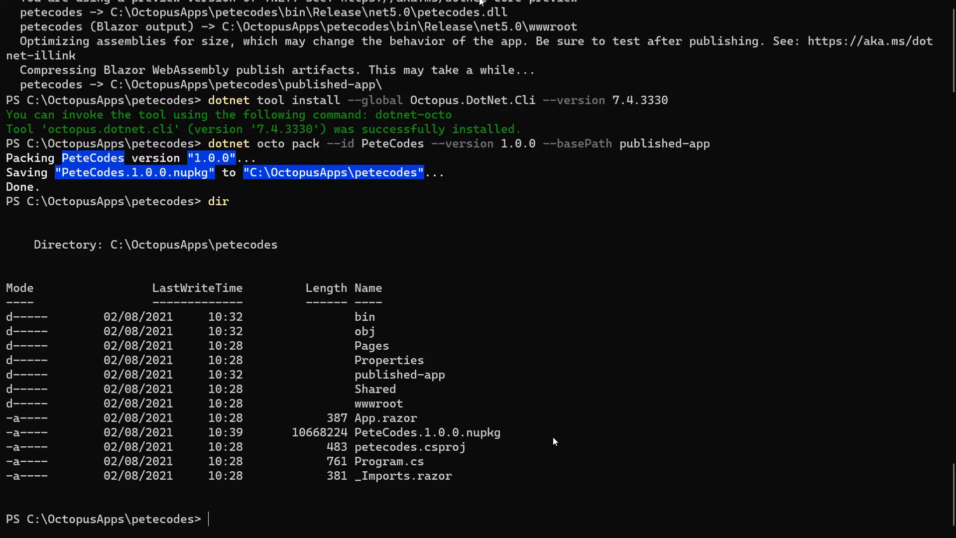
Step: Open the petecodes project folder from PowerShell in Visual Studio Code and expand its wwwroot folder
text(code .)
key(Return)
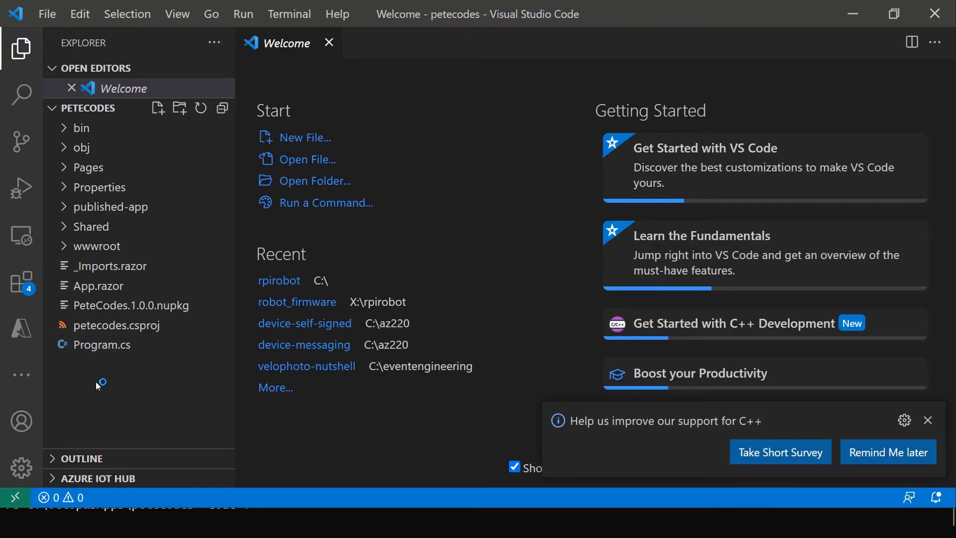
click(118, 247)
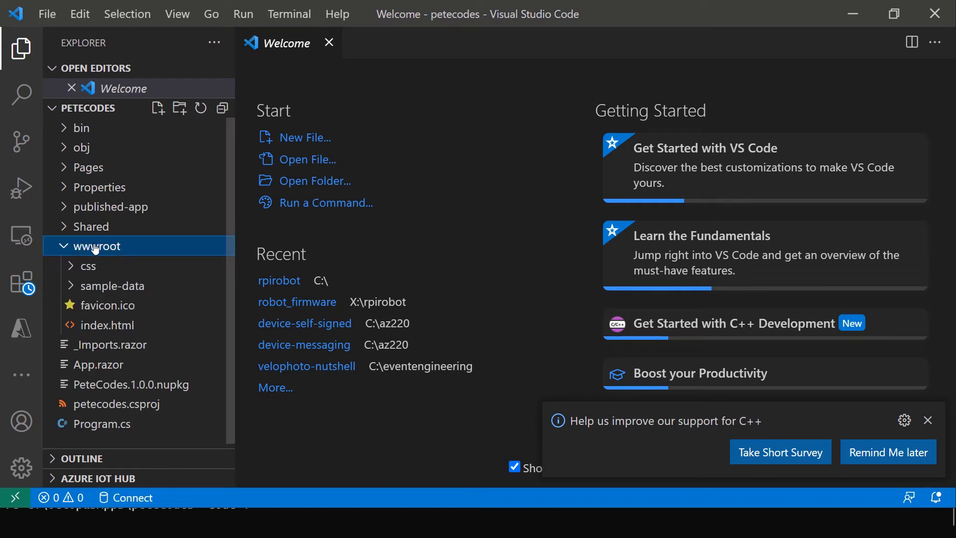
Step: Create a new file named appsettings.json in the wwwroot folder
right_click(112, 246)
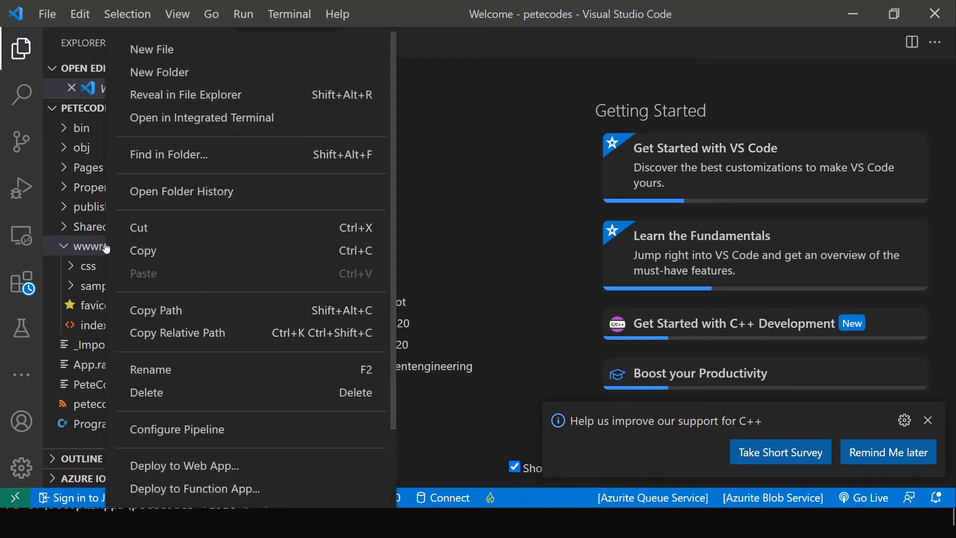
click(167, 57)
text(a)
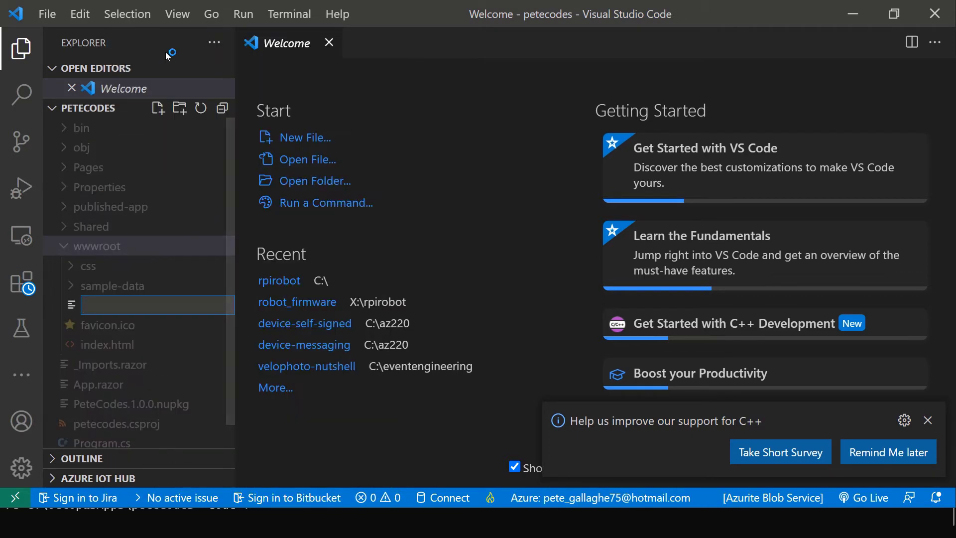
text(pp)
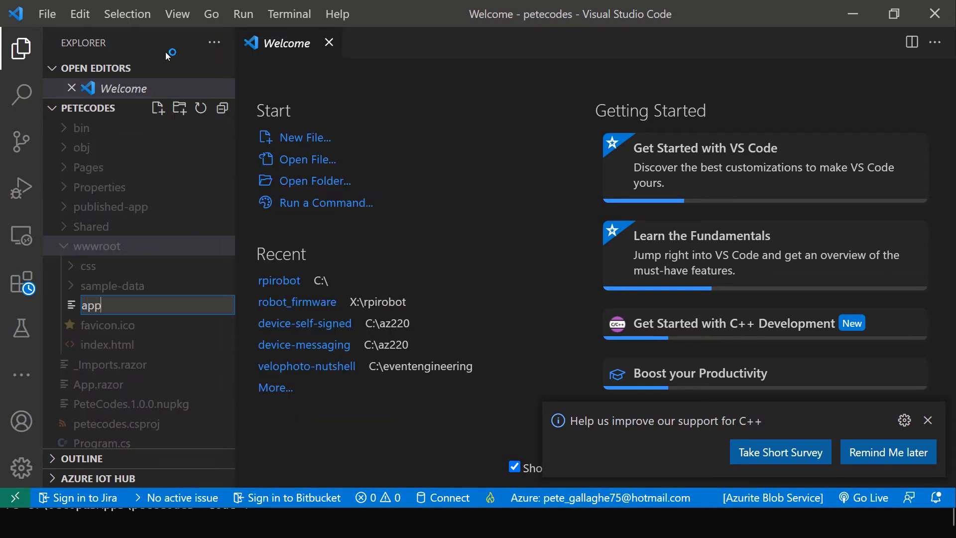
text(settings.json)
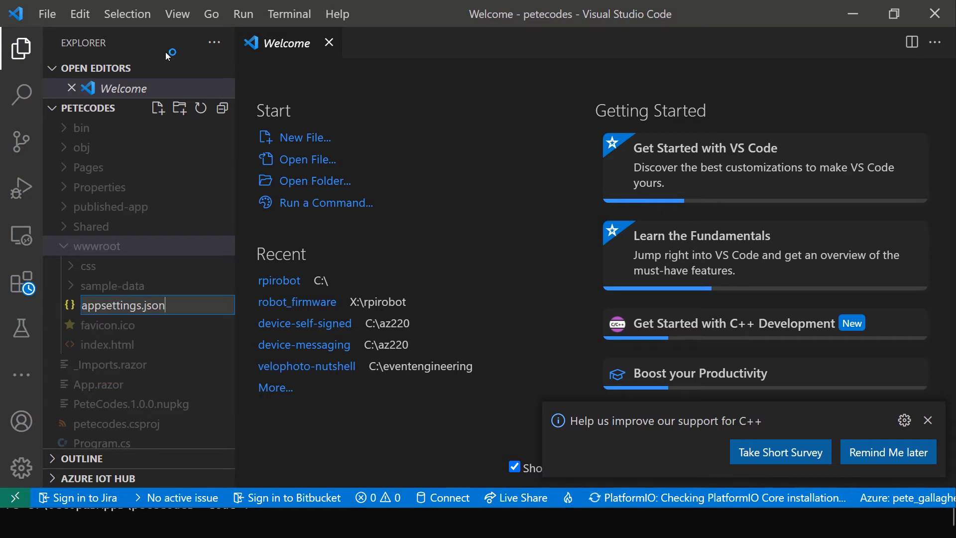
key(Return)
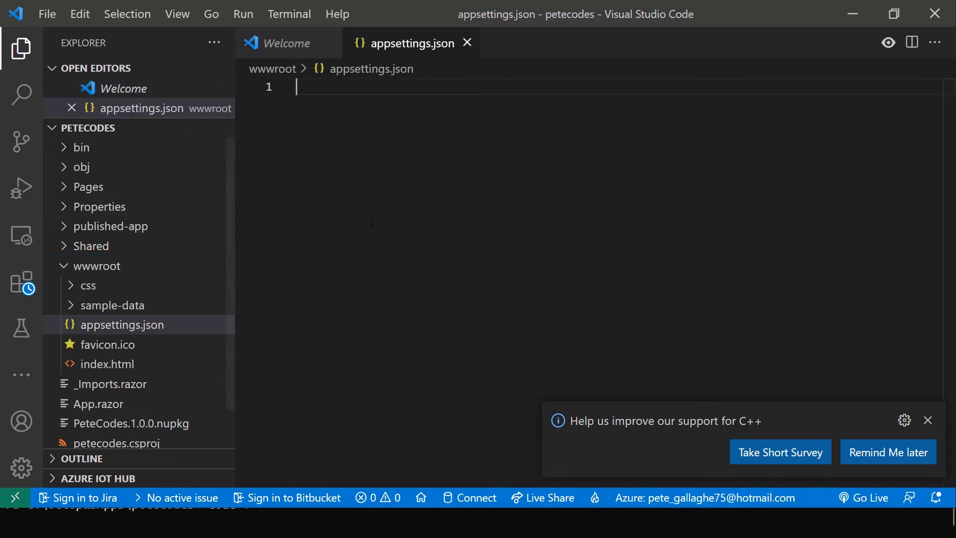
Step: Define "h1FontSize": "50px" as a JSON object in appsettings.json, format and save it, and accept adding the missing build and debug assets
text({     "h1FontSize": "50px" })
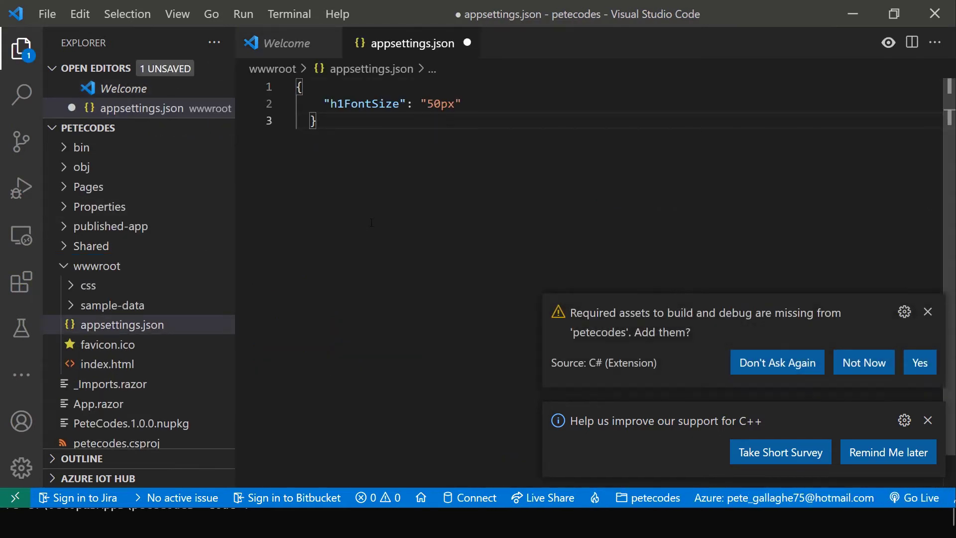
key(shift+alt+f)
key(ctrl+s)
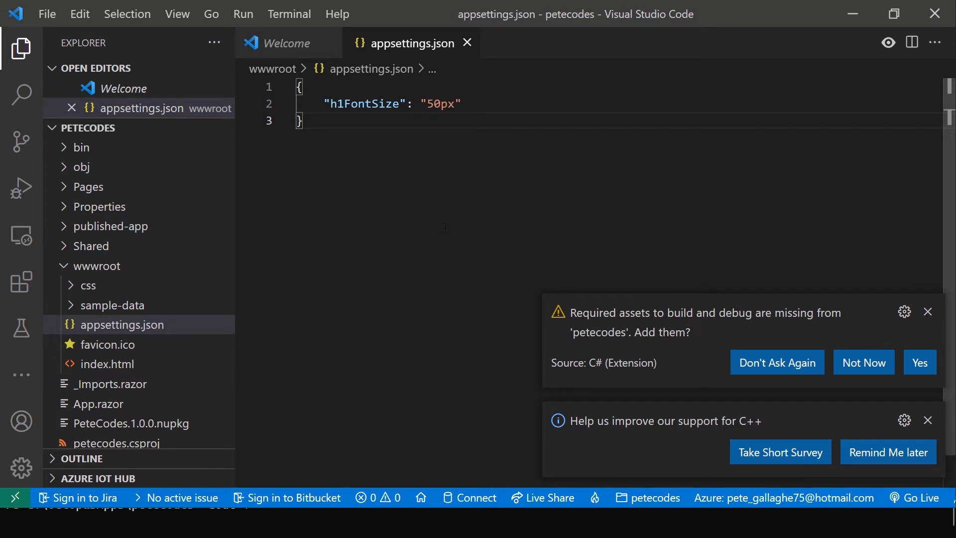
click(921, 365)
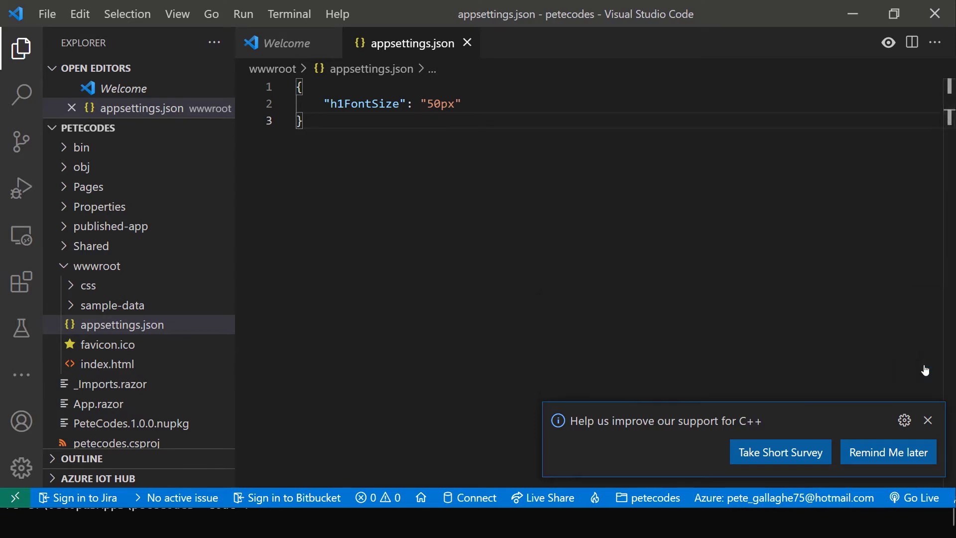
click(927, 421)
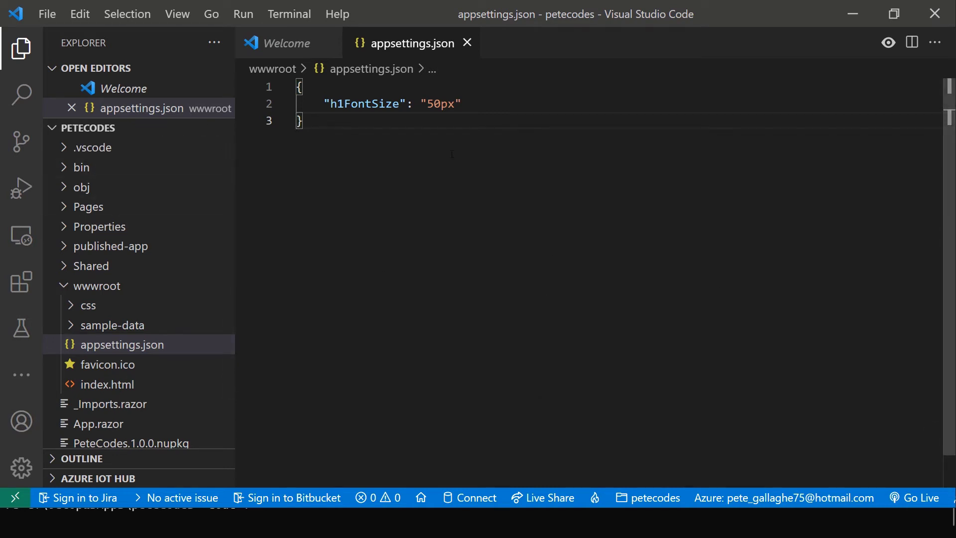
click(82, 207)
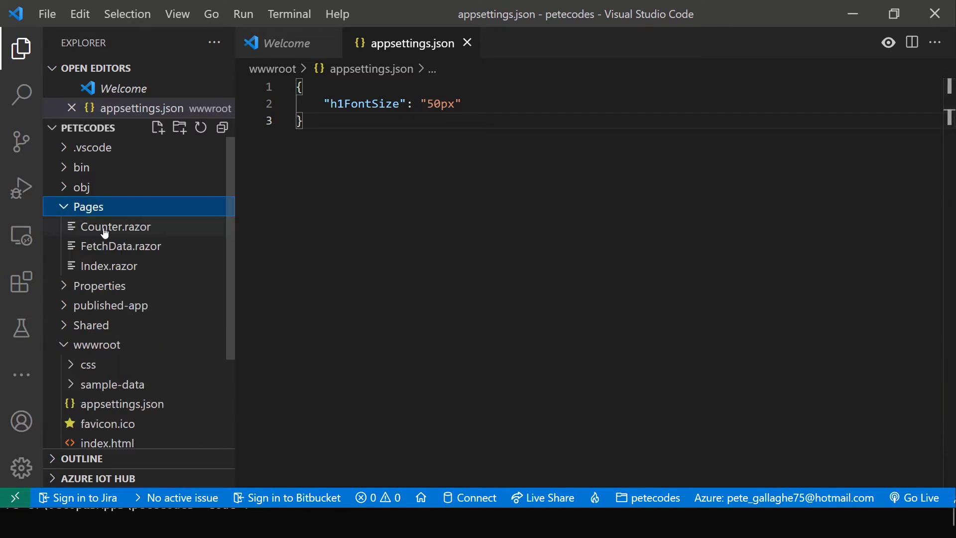
click(106, 266)
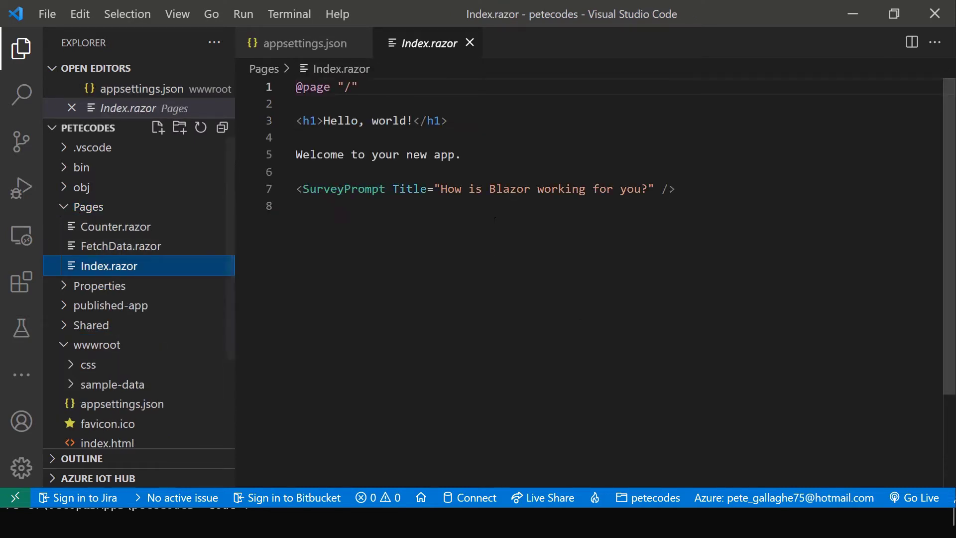
key(alt+Tab)
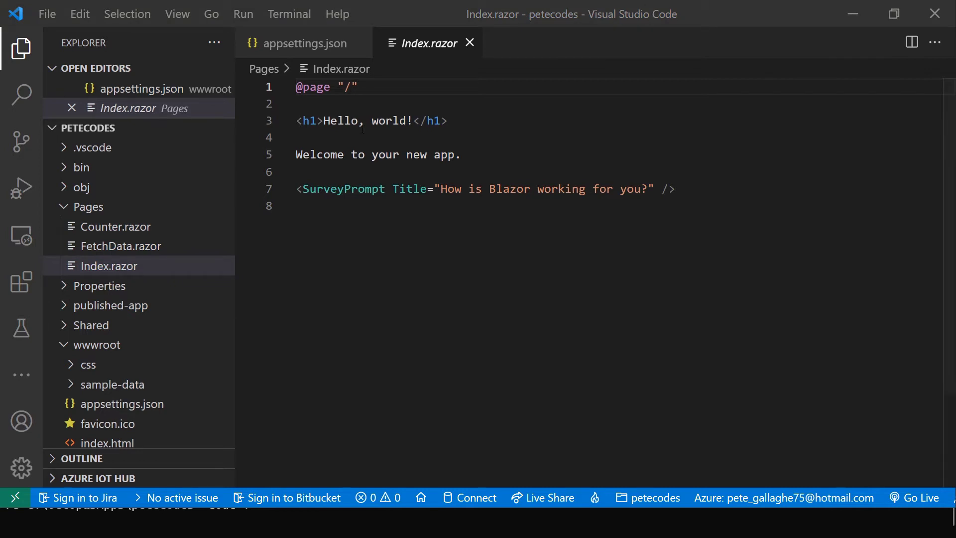
click(504, 107)
text(@using Microsoft.Extensions.Configuration @inject IConfiguration Configuration)
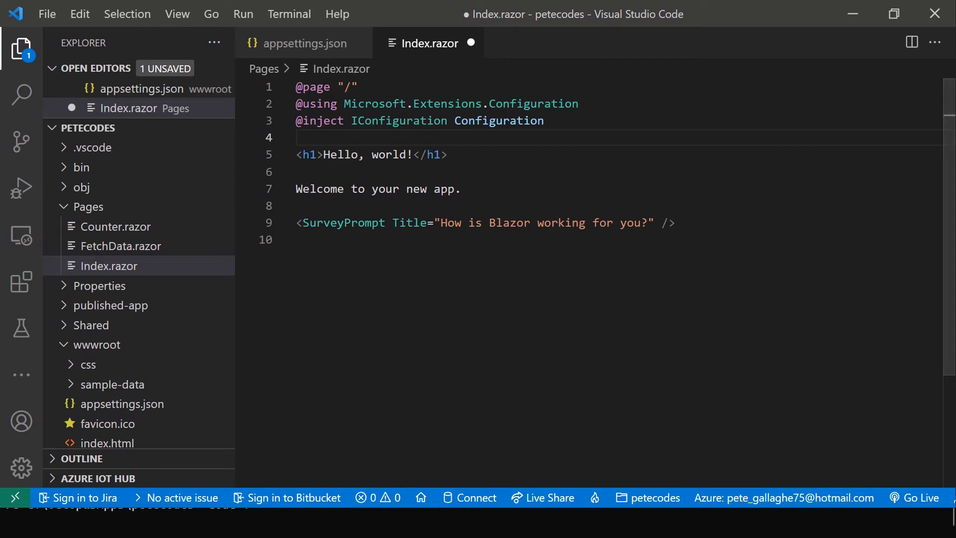
key(alt+Tab)
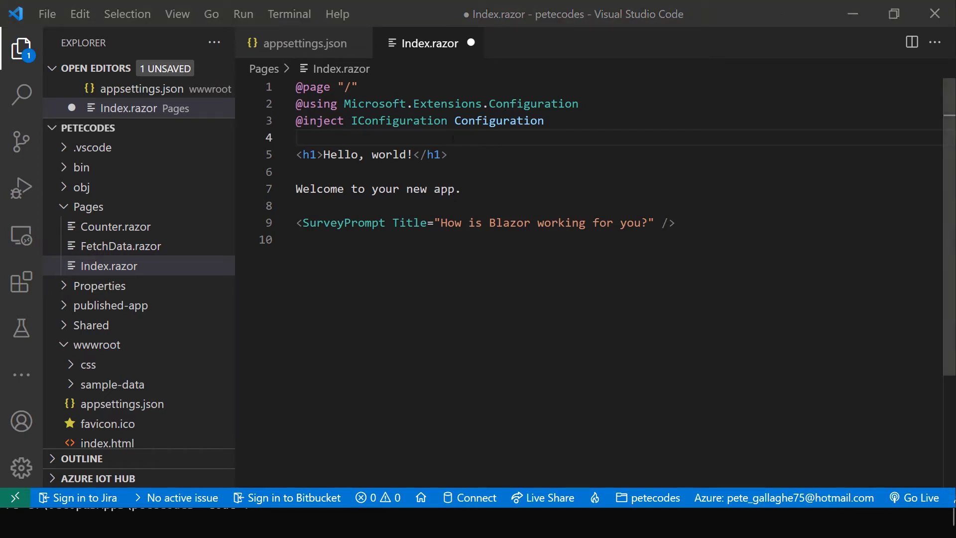
click(455, 139)
text(<h1 style="font-size:@Configuration["h1FontSize"]">     Configuration example </h1>)
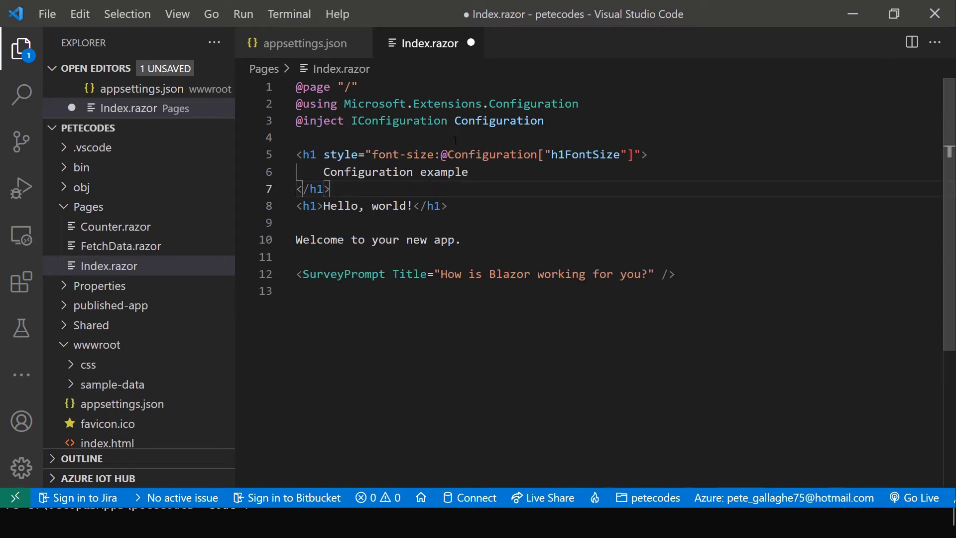
key(ctrl+s)
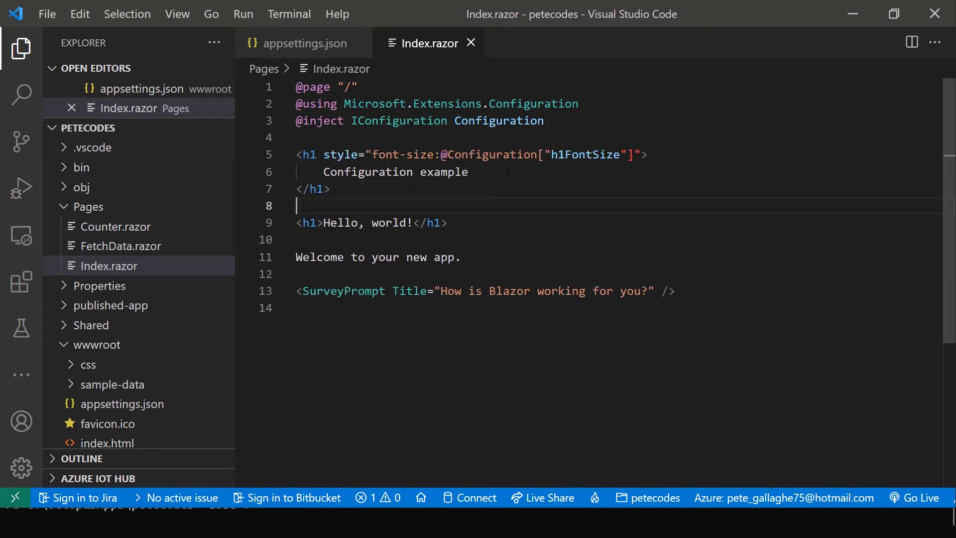
Step: Switch to PowerShell and run the app from the petecodes folder with dotnet run
key(alt+Tab)
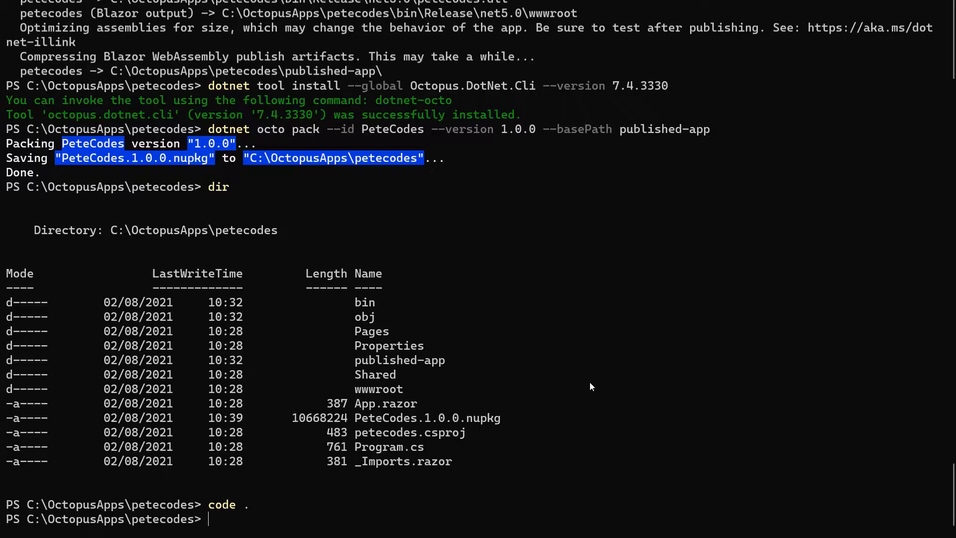
text(dotnet run)
key(Return)
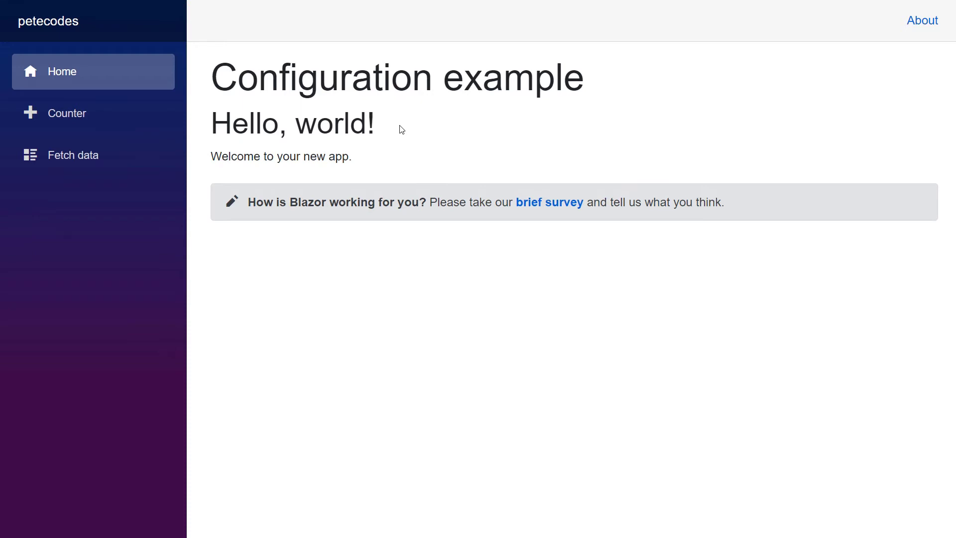
Step: Back in Visual Studio Code, set h1FontSize to 10px in appsettings.json and save the file
key(alt+Tab)
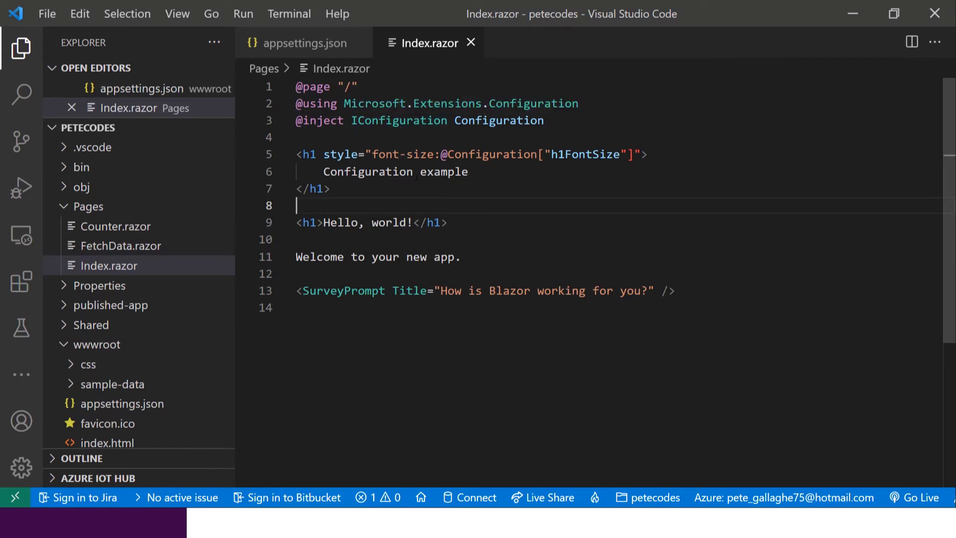
click(304, 44)
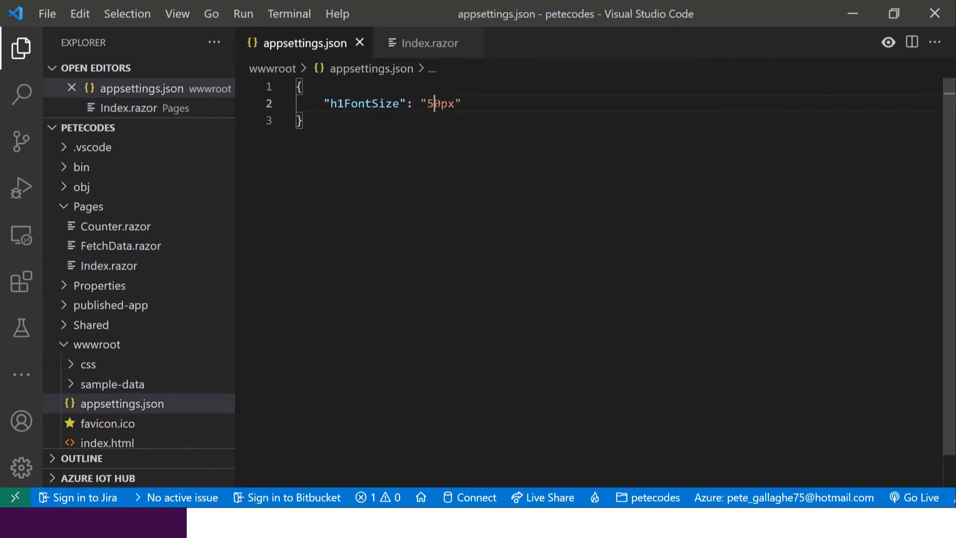
click(433, 103)
key(BackSpace)
text(1)
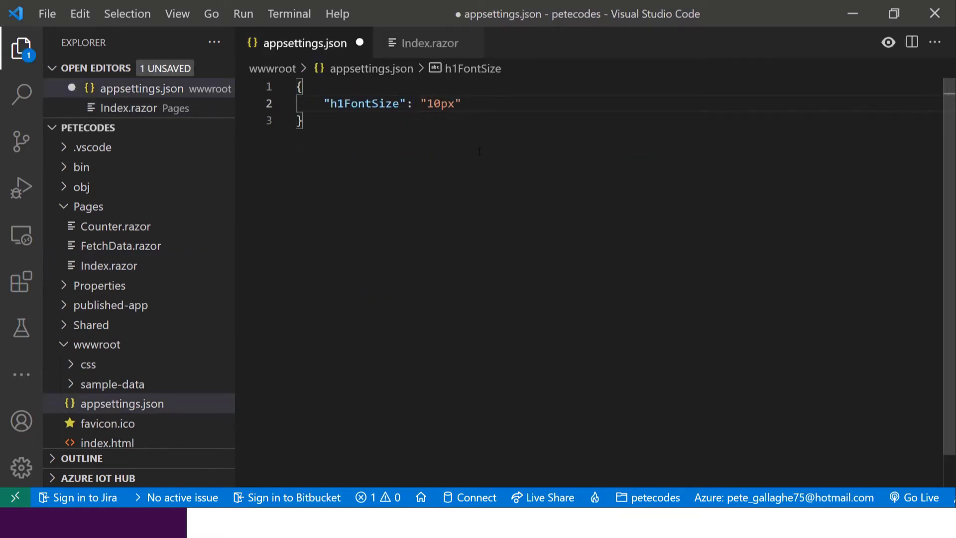
key(ctrl+s)
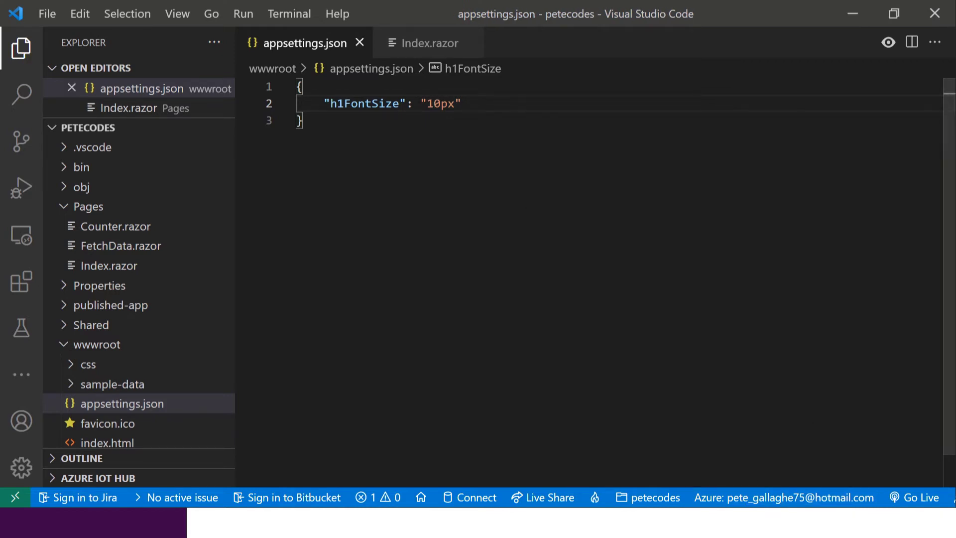
Step: Restart the app in PowerShell with dotnet run and check the Configuration example heading in the browser
key(alt+Tab)
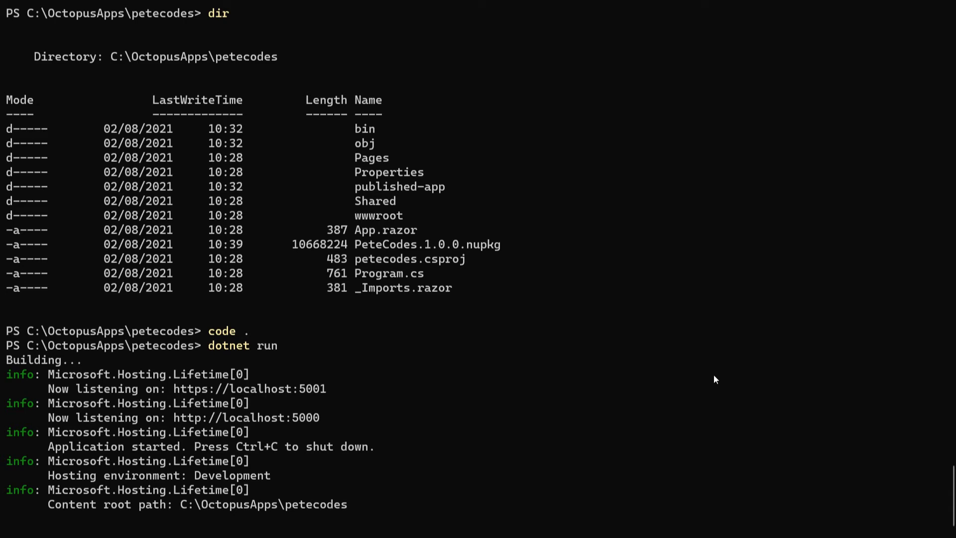
key(ctrl+c)
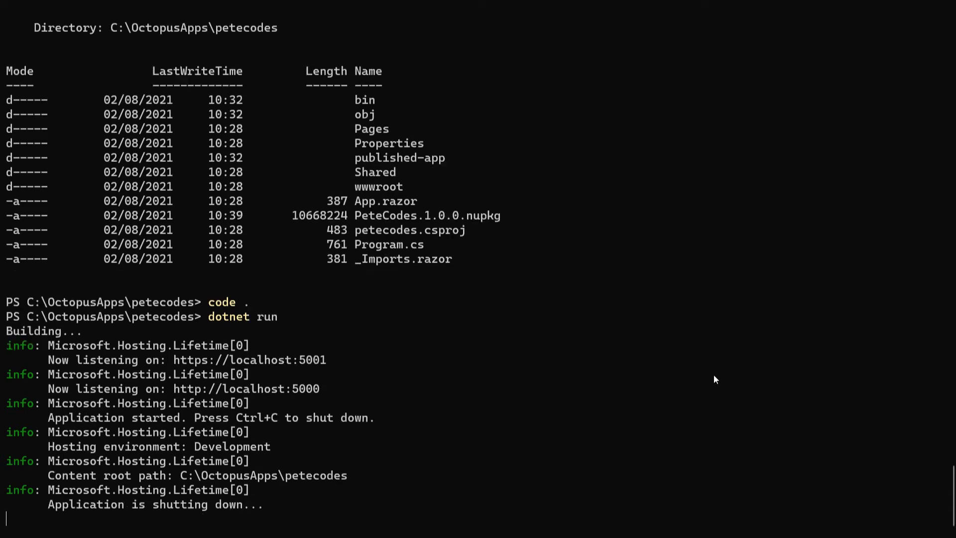
key(Up)
key(Return)
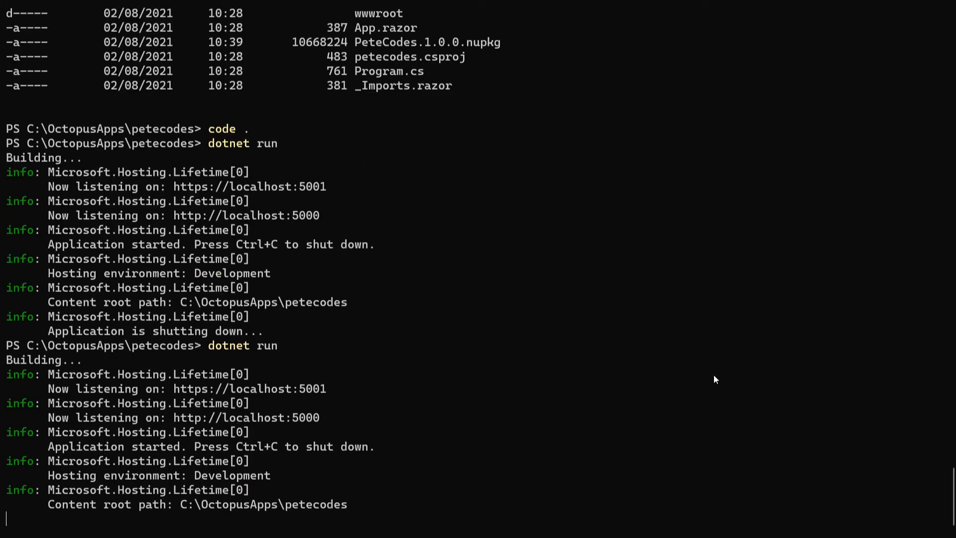
key(alt+Tab)
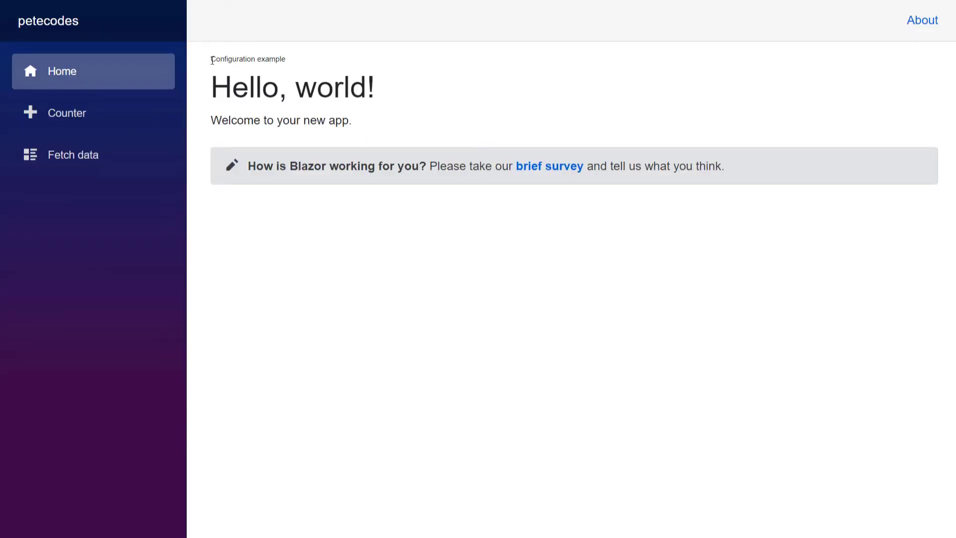
drag(211, 59, 298, 61)
click(368, 344)
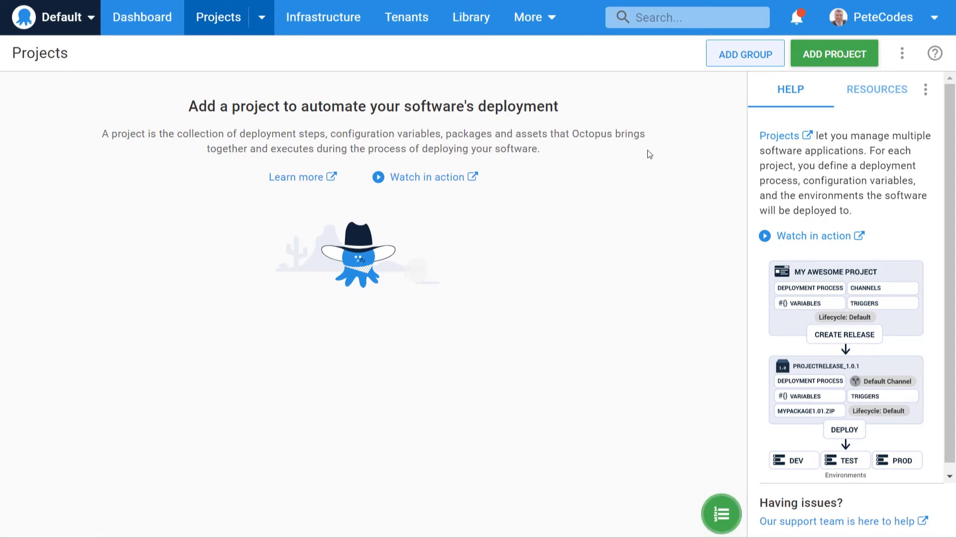
Step: In Octopus Deploy, add a new project named PeteCodes
click(837, 53)
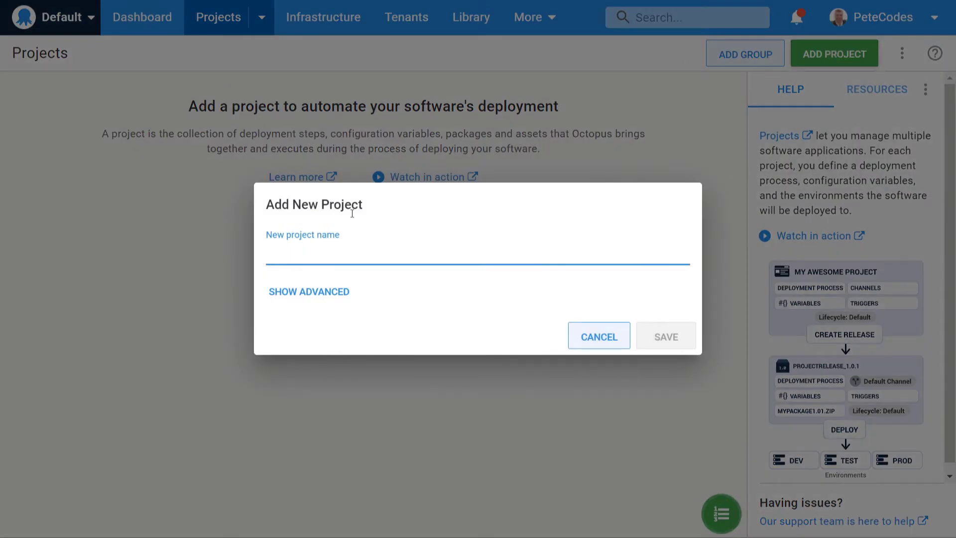
text(PeteCodes)
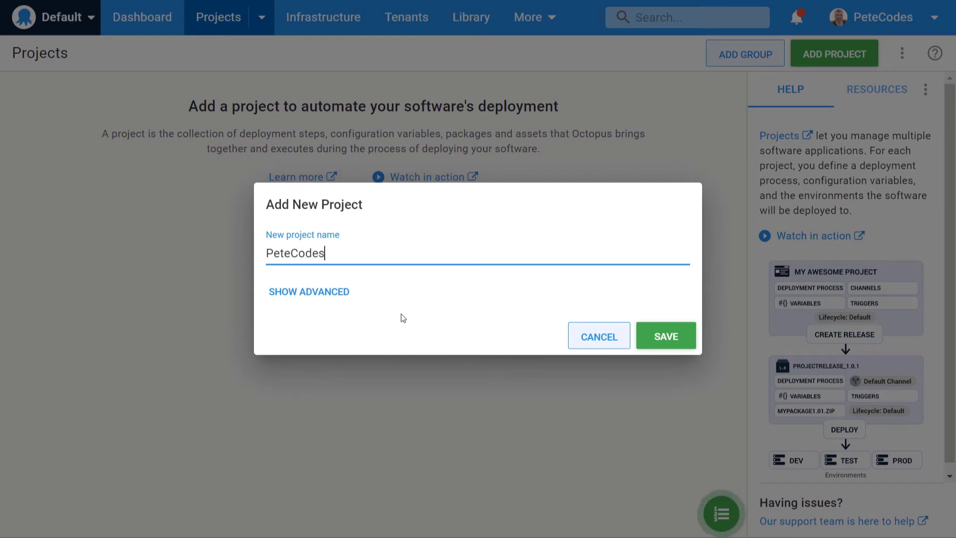
click(675, 336)
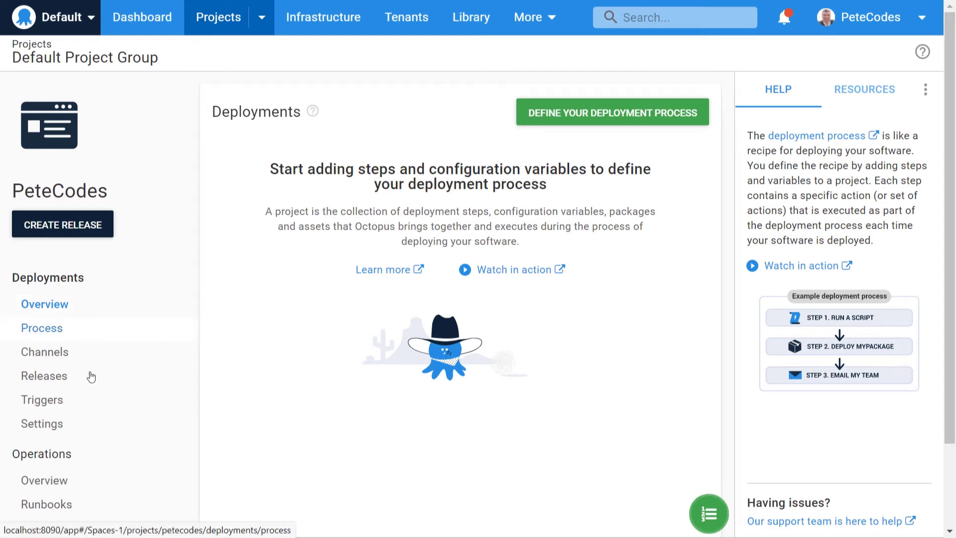
Step: Copy the h1FontSize key from appsettings.json in Visual Studio Code and use it to name a new PeteCodes project variable in Octopus Deploy
scroll(65, 418, down, 2)
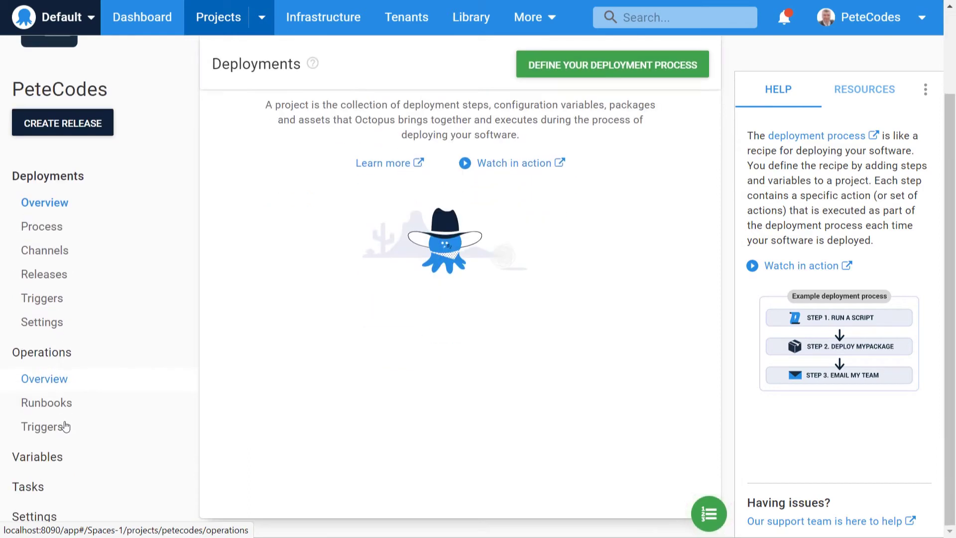
click(51, 457)
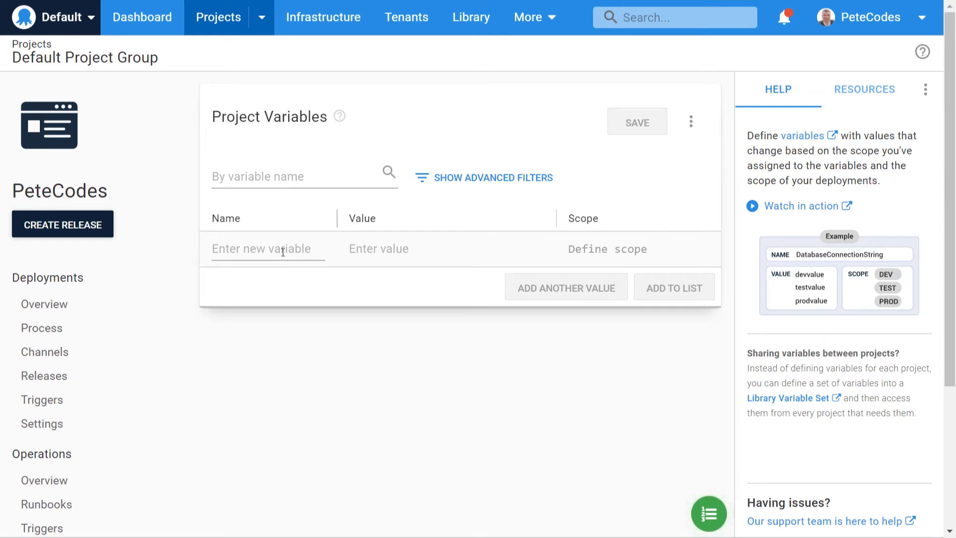
key(alt+Tab)
click(365, 114)
double_click(364, 103)
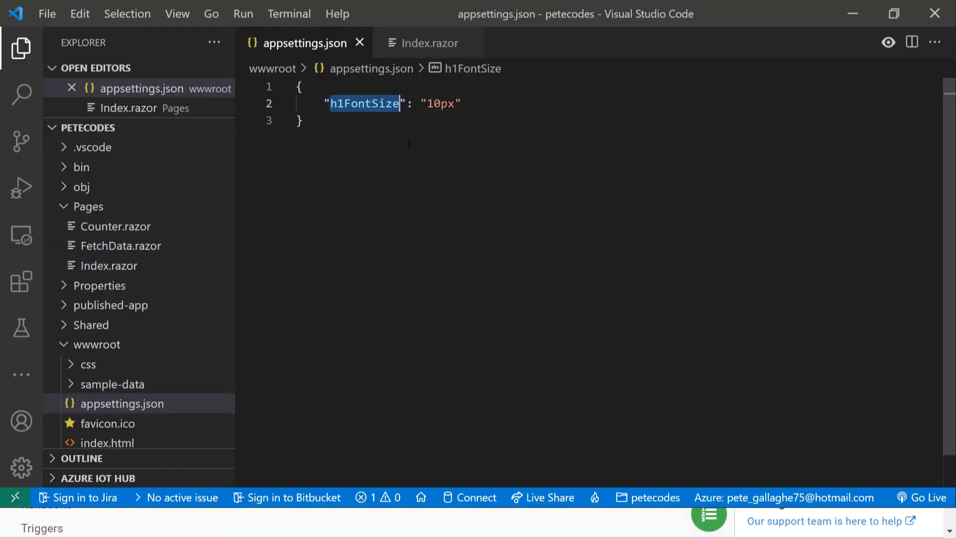
key(ctrl+c)
key(alt+Tab)
click(306, 248)
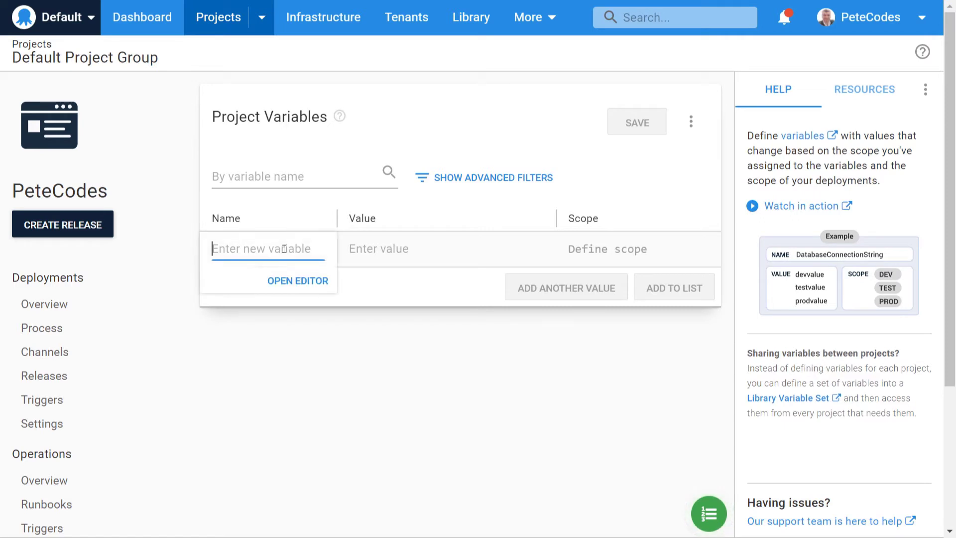
key(ctrl+v)
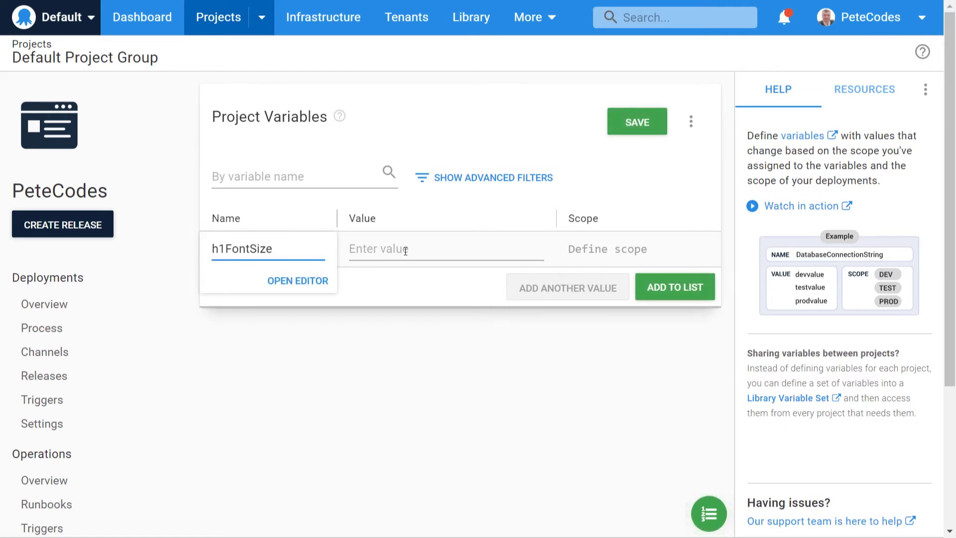
Step: Set the new h1FontSize variable's value to 50px, keeping its type as Text
click(405, 250)
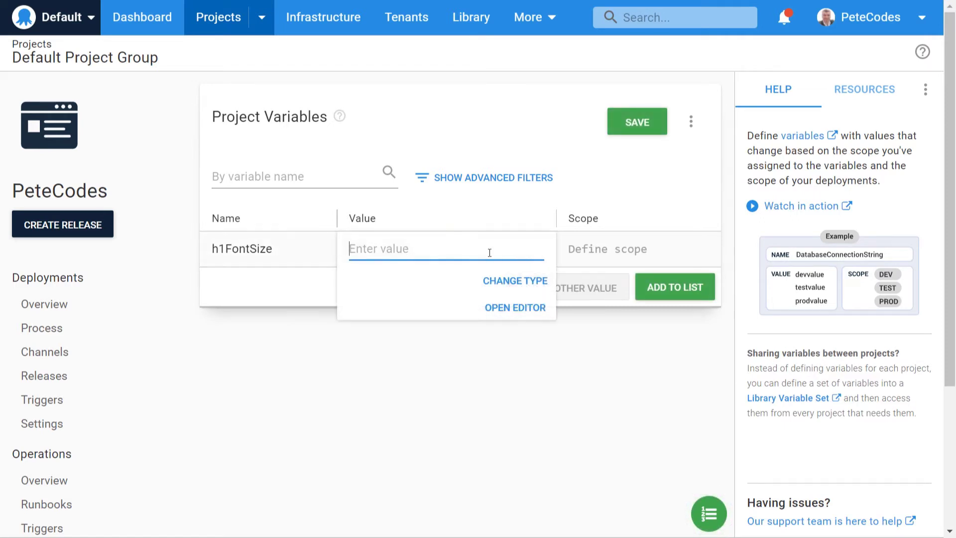
click(519, 285)
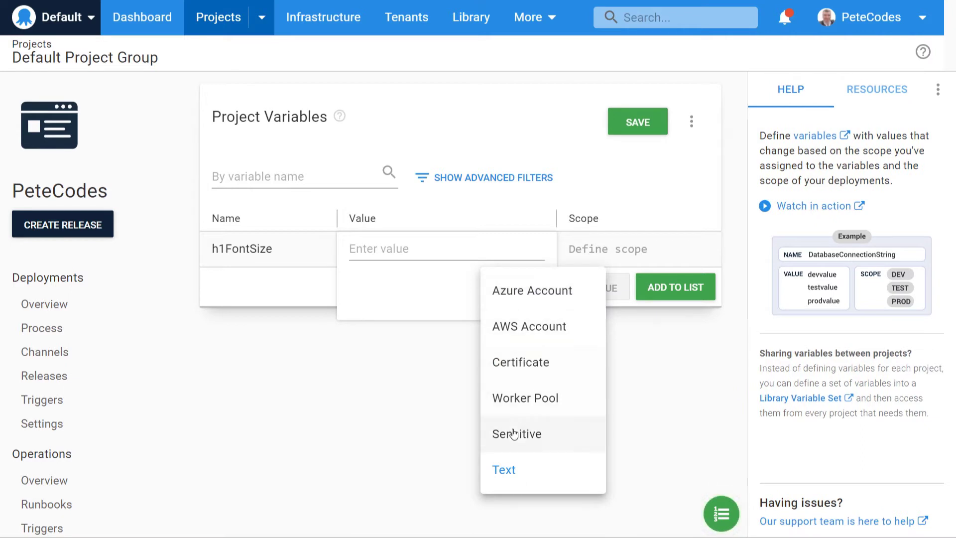
click(396, 413)
click(396, 249)
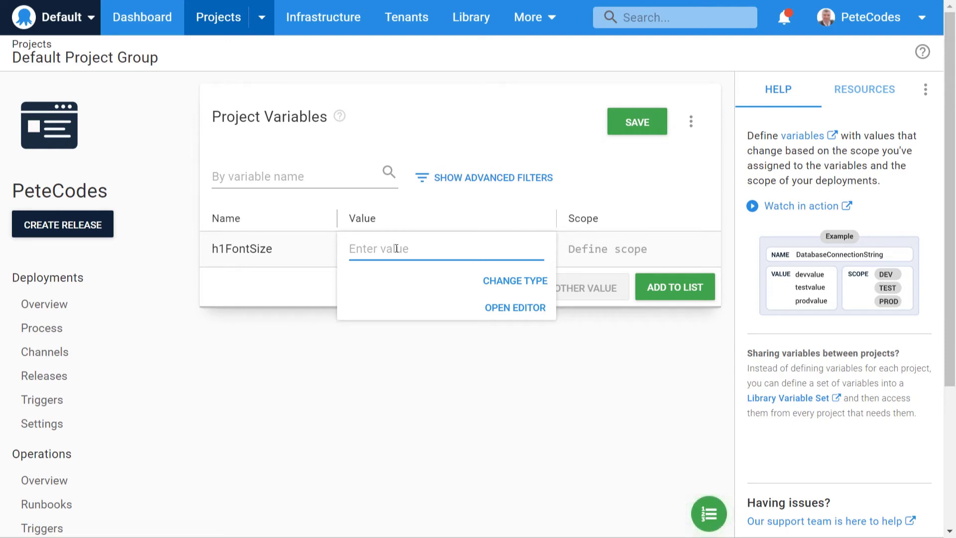
text(50px)
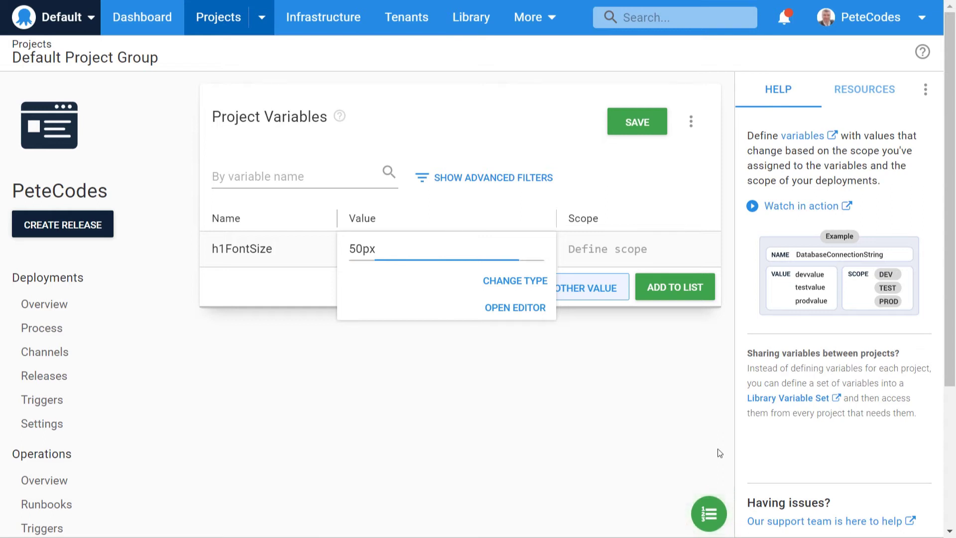
Step: Scope the 50px value to the Development environment, add the variable to the list and save the project variables
click(622, 250)
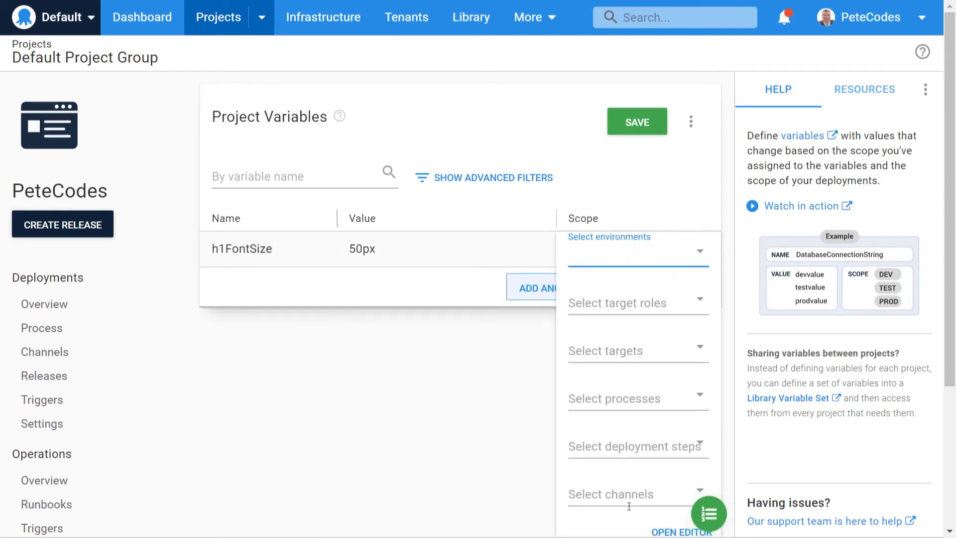
click(699, 259)
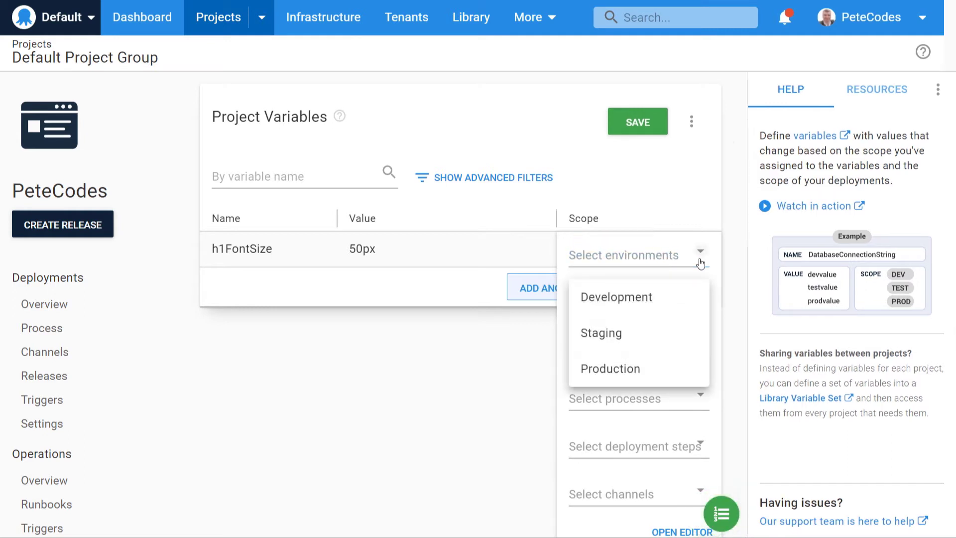
click(634, 302)
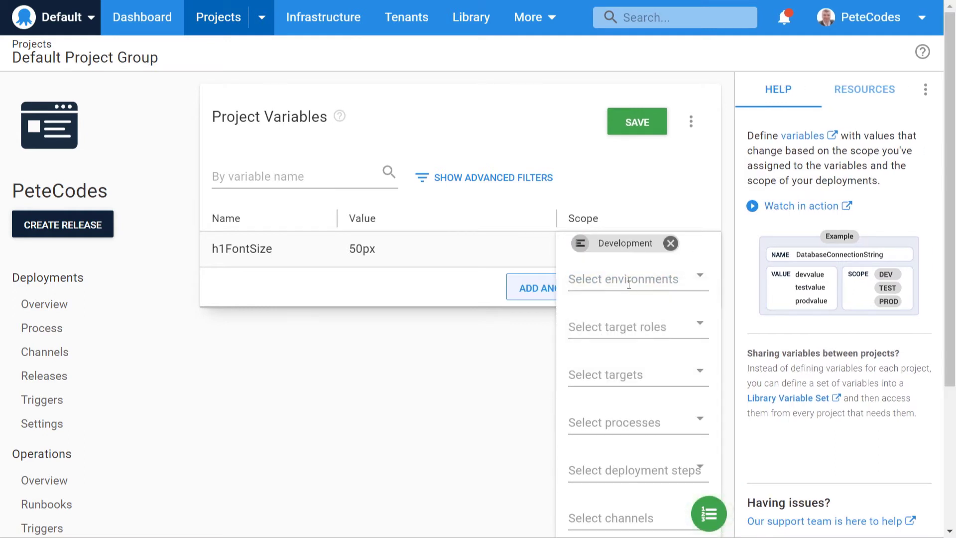
click(422, 386)
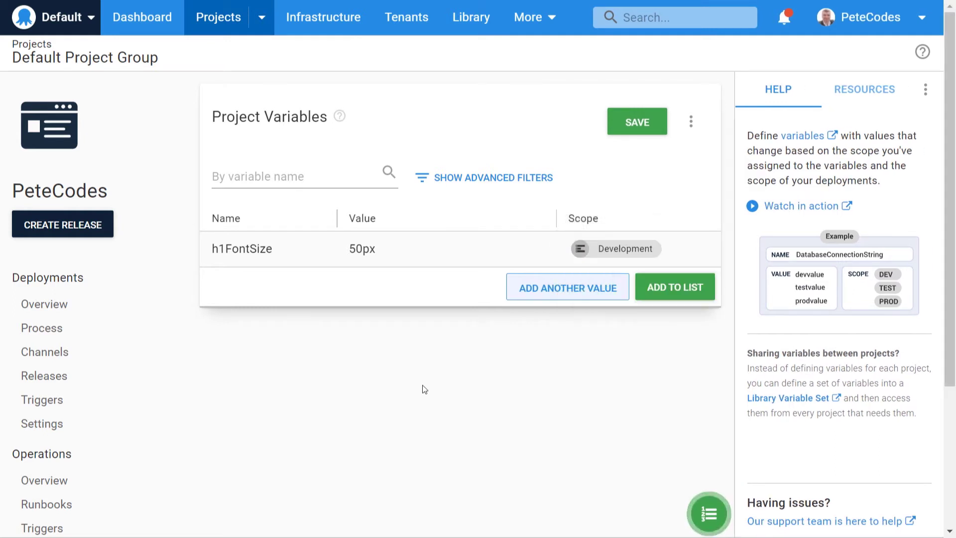
click(677, 289)
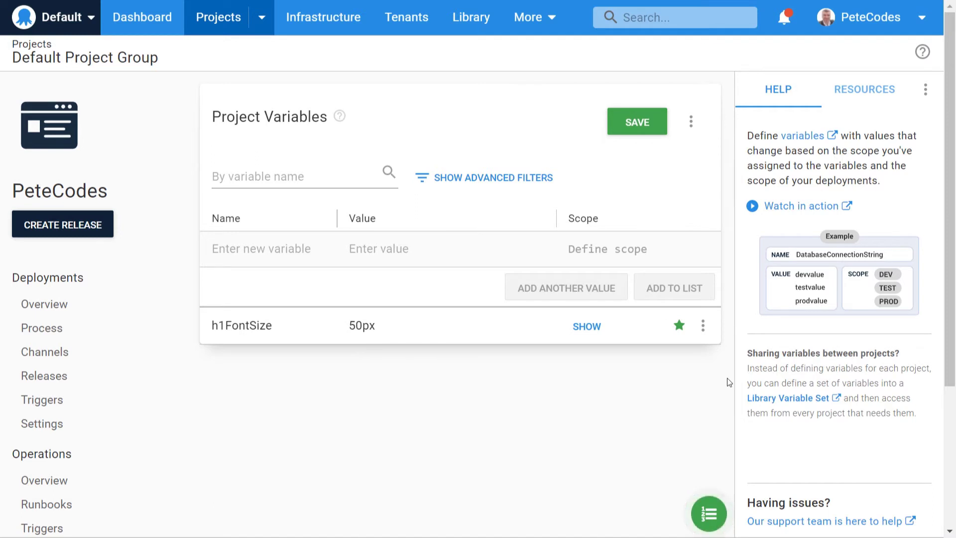
click(620, 124)
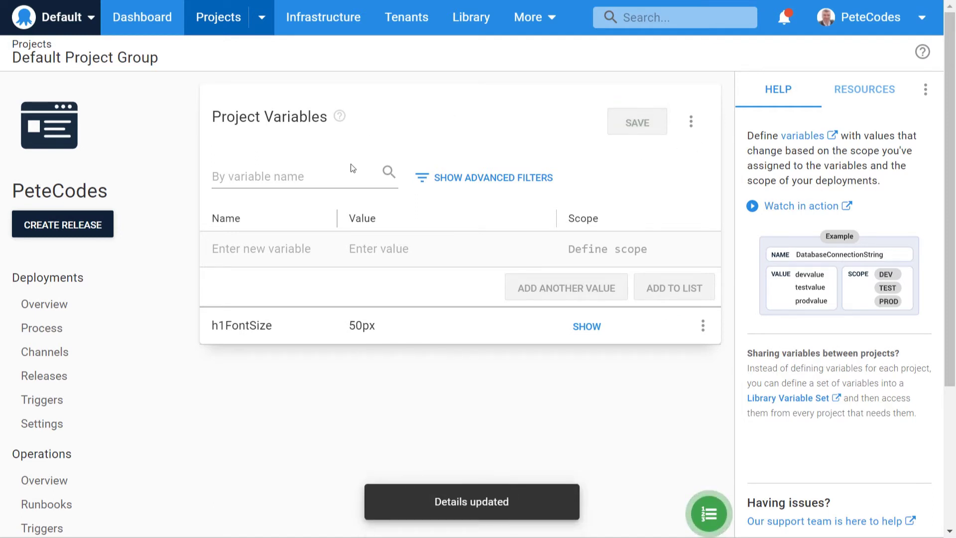
Step: Add a second h1FontSize value of 10px and scope it to the Staging environment
click(702, 326)
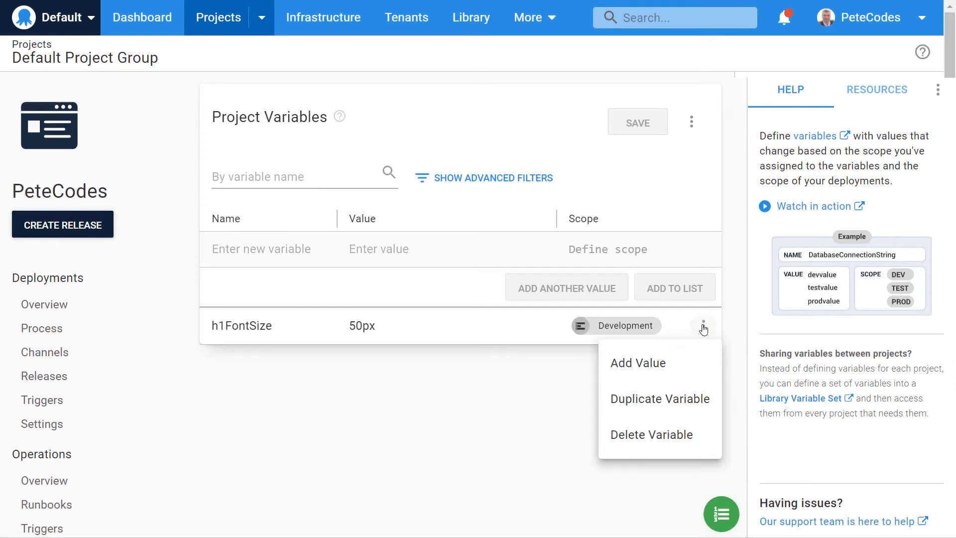
click(636, 363)
click(405, 382)
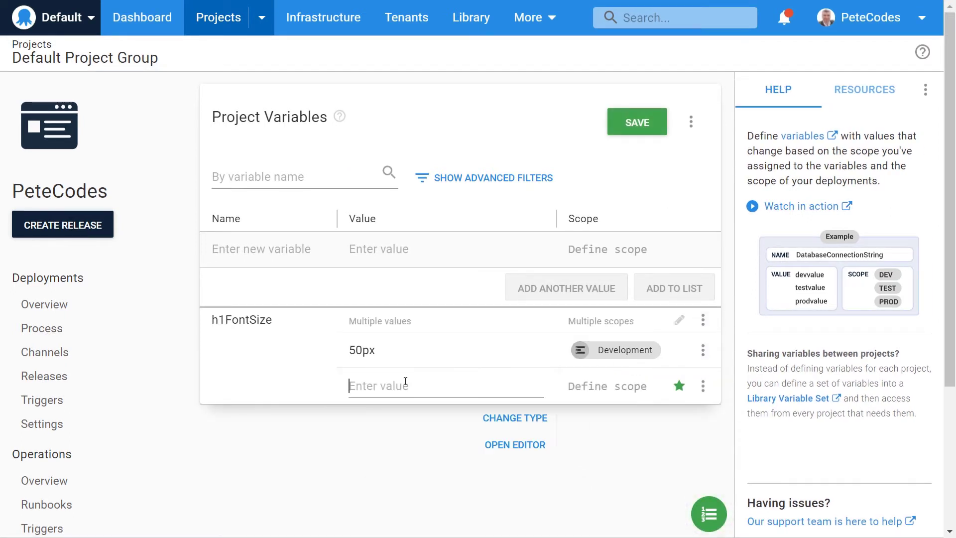
text(10px)
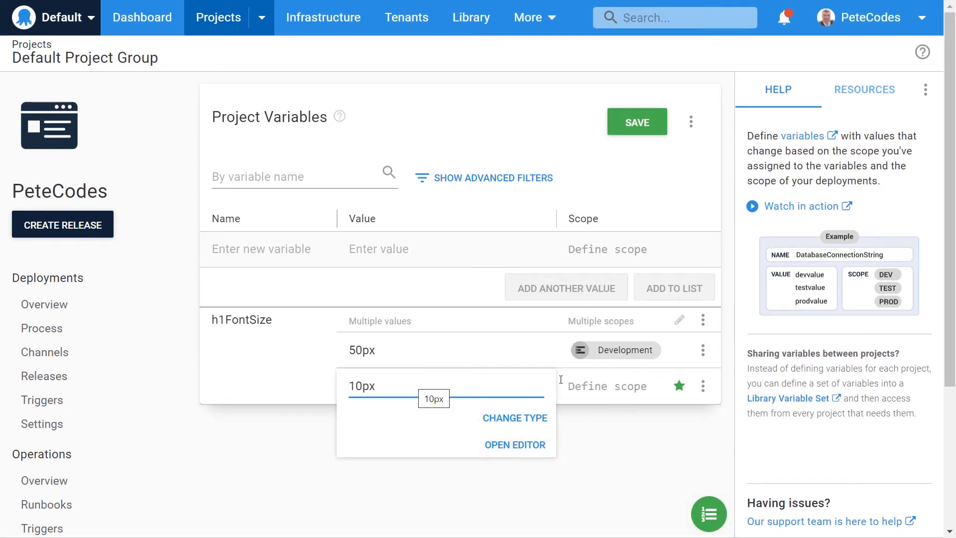
click(637, 388)
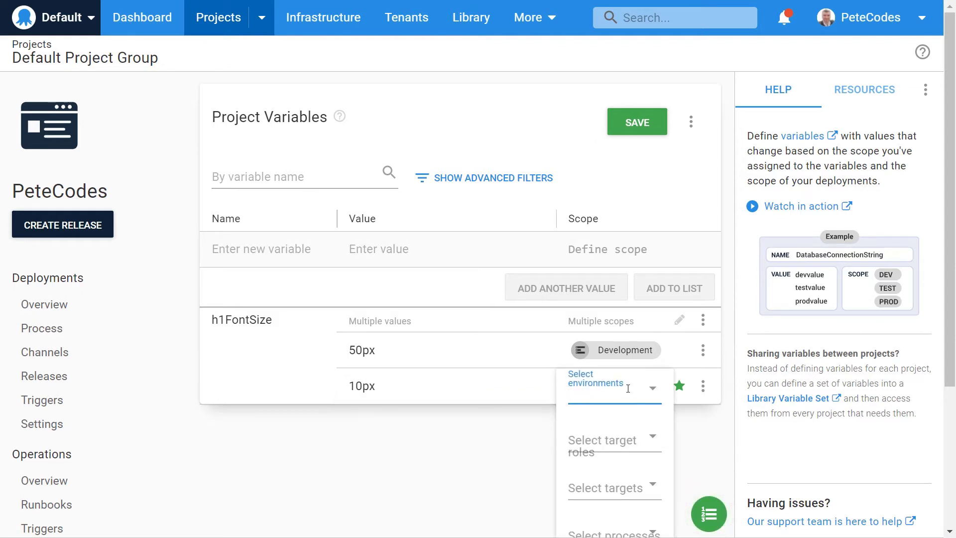
click(652, 393)
click(610, 471)
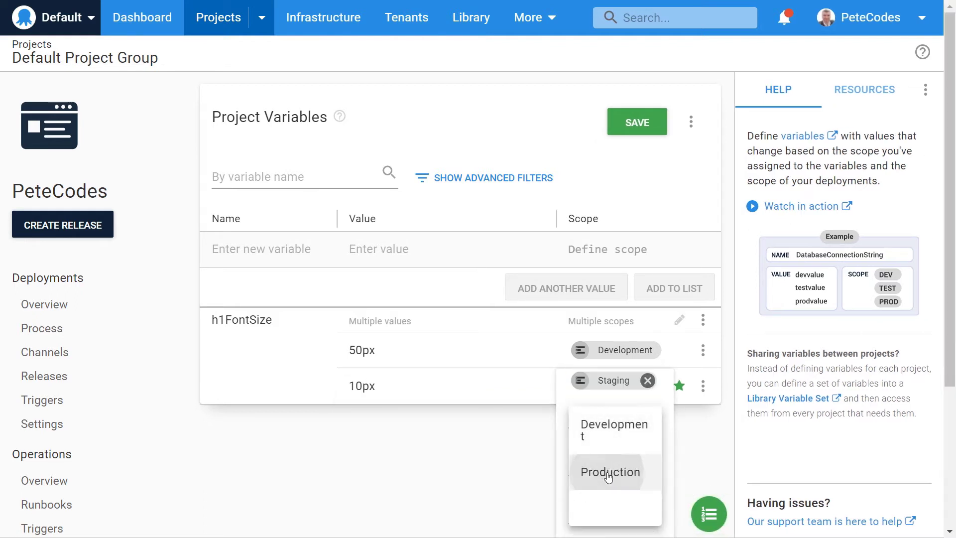
click(472, 448)
click(474, 449)
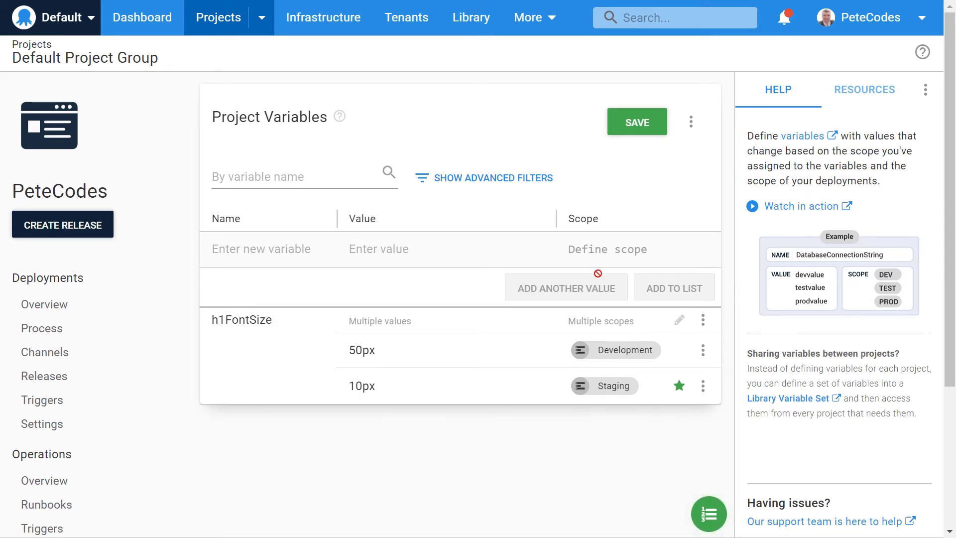
Step: Duplicate the Staging value and change the copy's scope to the Production environment
click(703, 386)
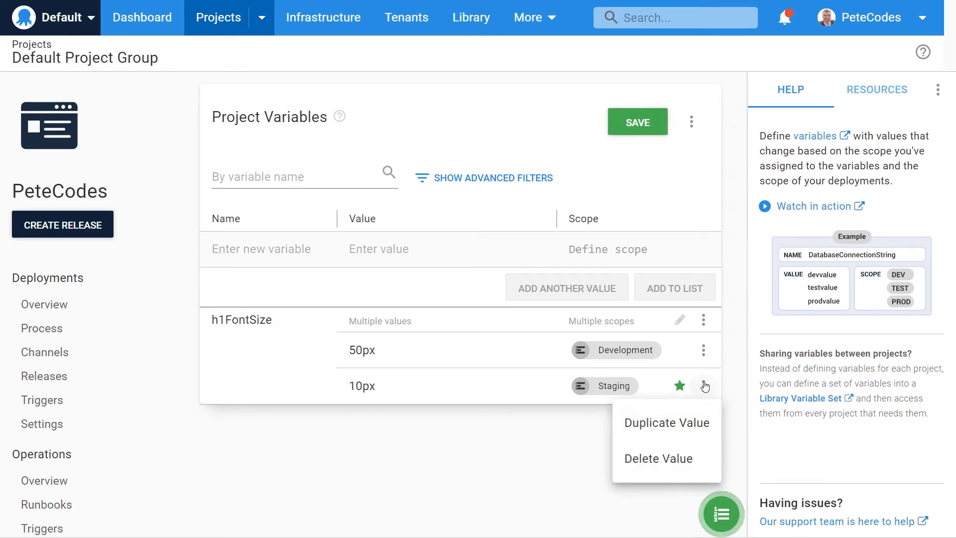
click(674, 426)
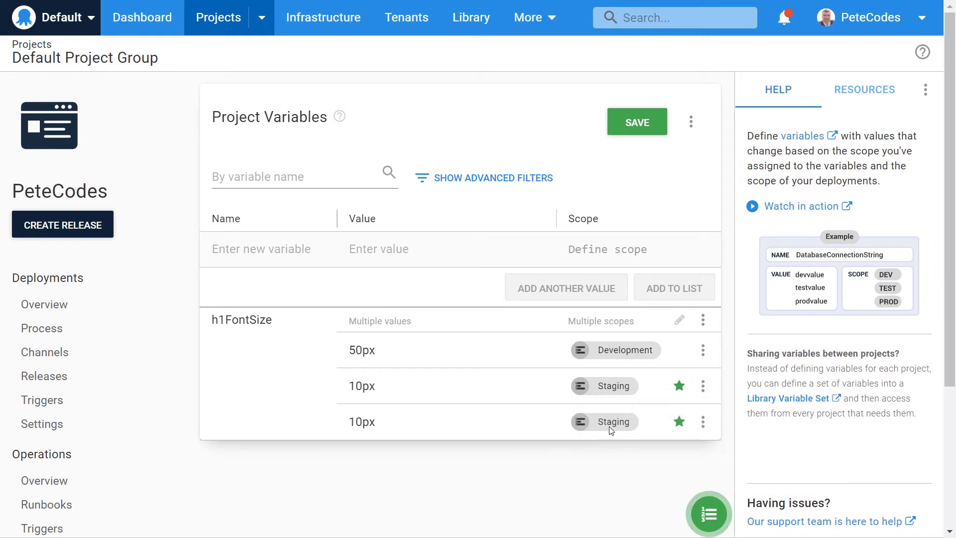
click(630, 421)
click(647, 417)
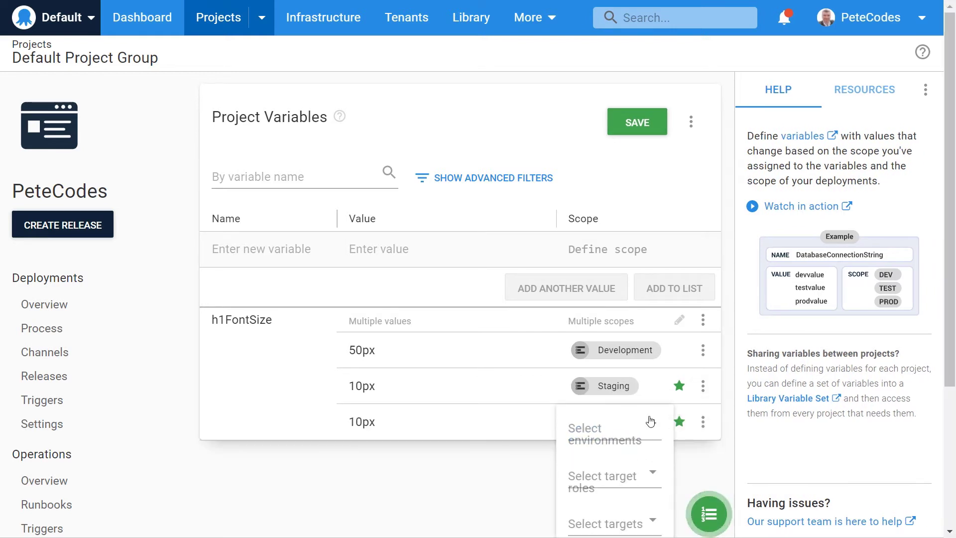
click(620, 428)
click(603, 506)
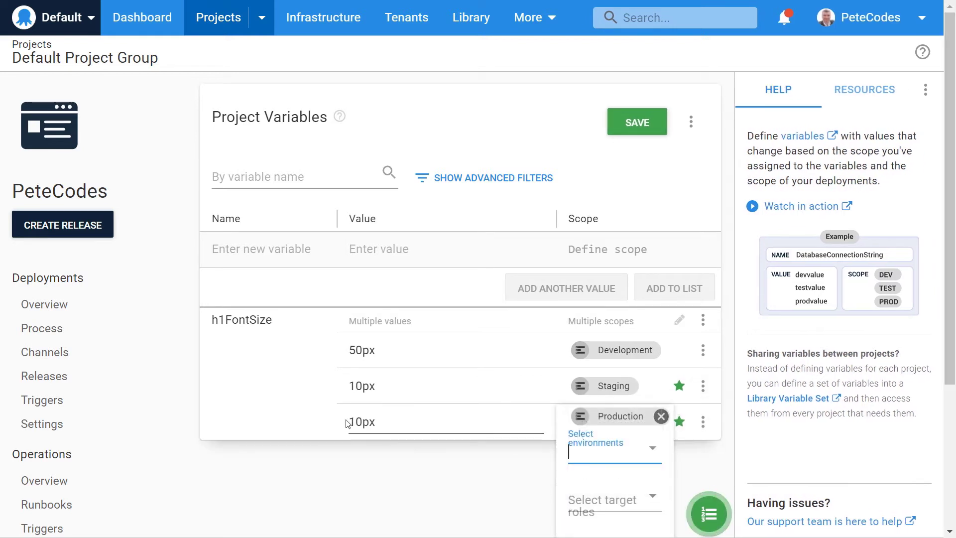
Step: Set the Production value of h1FontSize to 100px and save the project variables
click(363, 422)
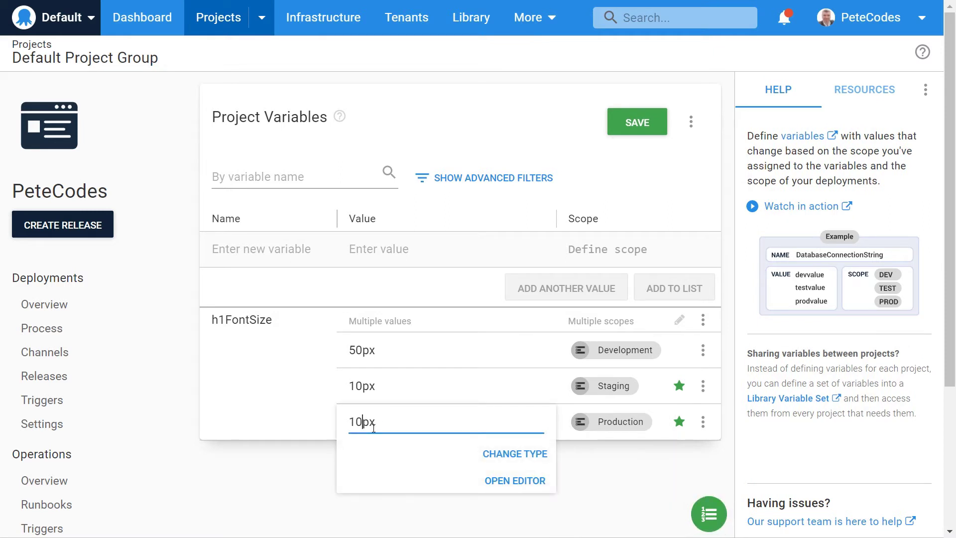
text(0)
click(308, 466)
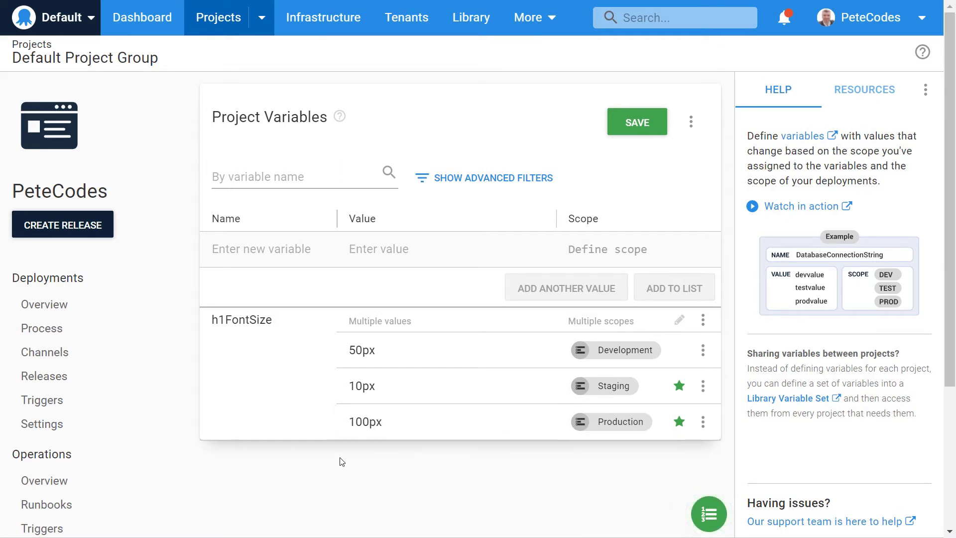
click(634, 120)
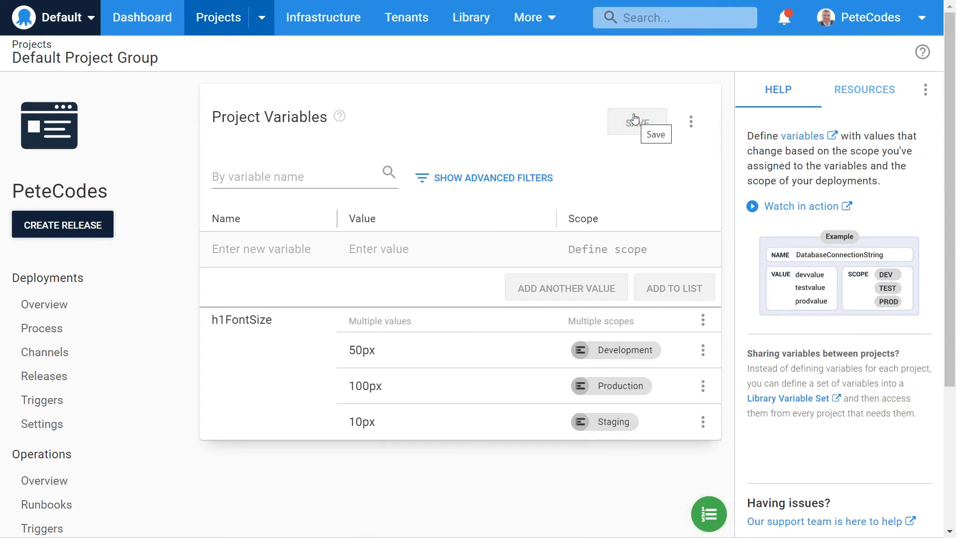
Step: Preview the project's deployment variables for the Development, Production and Staging environments
scroll(88, 450, down, 4)
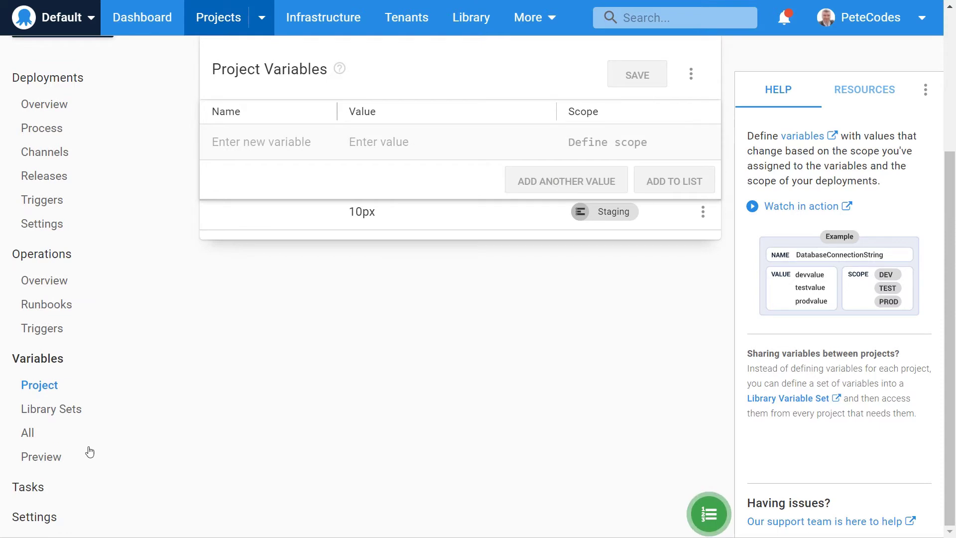
click(51, 462)
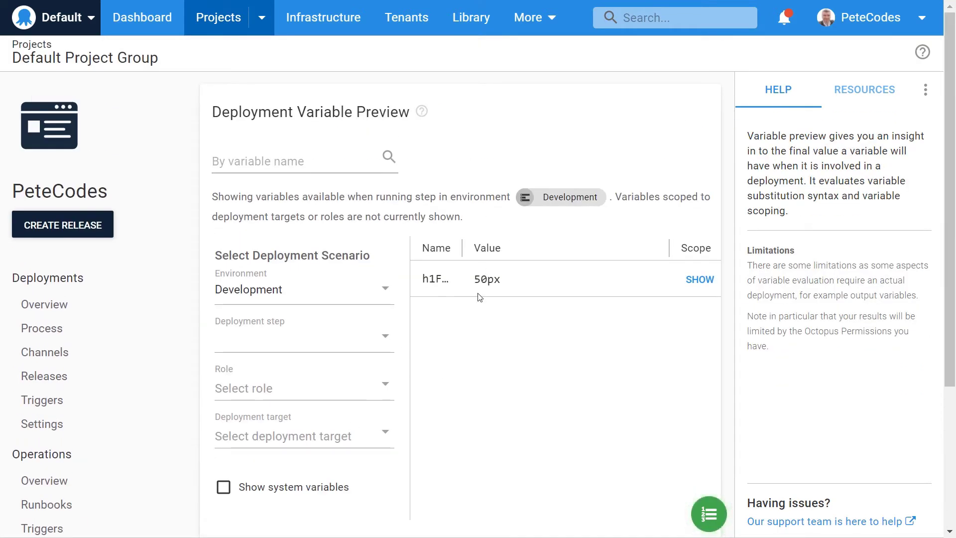
click(392, 300)
click(320, 314)
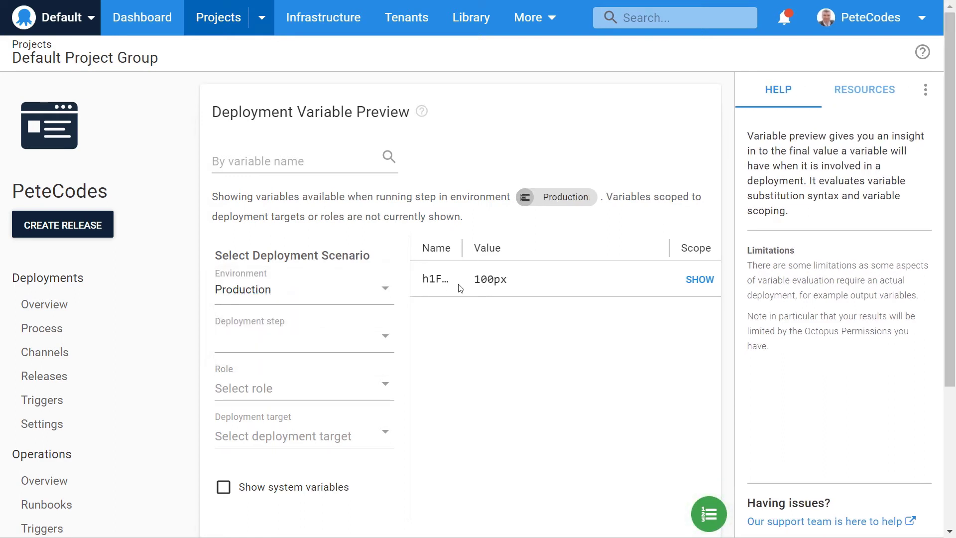
click(367, 303)
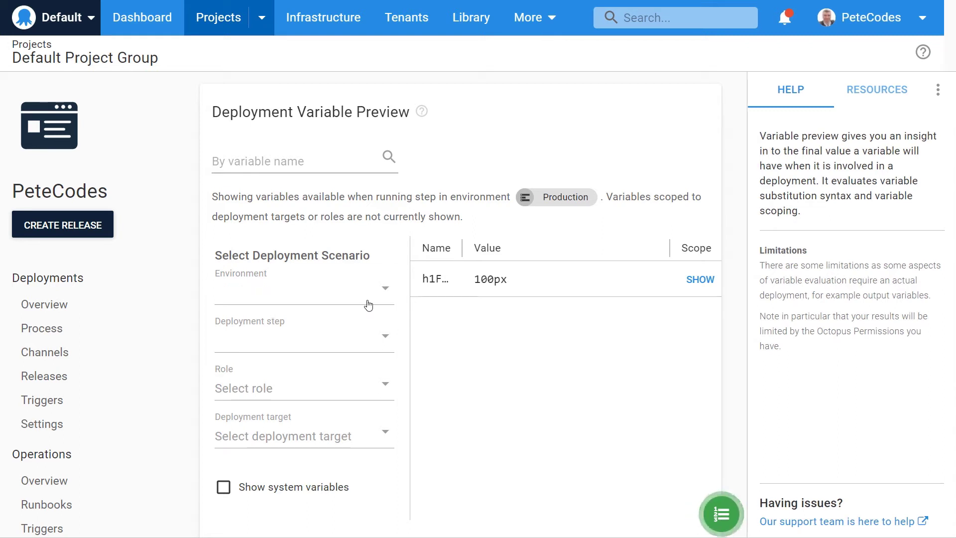
click(278, 345)
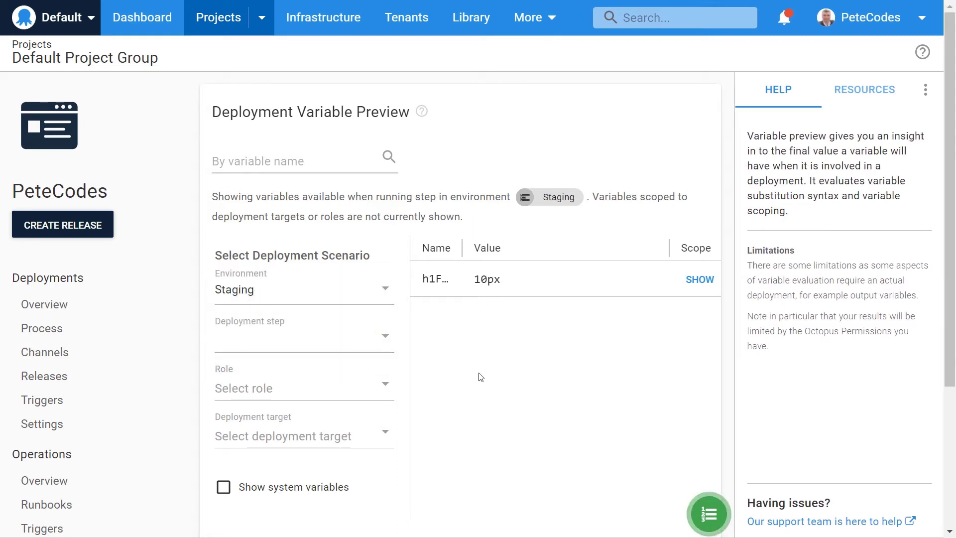
Step: Open the project's library variable sets
scroll(47, 402, down, 4)
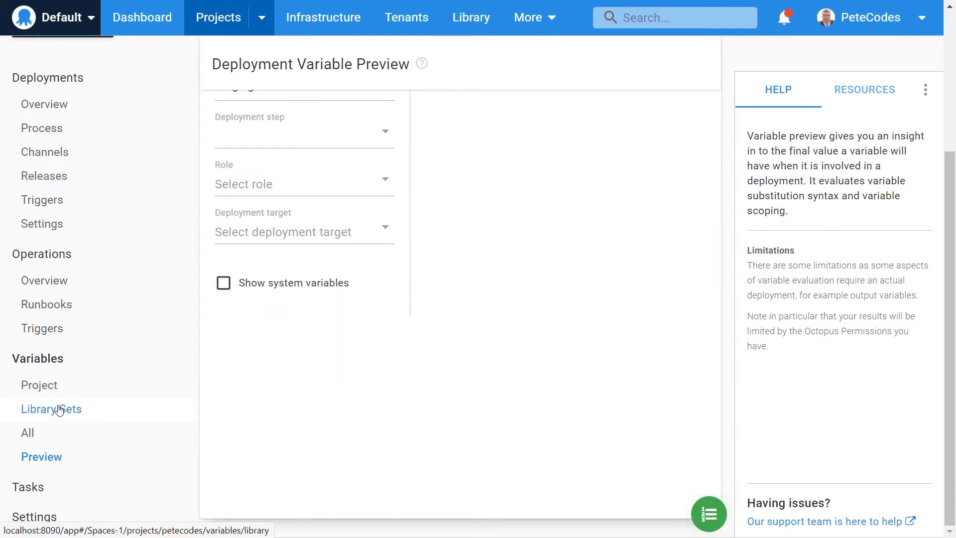
click(47, 403)
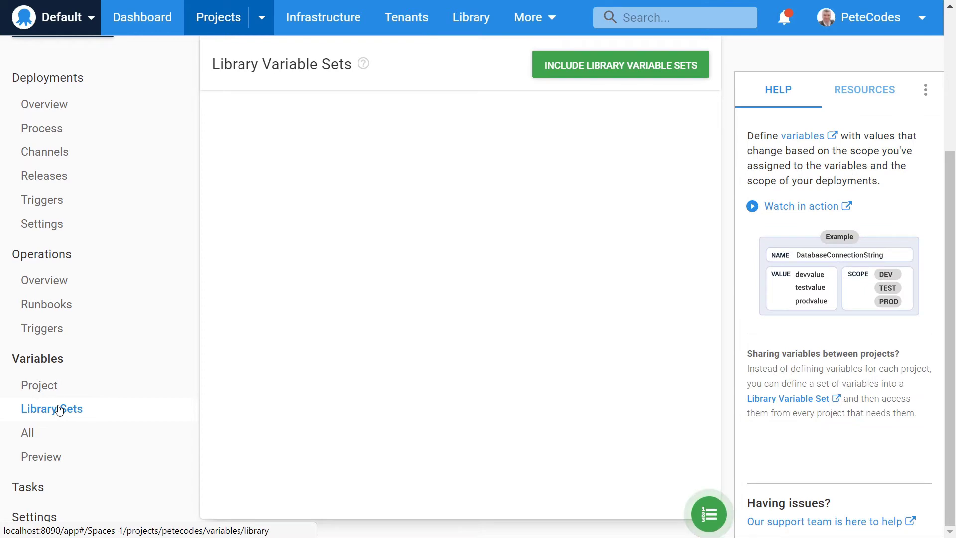
Step: Check the library variable sets available for inclusion without adding any, and reopen the PeteCodes project overview
click(618, 66)
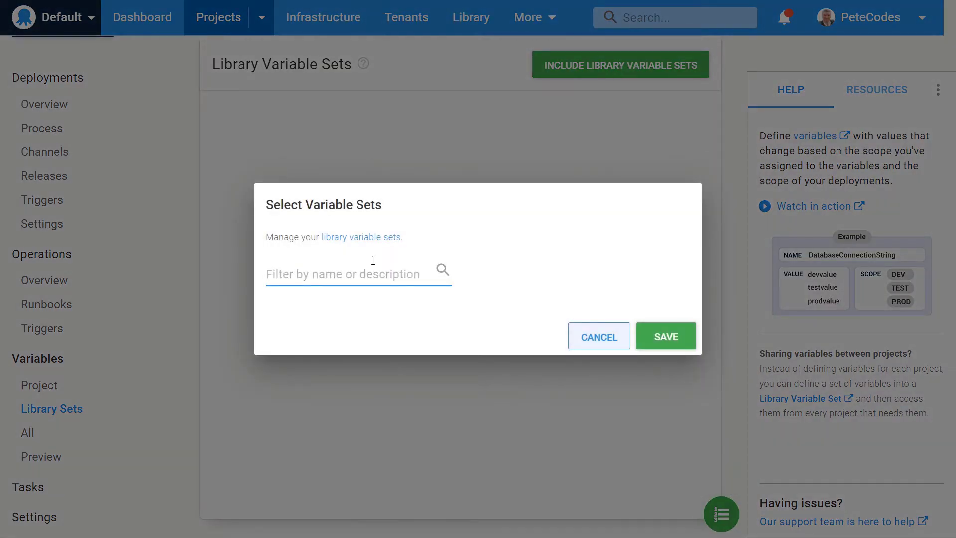
click(595, 337)
scroll(419, 171, up, 4)
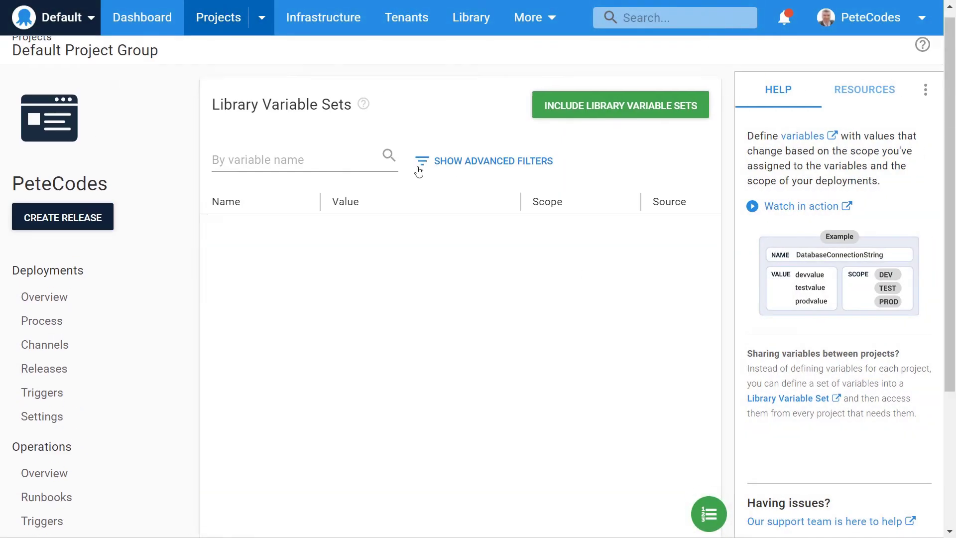
scroll(419, 171, up, 1)
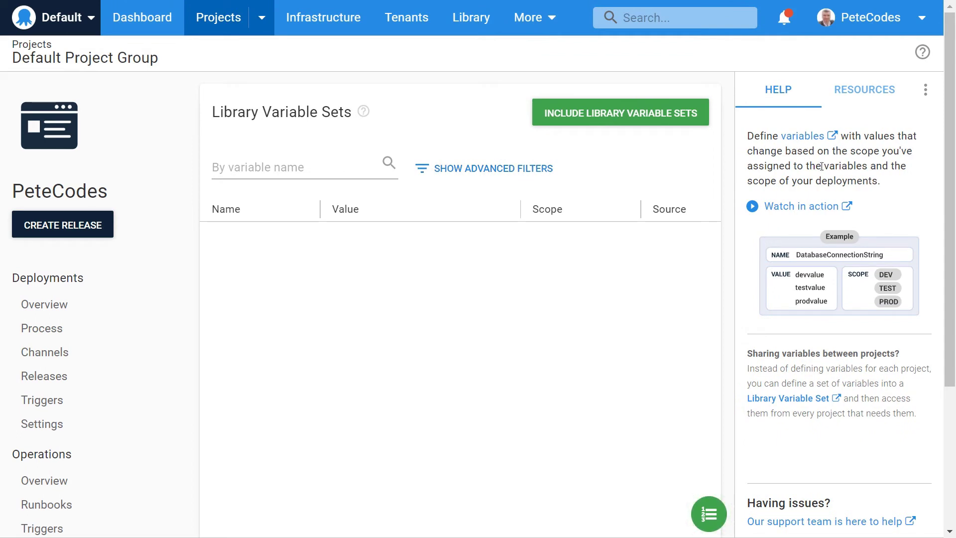
click(219, 18)
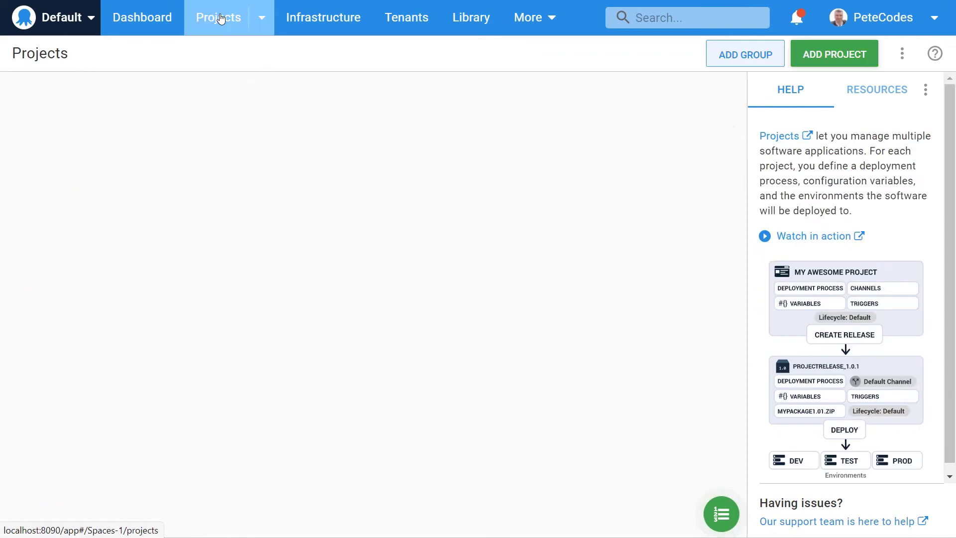
click(118, 236)
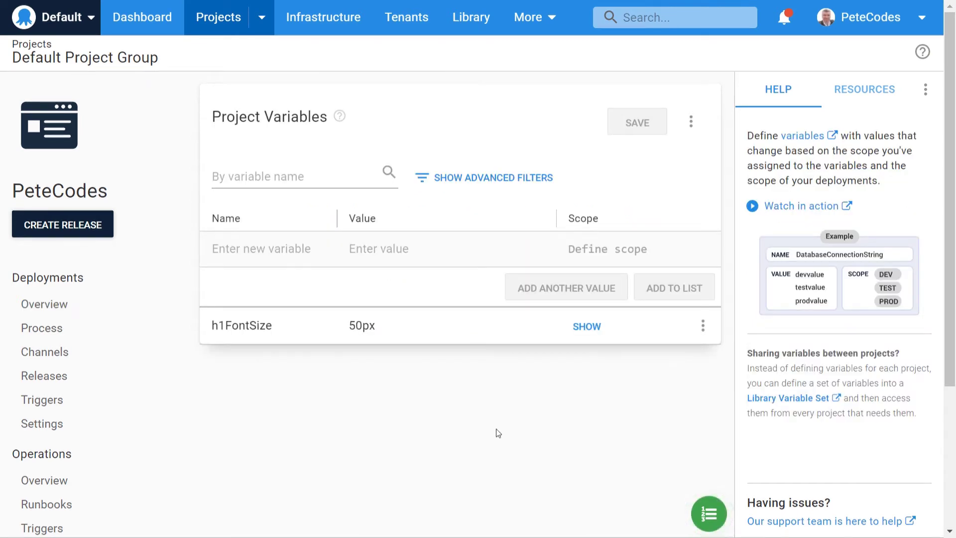
Step: Switch to the PowerShell terminal and run dotnet publish with output folder published-app and the Release configuration
key(alt+Tab)
key(ctrl+c)
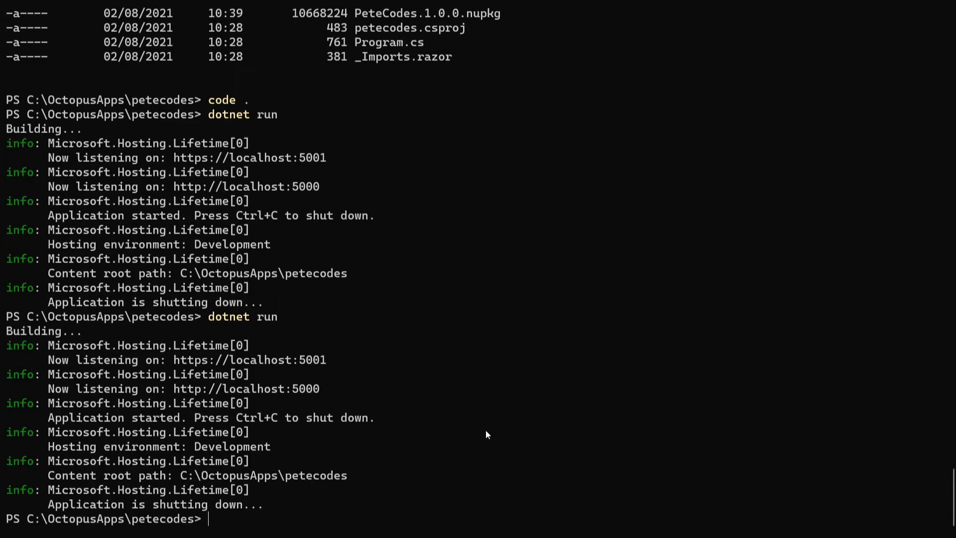
key(ctrl+v)
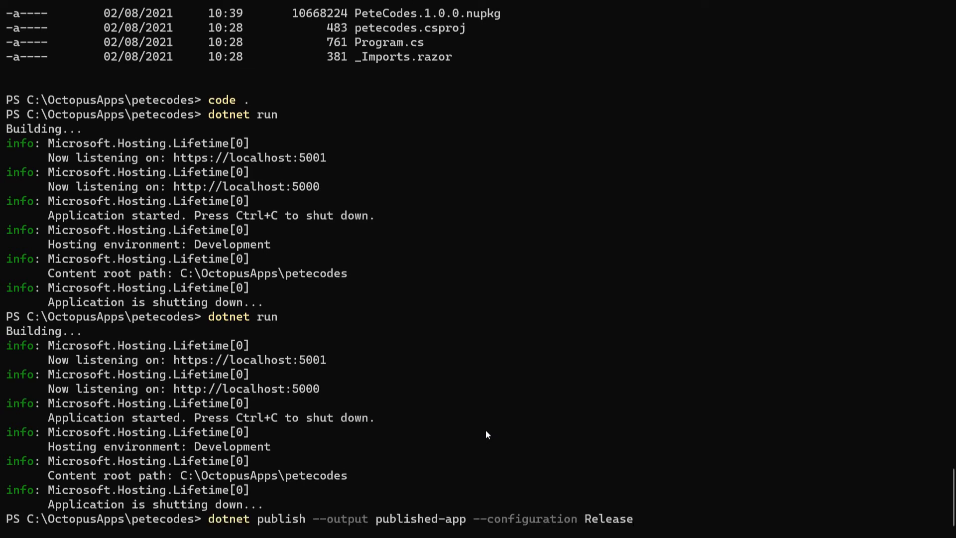
key(Return)
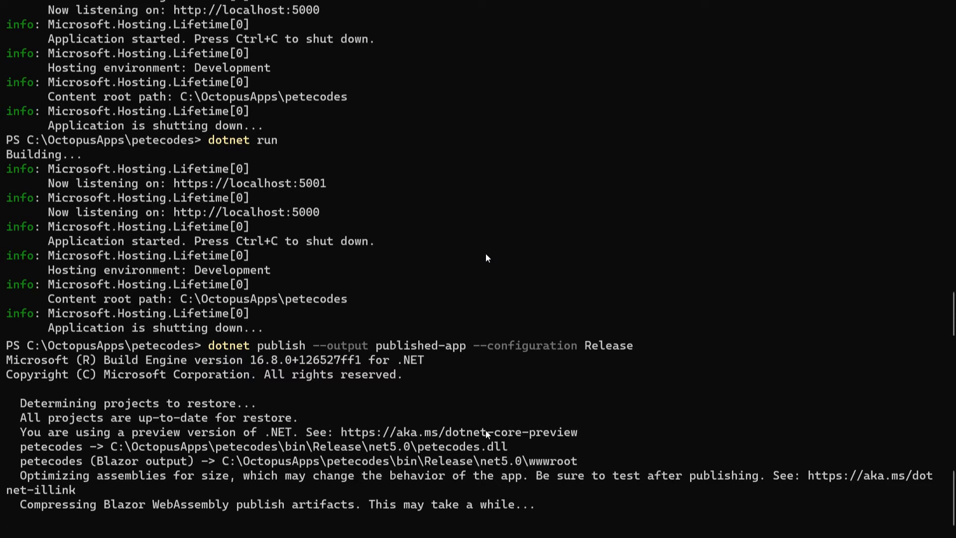
Step: Pack the published-app folder with dotnet octo pack as PeteCodes version 1.0.1 and list the directory contents
key(ctrl+v)
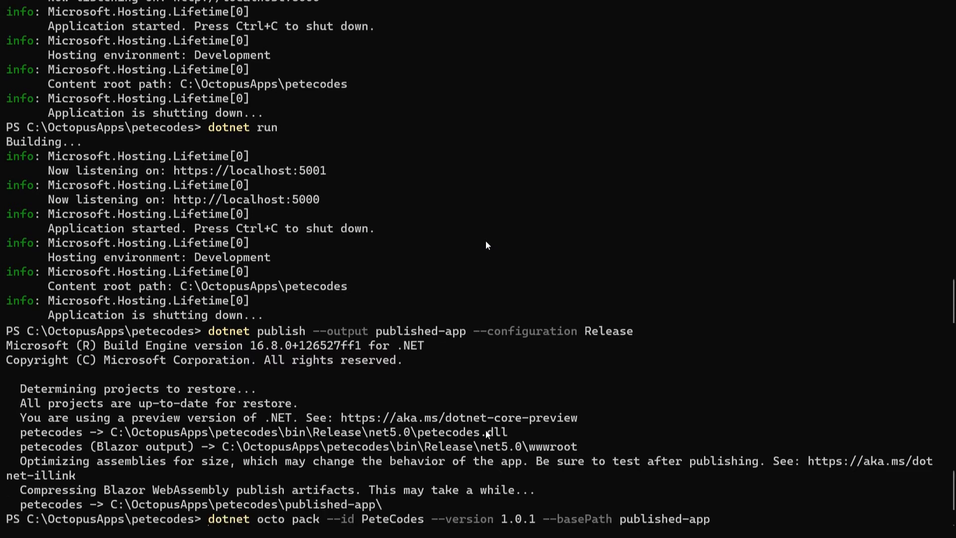
key(Return)
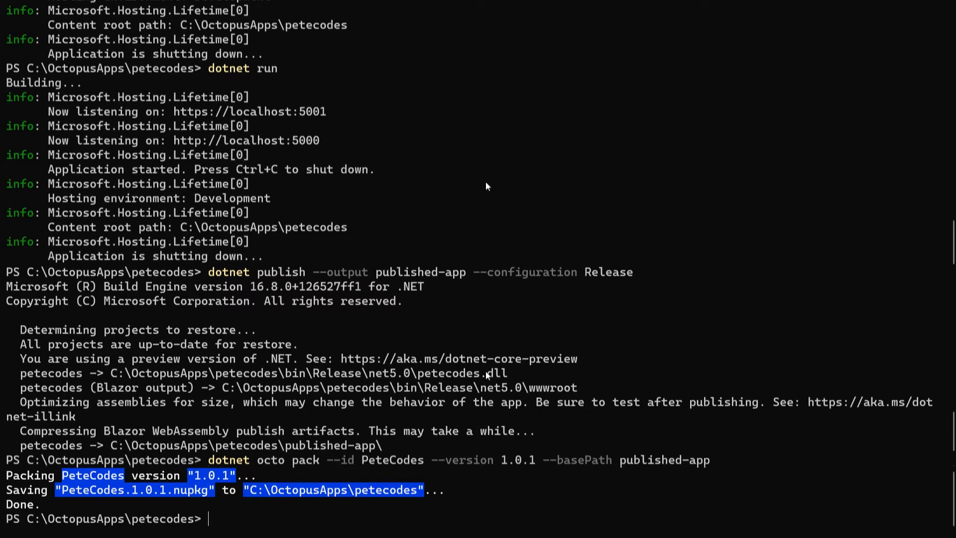
text(dir)
key(Return)
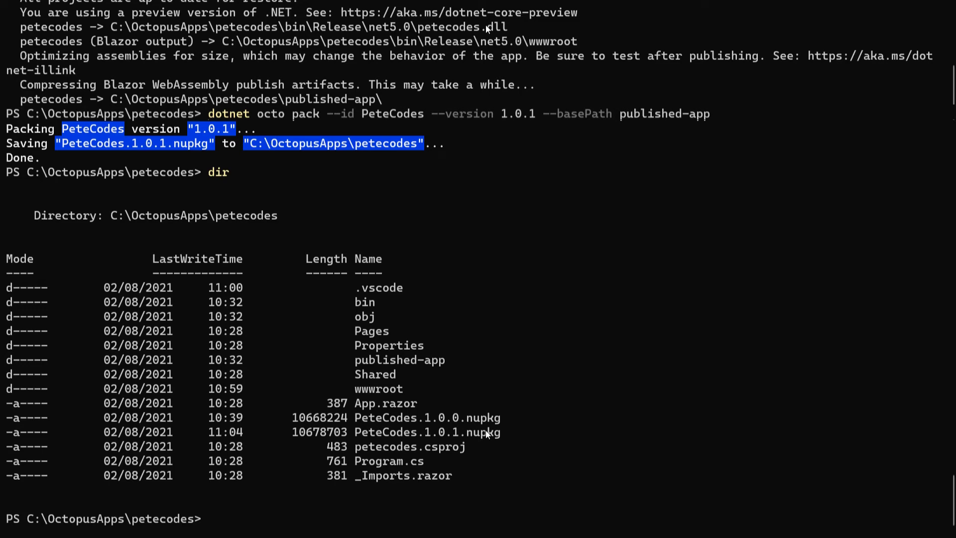
Step: Switch back to Octopus Deploy and enable re-indexing at startup for the library's built-in package repository
key(alt+Tab)
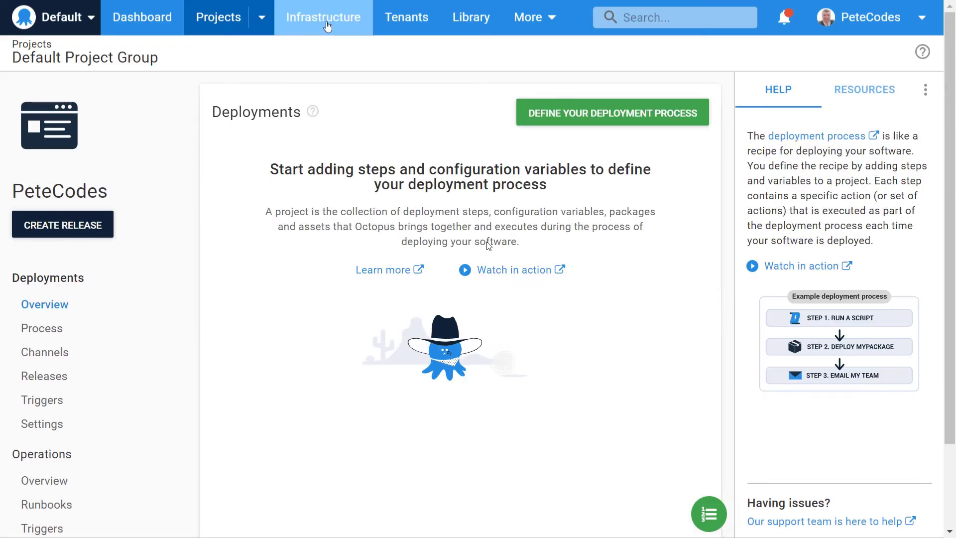
click(484, 22)
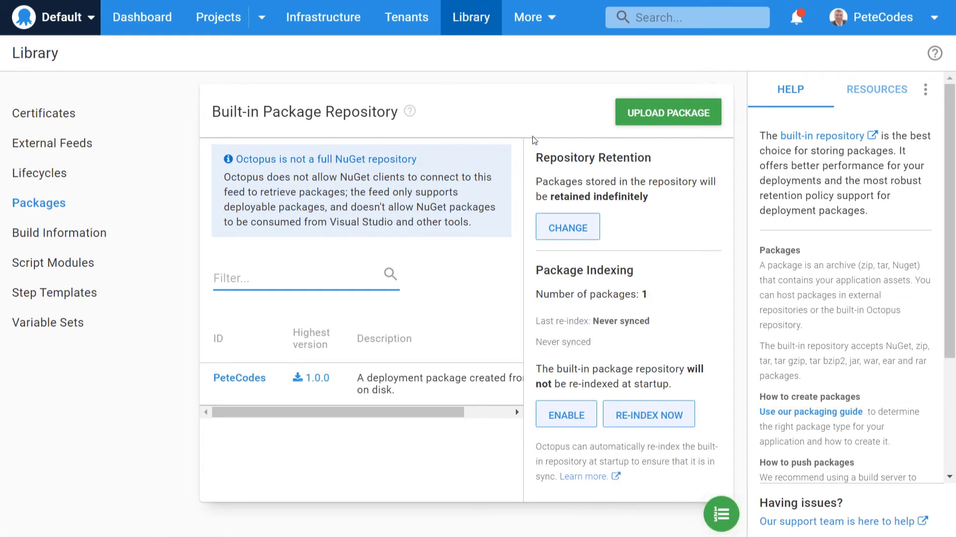
drag(427, 413, 529, 405)
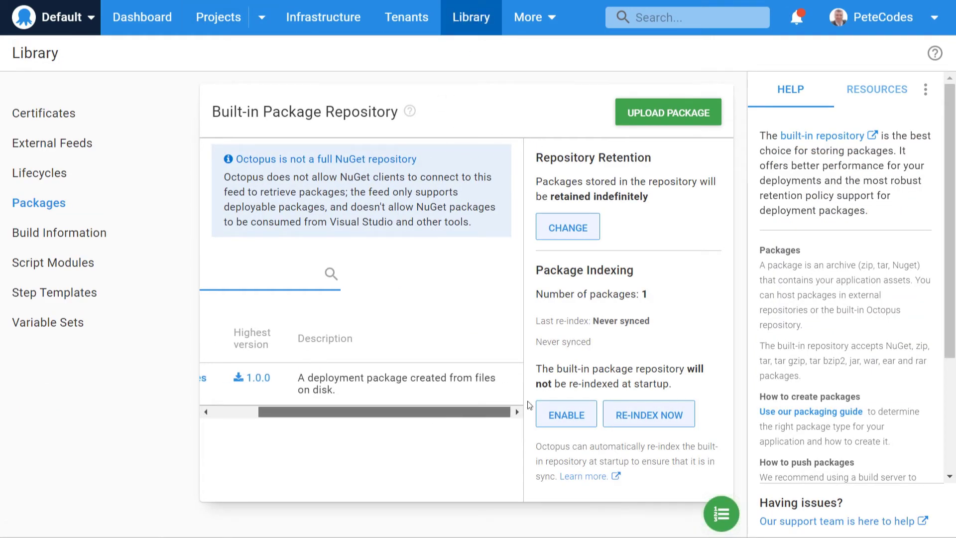
drag(462, 413, 301, 410)
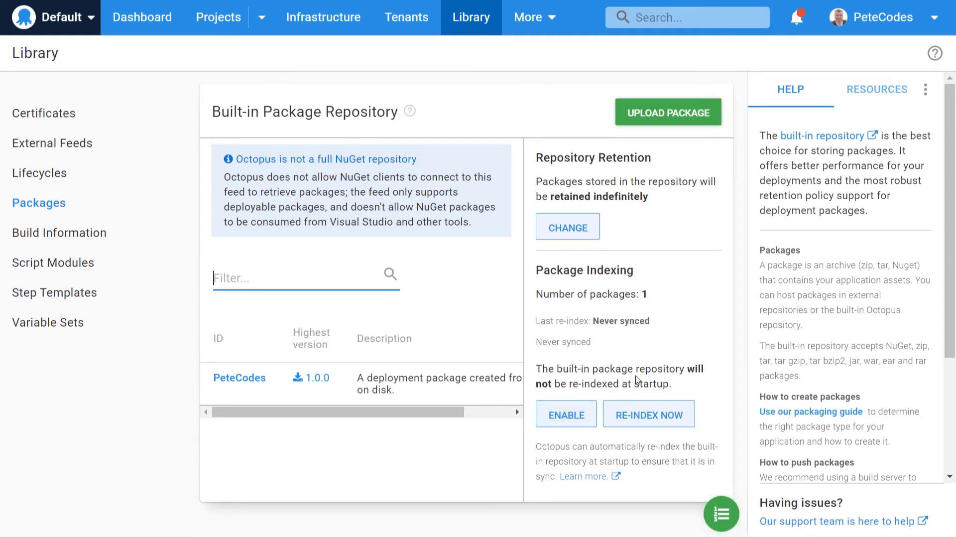
click(566, 416)
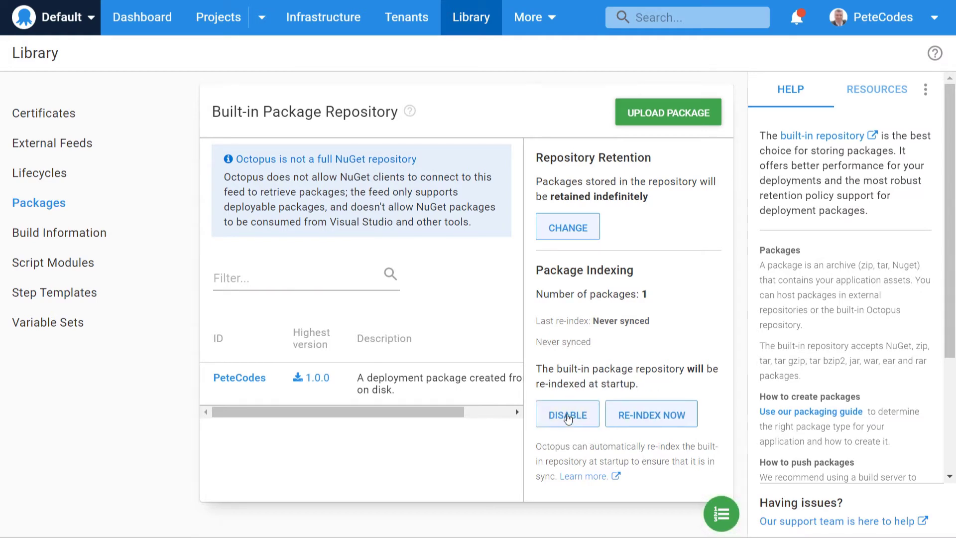
Step: Upload PeteCodes.1.0.1.nupkg from the petecodes folder to the built-in package repository
click(672, 107)
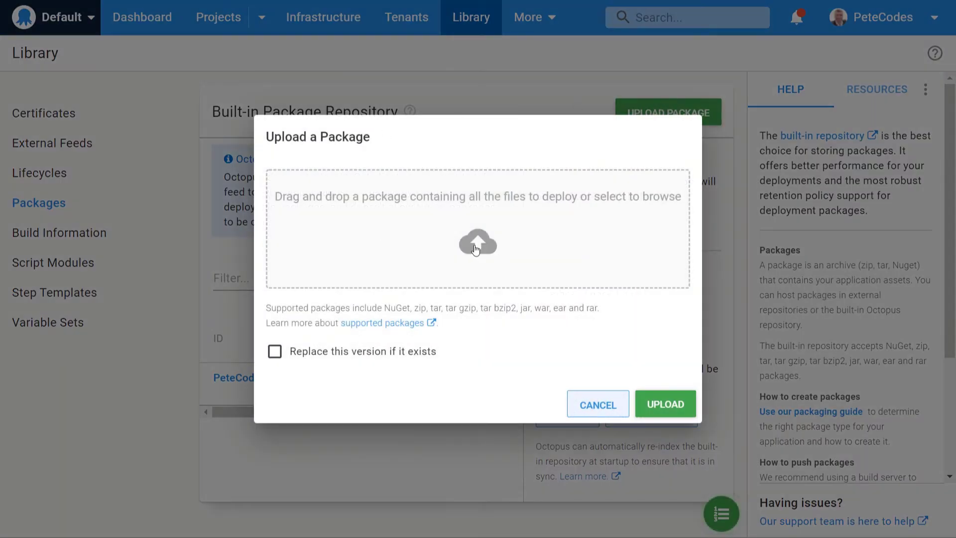
click(476, 249)
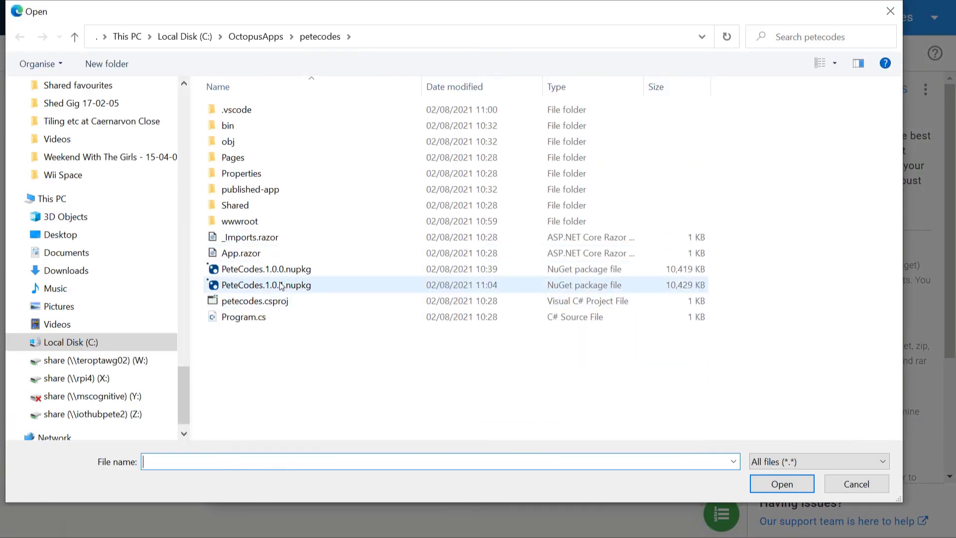
double_click(280, 282)
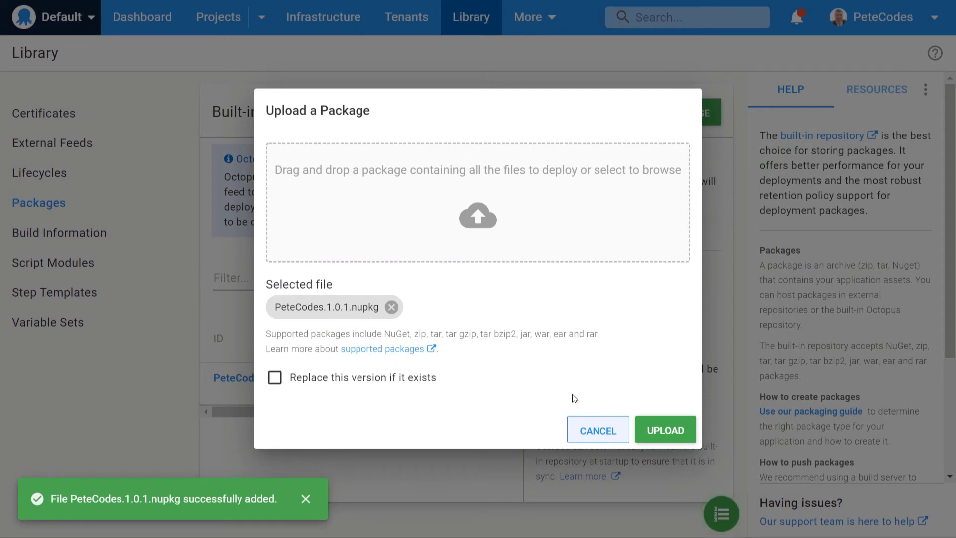
click(688, 431)
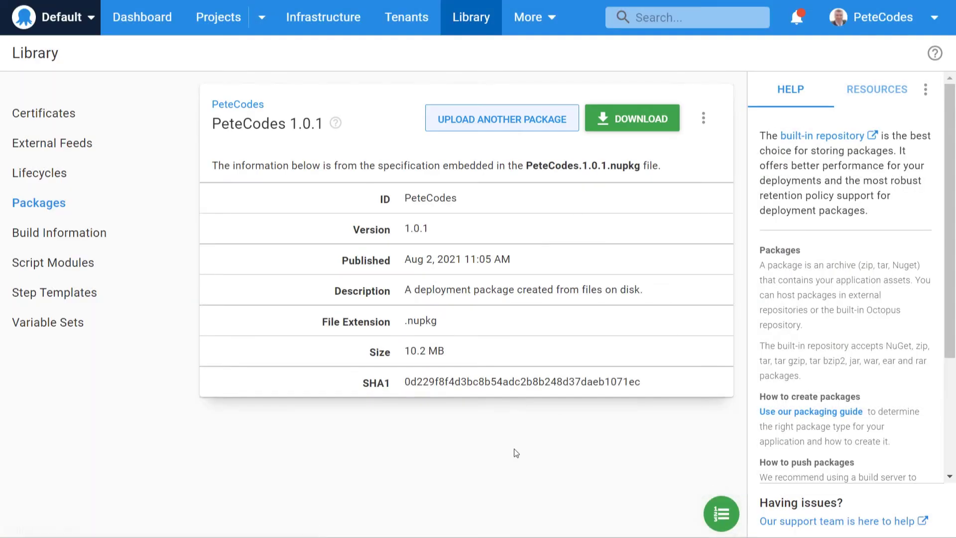
Step: Review the package list in the built-in repository and the getting-started checklist
click(27, 202)
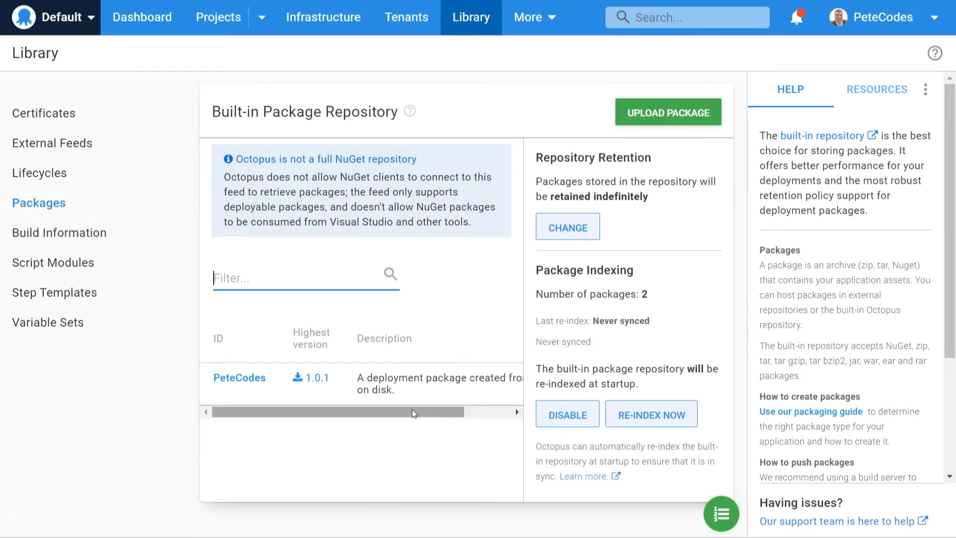
drag(425, 412, 486, 407)
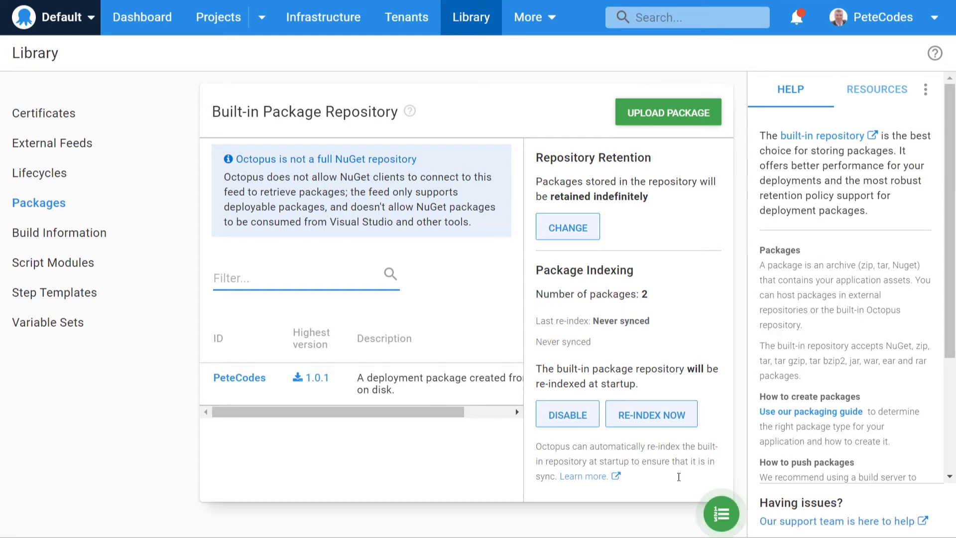
click(735, 523)
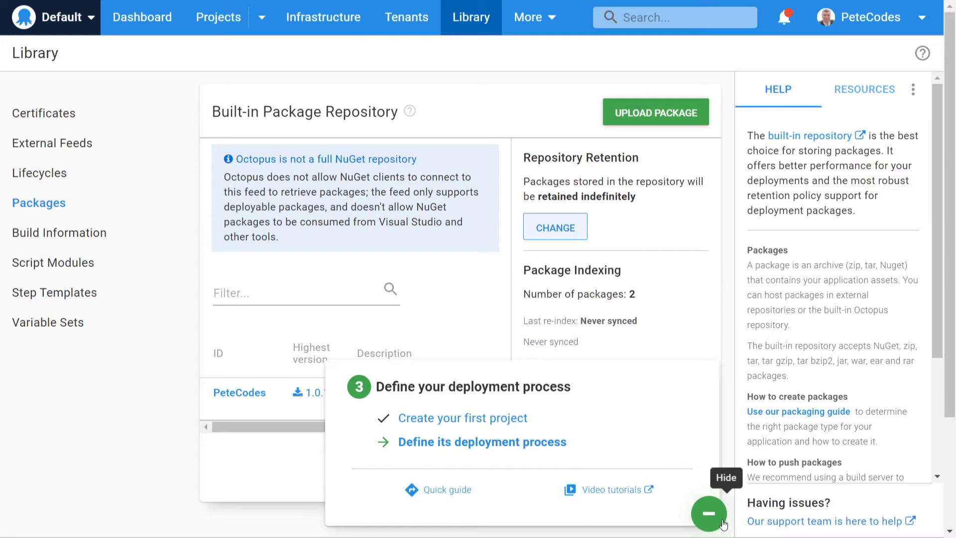
click(709, 513)
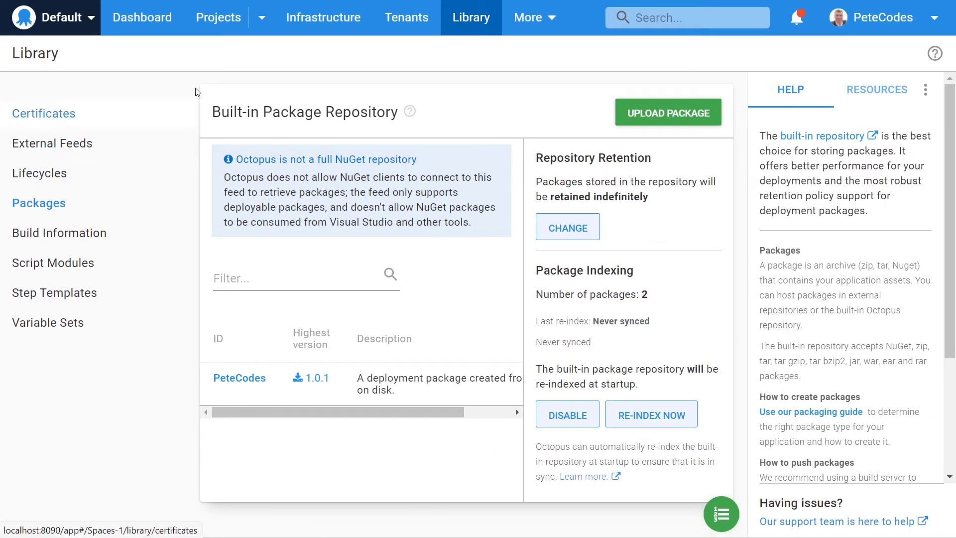
Step: Open the deployment process of the PeteCodes project
click(206, 30)
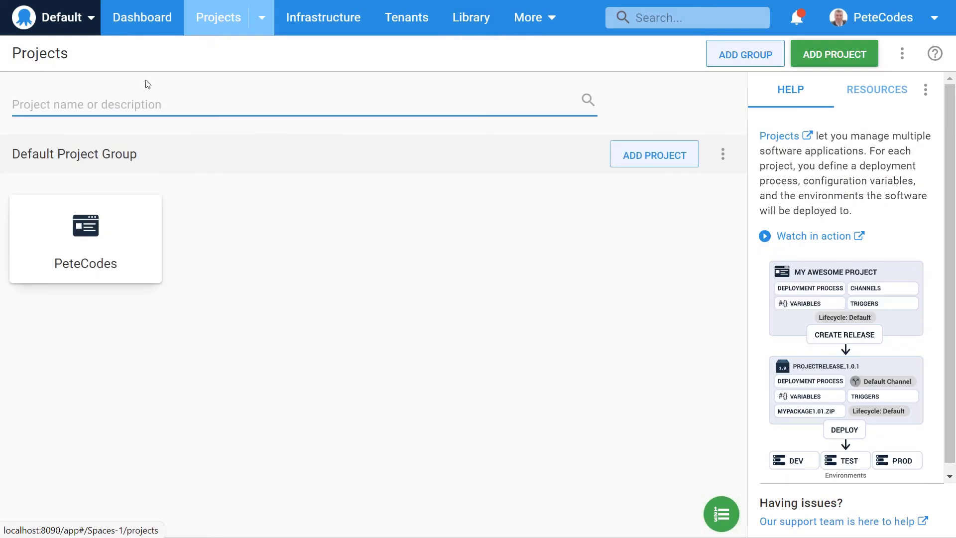
click(97, 230)
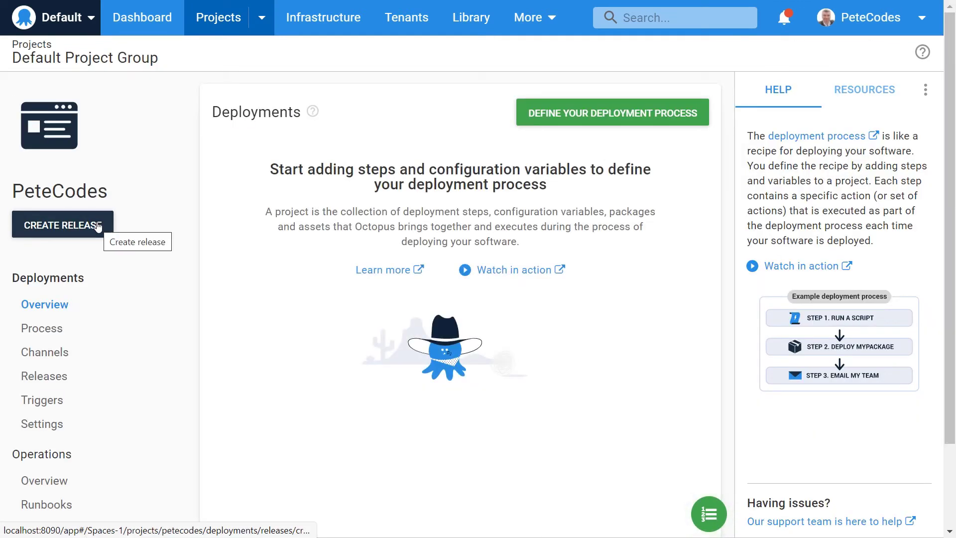
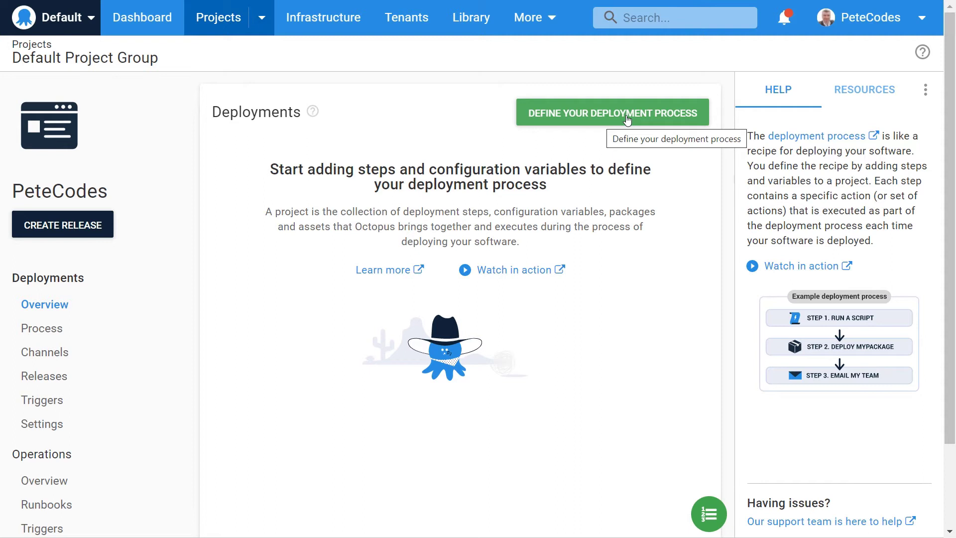
click(626, 119)
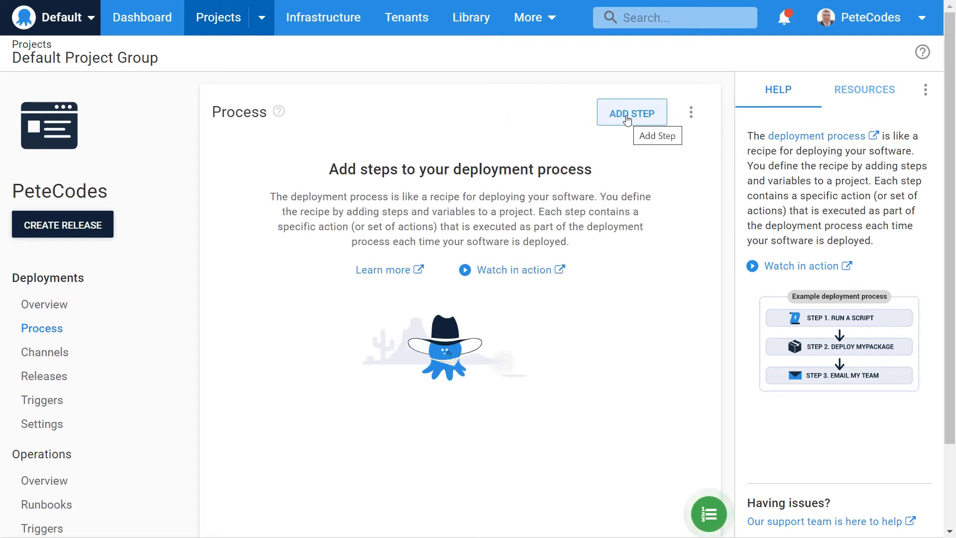
Step: Add a Deploy an Azure Web App (Web Deploy) step from the Azure templates to the deployment process
click(646, 107)
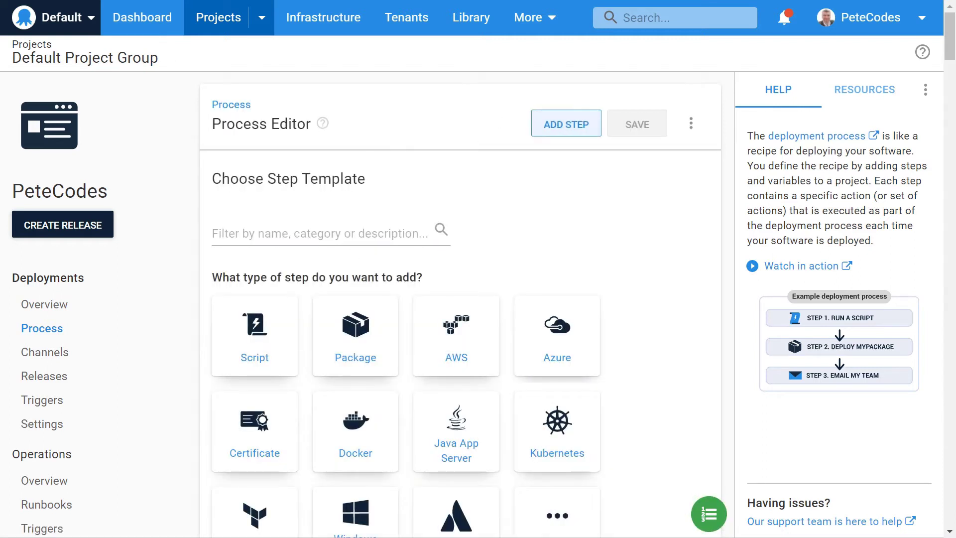
scroll(557, 293, down, 3)
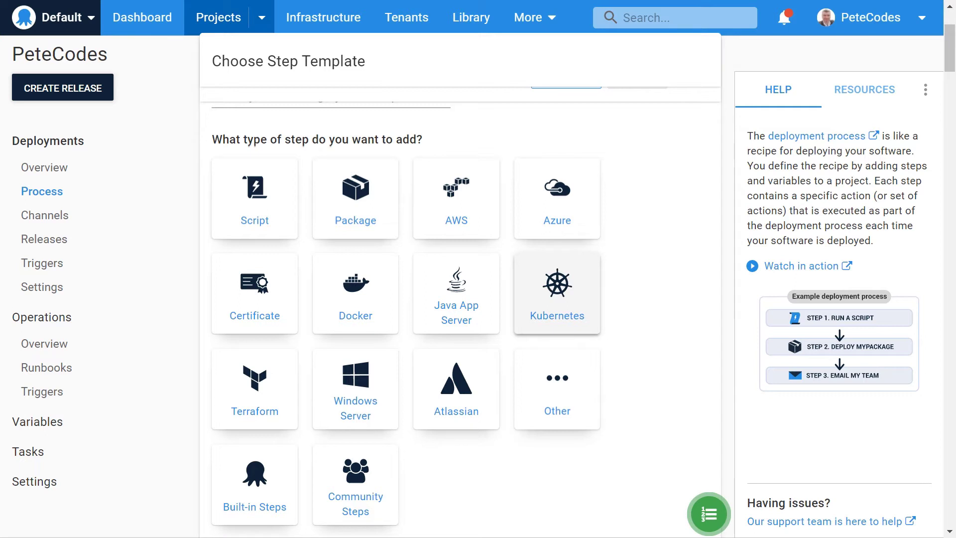
click(558, 211)
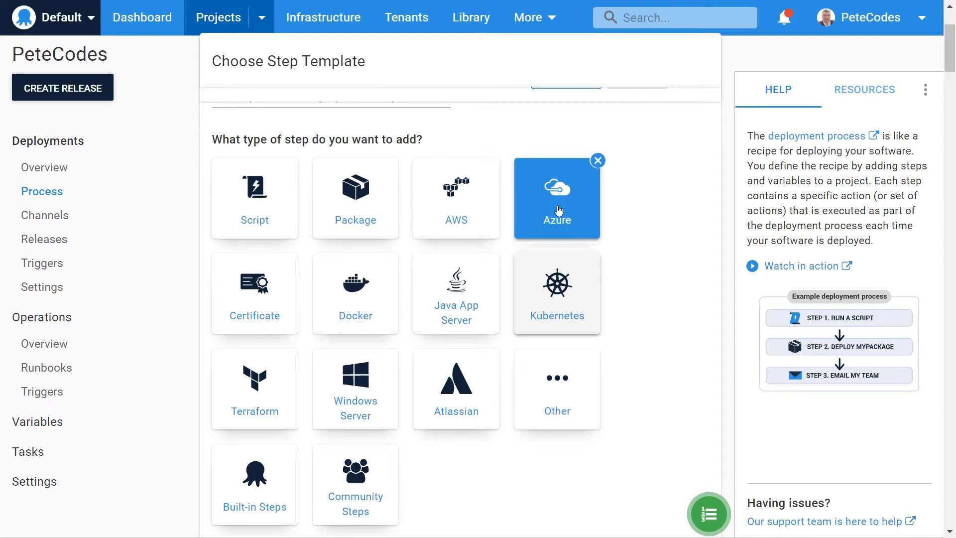
scroll(557, 348, down, 5)
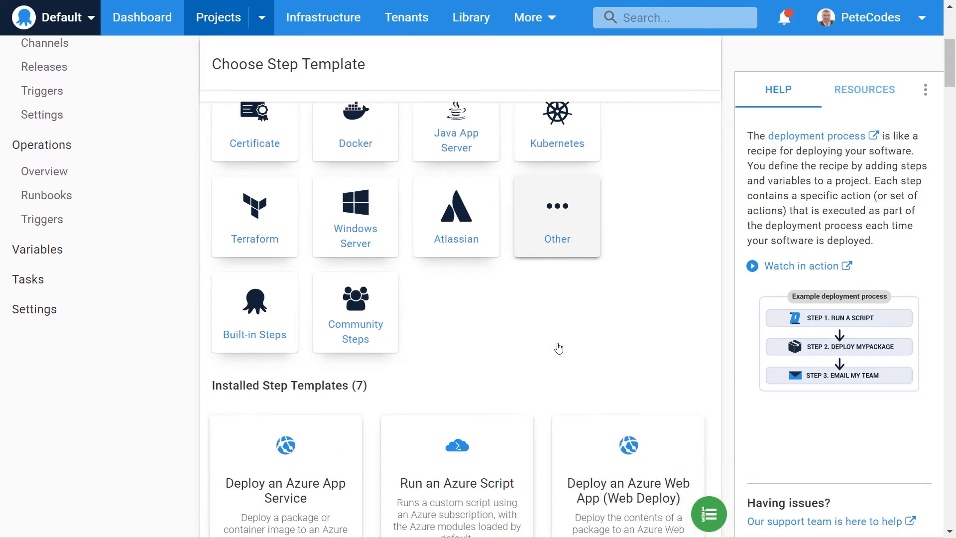
scroll(558, 347, down, 3)
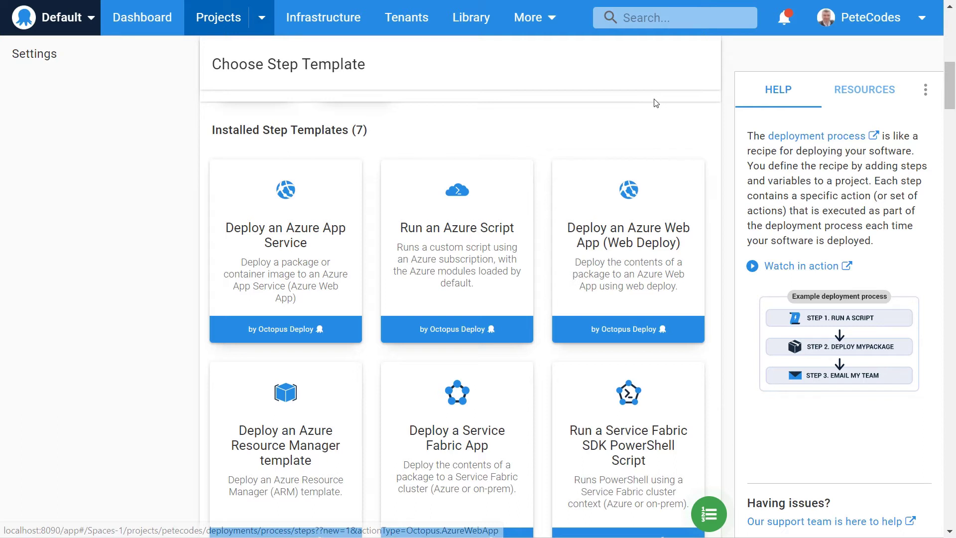
mouse_move(632, 252)
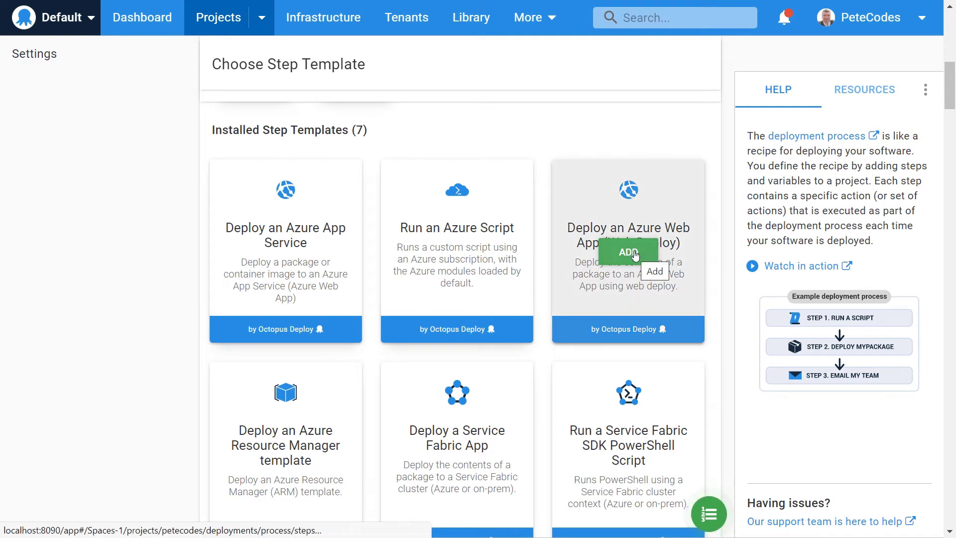
click(635, 254)
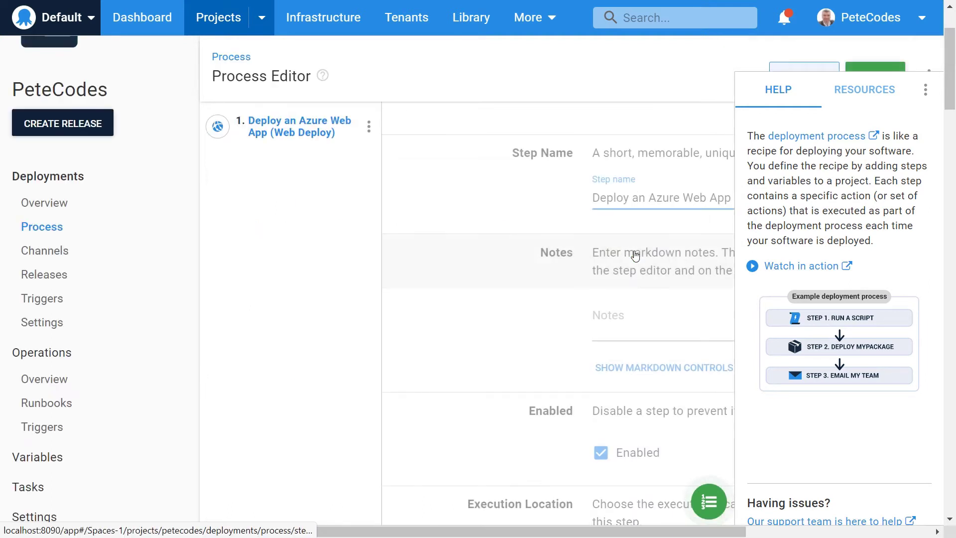
Step: Add the note "Deploying Web App" to the Azure Web App deployment step
drag(577, 532, 762, 532)
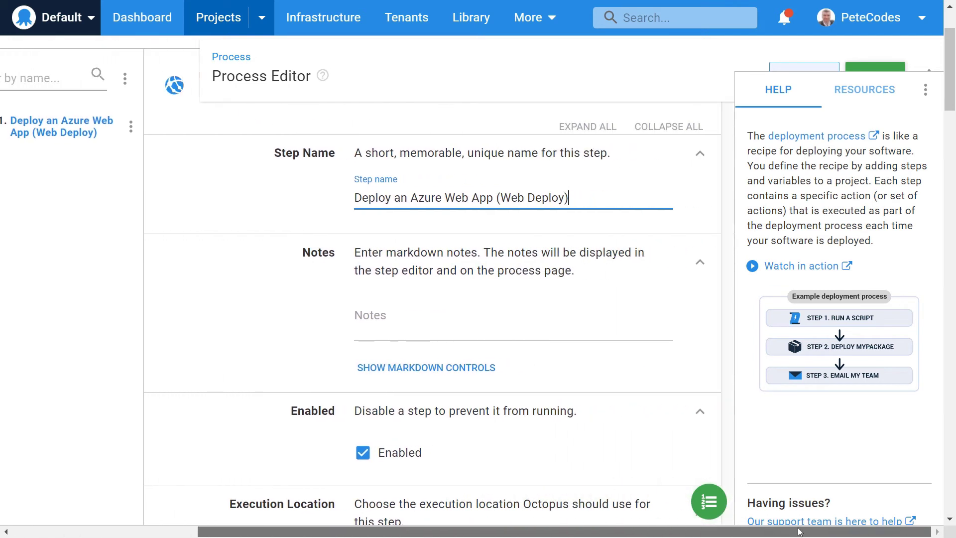
click(493, 199)
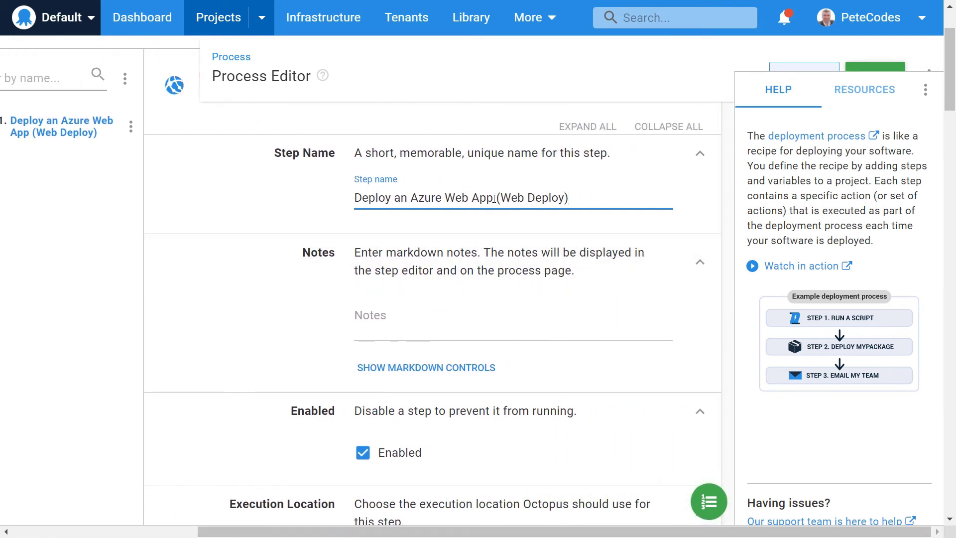
click(437, 323)
text(De)
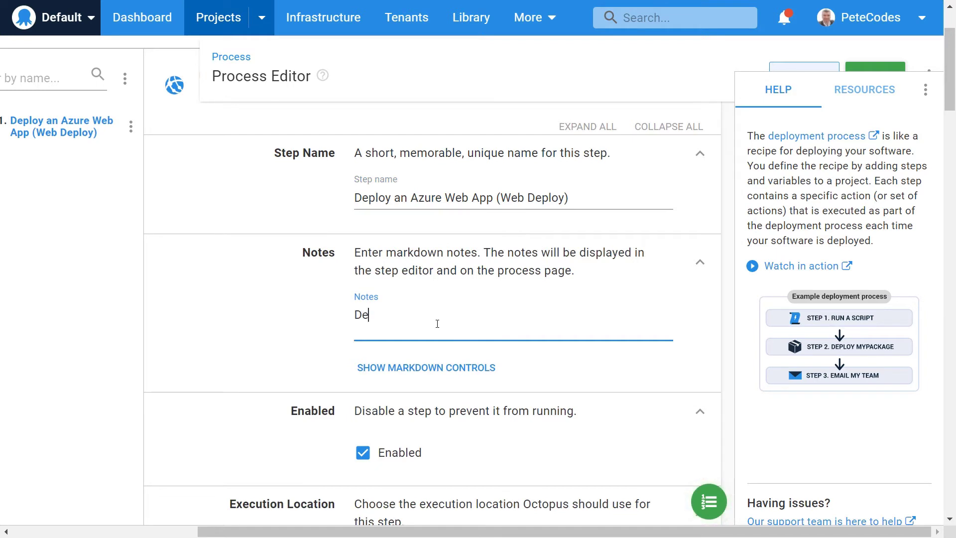
text(ploying Web App)
Step: Set the deployment step to run on behalf of the Web target role
scroll(437, 323, down, 5)
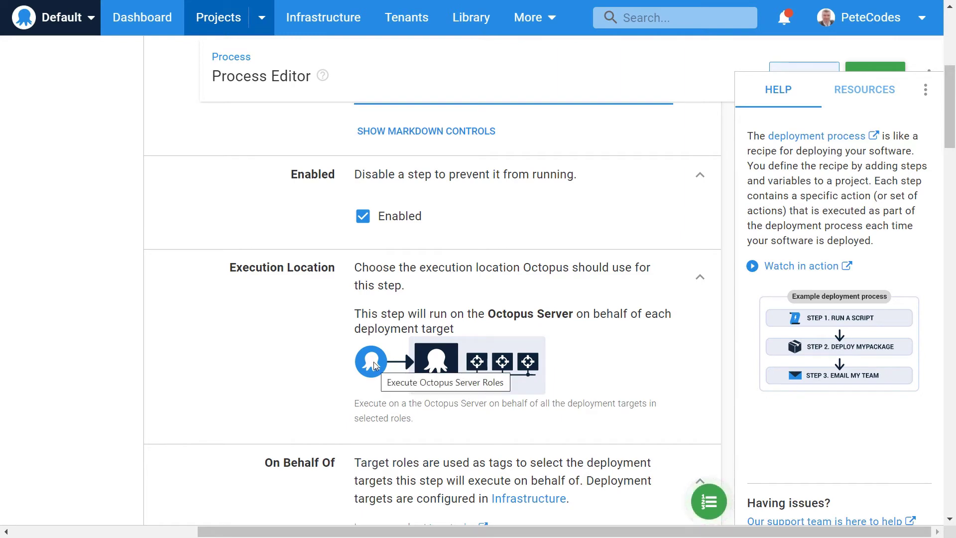
scroll(375, 366, down, 4)
scroll(376, 366, down, 1)
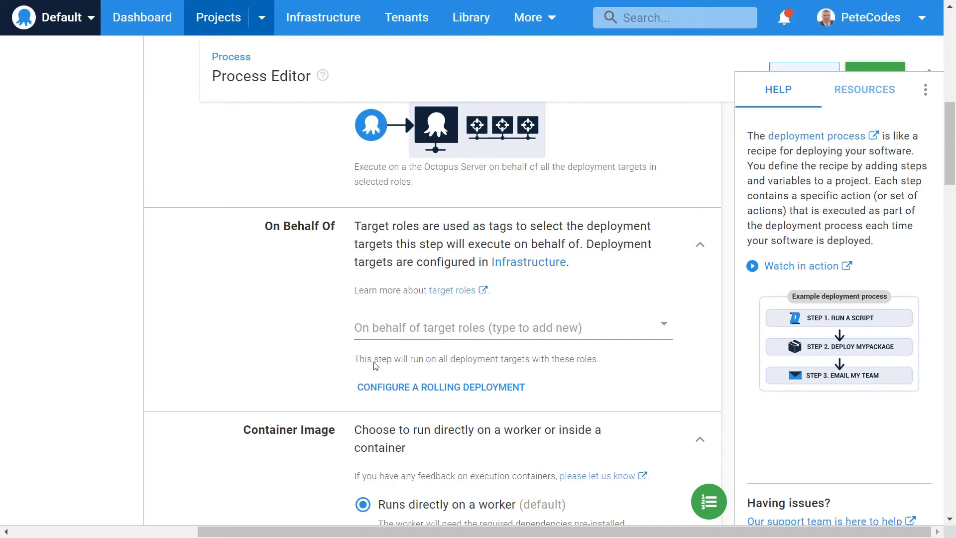
click(491, 326)
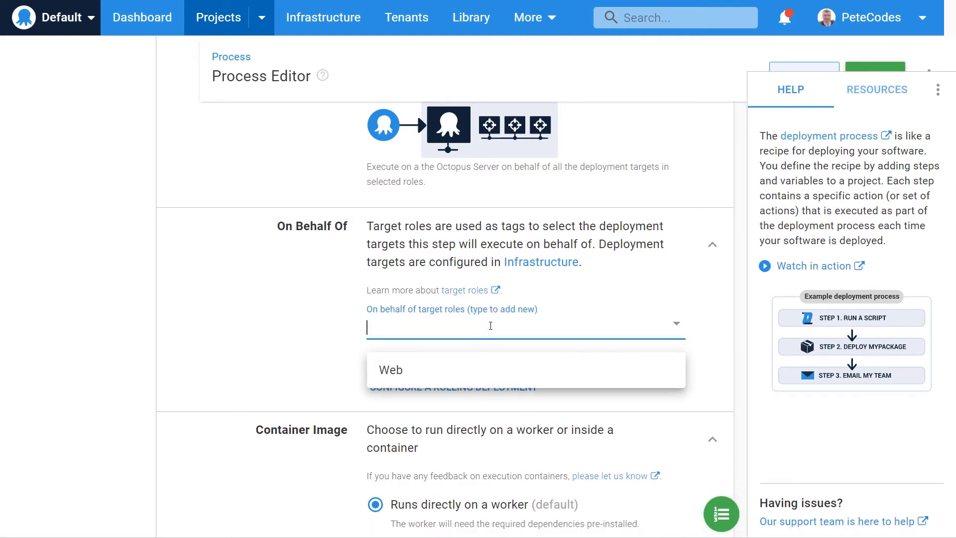
click(420, 370)
Step: Choose PeteCodes as the package ID from the built-in Octopus Server feed
scroll(306, 357, down, 4)
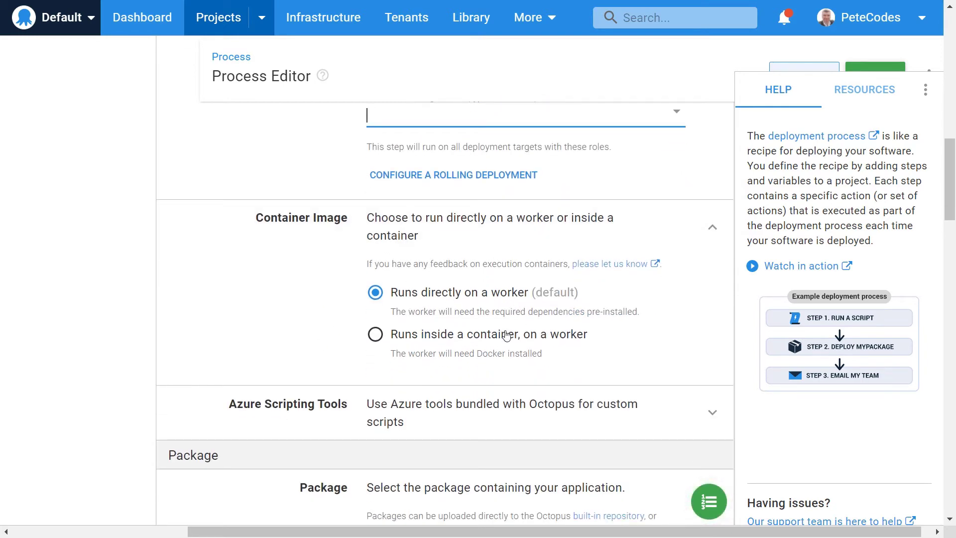
scroll(316, 386, down, 3)
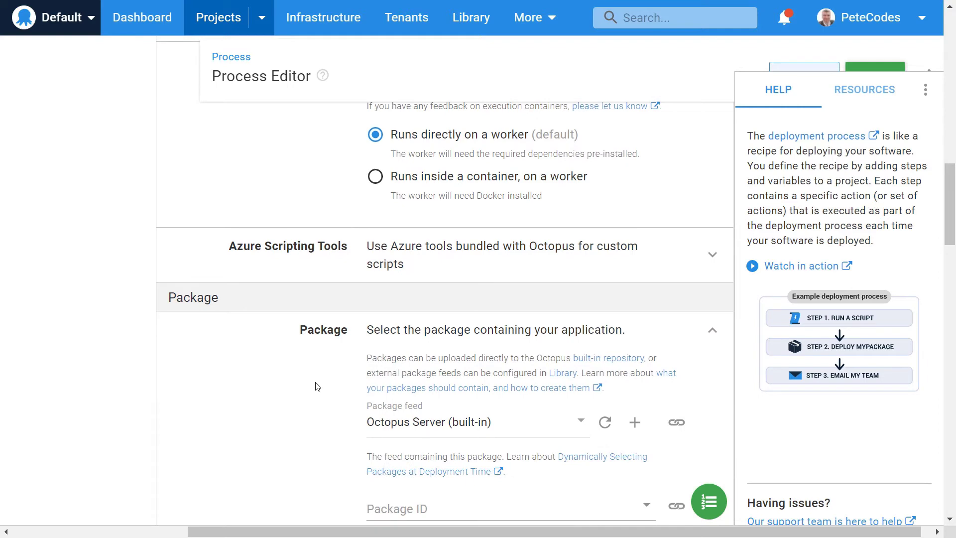
scroll(316, 386, down, 2)
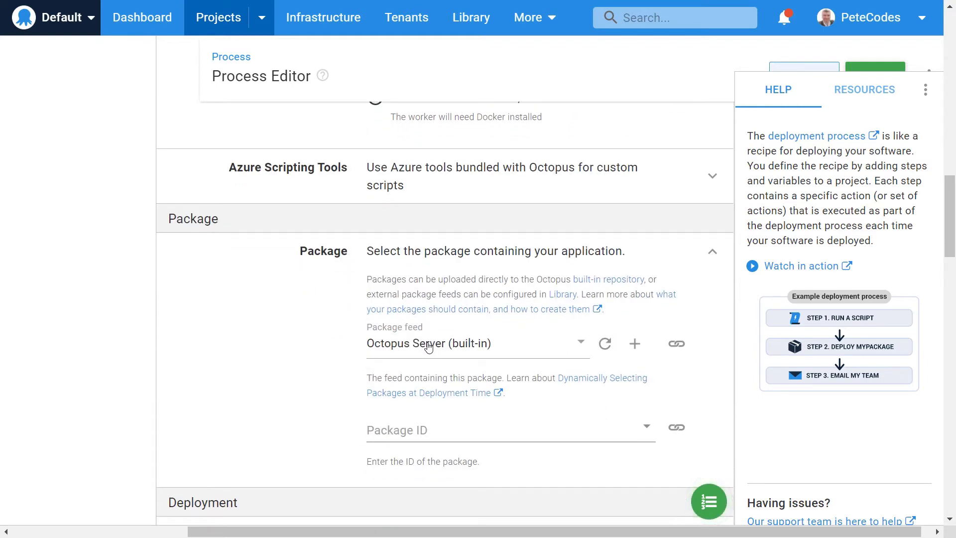
scroll(288, 357, down, 2)
click(560, 348)
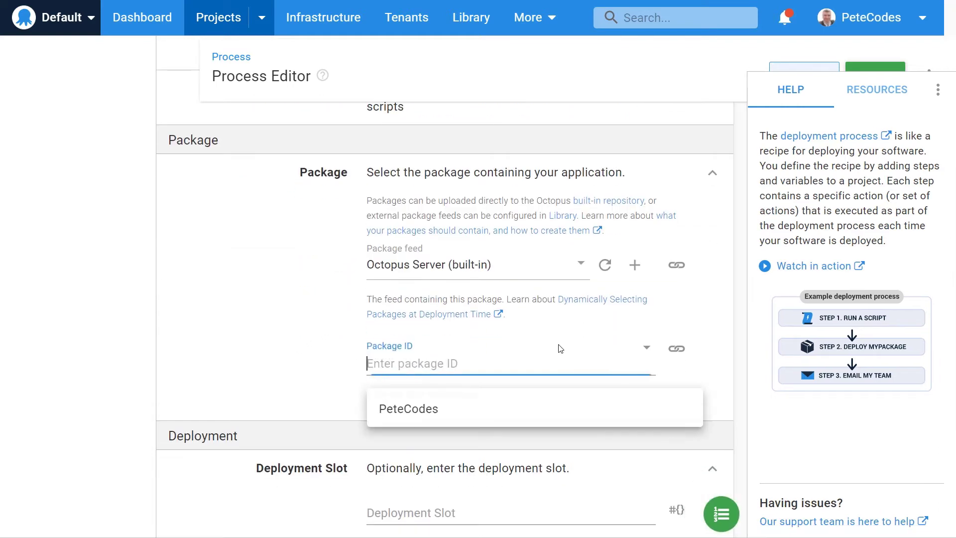
click(420, 414)
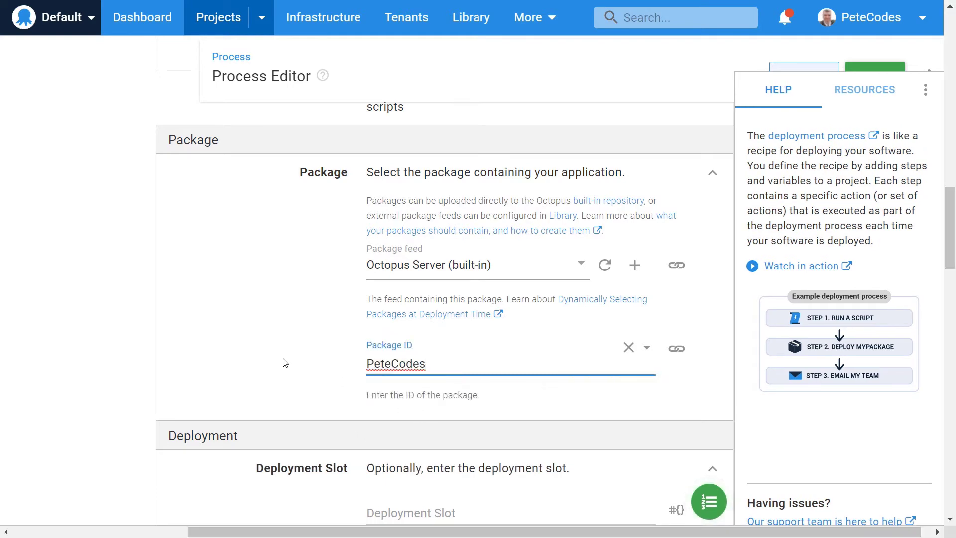
Step: Examine the optional deployment settings, from deployment slot and physical path through file comparison method and legacy mode
scroll(285, 362, down, 6)
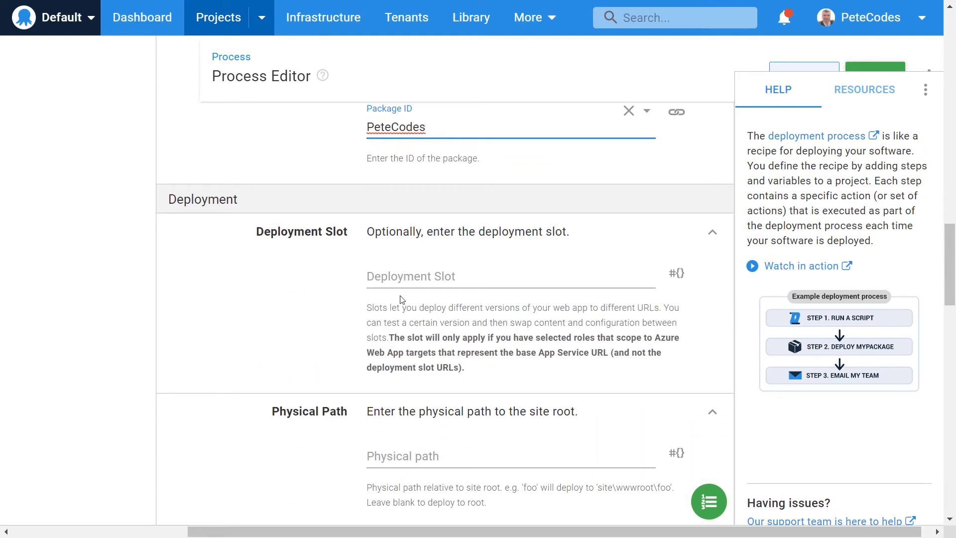
click(401, 277)
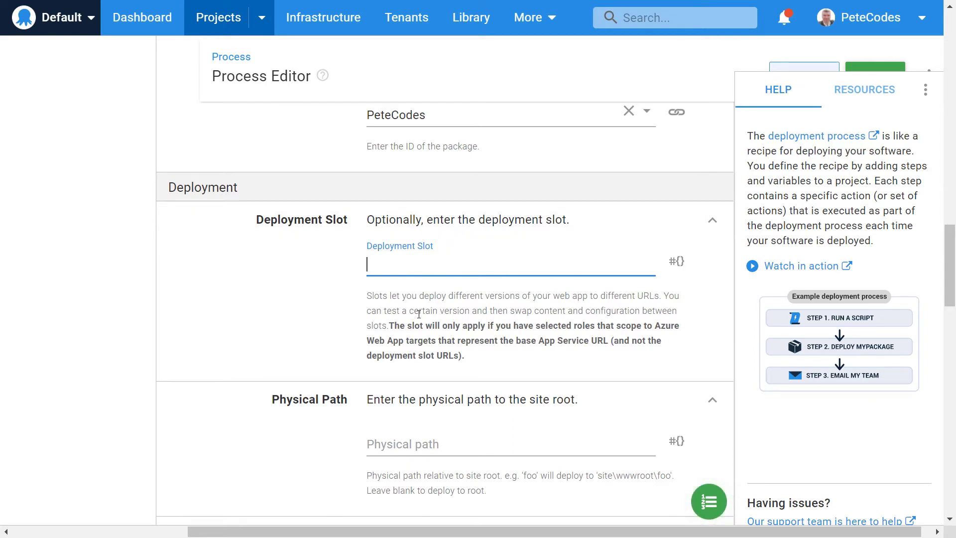
scroll(405, 306, down, 2)
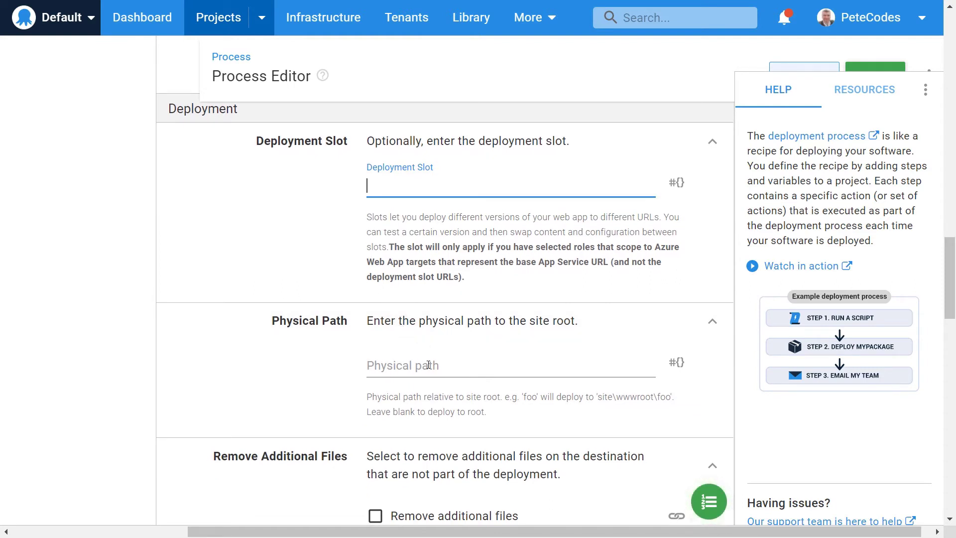
click(429, 364)
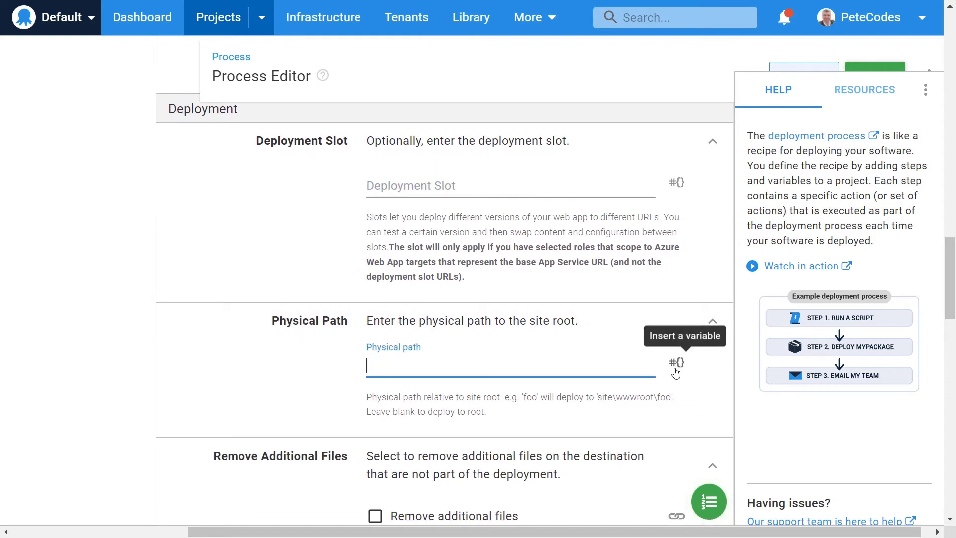
scroll(426, 382, down, 4)
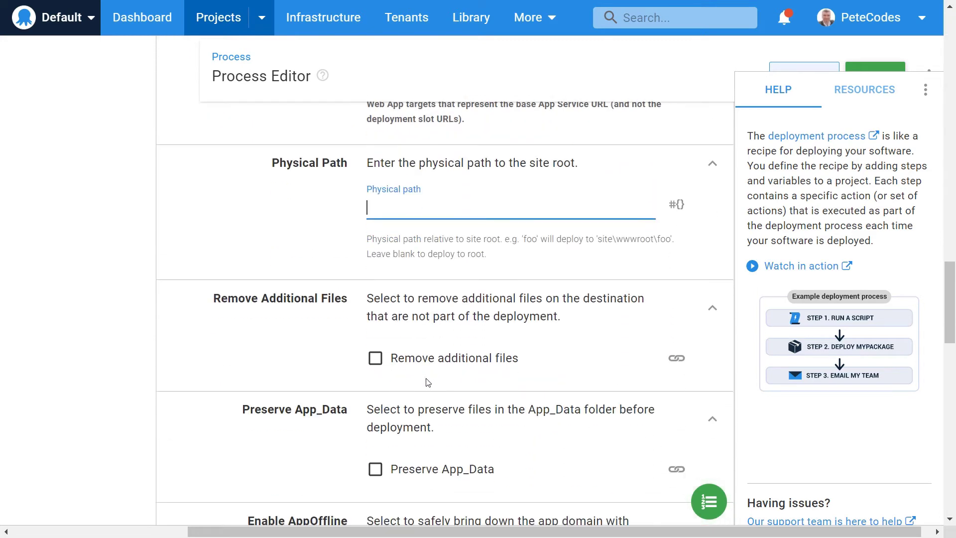
scroll(426, 383, down, 2)
scroll(426, 382, down, 2)
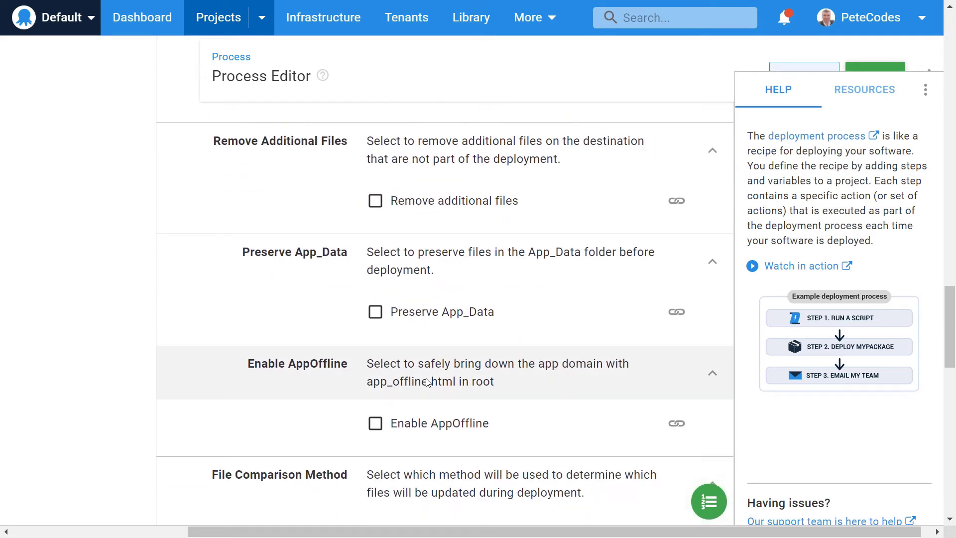
scroll(426, 382, down, 4)
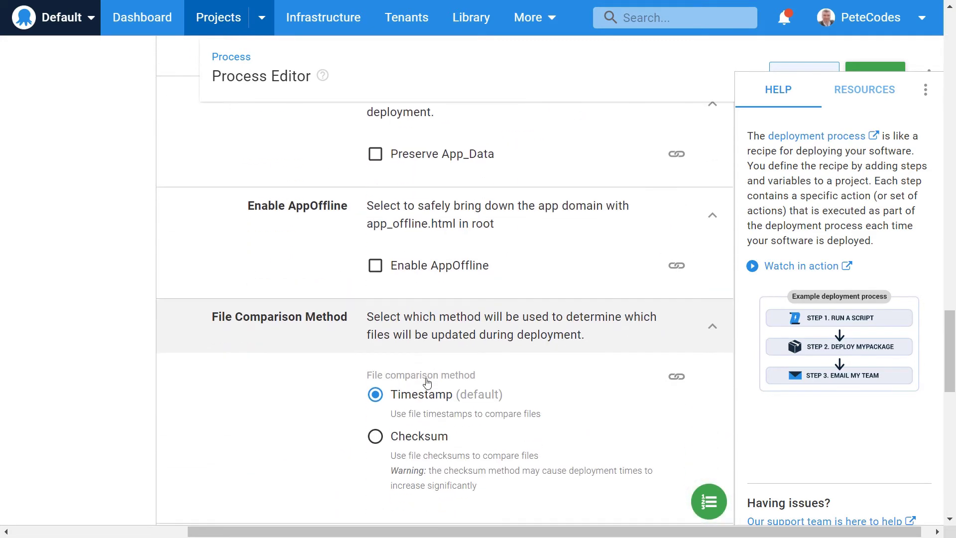
scroll(426, 382, down, 8)
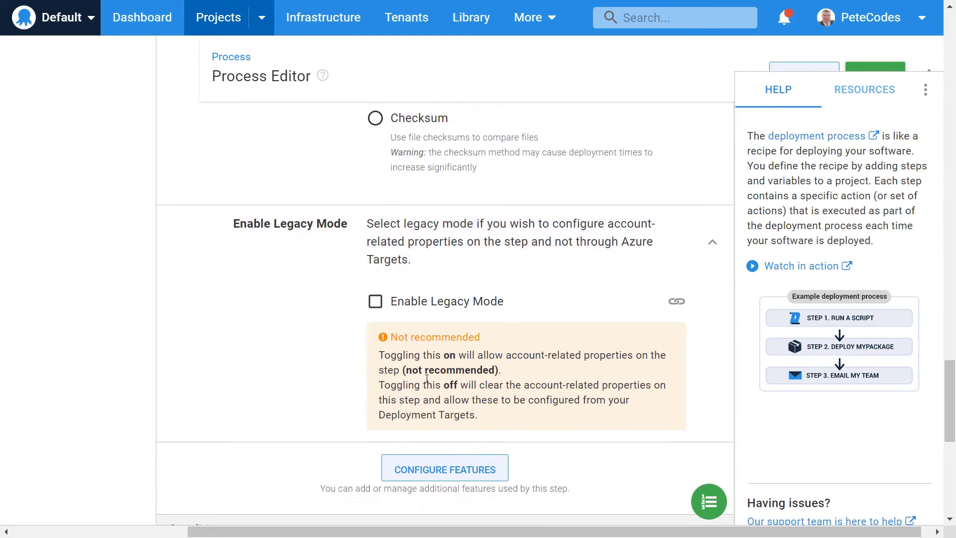
Step: Enable the Structured Configuration Variables feature for the deployment step
scroll(427, 379, down, 4)
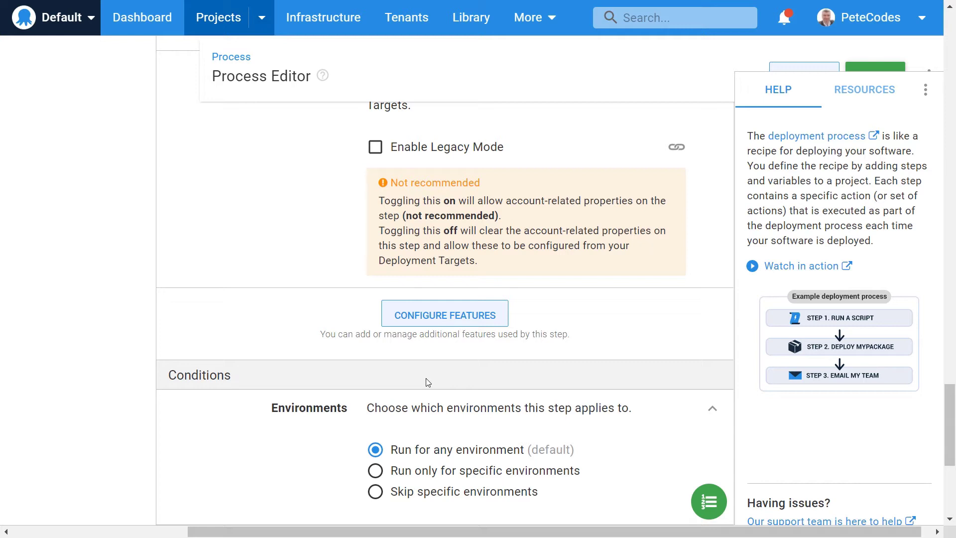
scroll(595, 322, down, 1)
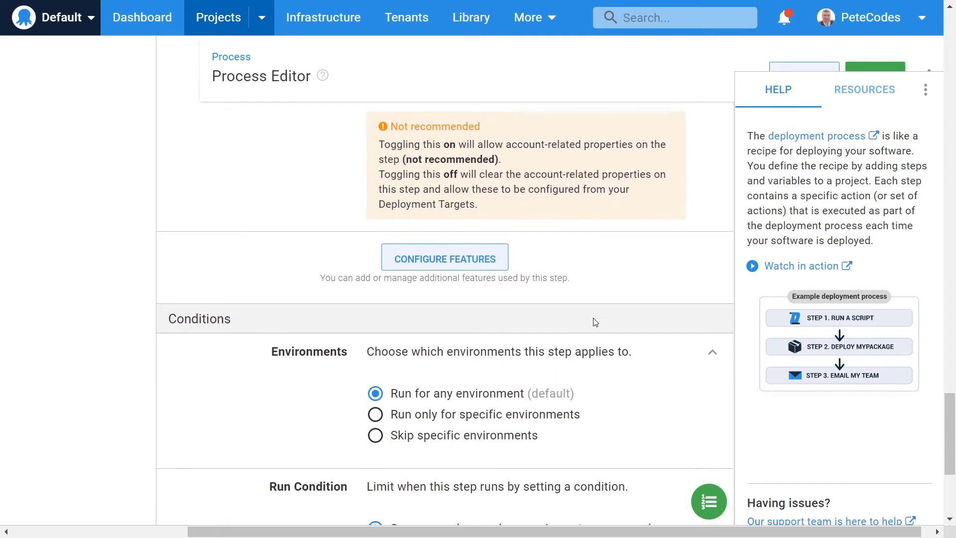
click(463, 260)
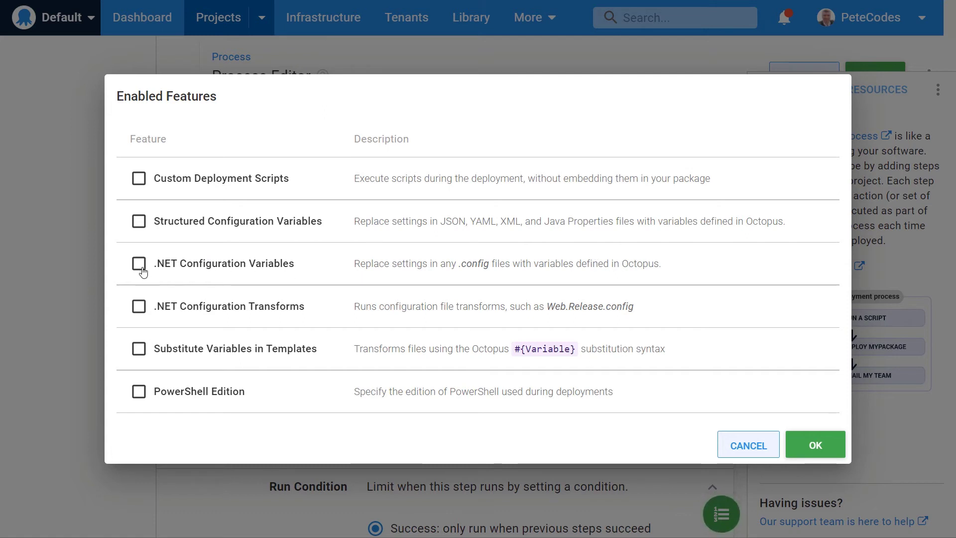
click(139, 221)
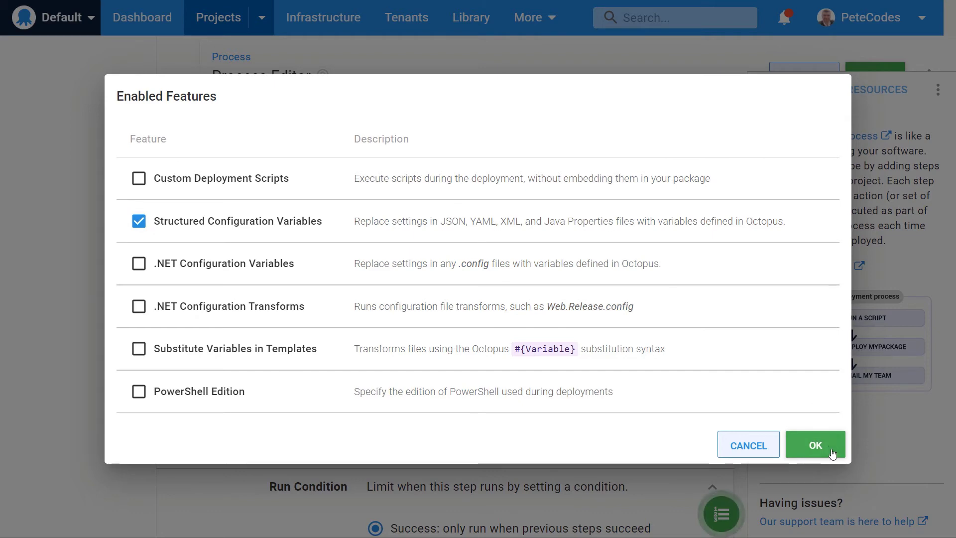
click(815, 444)
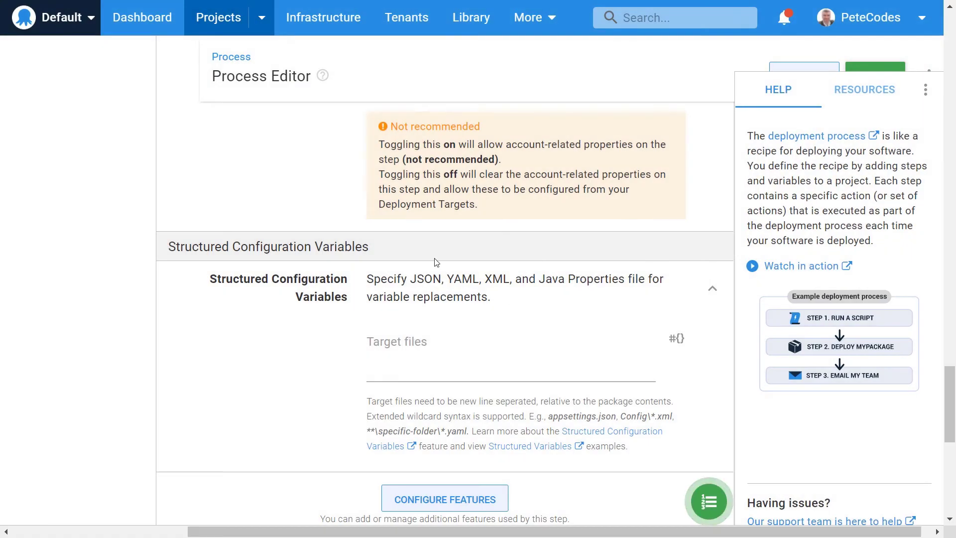
Step: Set the structured configuration variables' target files to **\appsettings.json
scroll(436, 263, down, 2)
click(421, 292)
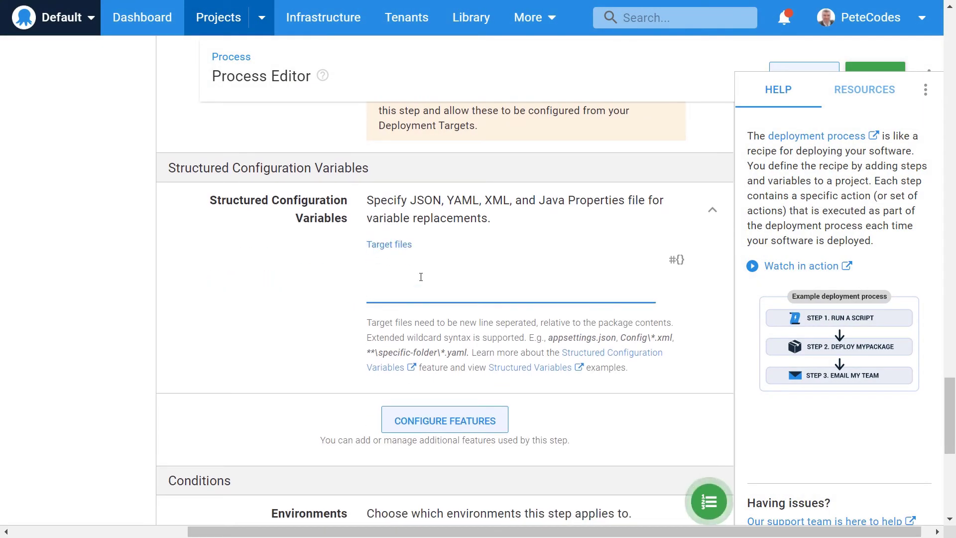
text(appsettings.json)
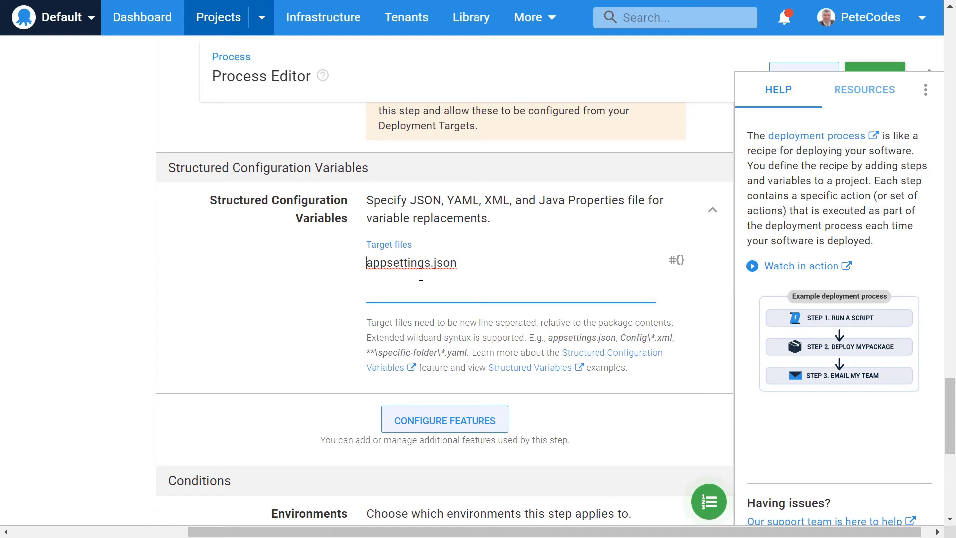
key(Home)
text(**\)
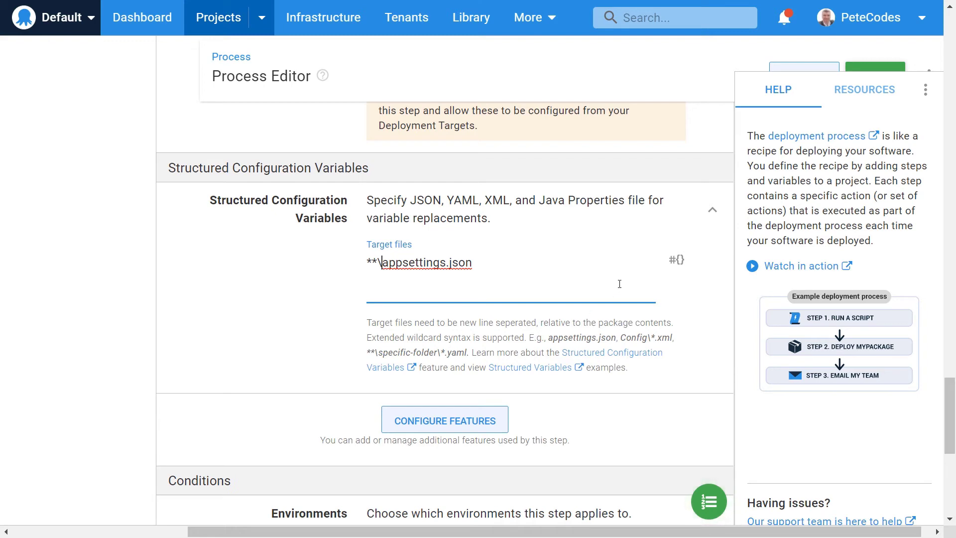
Step: Review the deployment step's environment, run and required conditions, and save the process
scroll(620, 284, up, 3)
scroll(619, 284, down, 10)
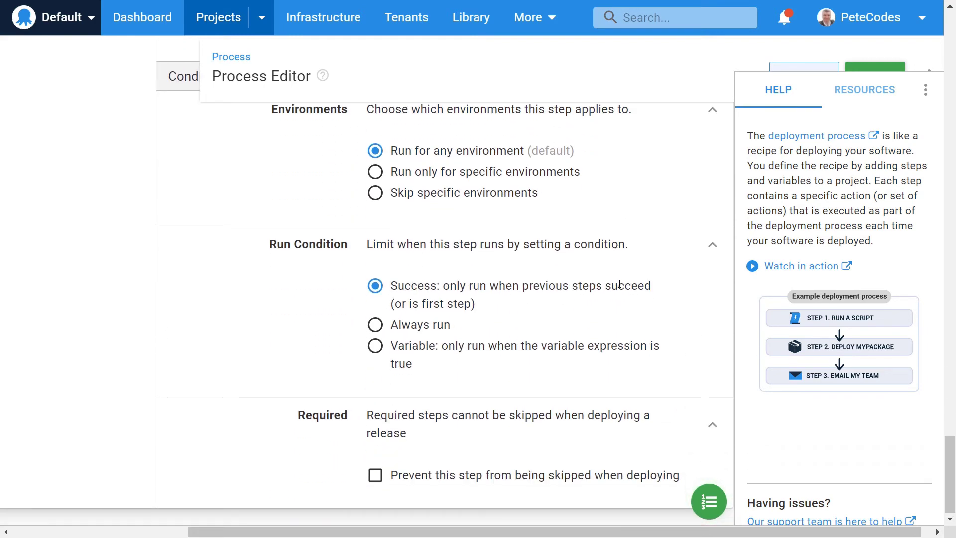
scroll(619, 284, down, 1)
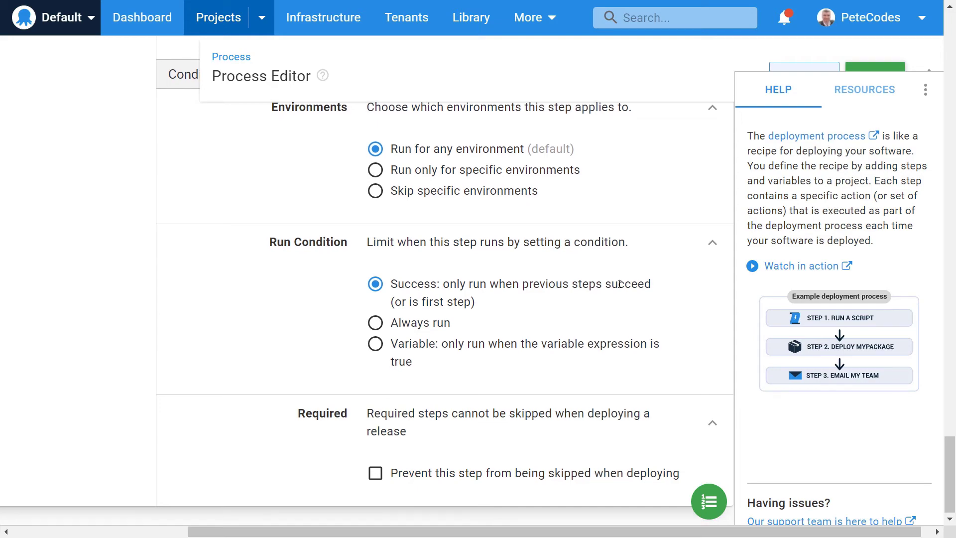
scroll(620, 288, up, 20)
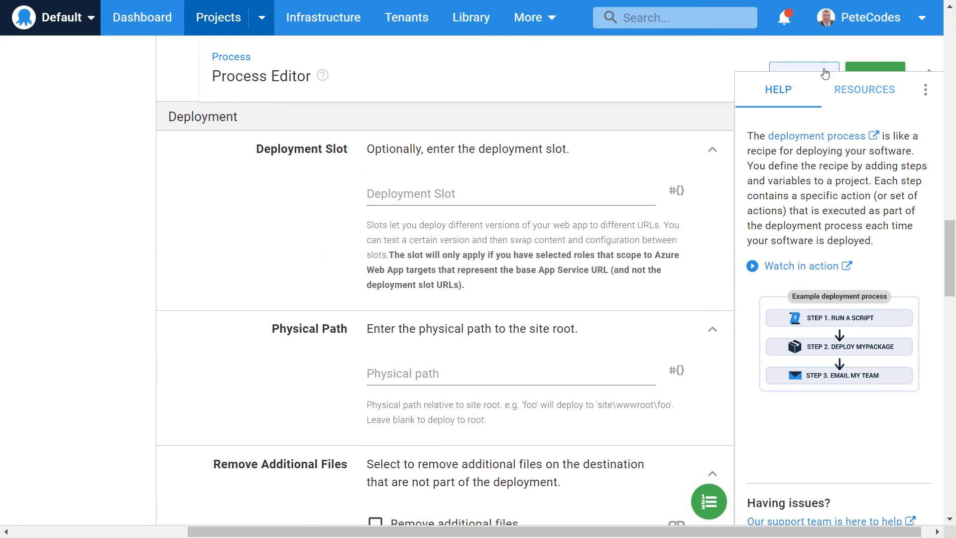
click(874, 70)
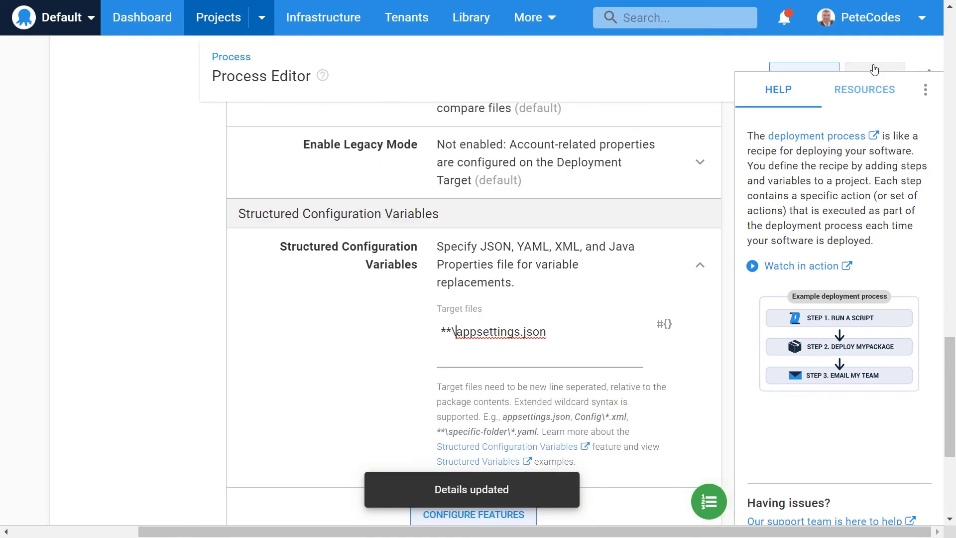
Step: Start adding another step to the deployment process and filter the step templates to Built-in Steps
scroll(577, 321, up, 20)
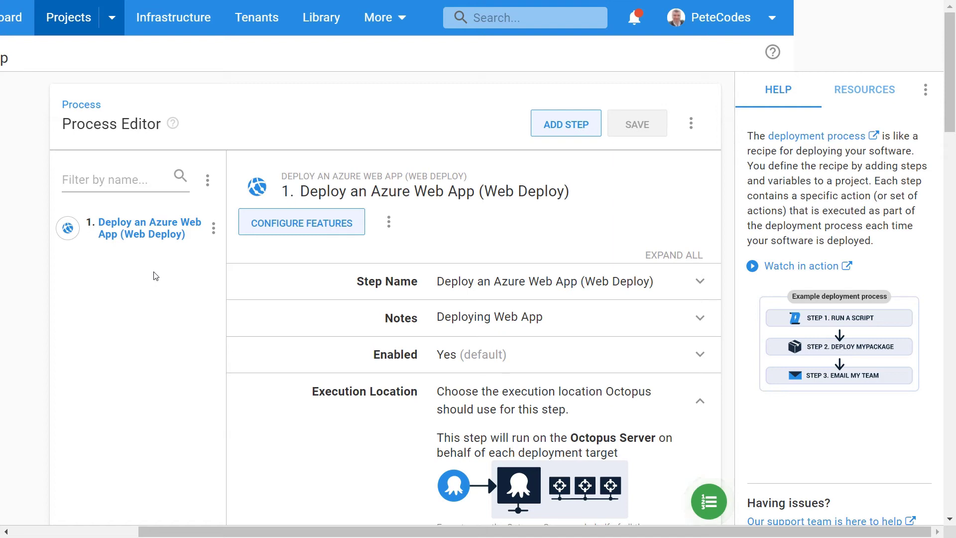
click(590, 128)
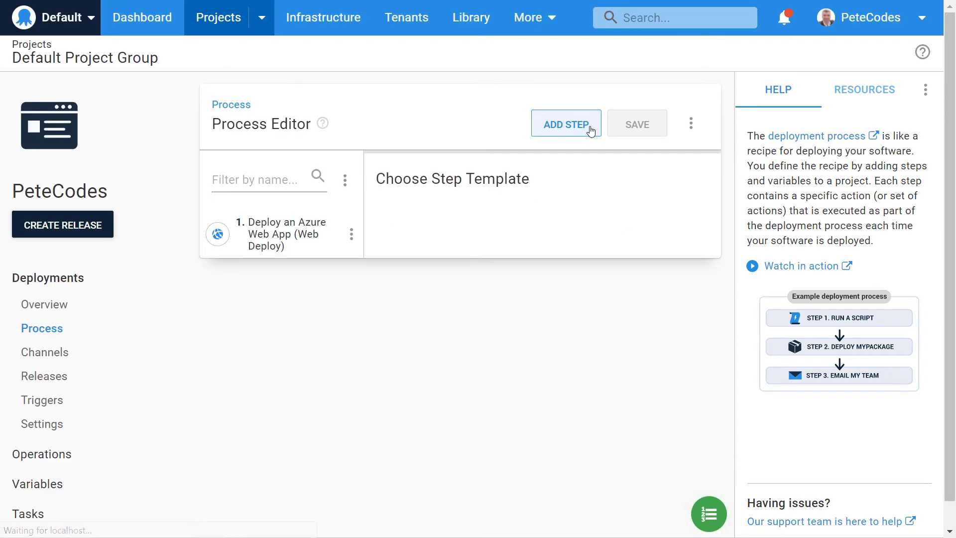
scroll(593, 226, down, 4)
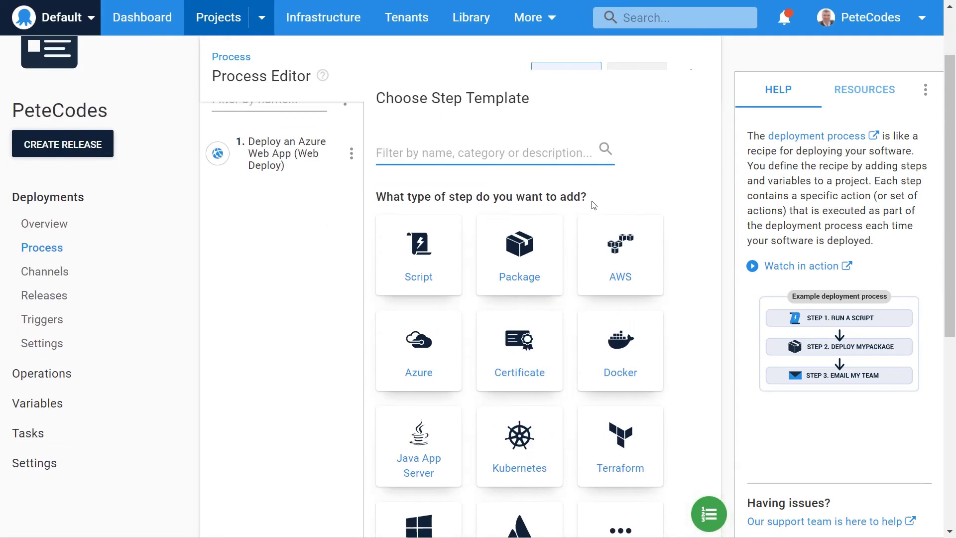
scroll(593, 206, down, 5)
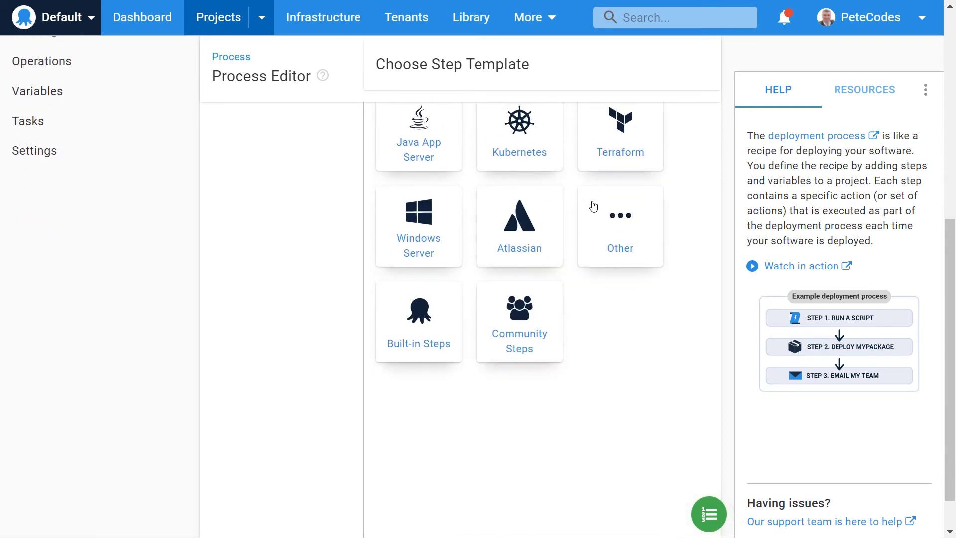
click(424, 271)
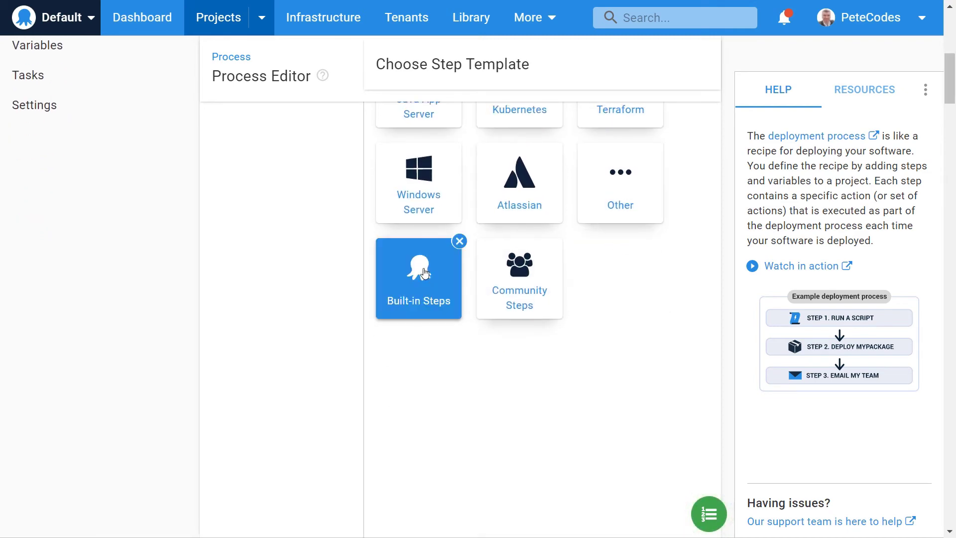
Step: Find the Manual Intervention Required template among the installed step templates and add it to the process
scroll(505, 297, down, 5)
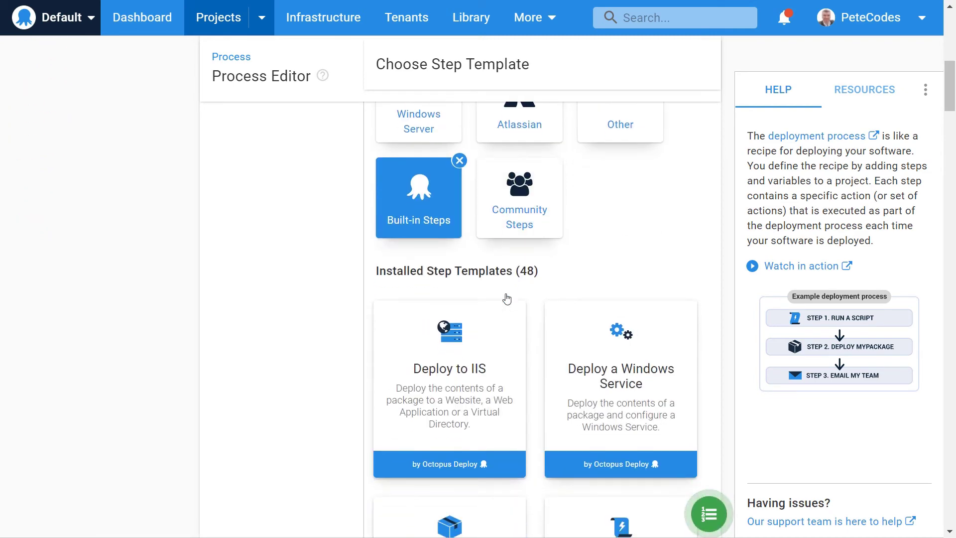
scroll(505, 298, down, 5)
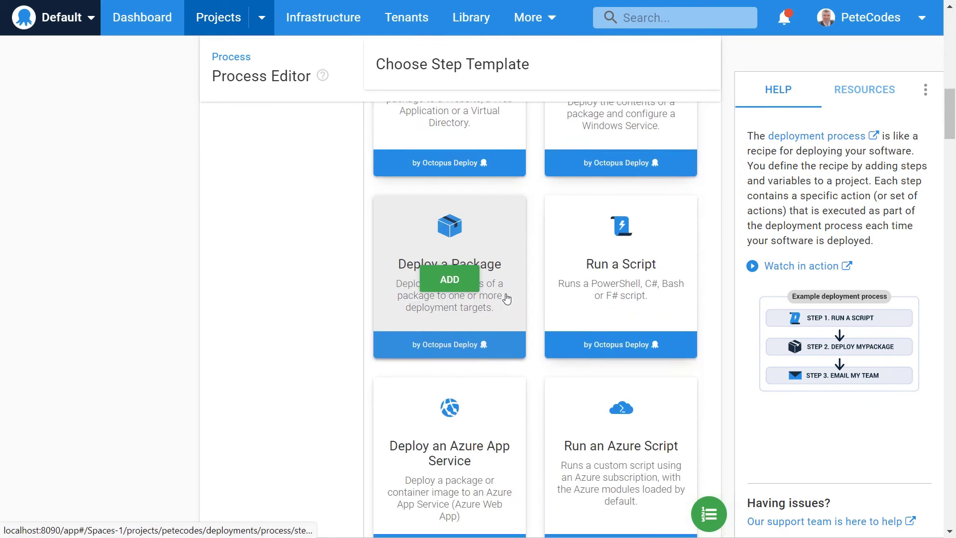
scroll(507, 298, down, 4)
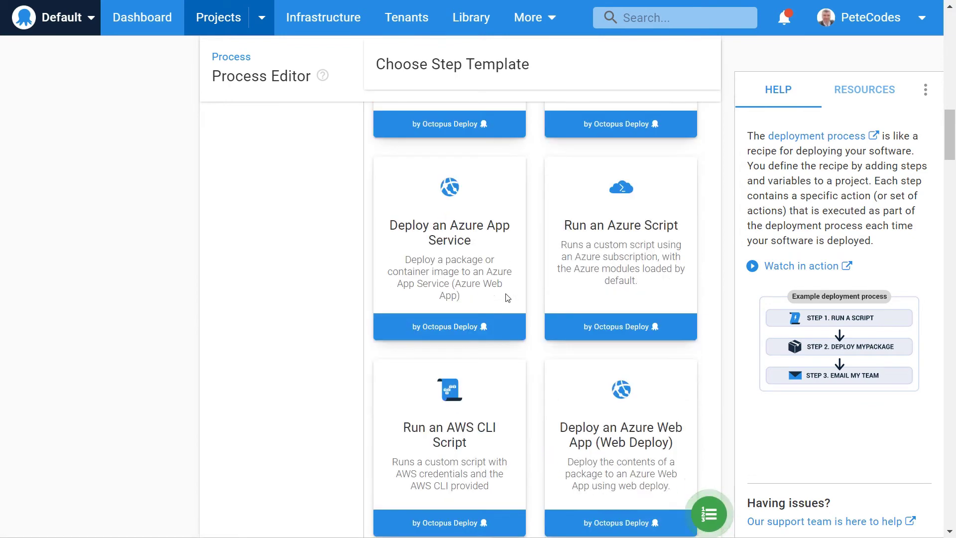
scroll(506, 298, down, 1)
scroll(506, 299, down, 4)
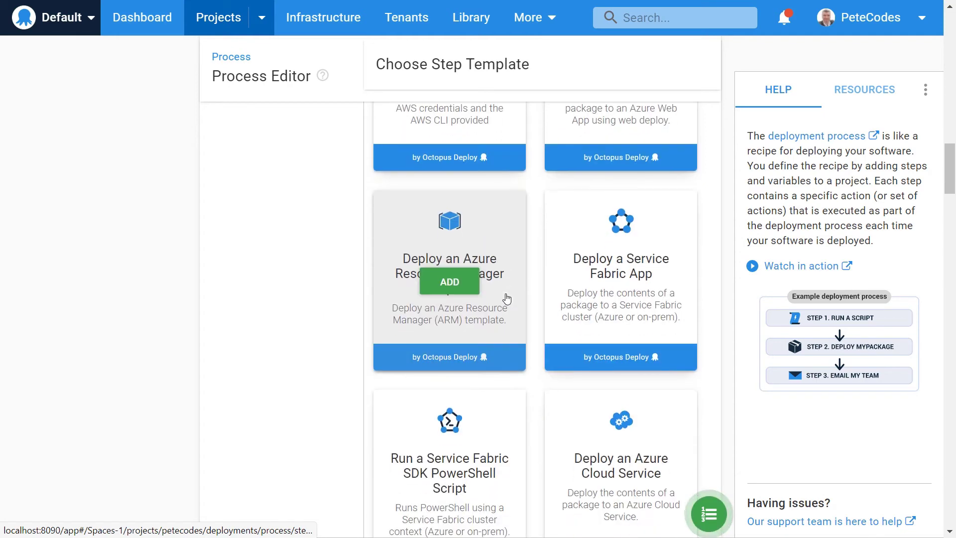
scroll(506, 298, down, 4)
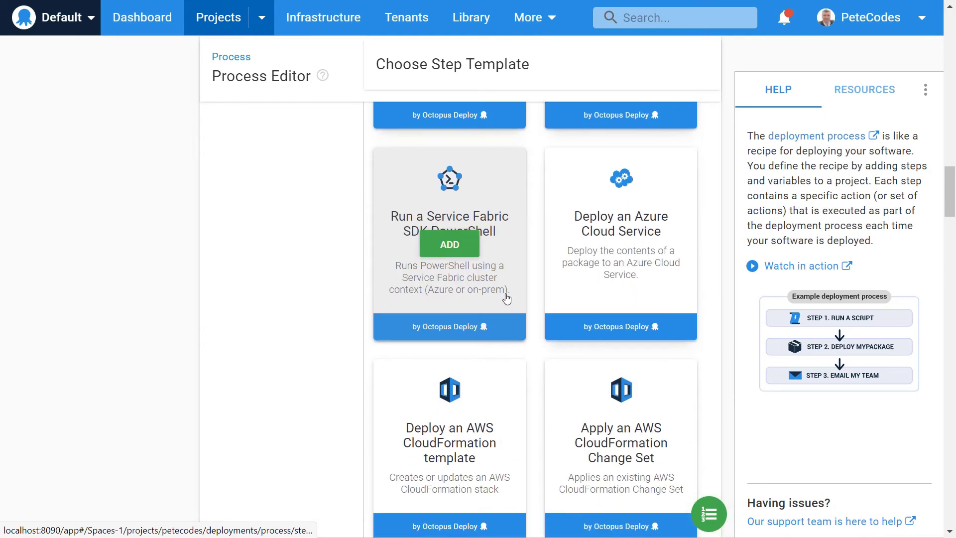
scroll(506, 298, down, 4)
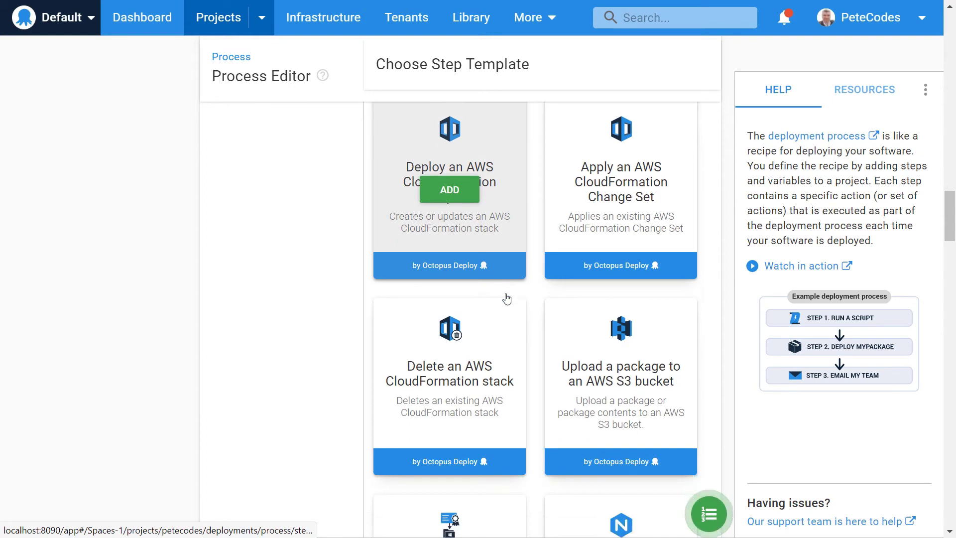
scroll(506, 298, down, 3)
scroll(506, 299, down, 2)
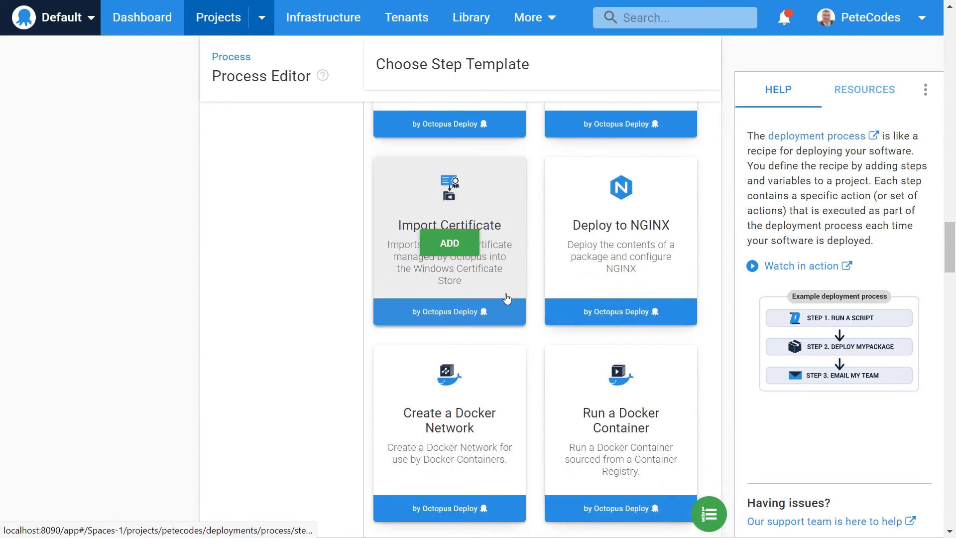
scroll(506, 298, down, 2)
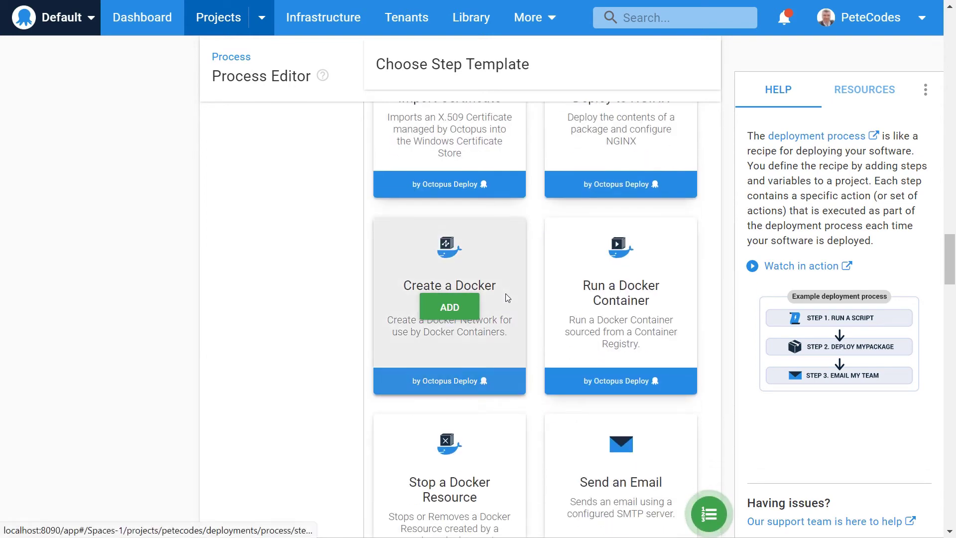
scroll(506, 298, down, 5)
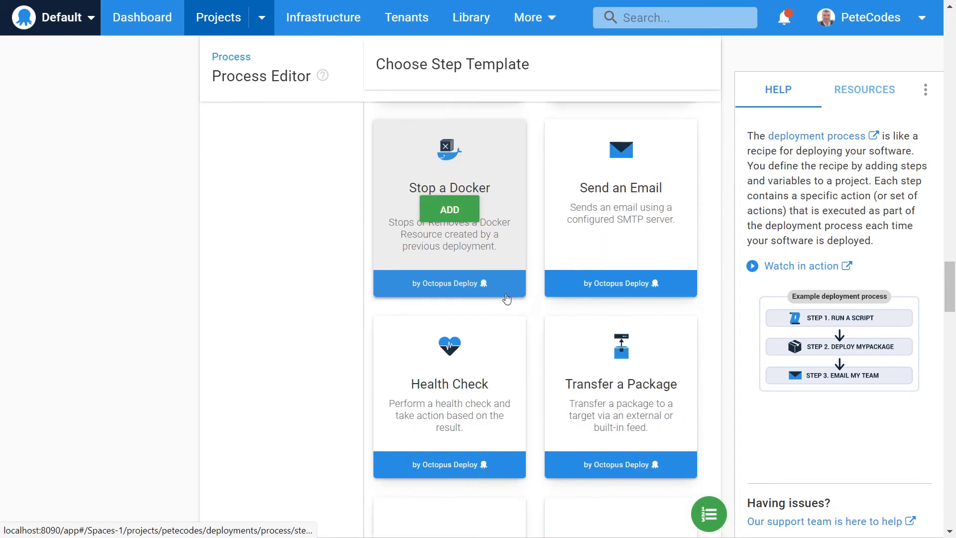
scroll(507, 298, down, 4)
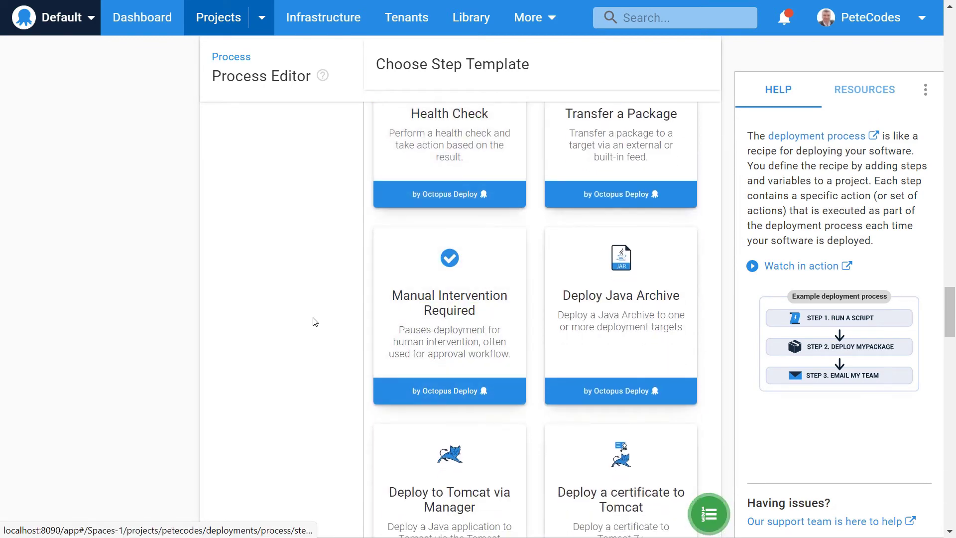
click(461, 321)
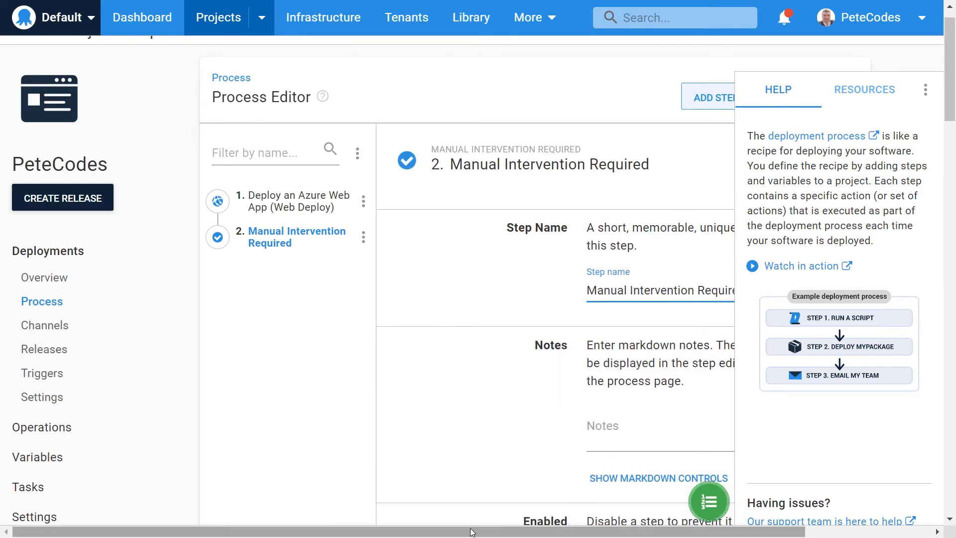
Step: Enter "Please approve this release" as the manual intervention step's instructions
drag(465, 530, 745, 520)
scroll(364, 436, down, 8)
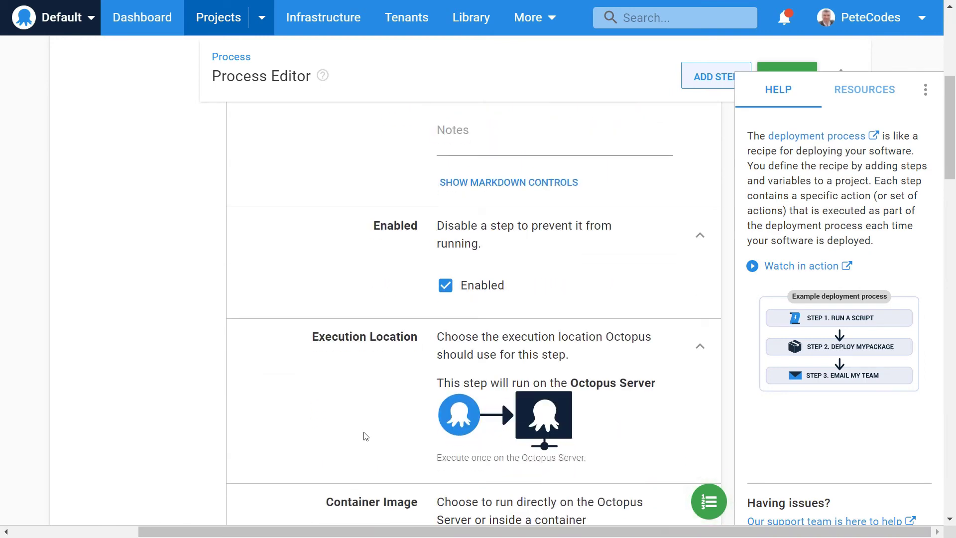
scroll(366, 436, down, 6)
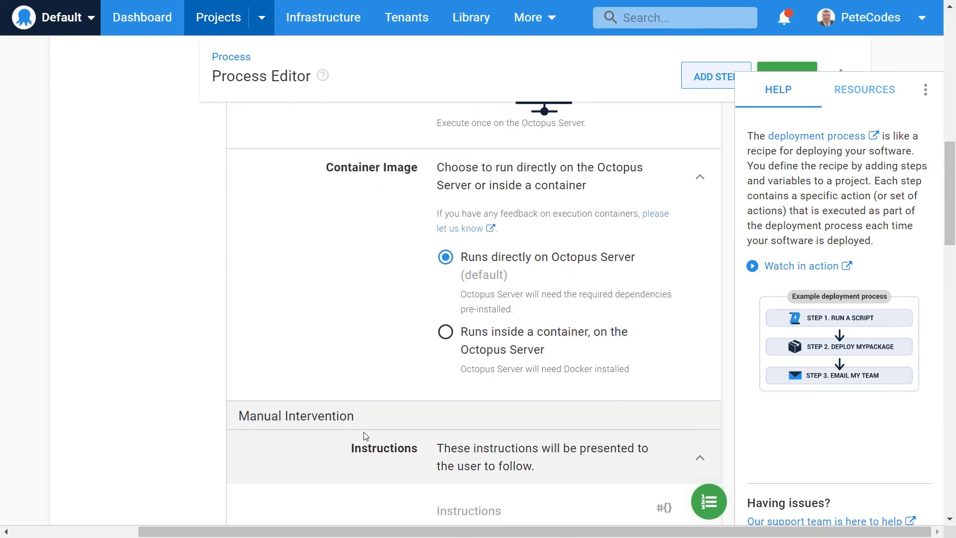
scroll(365, 437, down, 2)
click(490, 353)
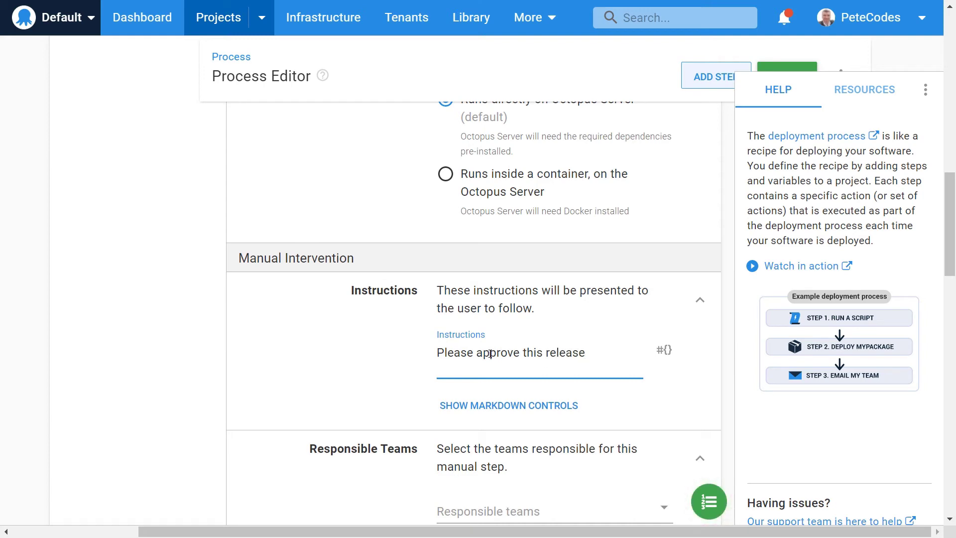
Step: Assign Octopus Managers and Octopus Administrators as the responsible teams for the manual intervention
scroll(490, 353, down, 4)
click(595, 359)
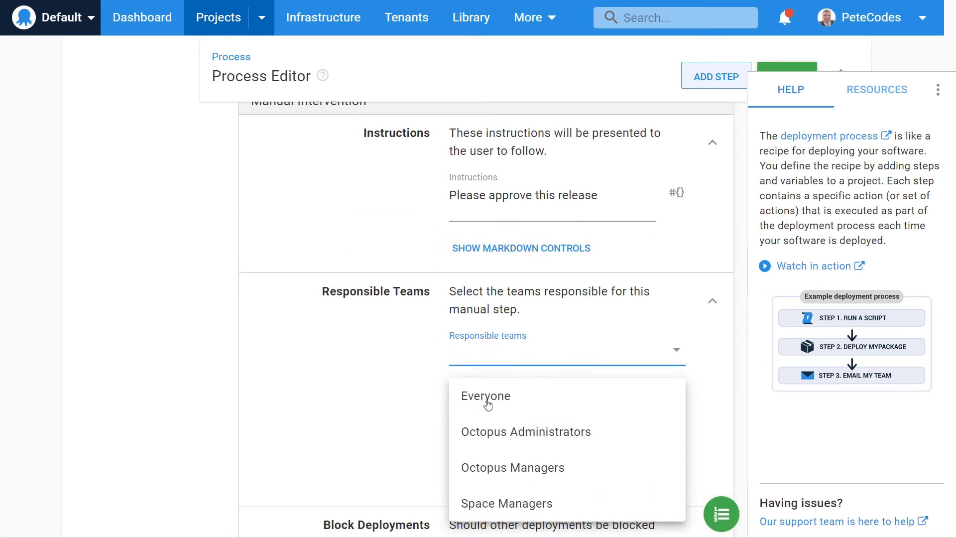
click(551, 470)
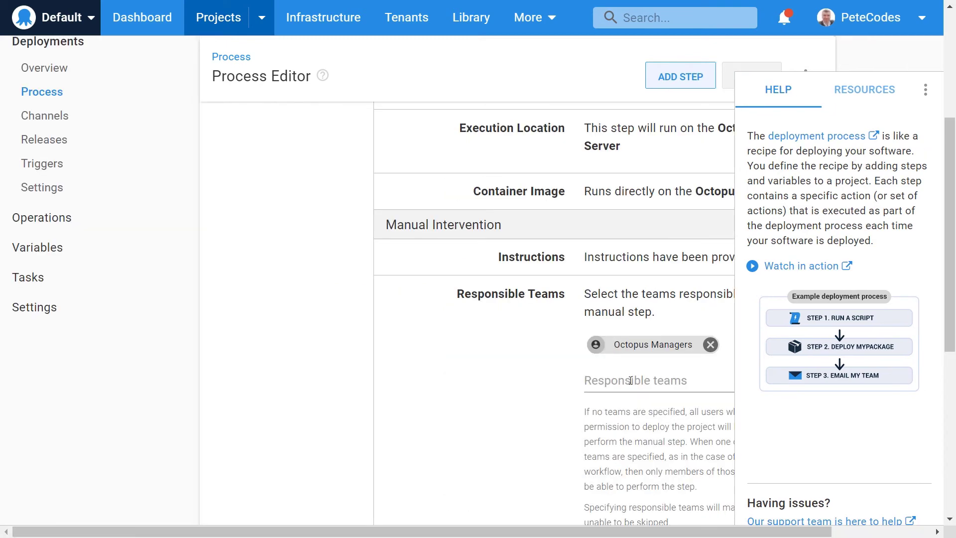
click(655, 457)
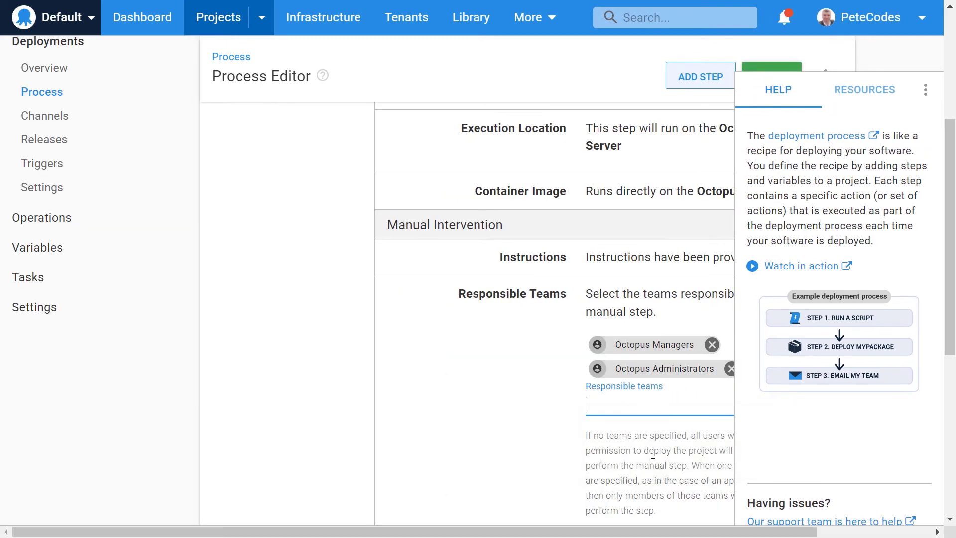
Step: Limit the manual intervention step to run only for the Production environment, and save the process
scroll(332, 408, down, 8)
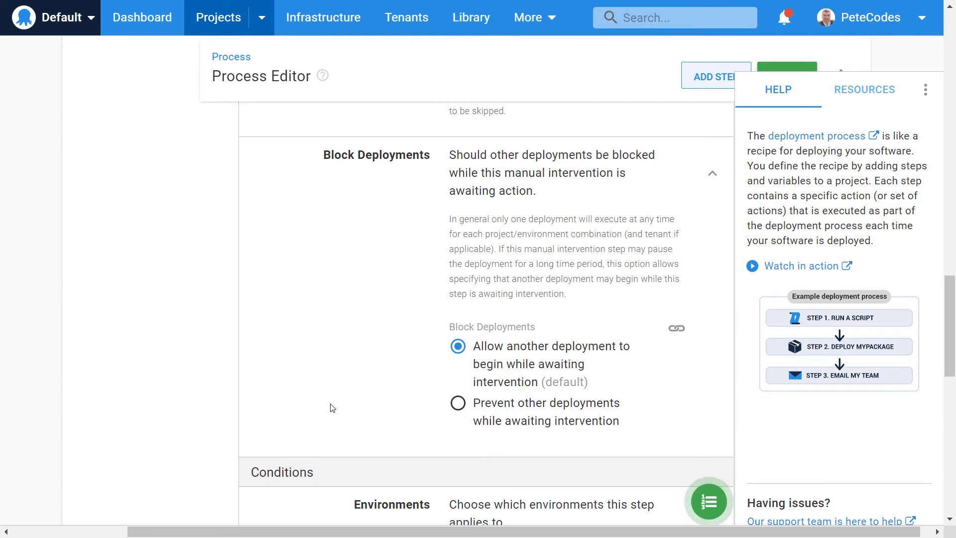
scroll(332, 408, down, 6)
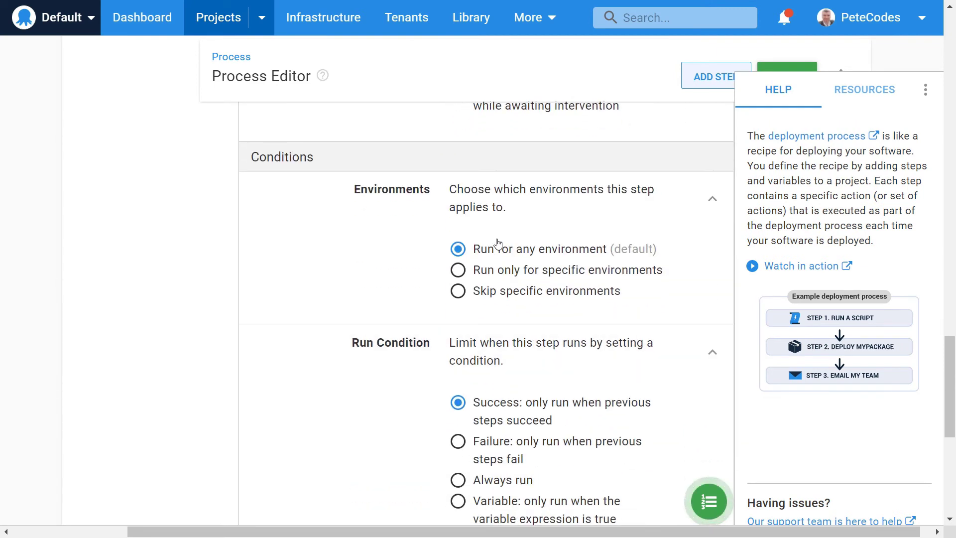
click(518, 271)
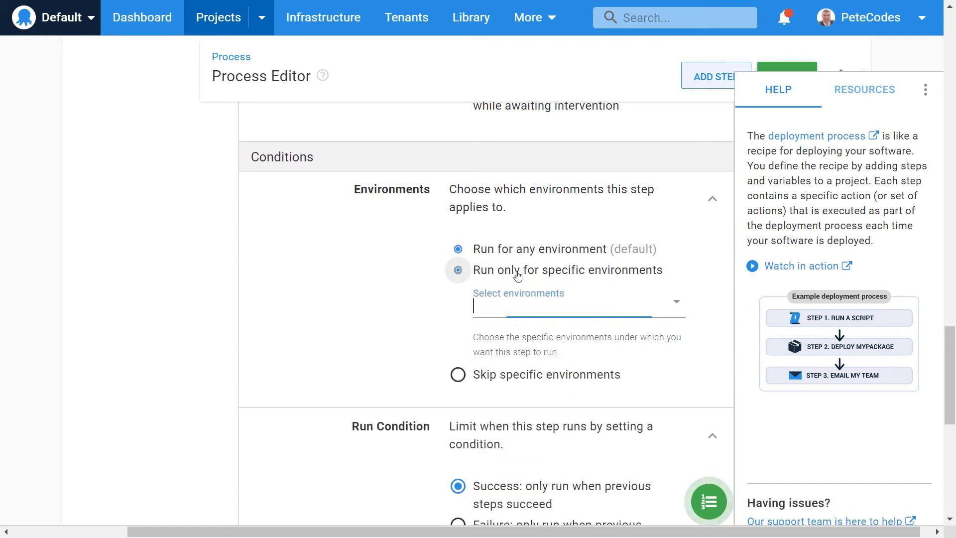
click(679, 302)
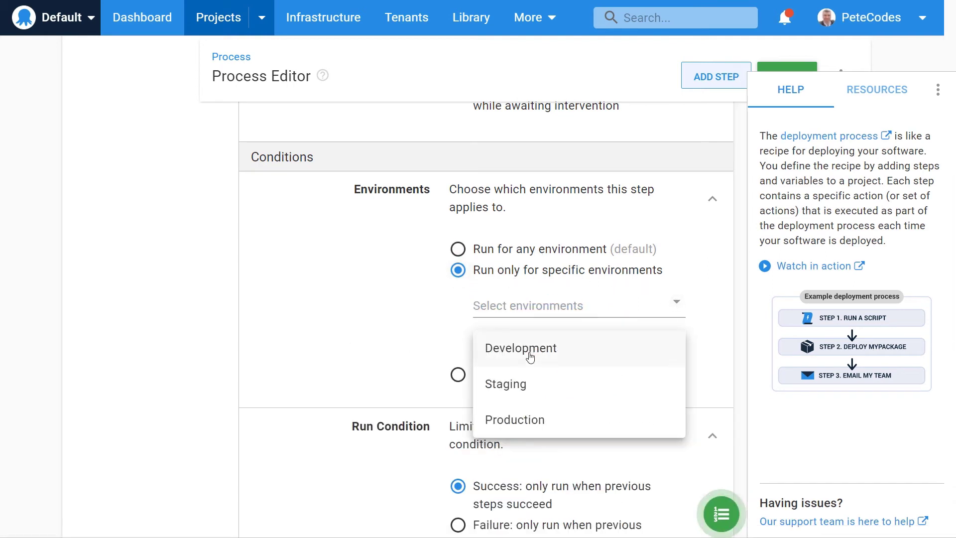
click(542, 423)
scroll(390, 374, down, 5)
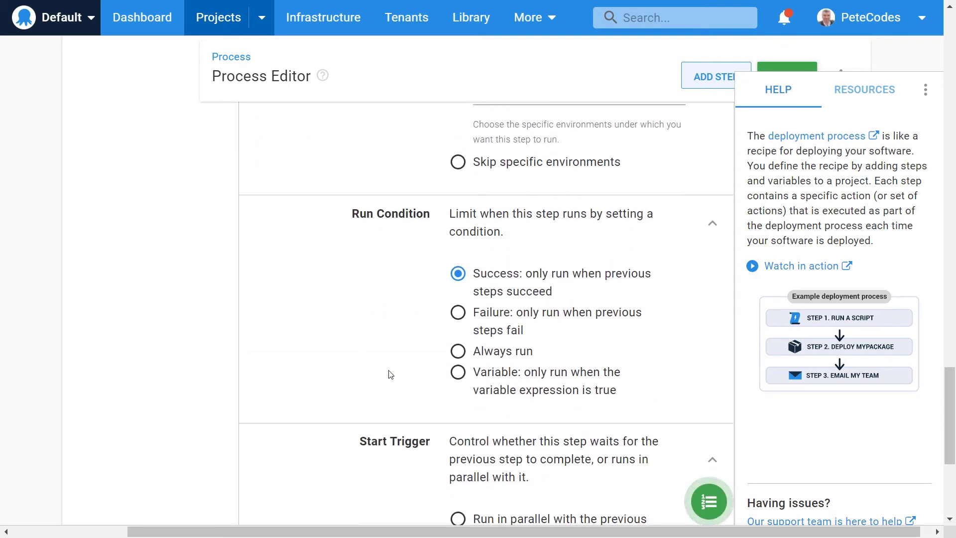
click(790, 69)
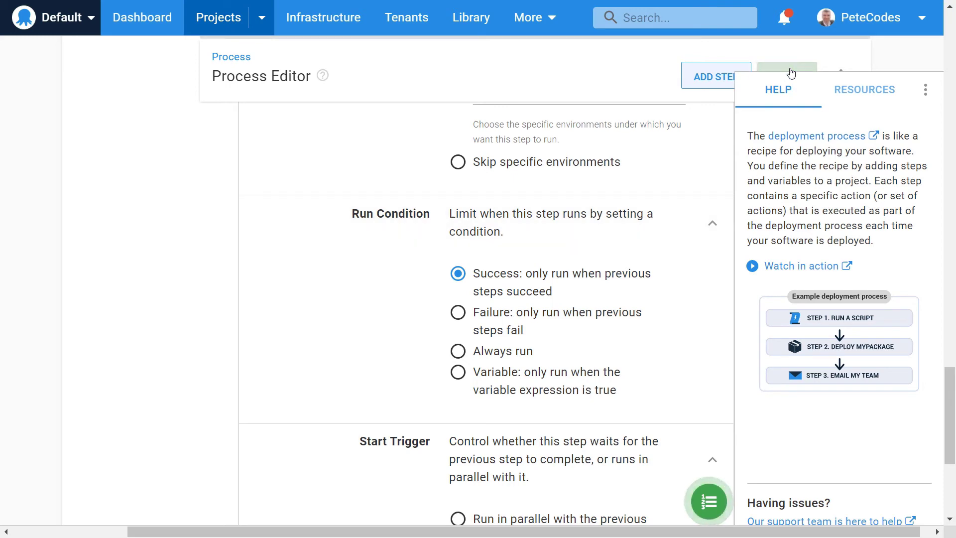
Step: Reorder the process so Manual Intervention Required comes before Deploy an Azure Web App (Web Deploy), and save it
scroll(559, 375, up, 6)
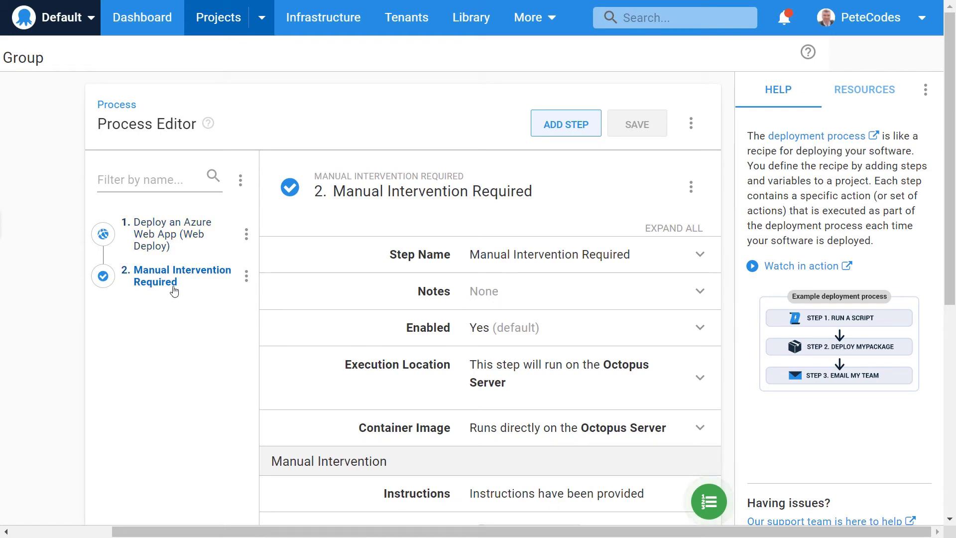
click(240, 180)
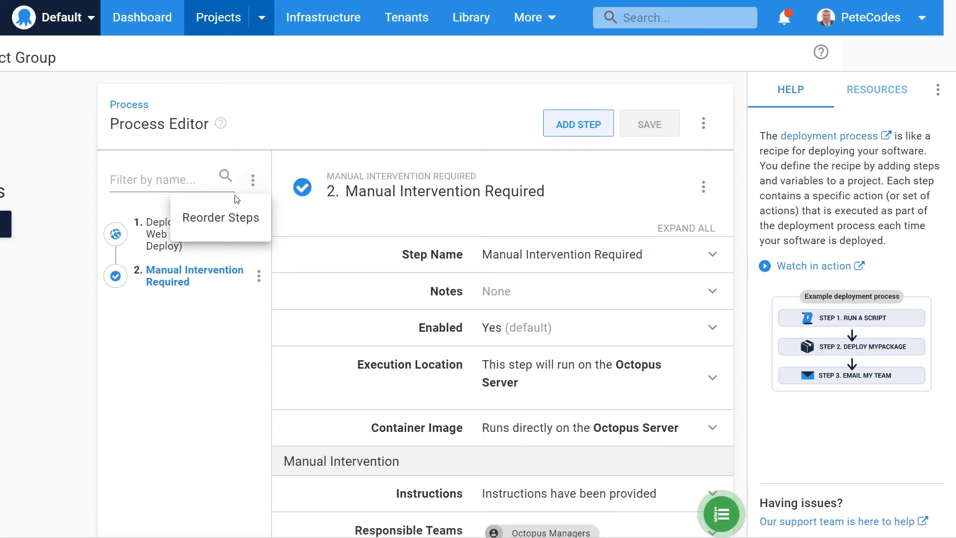
click(231, 218)
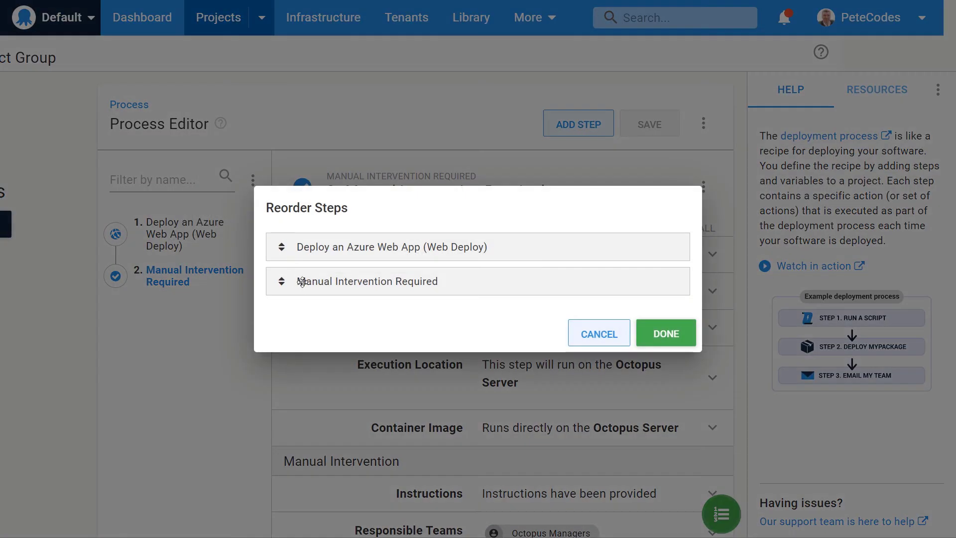
drag(302, 282, 587, 249)
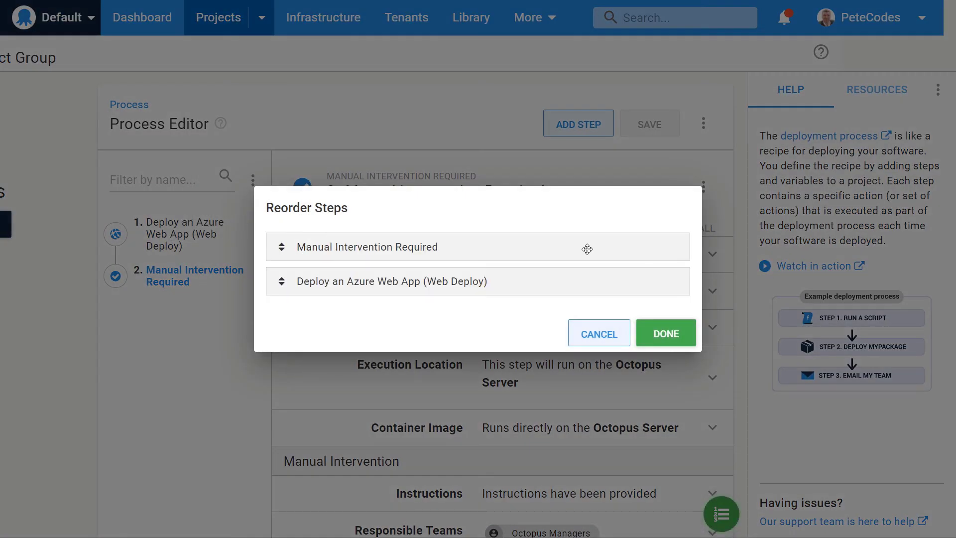
click(663, 326)
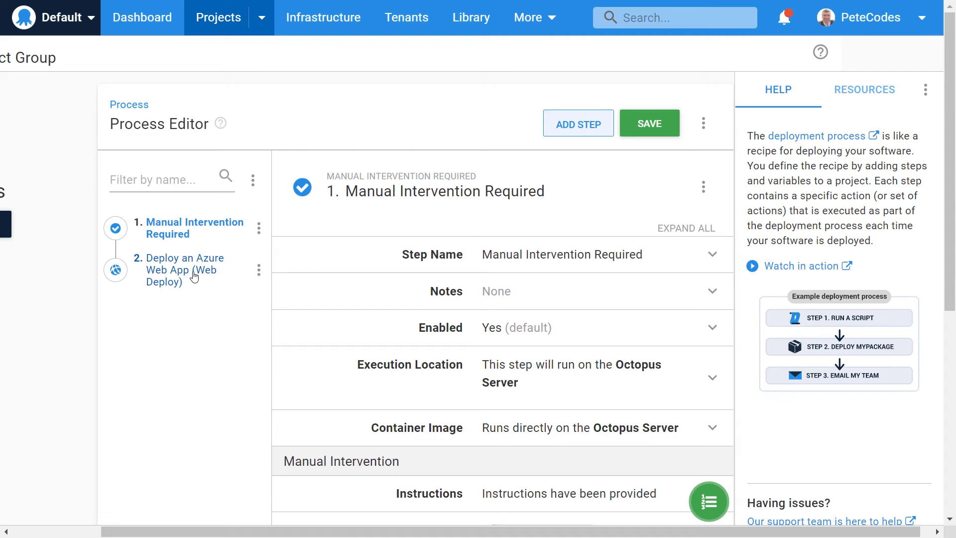
click(660, 123)
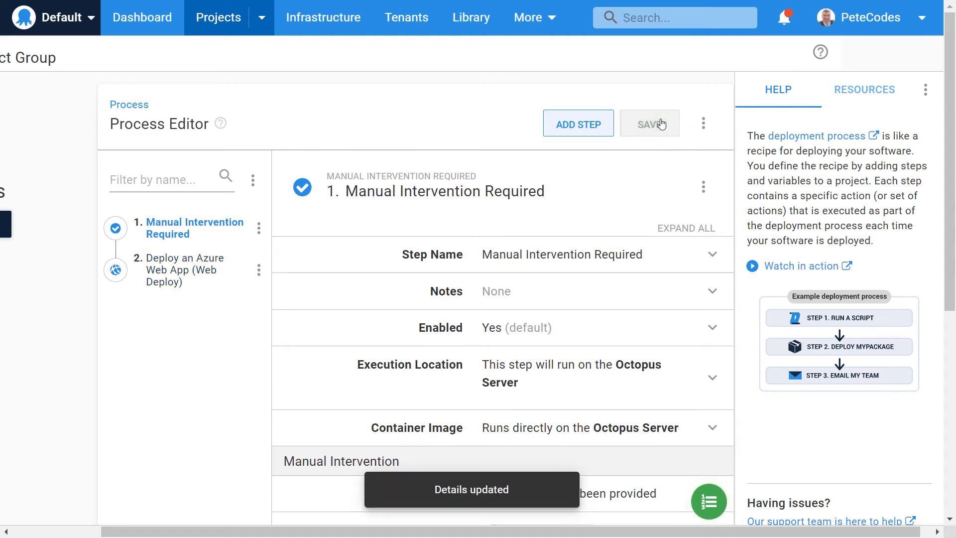
Step: Return to the projects list and open the PeteCodes project's overview
click(228, 22)
click(117, 245)
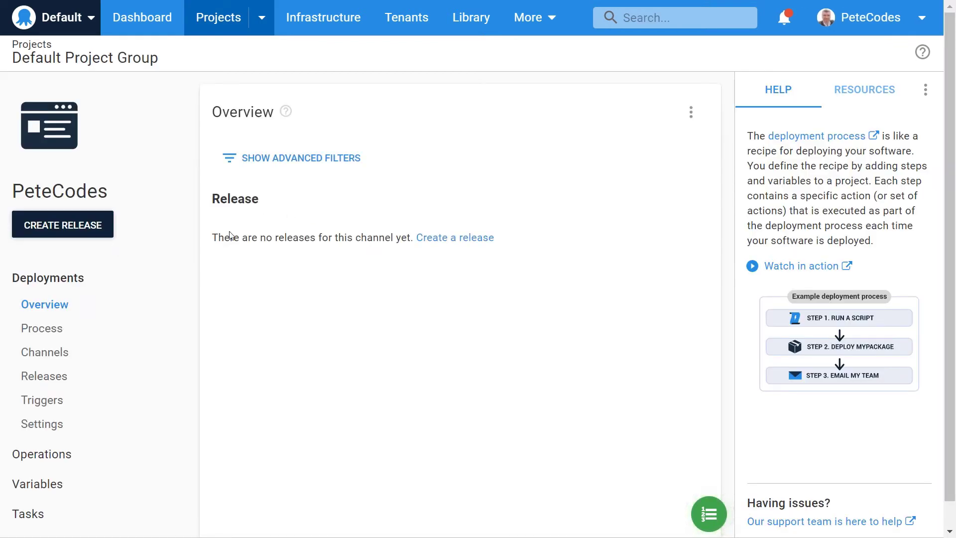
Step: Start a new release for the PeteCodes project at version 0.0.1 and read the additional version numbering information
click(468, 241)
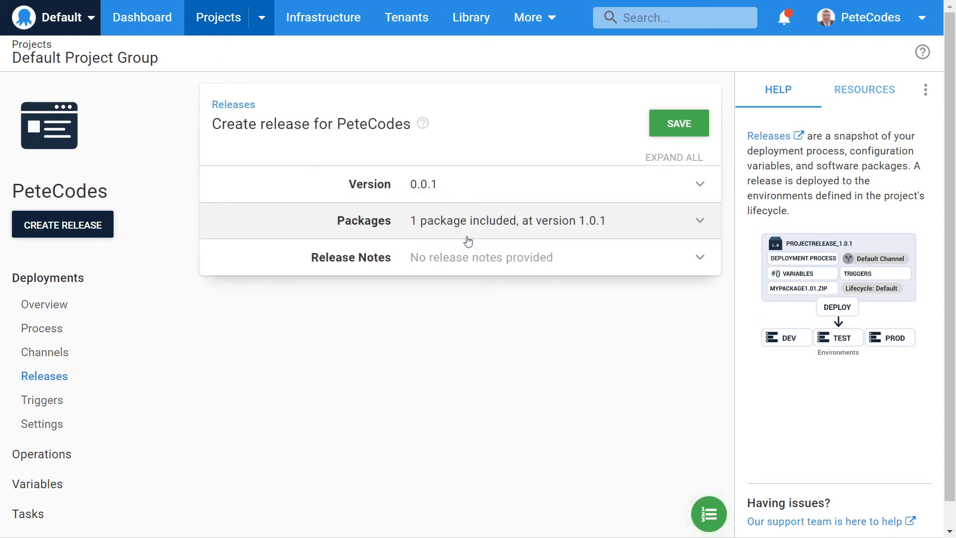
click(440, 179)
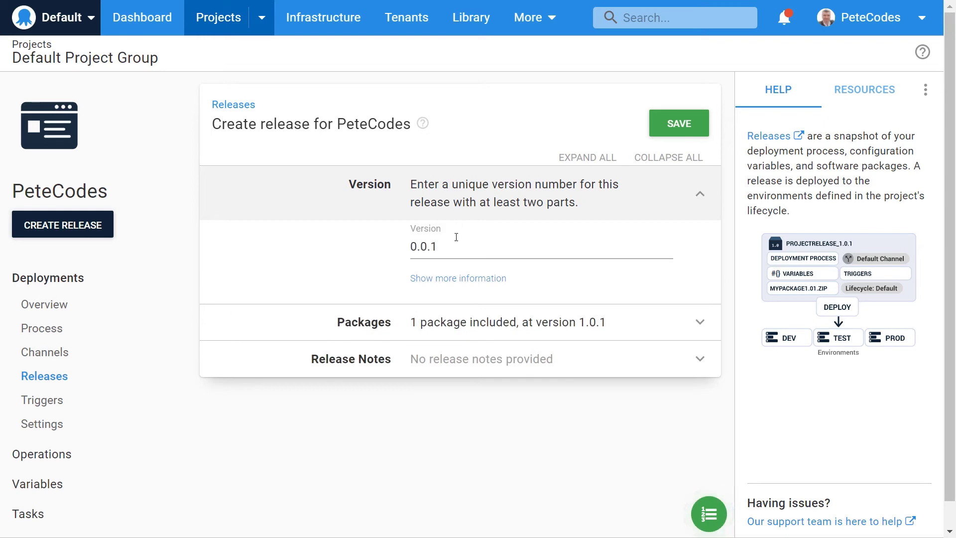
click(466, 278)
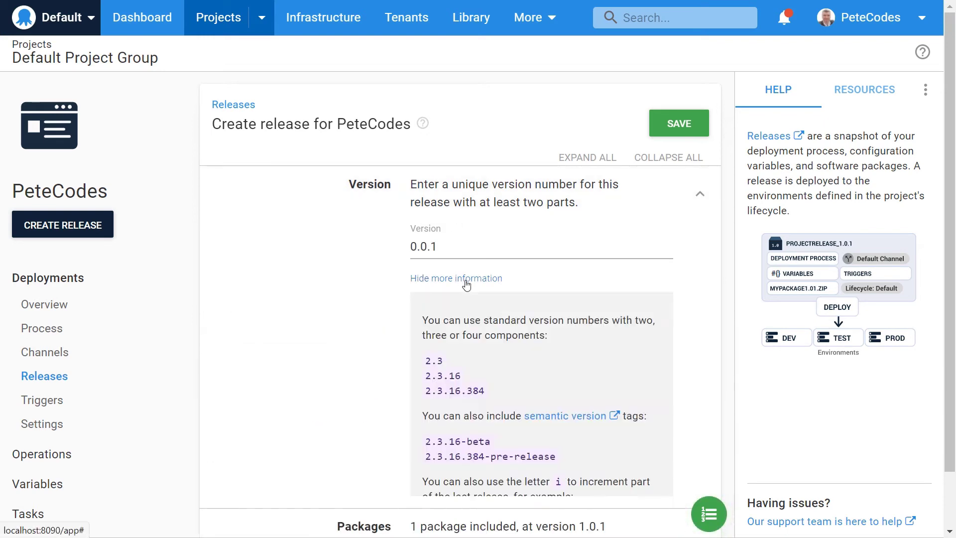
scroll(466, 284, down, 3)
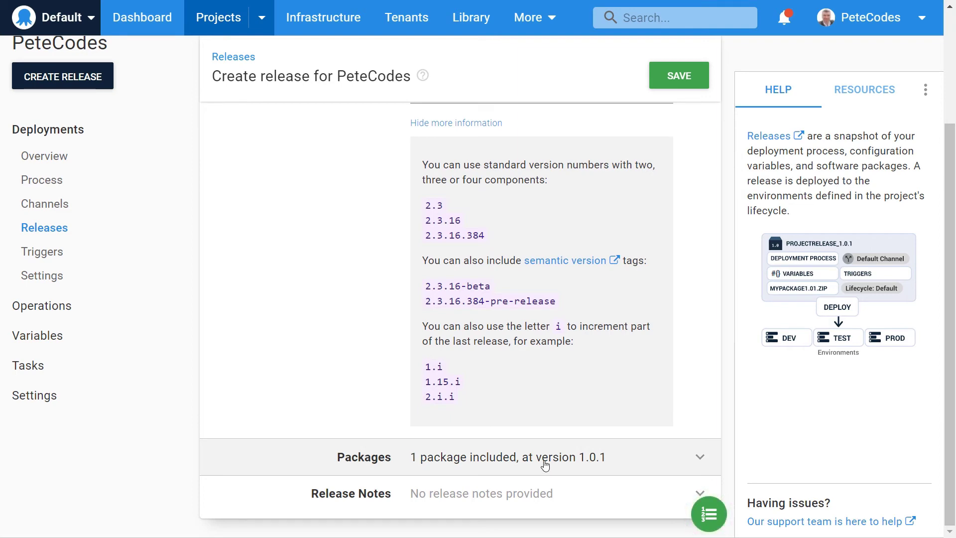
Step: Review the selectable PeteCodes package versions, keep the latest, 1.0.1, and save the release
click(576, 445)
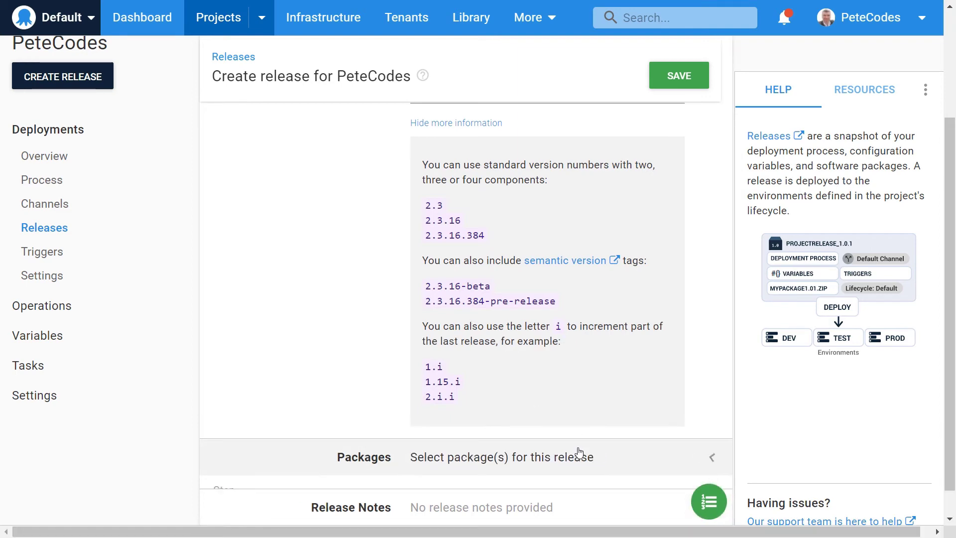
scroll(568, 448, down, 3)
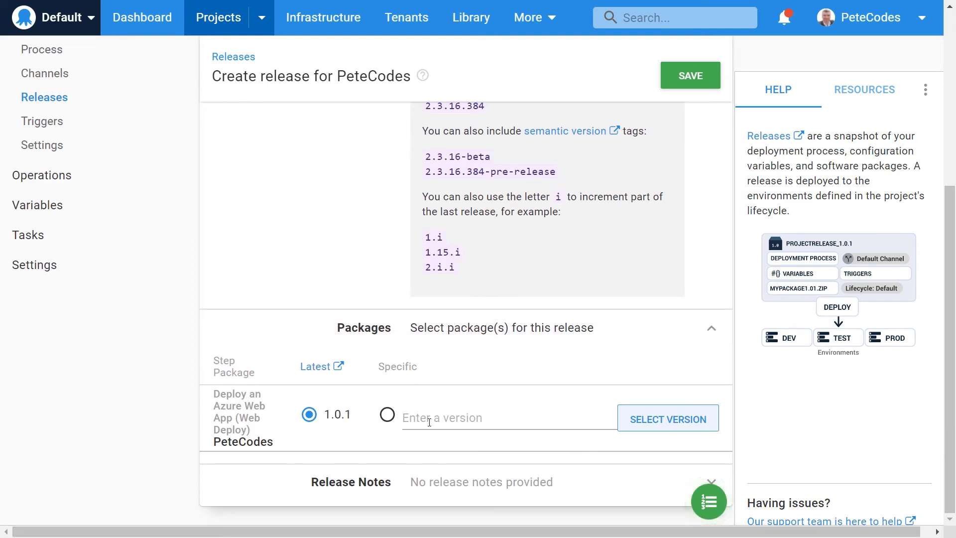
click(678, 424)
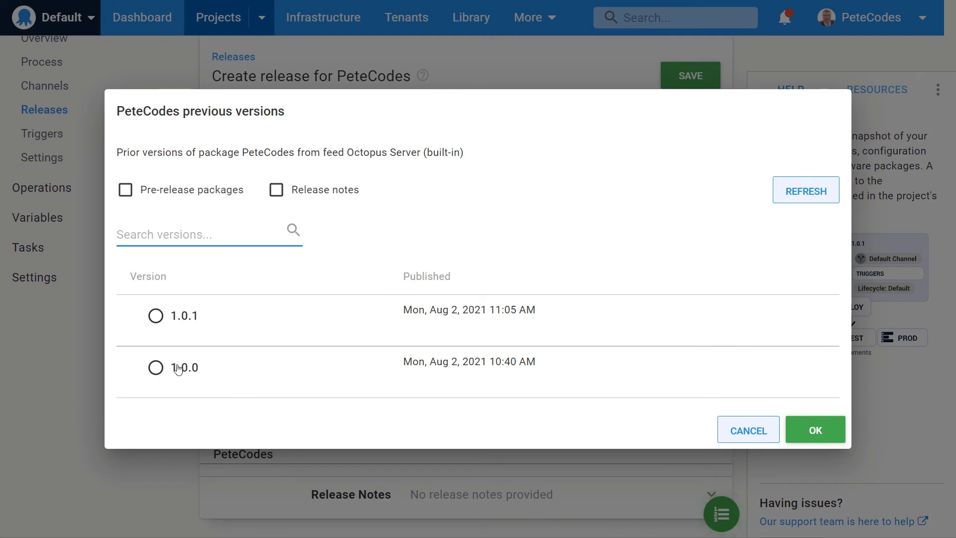
click(749, 431)
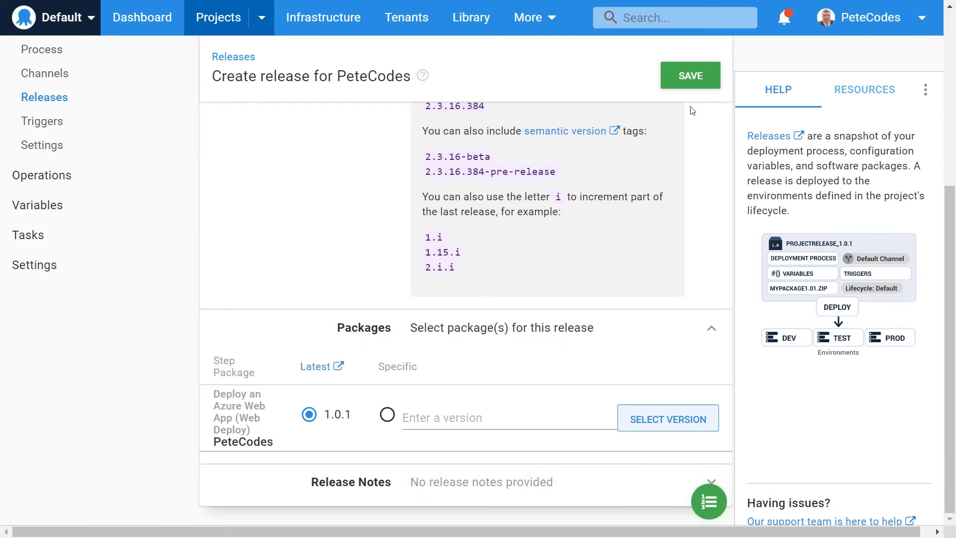
click(686, 85)
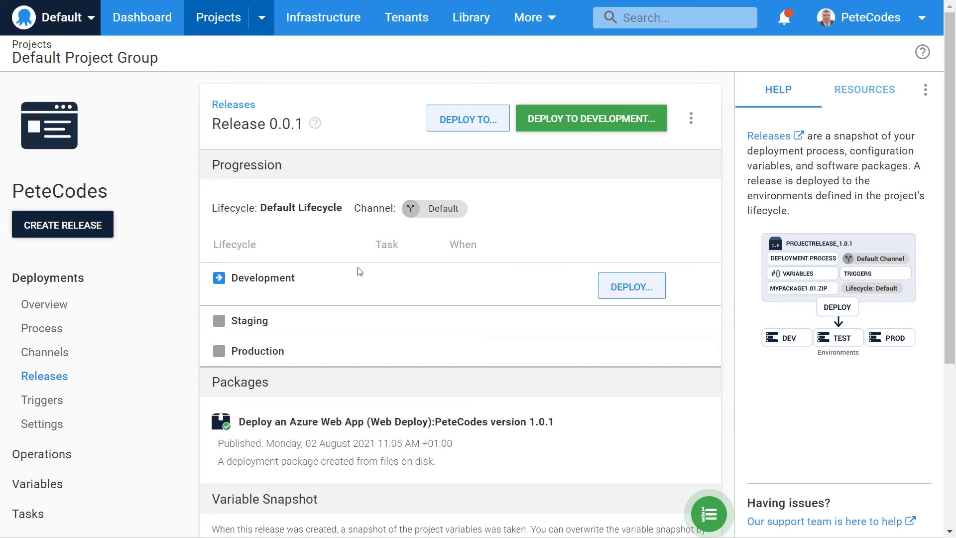
Step: Examine the release's packages and variable snapshot, including the scope of the 50px h1FontSize value
scroll(357, 269, down, 3)
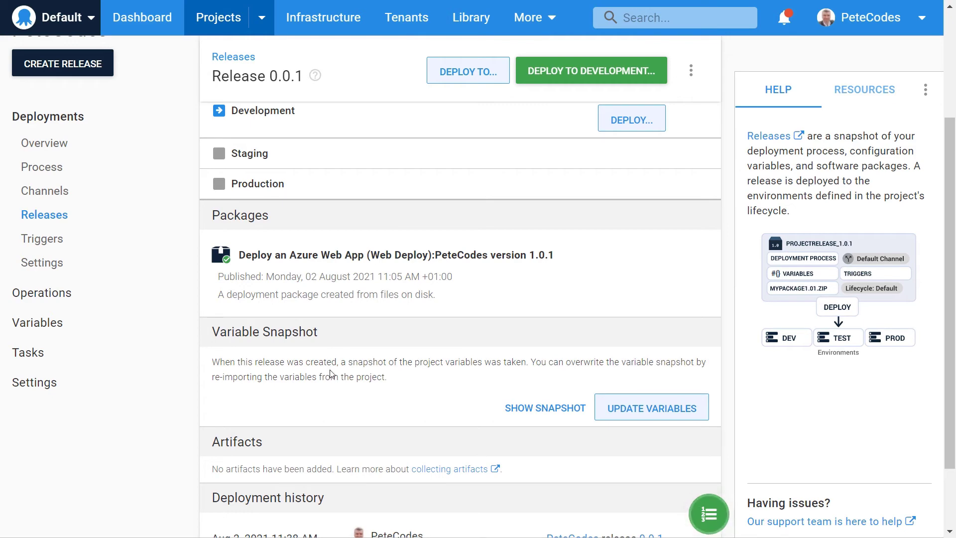
scroll(330, 373, down, 2)
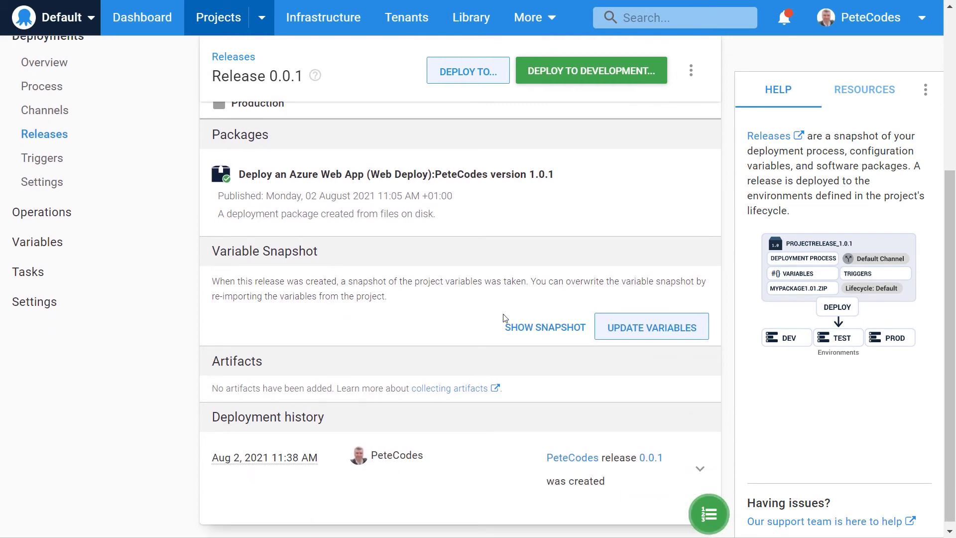
click(554, 330)
scroll(551, 333, down, 2)
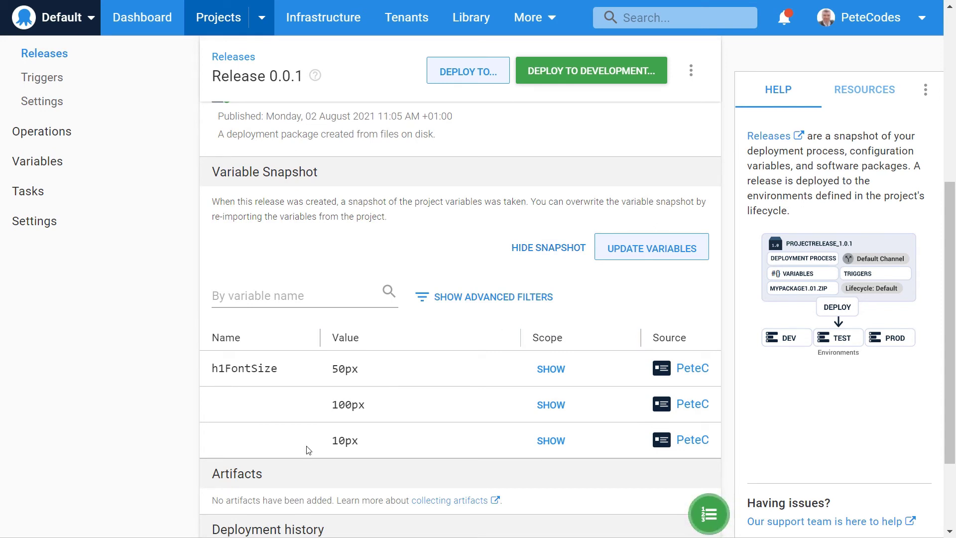
click(553, 371)
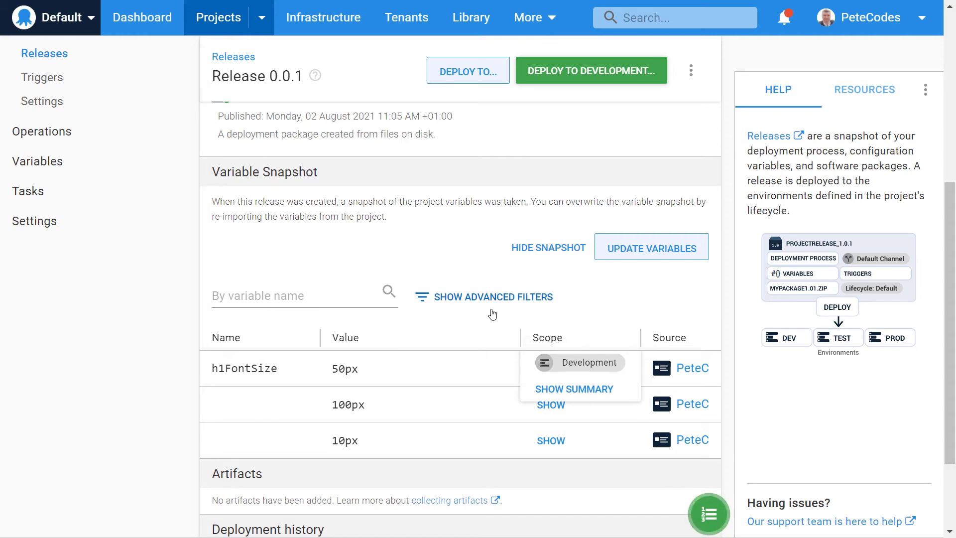
scroll(613, 295, down, 1)
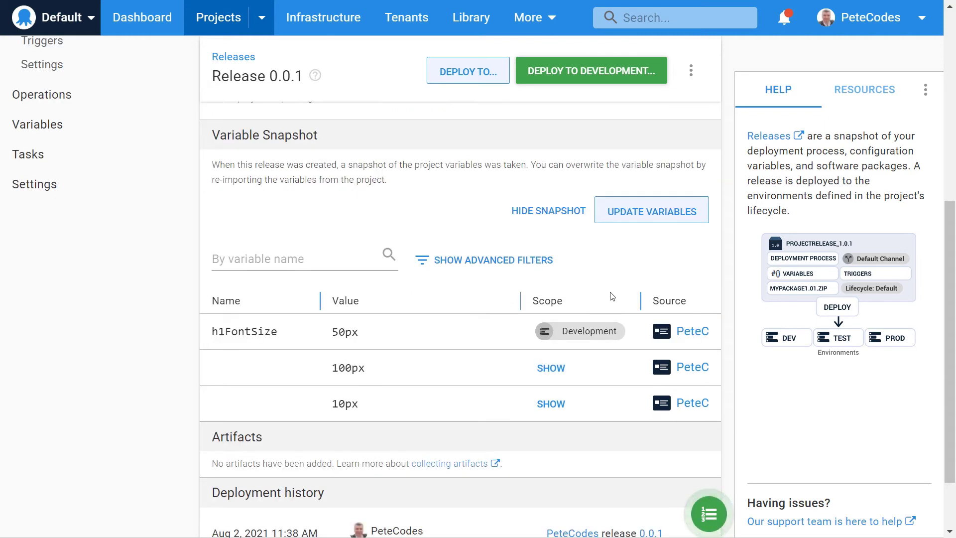
Step: Deploy PeteCodes release 0.0.2 to the Development environment with the default options and follow the task progress
scroll(613, 295, up, 7)
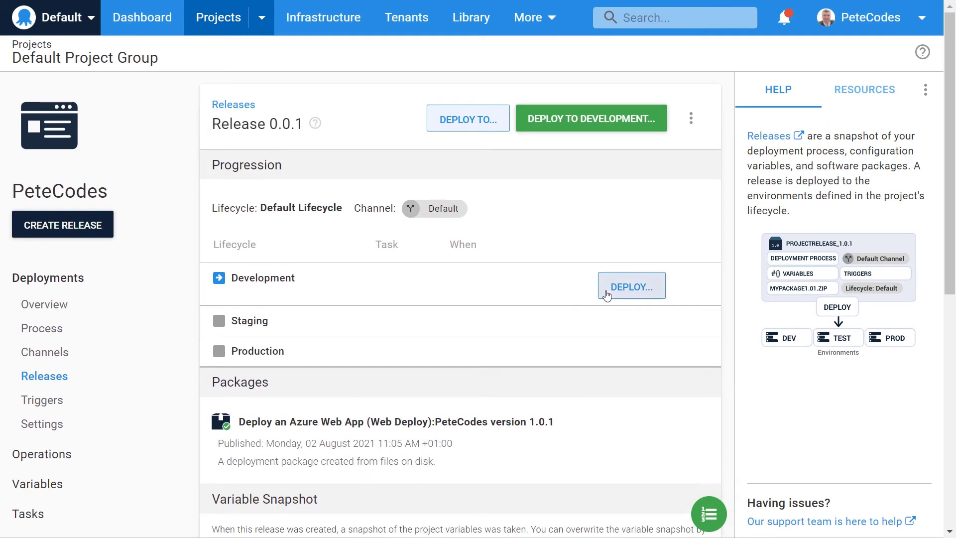
click(572, 118)
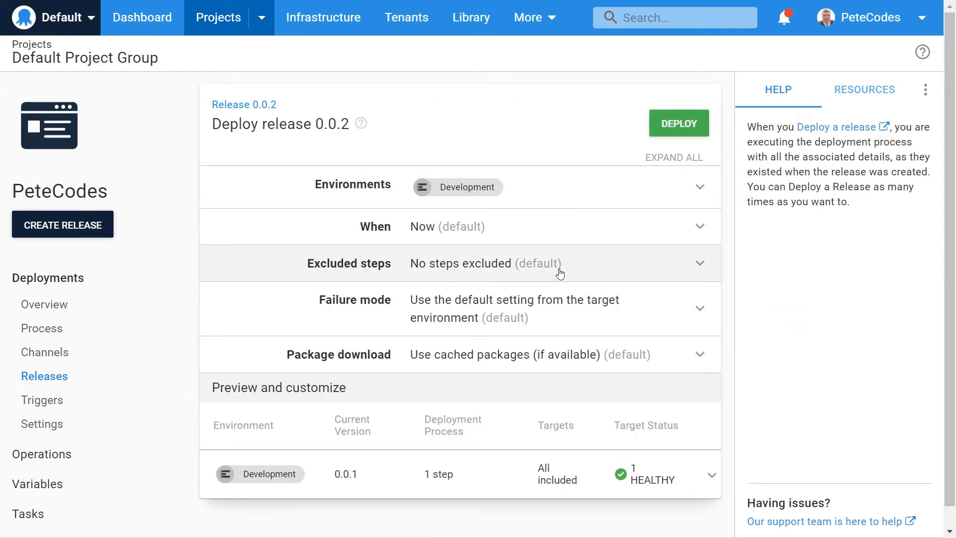
click(677, 125)
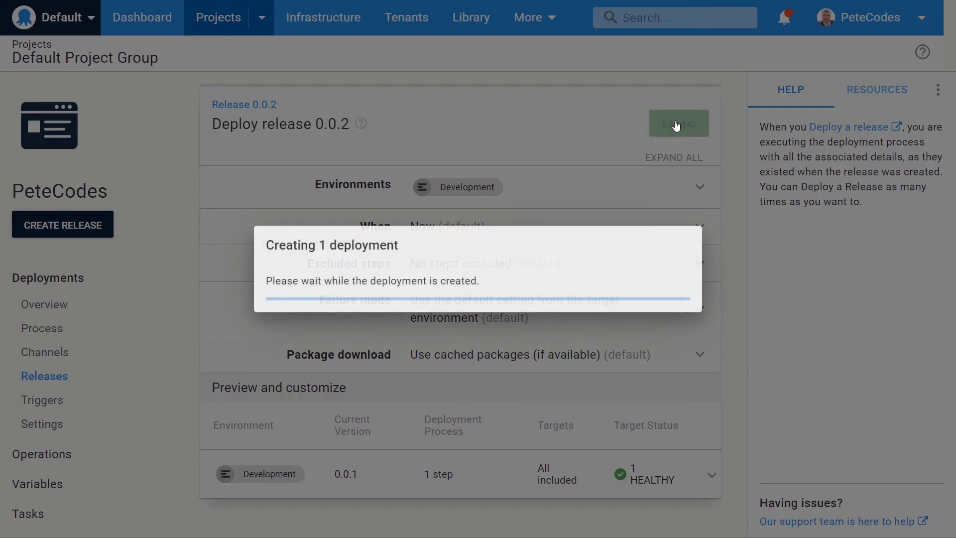
scroll(514, 155, down, 3)
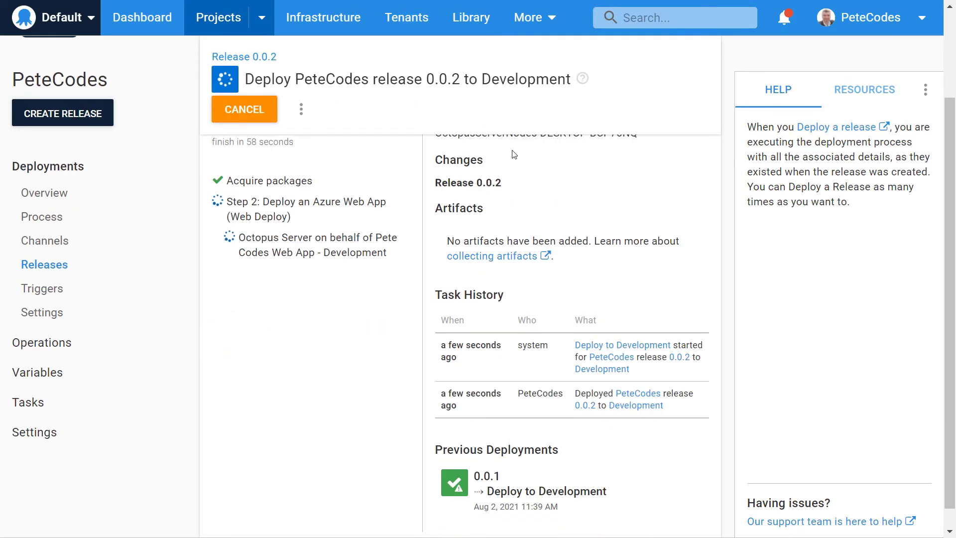
scroll(513, 154, up, 3)
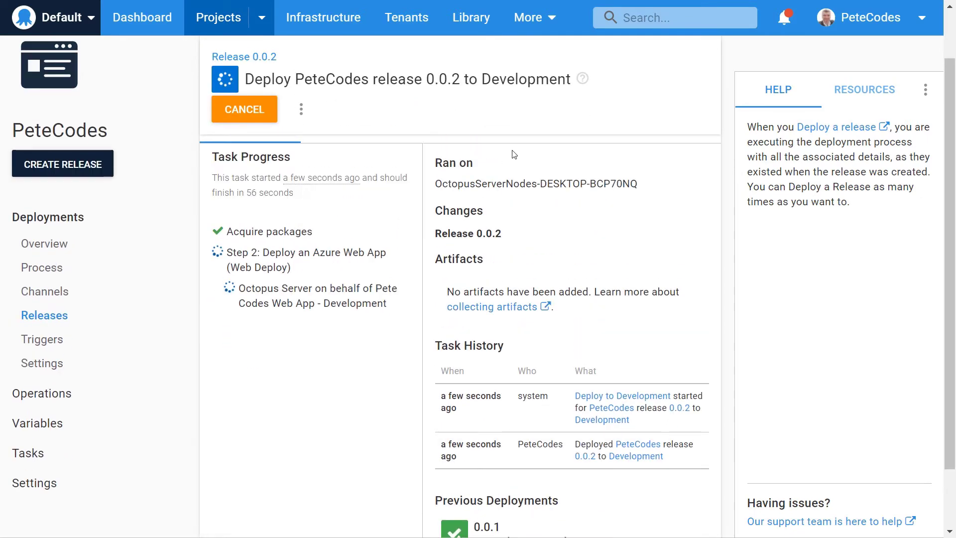
scroll(514, 154, down, 3)
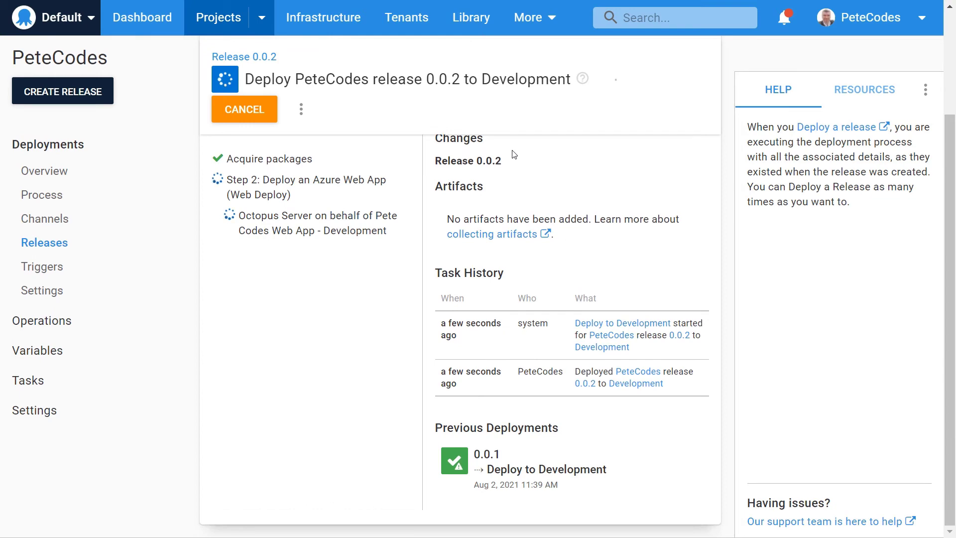
scroll(514, 94, up, 2)
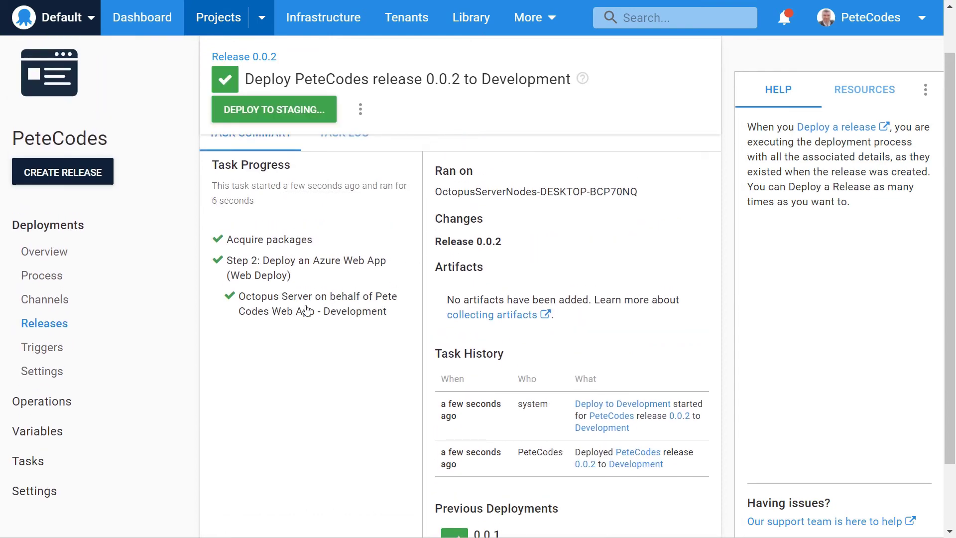
Step: Open the Development deployment's task log and examine the structured variable replacement entry for appsettings.json
click(306, 310)
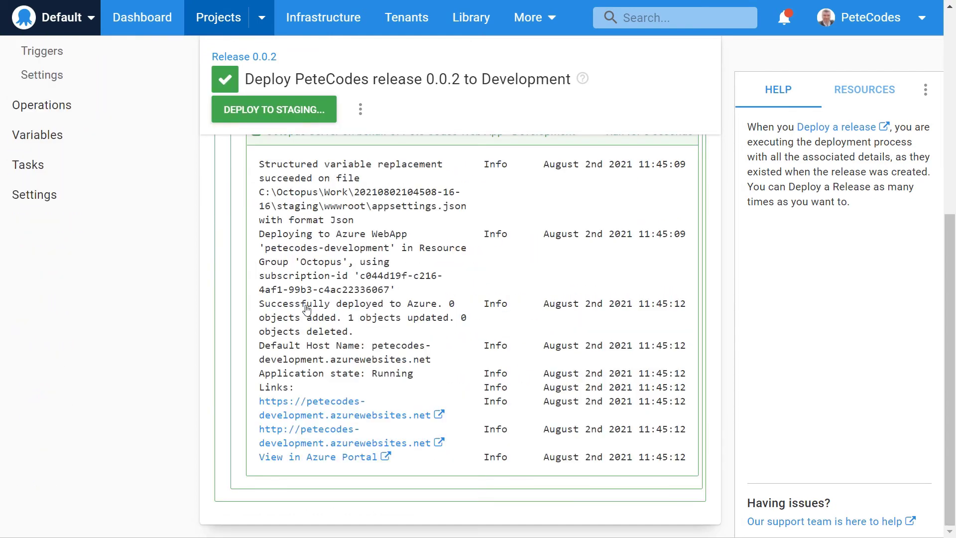
scroll(473, 357, up, 2)
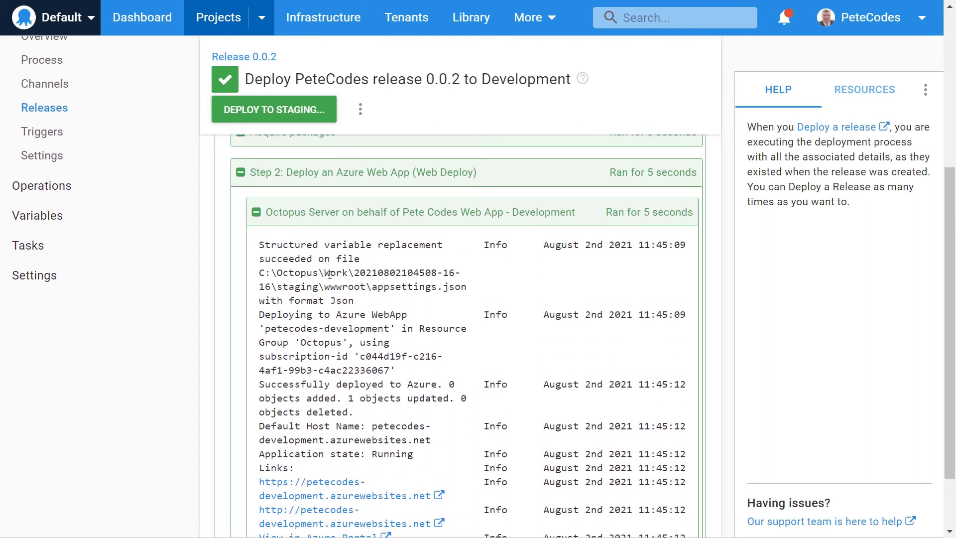
drag(260, 273, 385, 301)
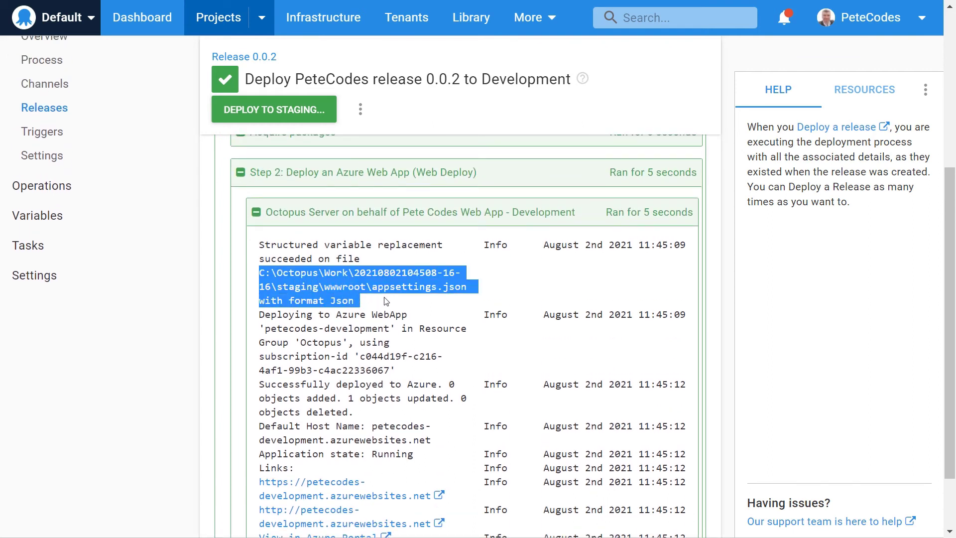
click(398, 325)
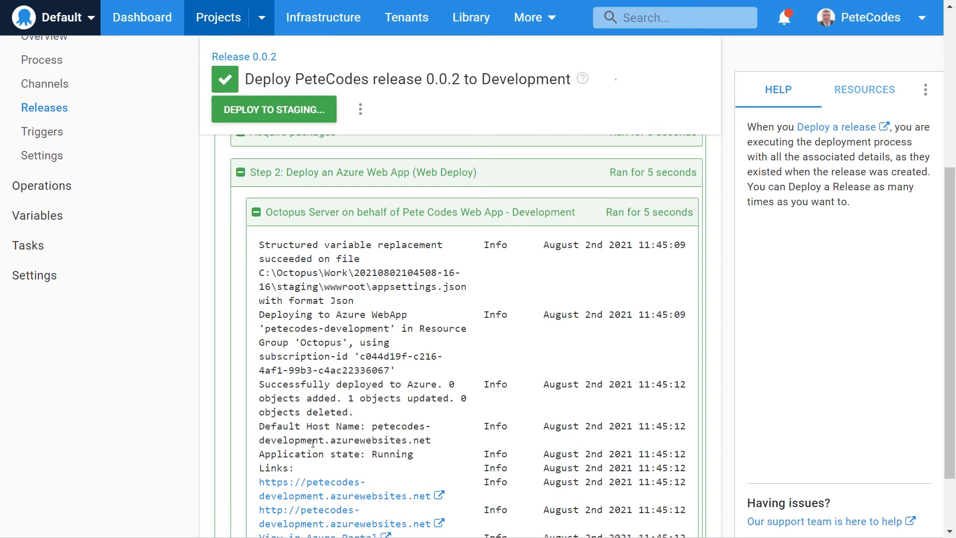
Step: Open the deployed petecodes-development website from the log and check the heading size on its home page
click(325, 488)
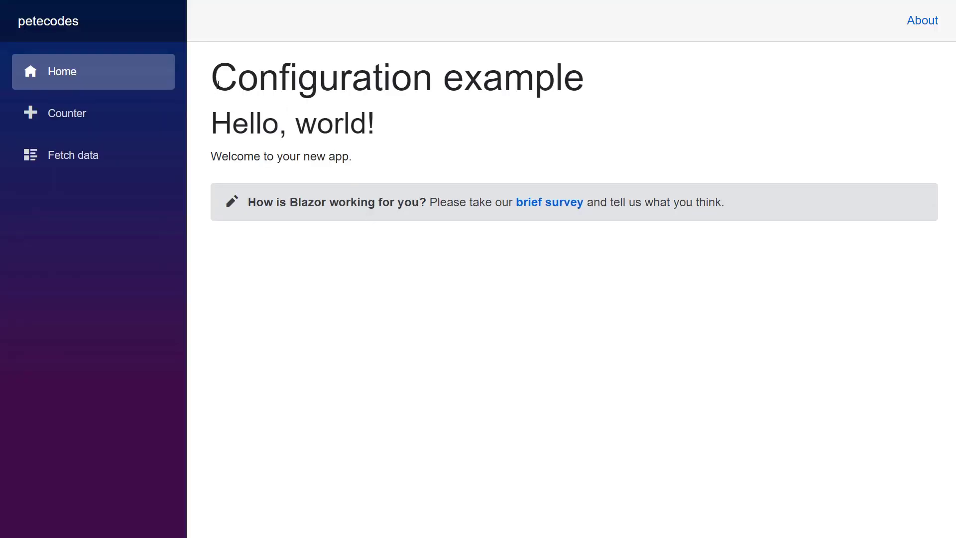
drag(217, 83, 623, 291)
click(627, 300)
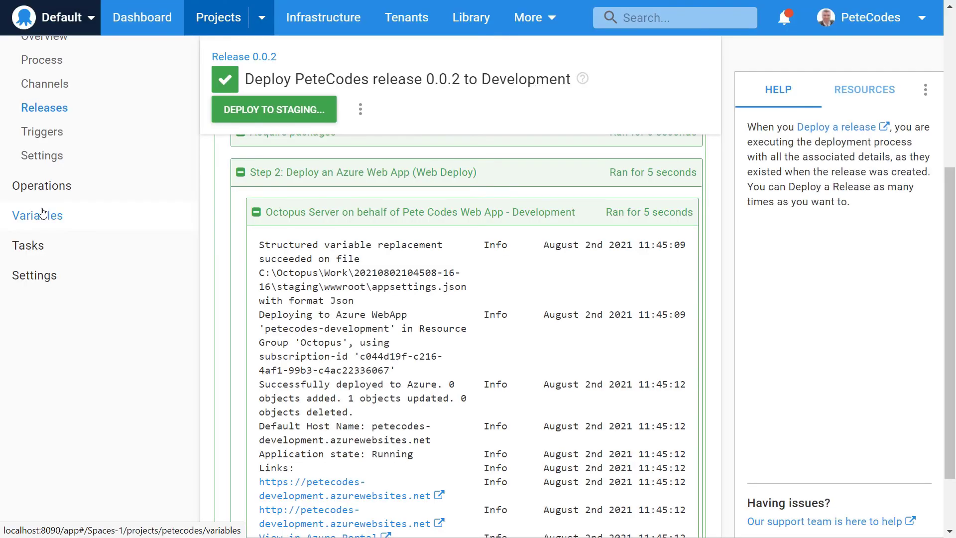
Step: Set the Development-scoped value of the h1FontSize project variable to 25px and save the variables
click(43, 214)
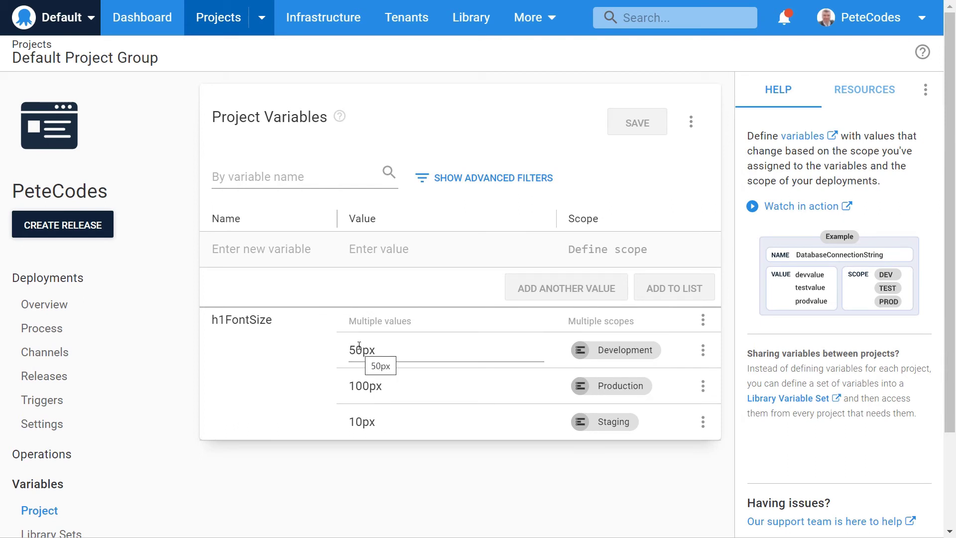
click(359, 348)
key(Delete)
key(Delete)
text(25)
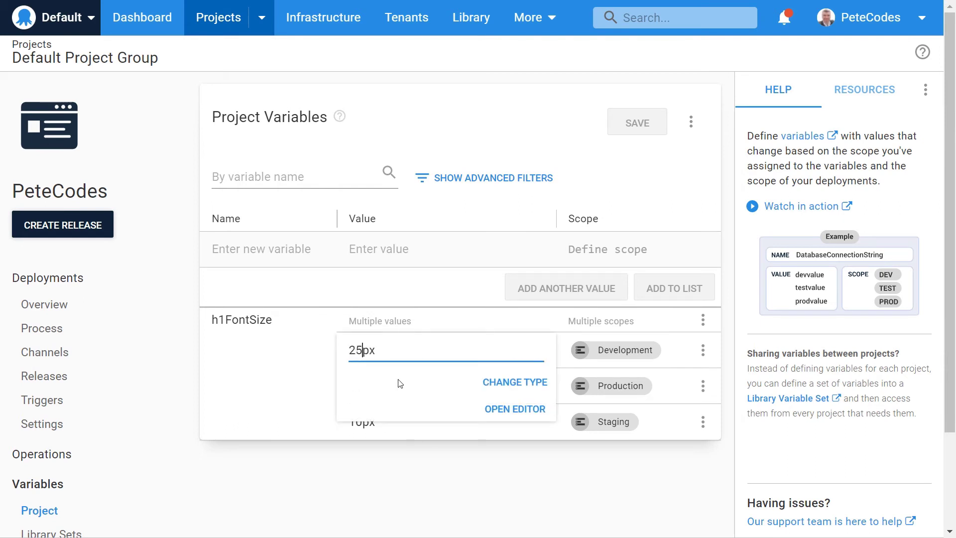
click(626, 127)
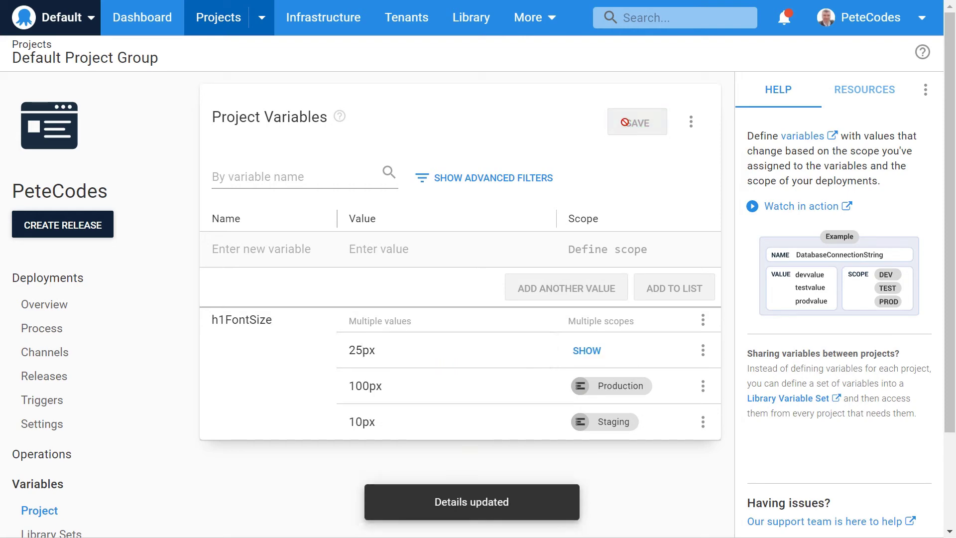
Step: Create release 0.0.3 and deploy it to Development, following the log of the Azure Web App step
click(62, 224)
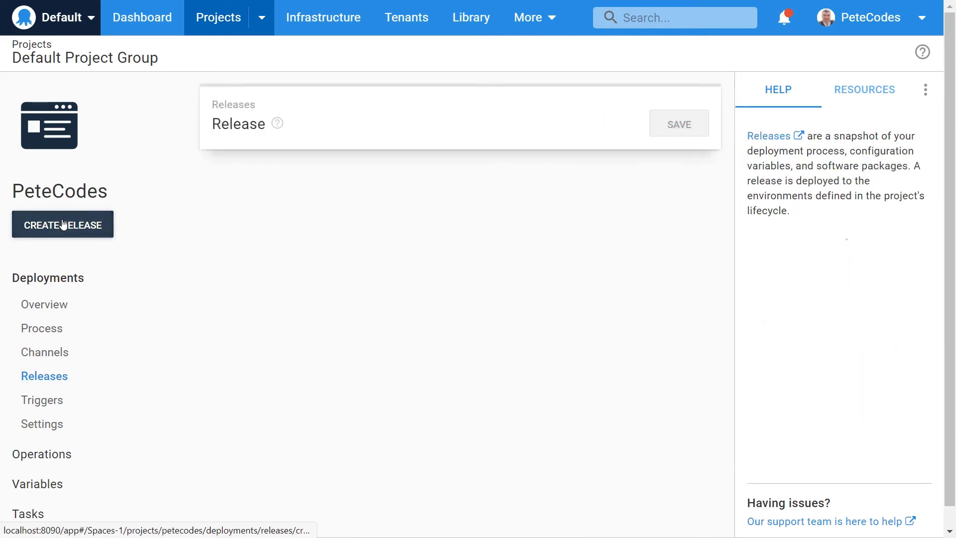
click(685, 126)
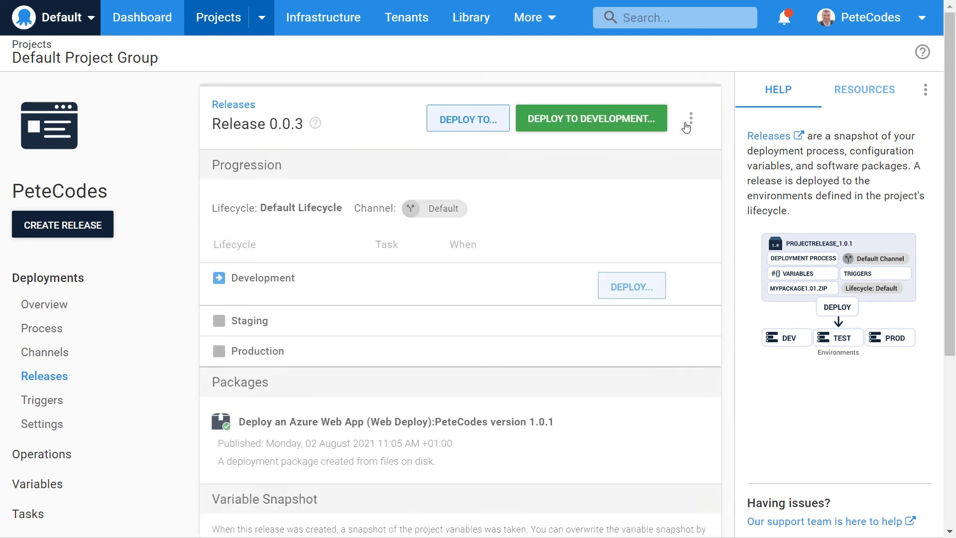
click(598, 127)
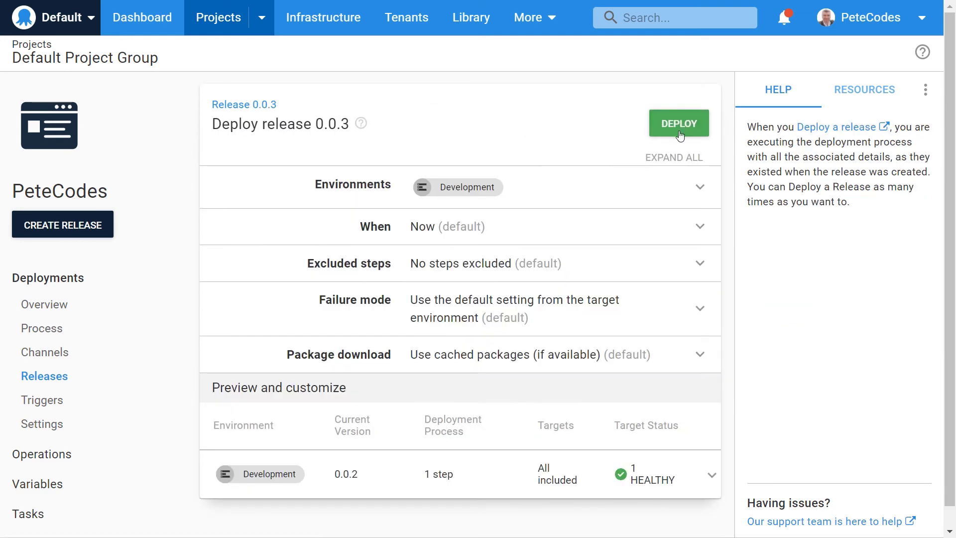
click(679, 124)
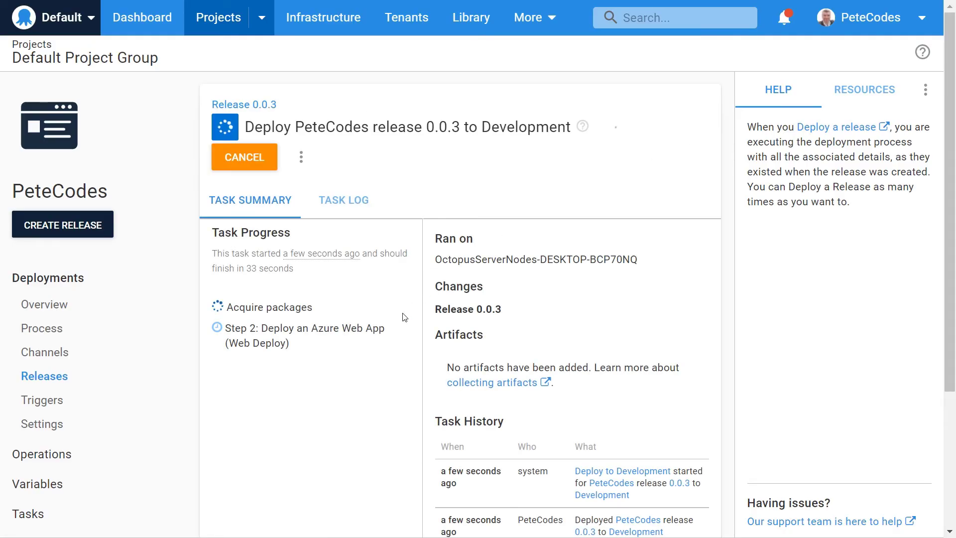
click(303, 336)
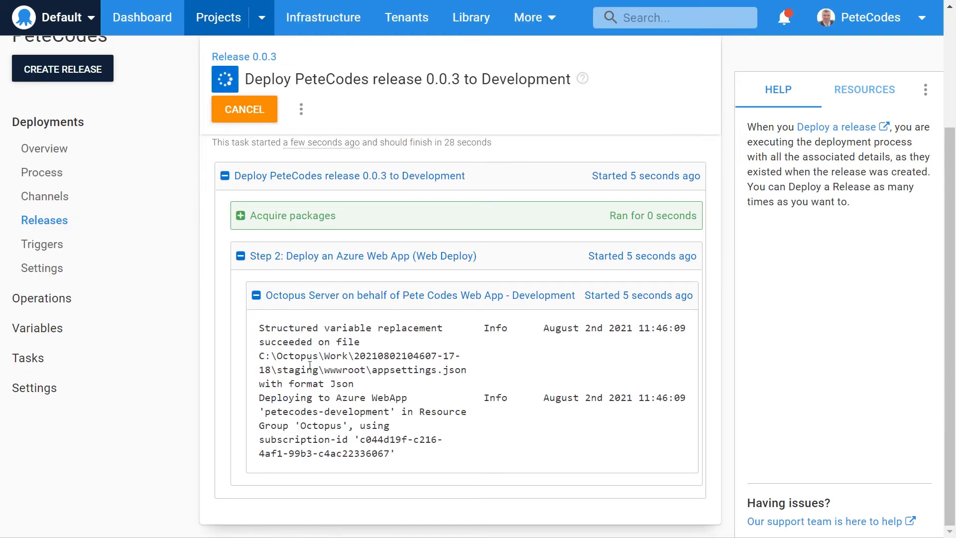
Step: Follow the release 0.0.3 deployment log to its end and open the petecodes-development website linked in it
scroll(379, 391, down, 3)
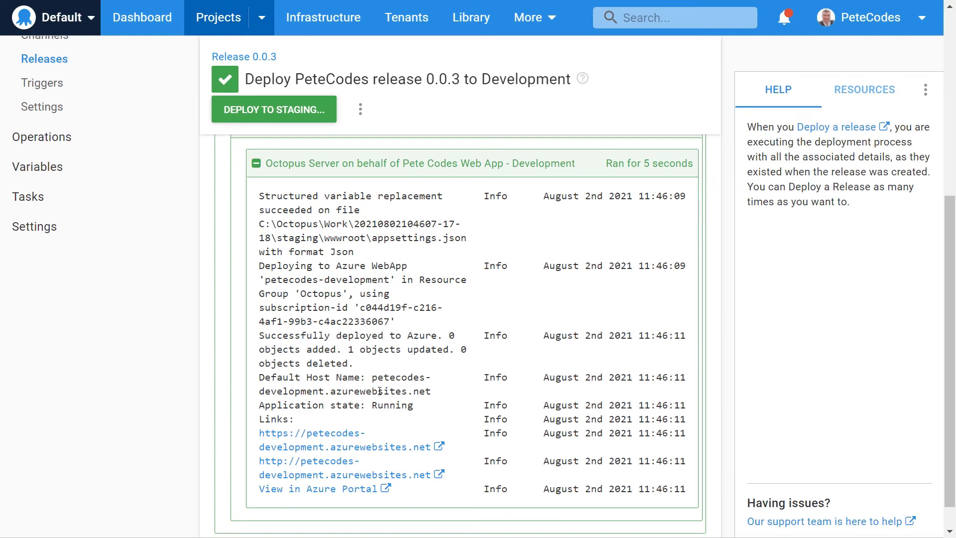
click(378, 447)
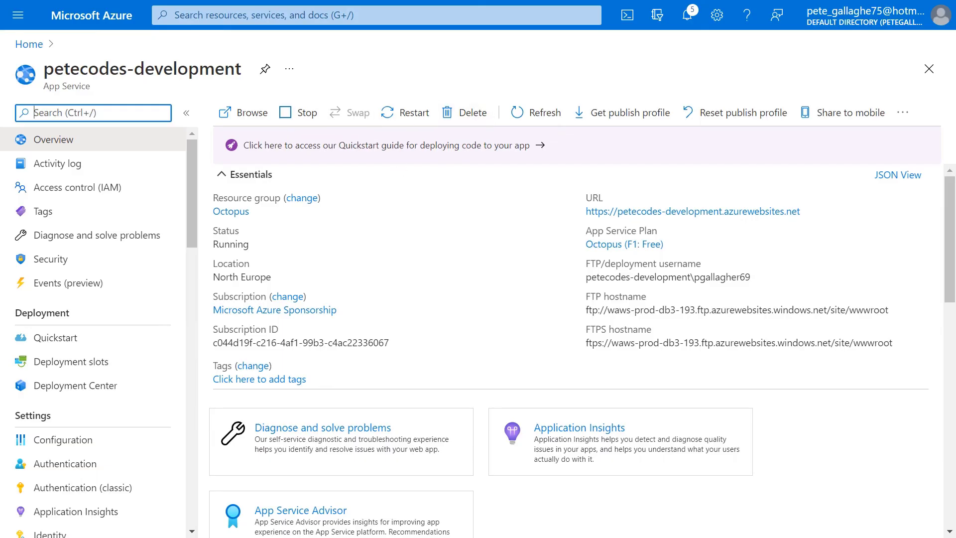
Step: Switch to the Azure portal, search for "web app", open App Services and start creating a web app
click(233, 16)
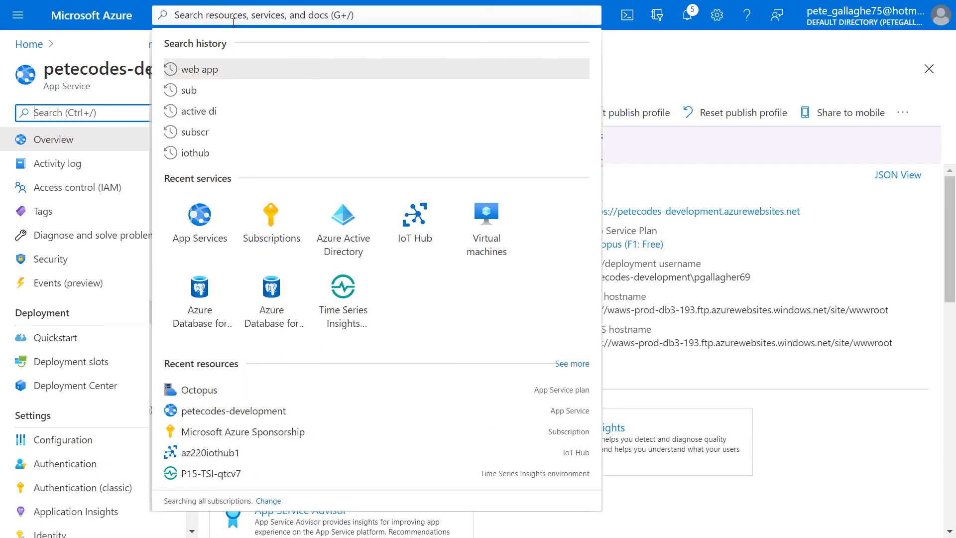
text(web app)
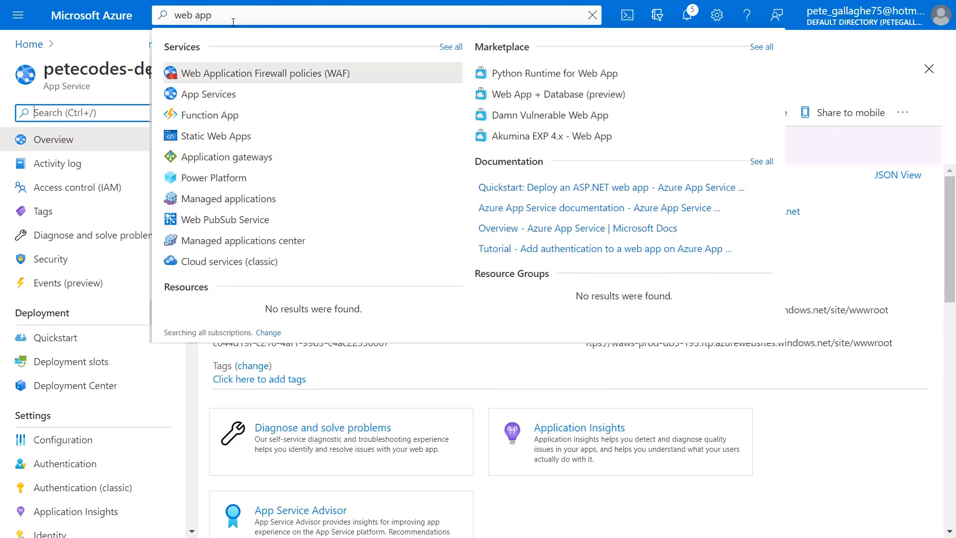
click(228, 98)
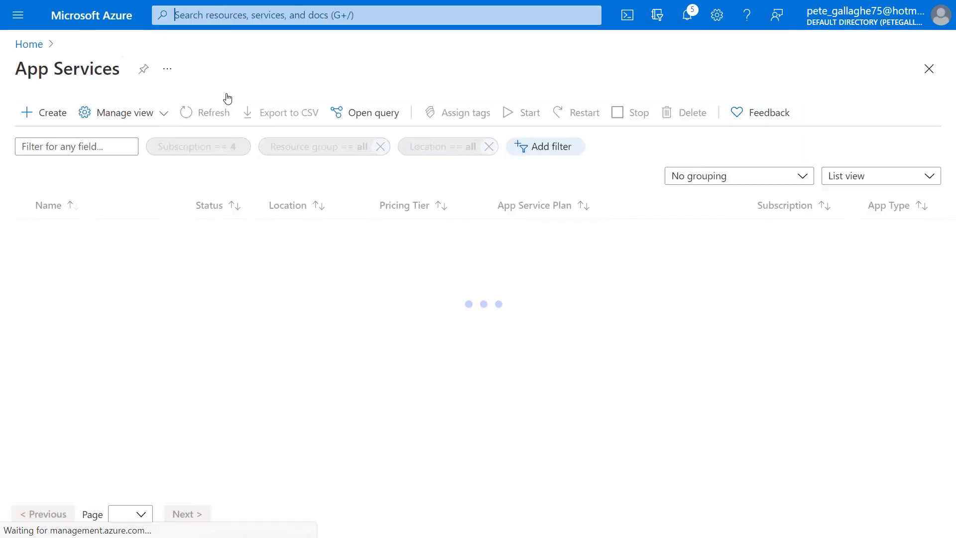
click(47, 113)
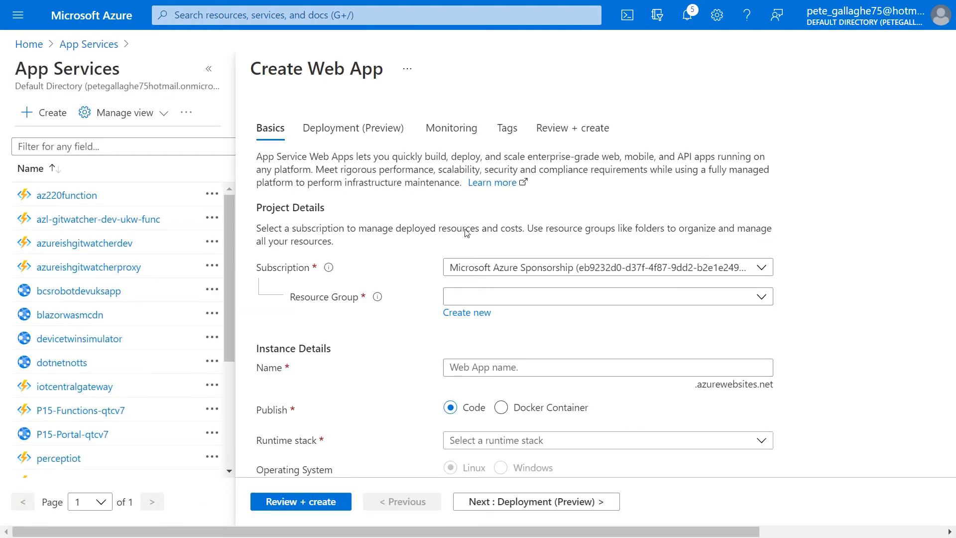
Step: Assign the new web app to the Microsoft Azure Sponsorship subscription that holds the Octopus resource group, and select that group
click(498, 267)
click(499, 305)
click(500, 271)
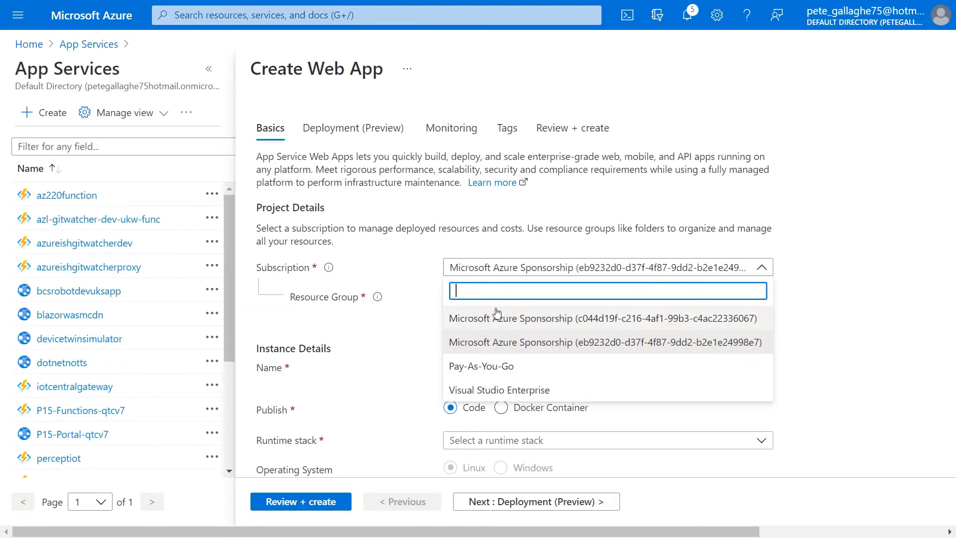
click(497, 318)
click(495, 297)
scroll(508, 244, down, 2)
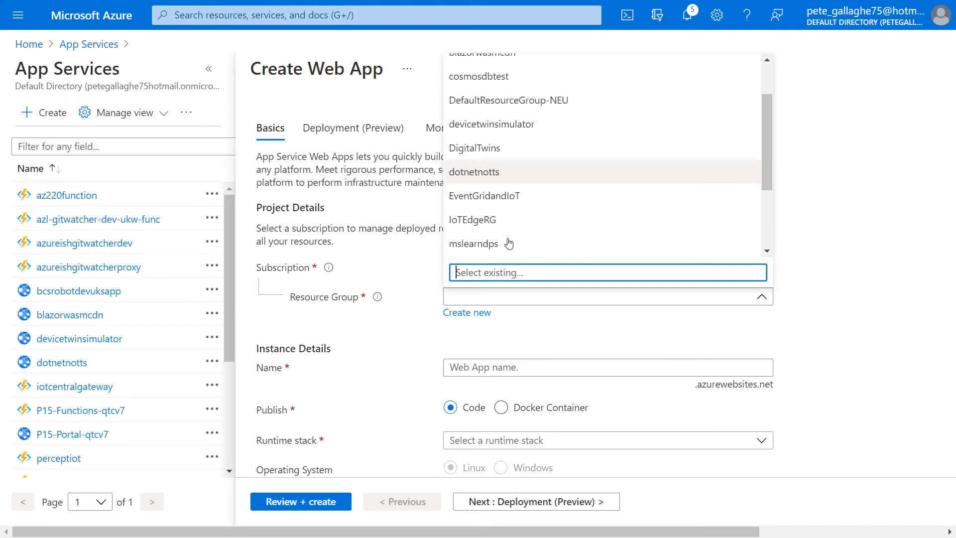
scroll(508, 243, down, 3)
click(489, 204)
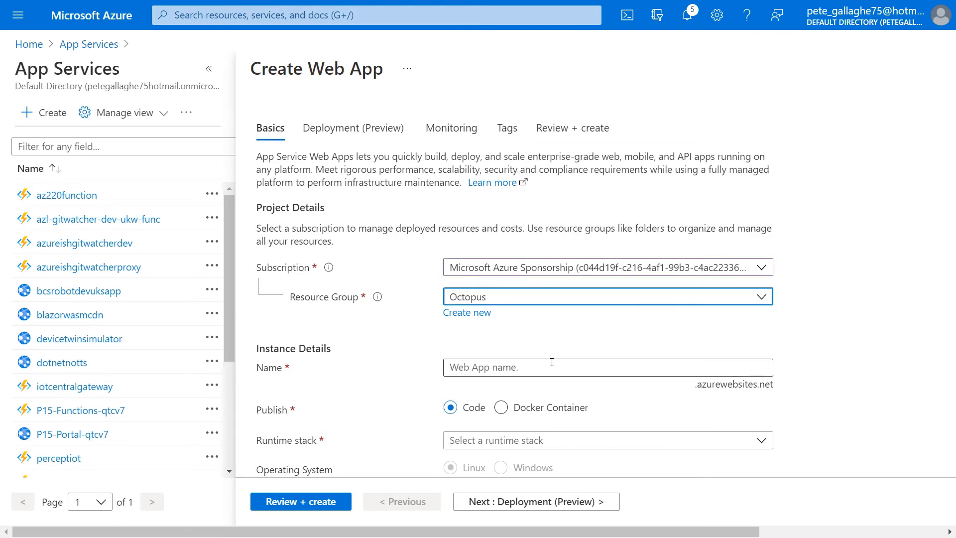
Step: Name the web app petecodes-staging and set its runtime stack to .NET 5
click(523, 367)
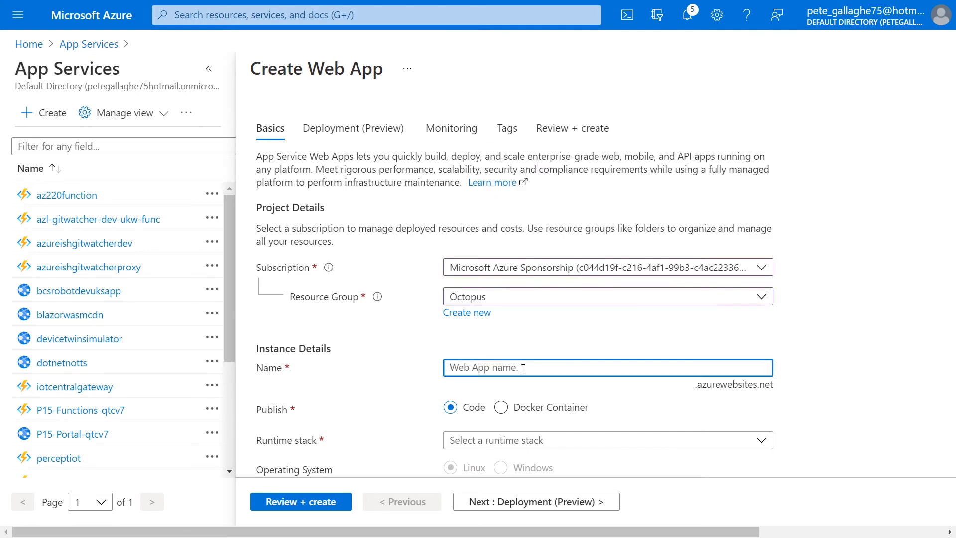
text(petecode)
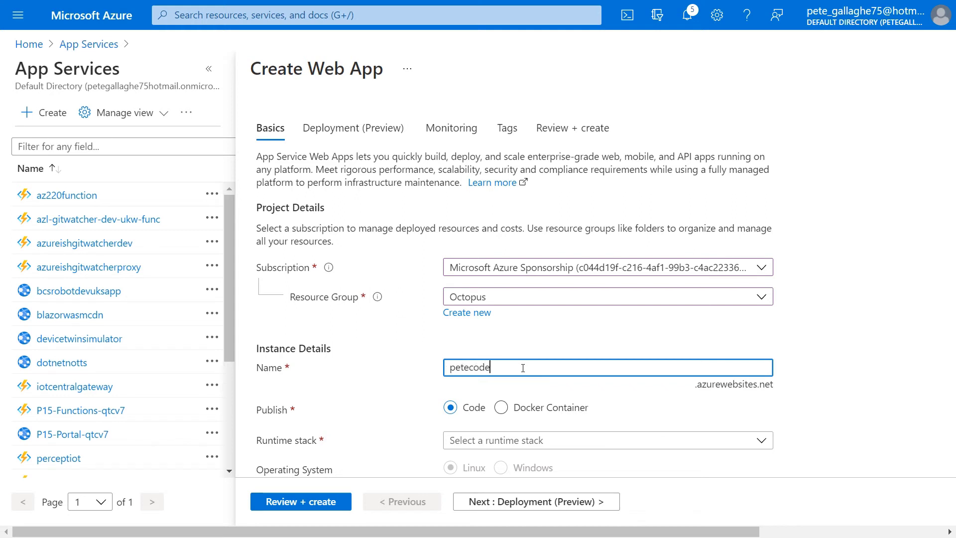
text(s-staging)
scroll(552, 329, down, 3)
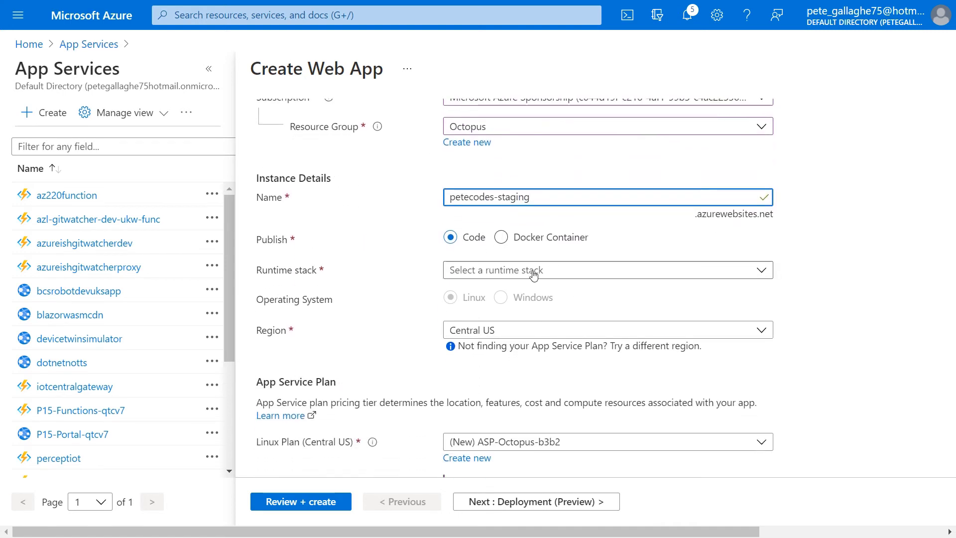
click(534, 274)
click(485, 369)
scroll(535, 289, down, 1)
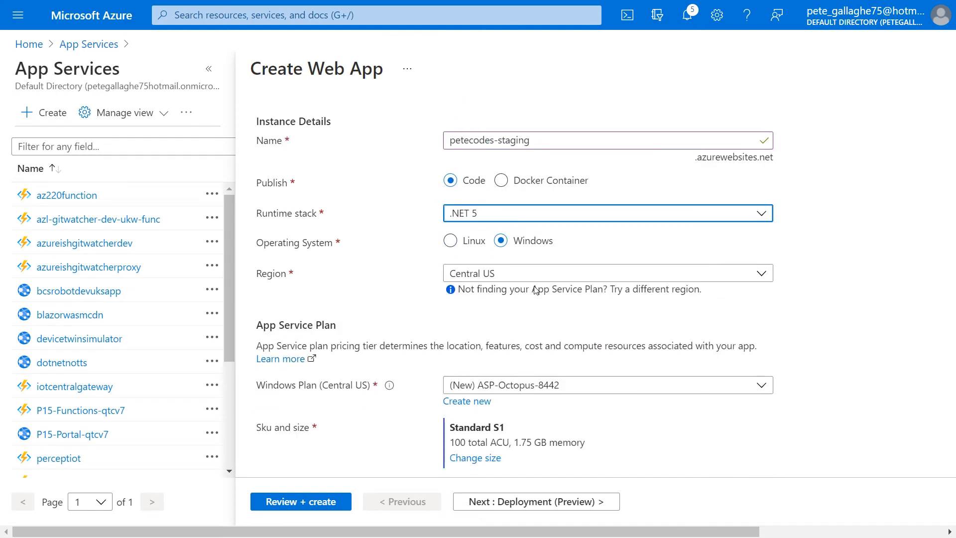
Step: Set the staging web app's region to North Europe and its Windows plan to Octopus (F1)
click(533, 273)
scroll(587, 424, down, 3)
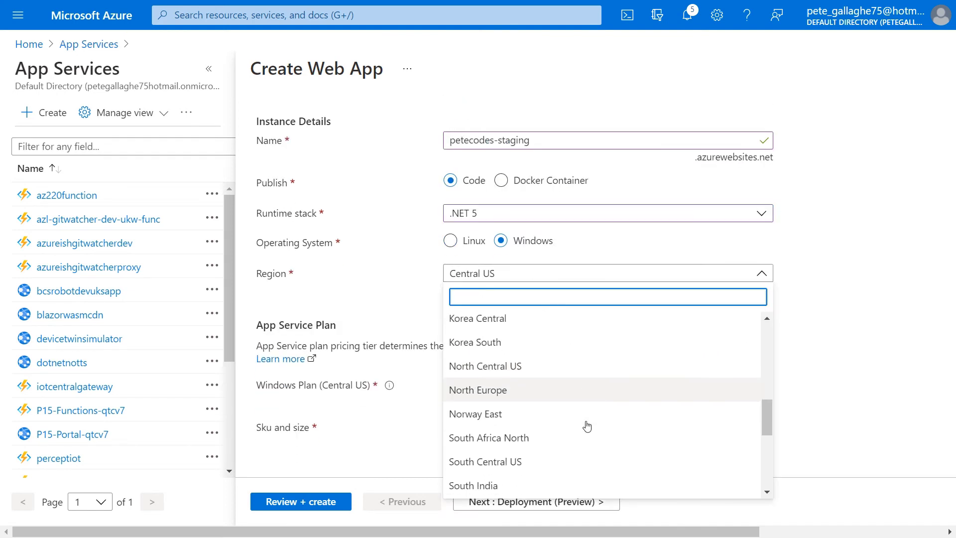
click(506, 390)
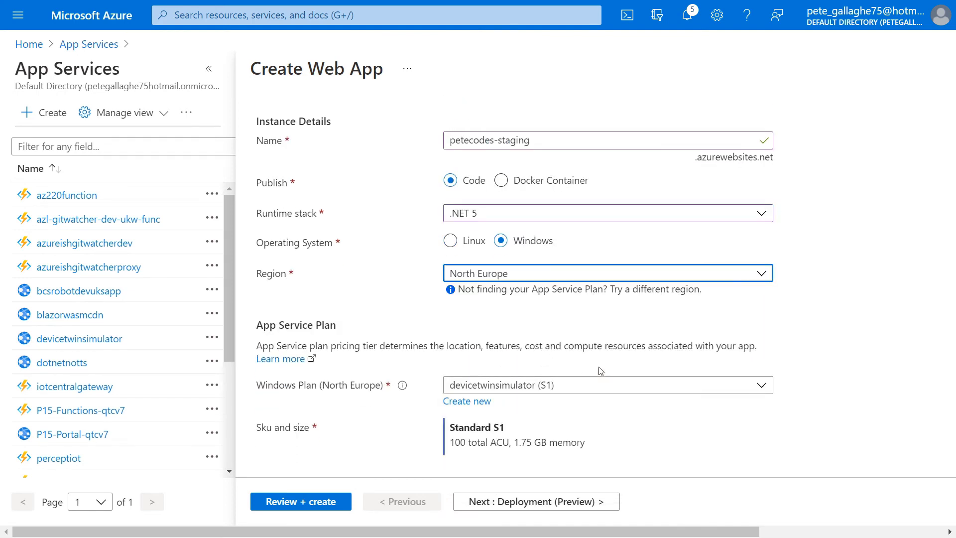
click(520, 385)
click(527, 443)
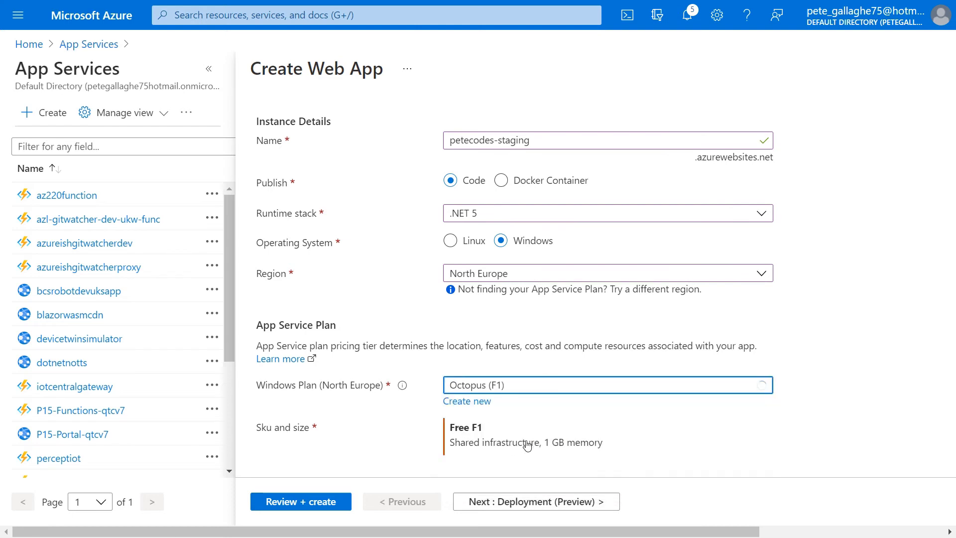
scroll(642, 450, down, 1)
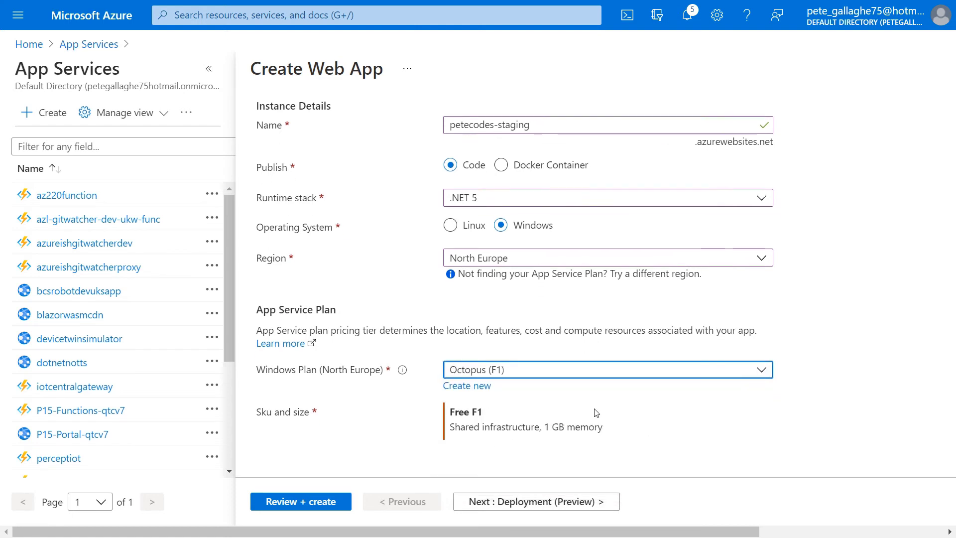
Step: Turn off Application Insights for petecodes-staging, leave continuous deployment disabled and tags empty, and create the web app
click(560, 505)
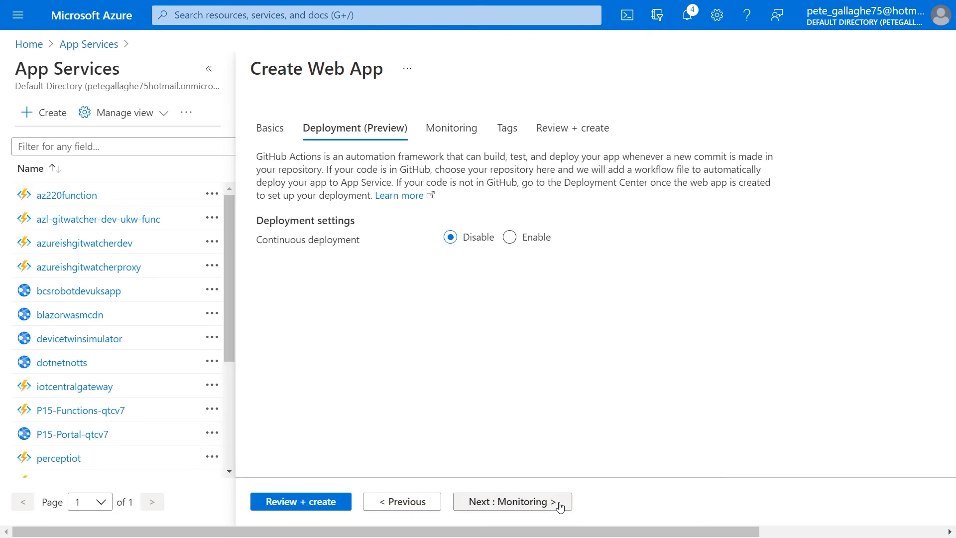
click(516, 506)
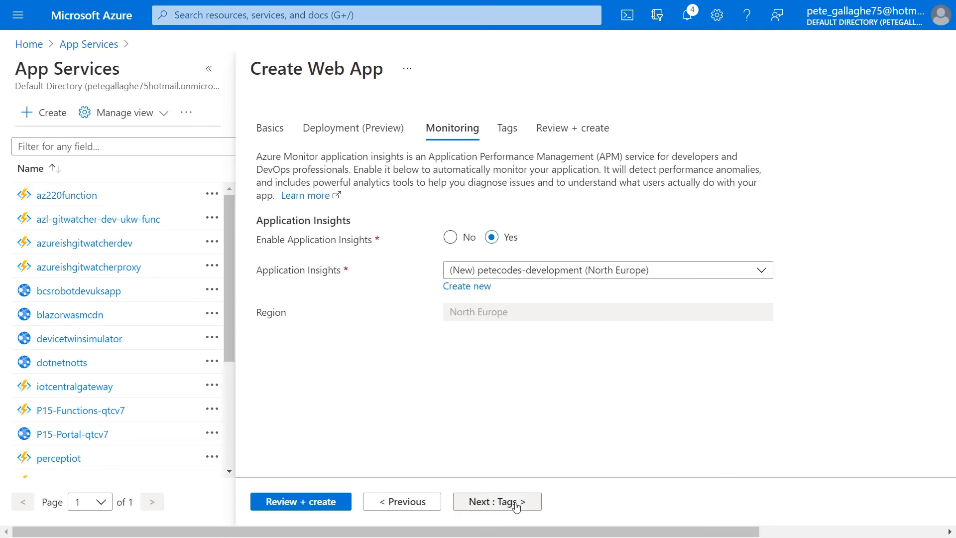
click(454, 238)
click(508, 501)
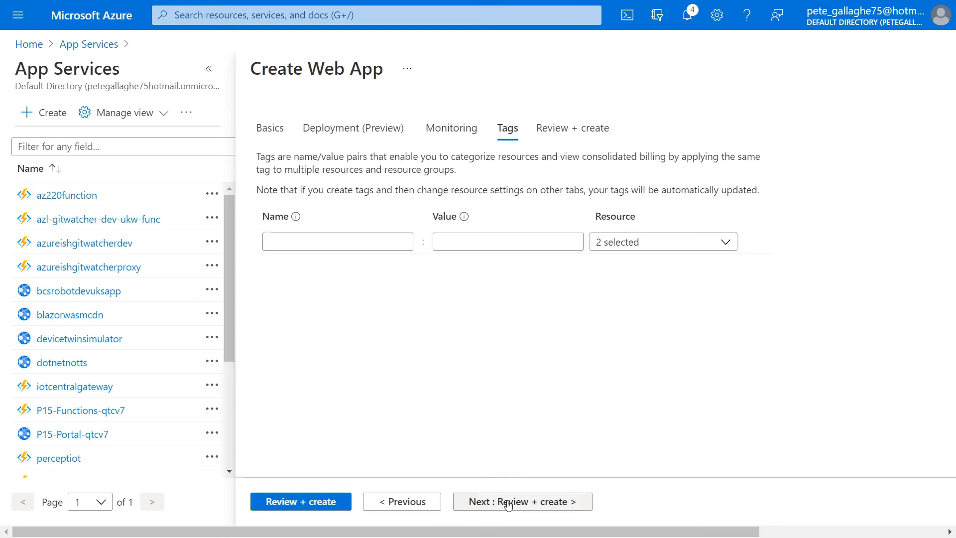
click(318, 500)
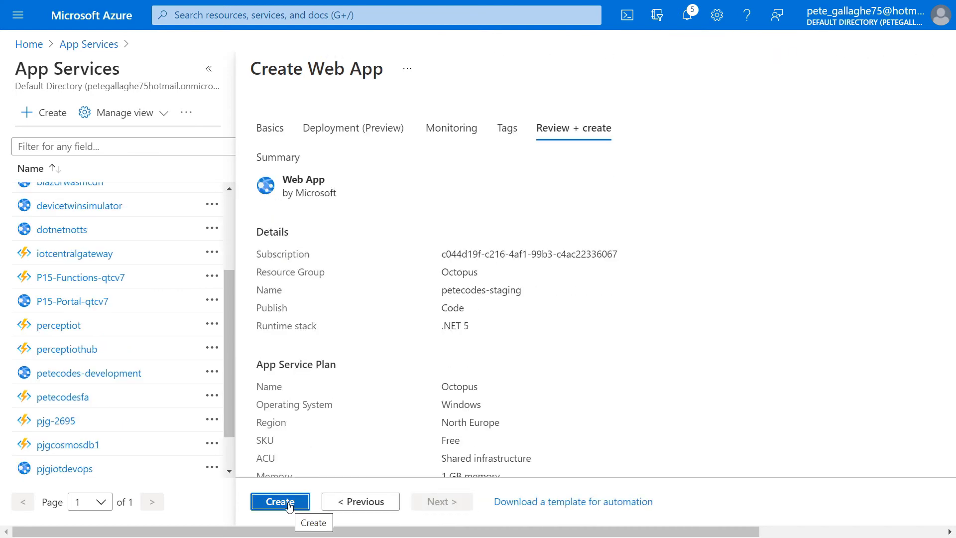
scroll(288, 505, down, 3)
click(289, 502)
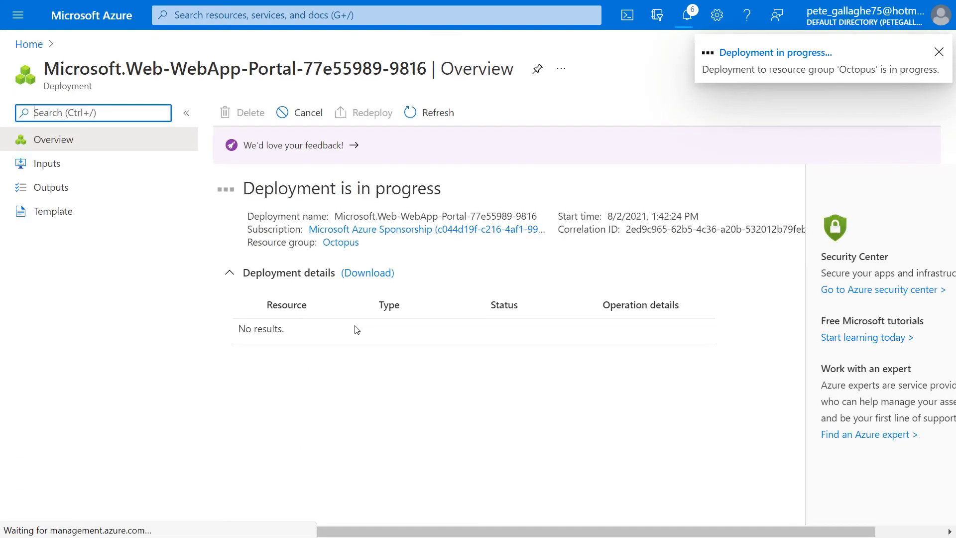
Step: Start another web app from App Services, using the same Microsoft Azure Sponsorship subscription and the Octopus resource group
click(220, 15)
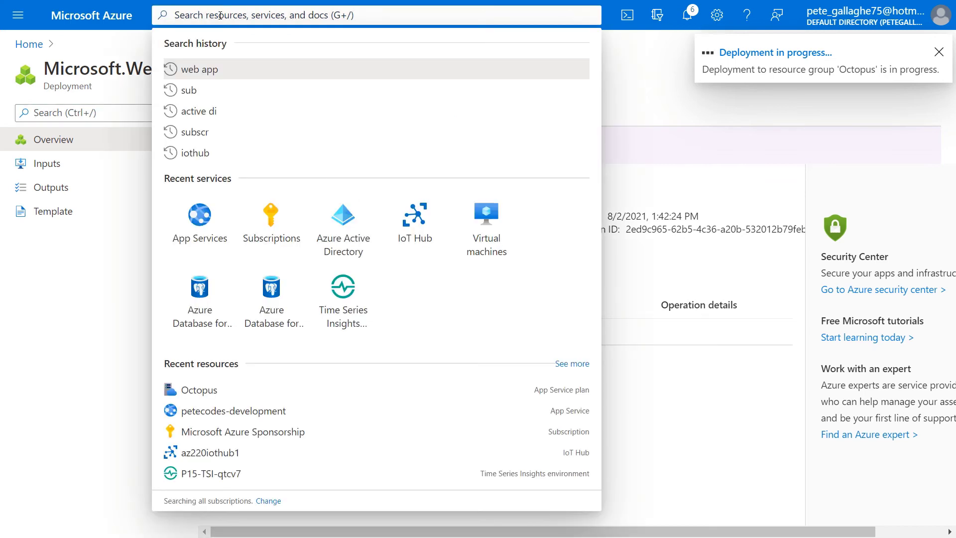
click(202, 227)
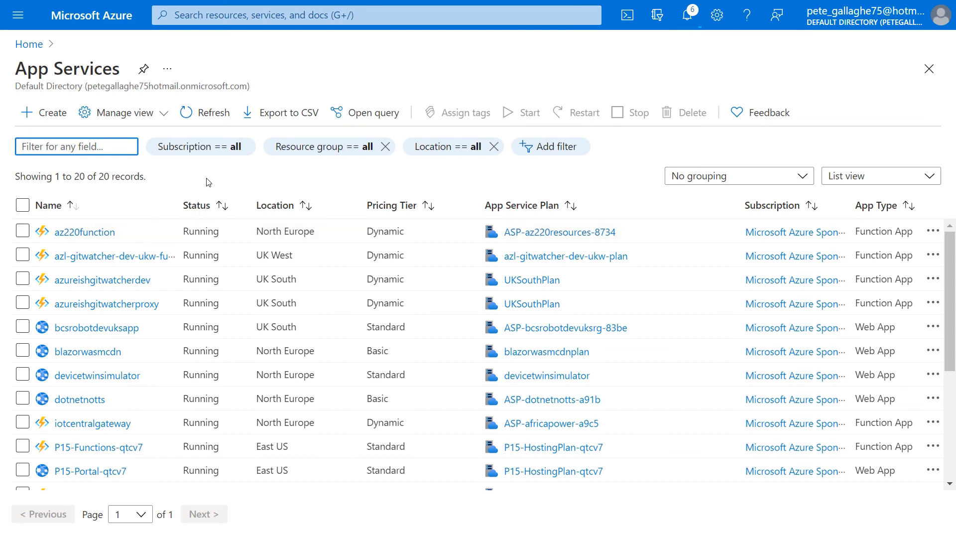
click(43, 114)
click(503, 267)
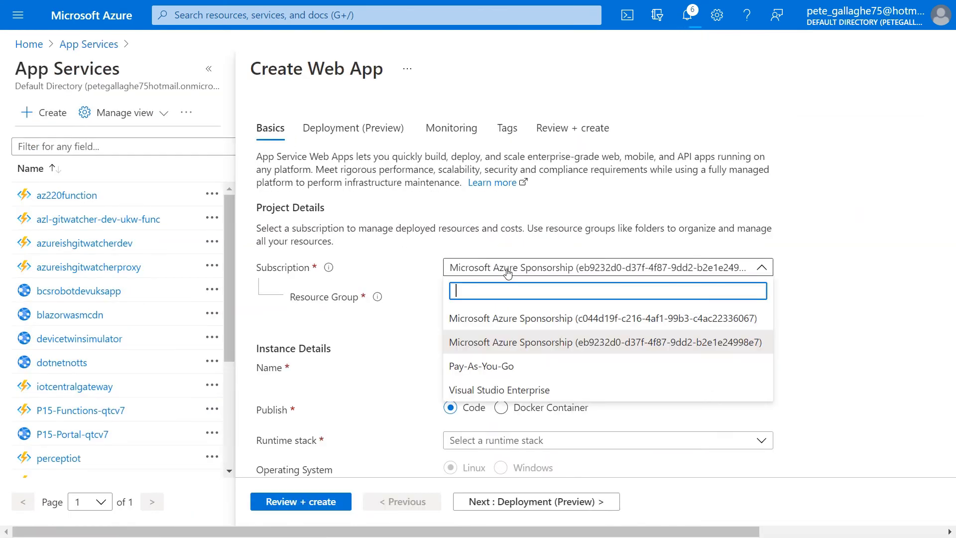
click(497, 300)
click(485, 298)
scroll(485, 179, down, 3)
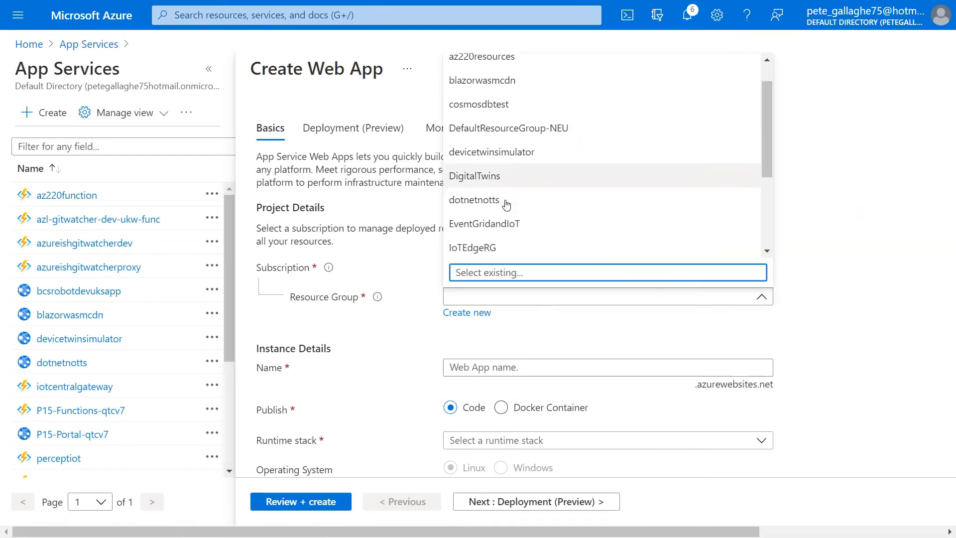
click(485, 217)
Step: Name this second web app petecodes and set its runtime stack to .NET 5
click(492, 360)
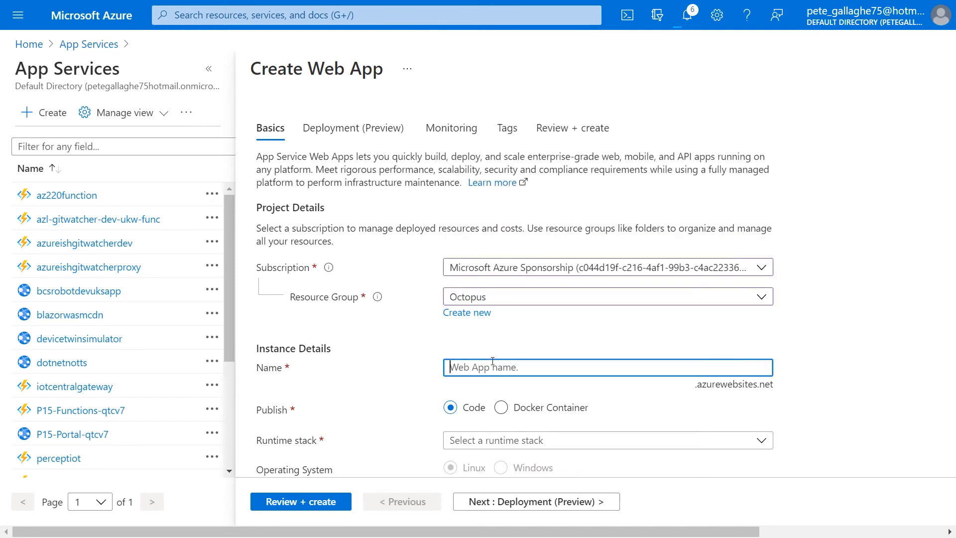
text(petecodes)
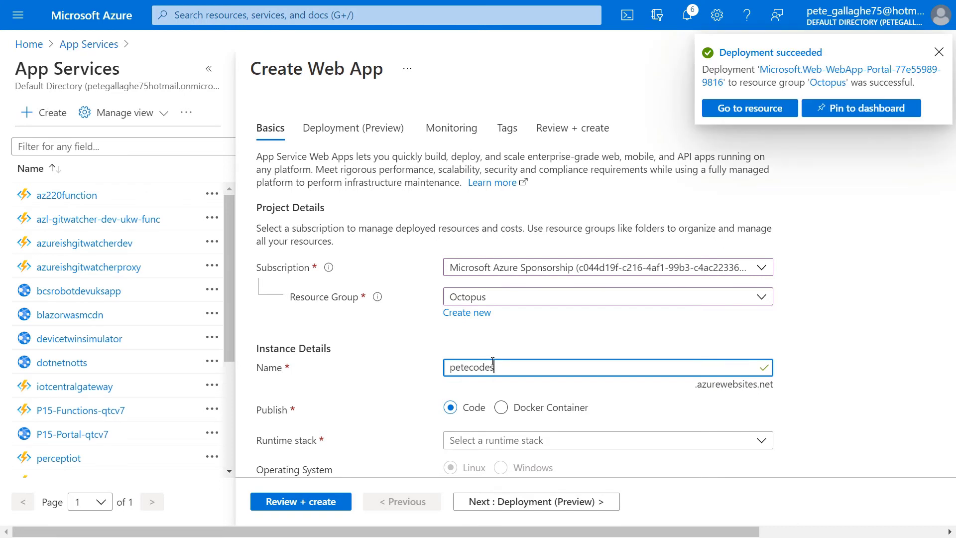
scroll(830, 333, down, 3)
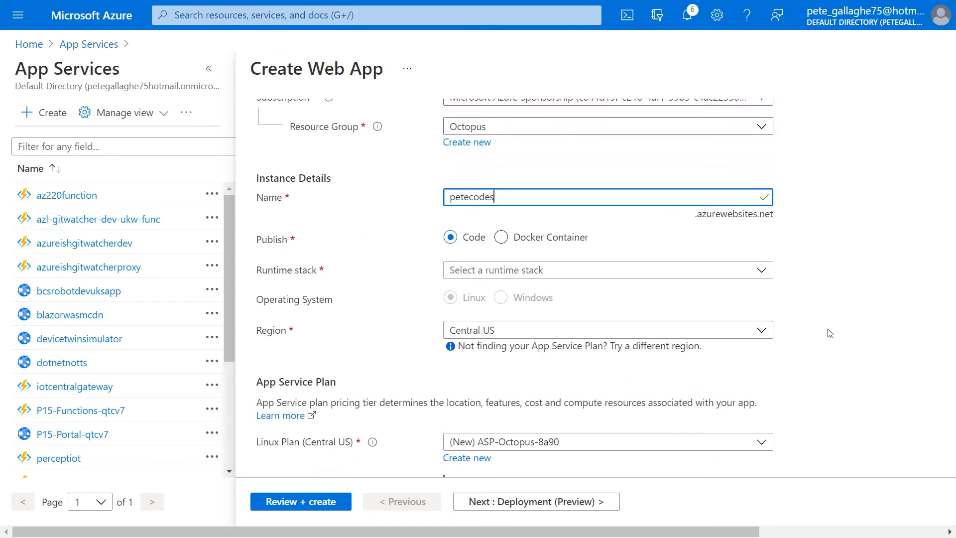
click(518, 270)
click(523, 366)
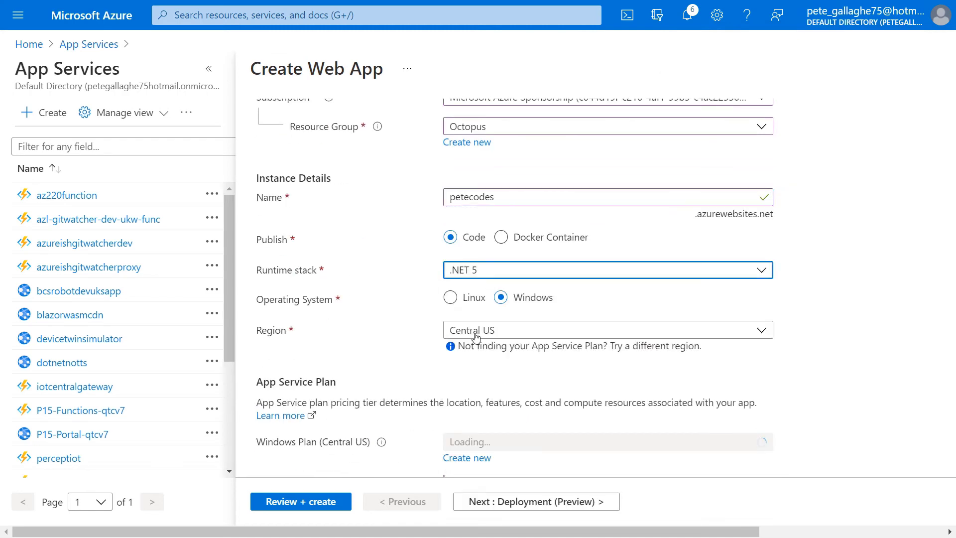
Step: Set the petecodes web app's region to North Europe and its Windows plan to Octopus (F1), and continue to the deployment settings
click(475, 335)
scroll(553, 268, down, 3)
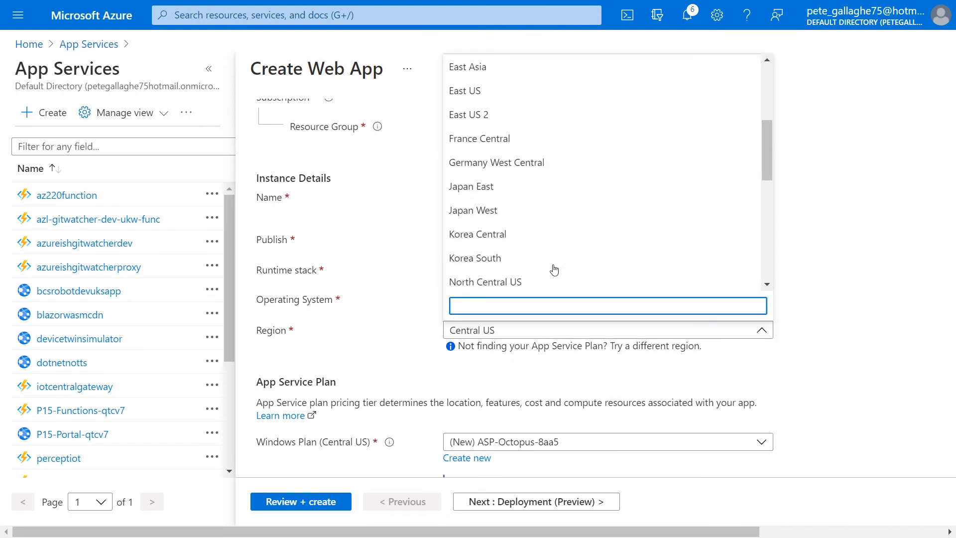
scroll(552, 269, down, 1)
click(552, 269)
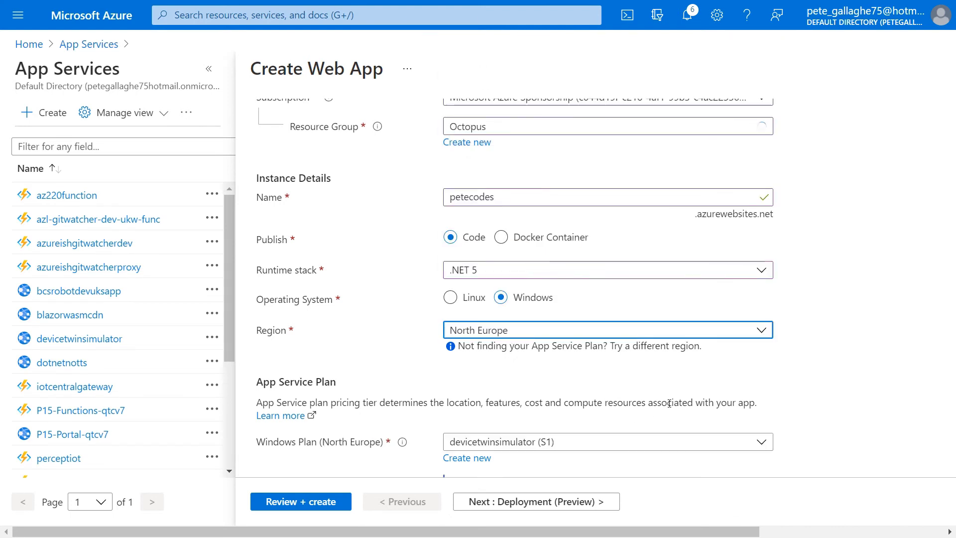
click(548, 441)
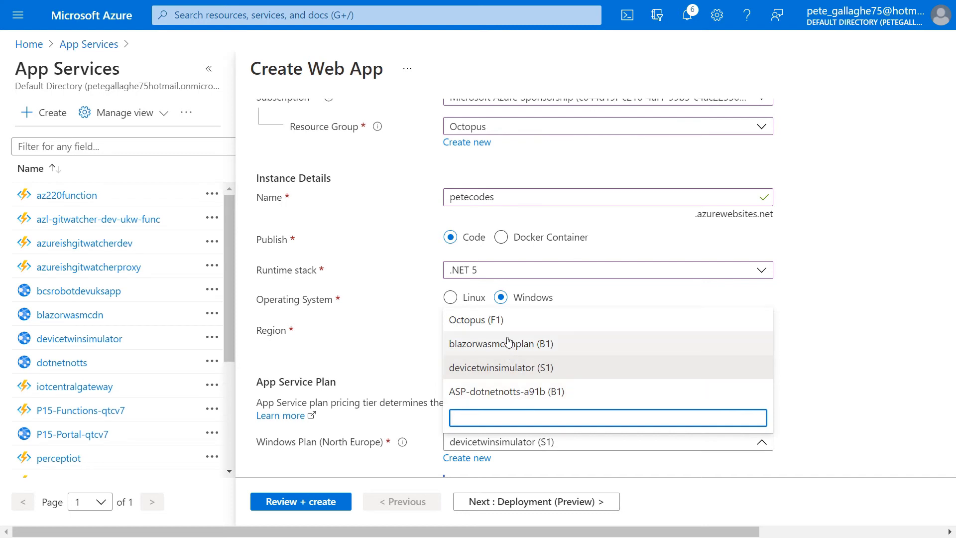
click(505, 318)
scroll(871, 365, down, 2)
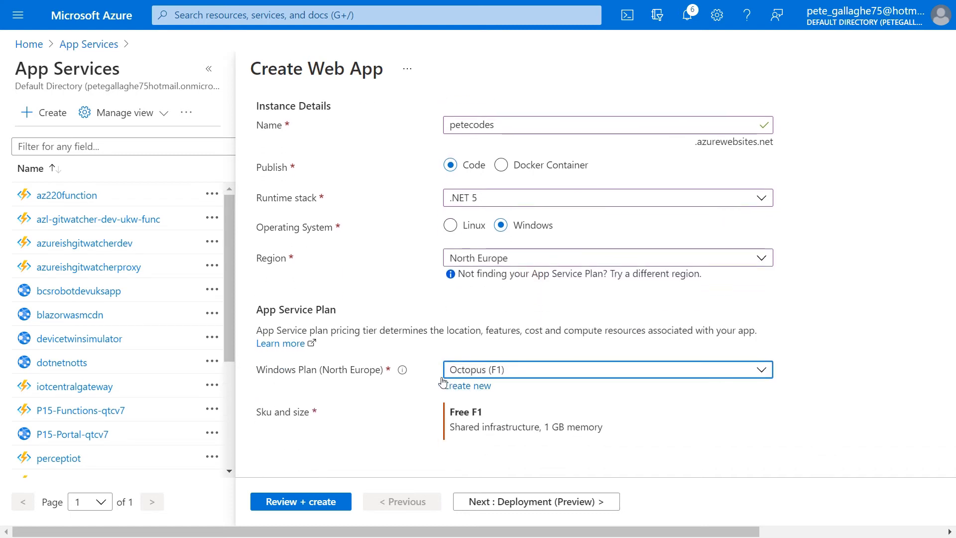
click(513, 502)
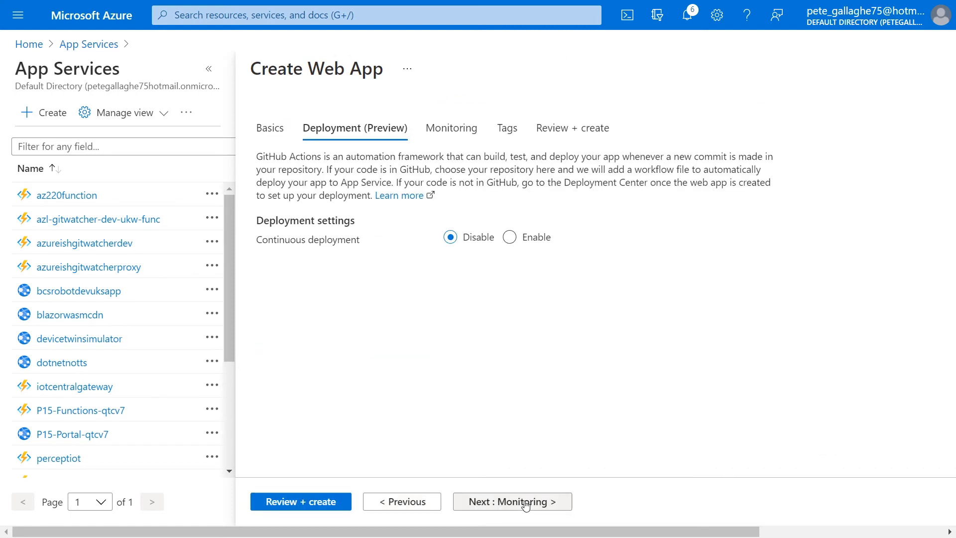
Step: Turn off Application Insights for the petecodes web app, keep continuous deployment disabled, and create the app
click(525, 502)
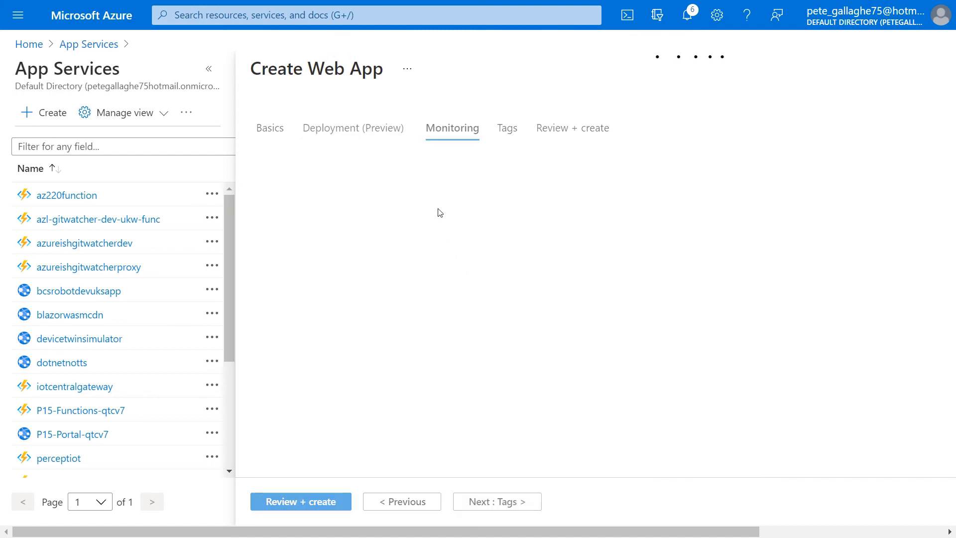
click(450, 237)
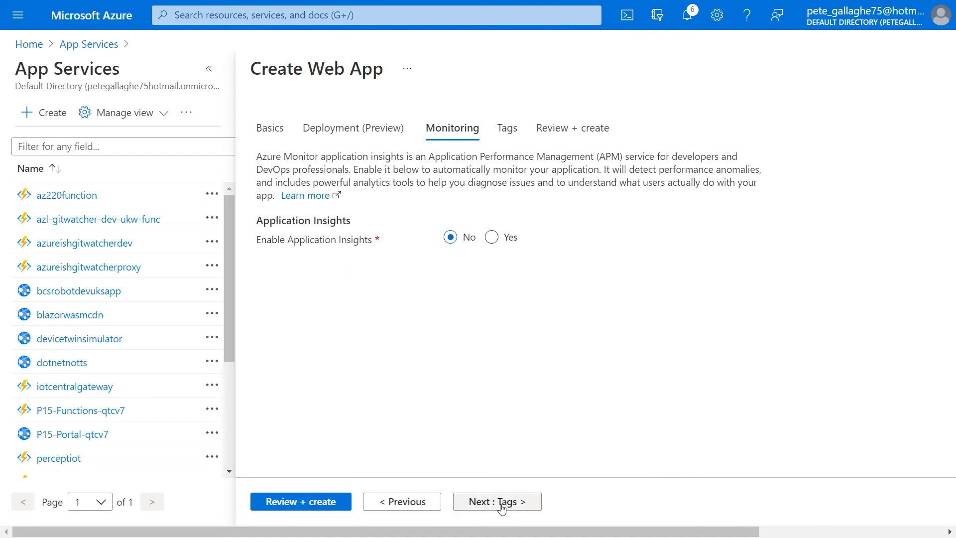
click(318, 503)
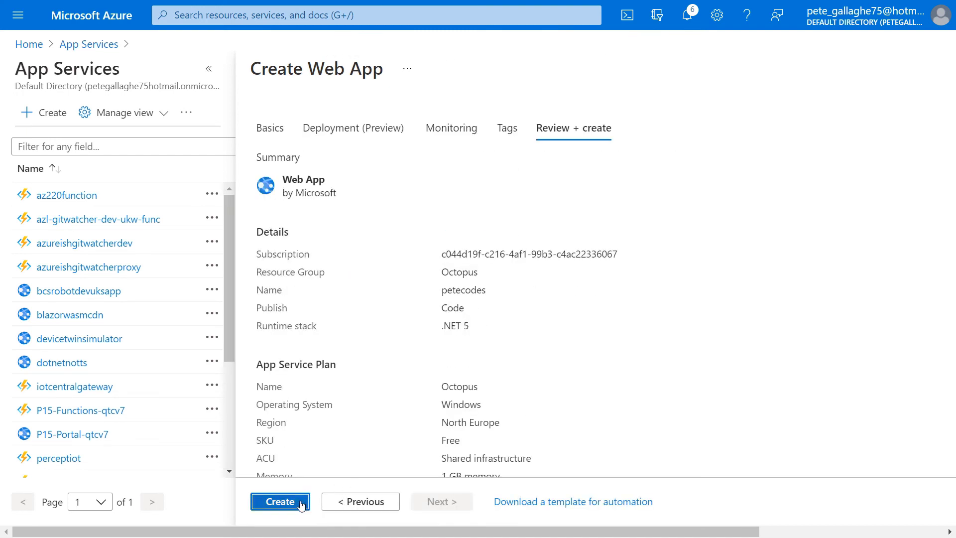
click(291, 505)
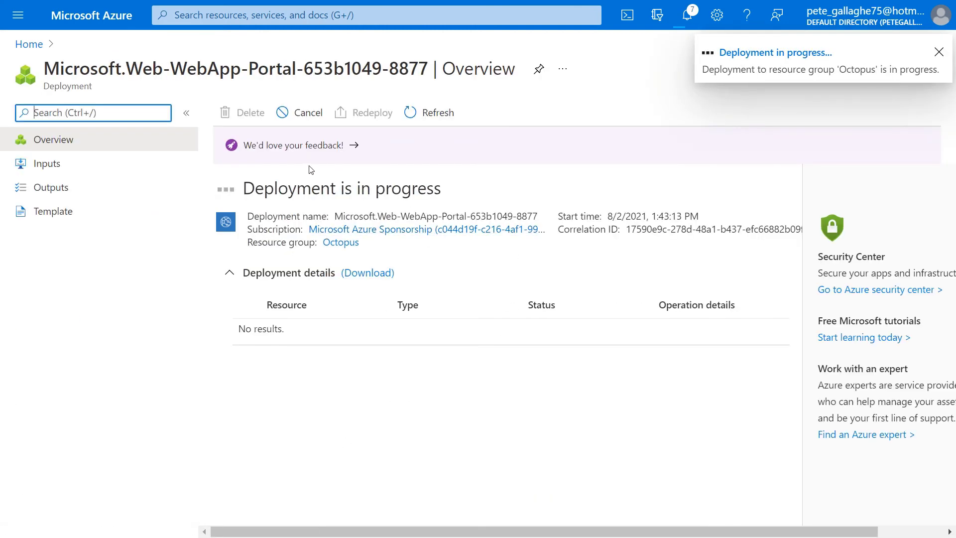
Step: Inspect the deployed petecodes-staging app and the list of apps on its Octopus App Service plan
click(689, 19)
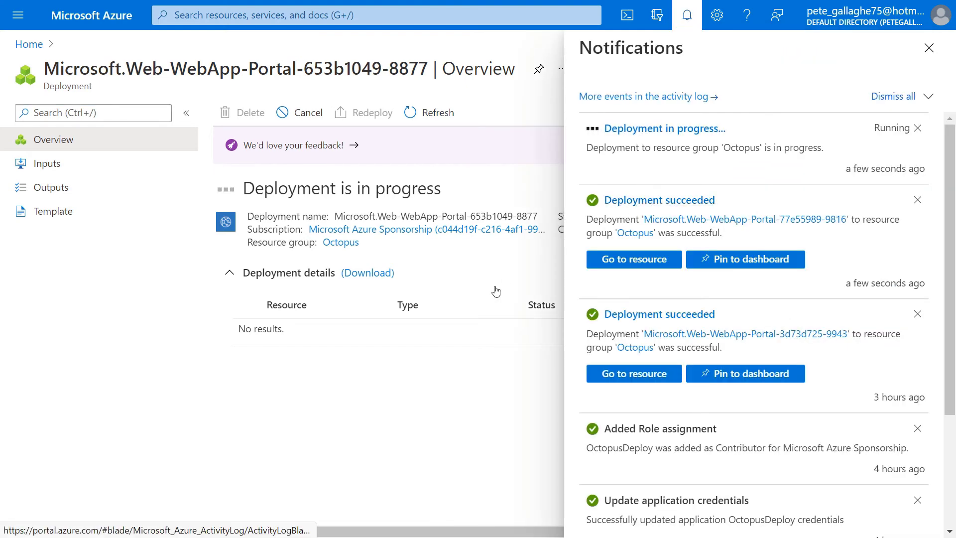
click(644, 259)
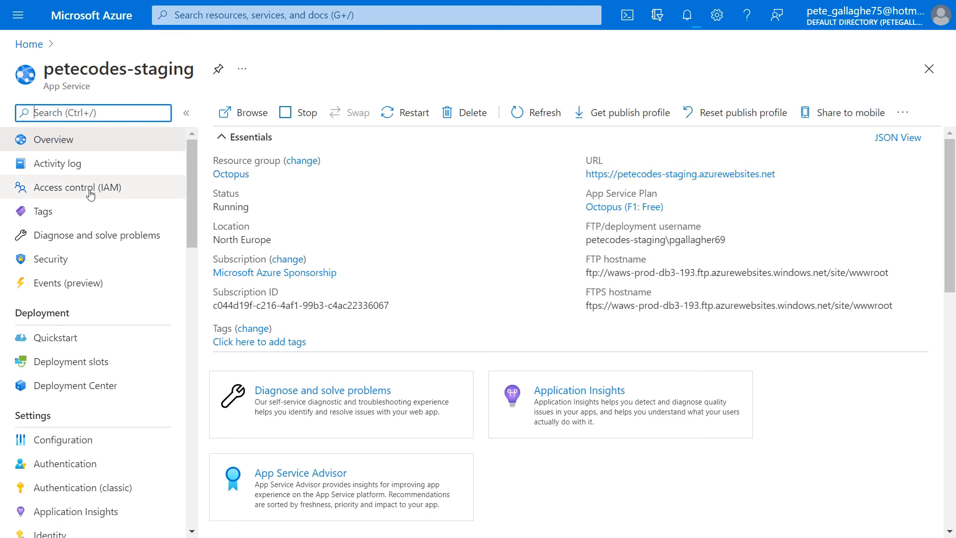
click(606, 211)
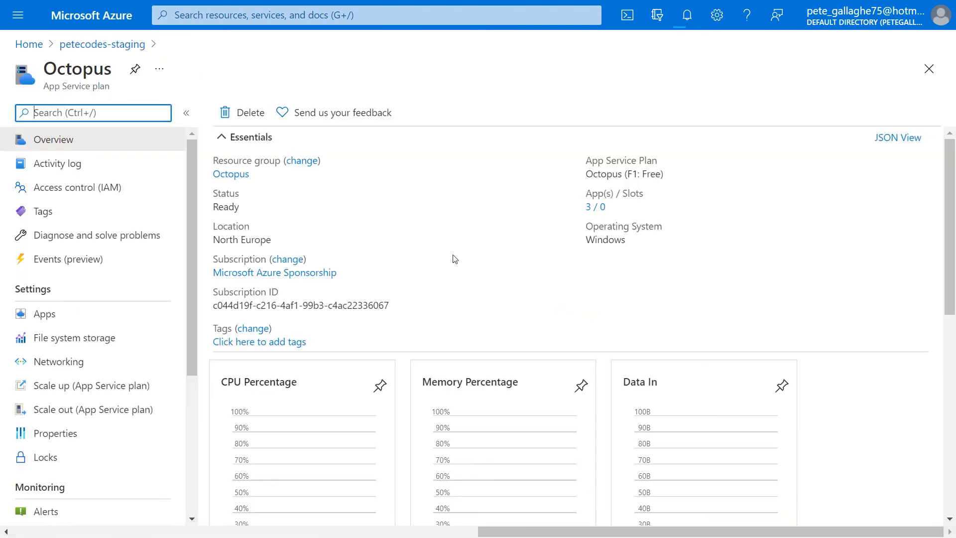
click(58, 314)
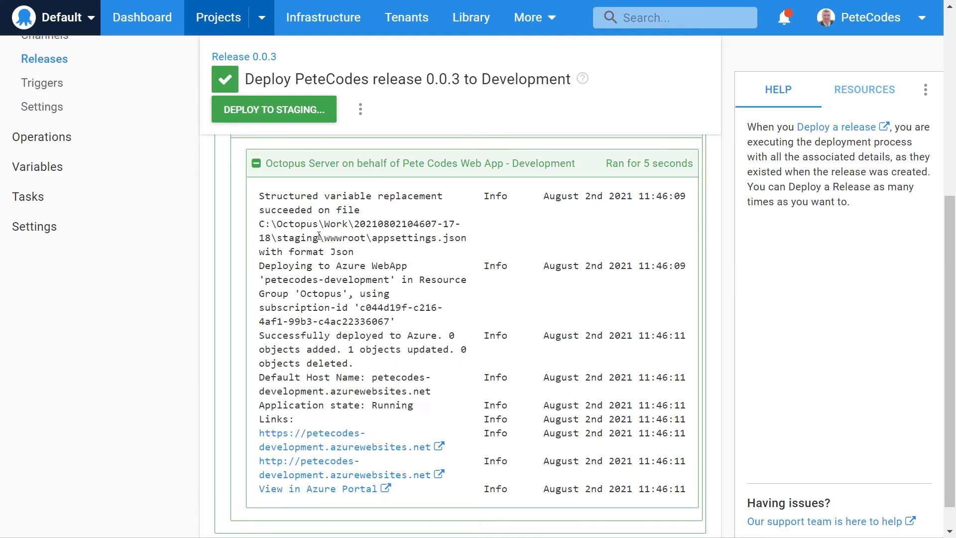
Step: Switch to Octopus Deploy and, from the Staging environment's deployment targets, start adding an Azure Web App target
scroll(294, 241, up, 5)
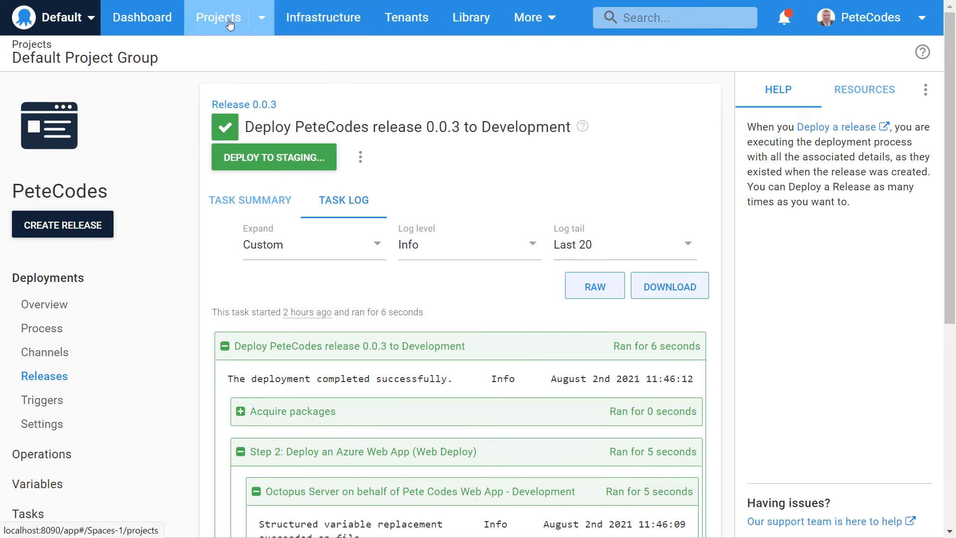
click(318, 20)
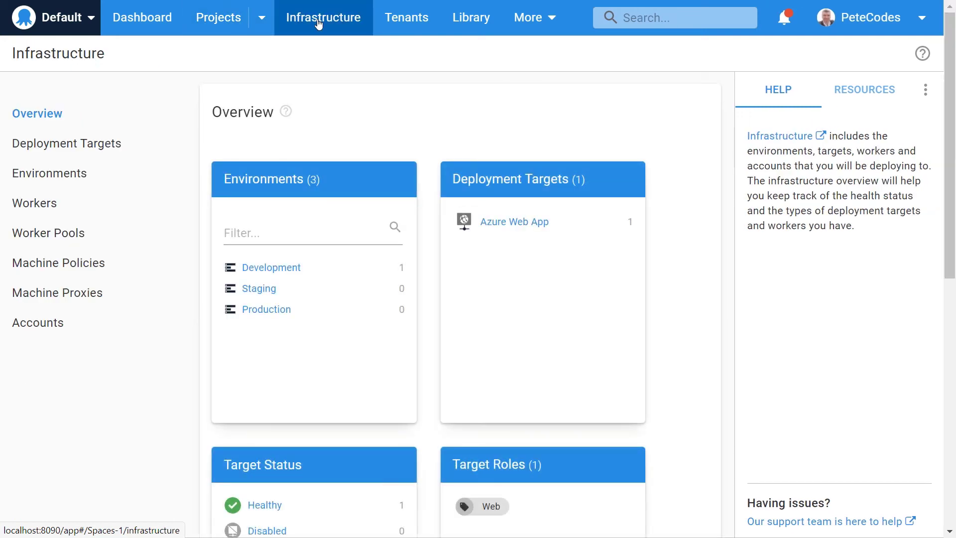
click(262, 293)
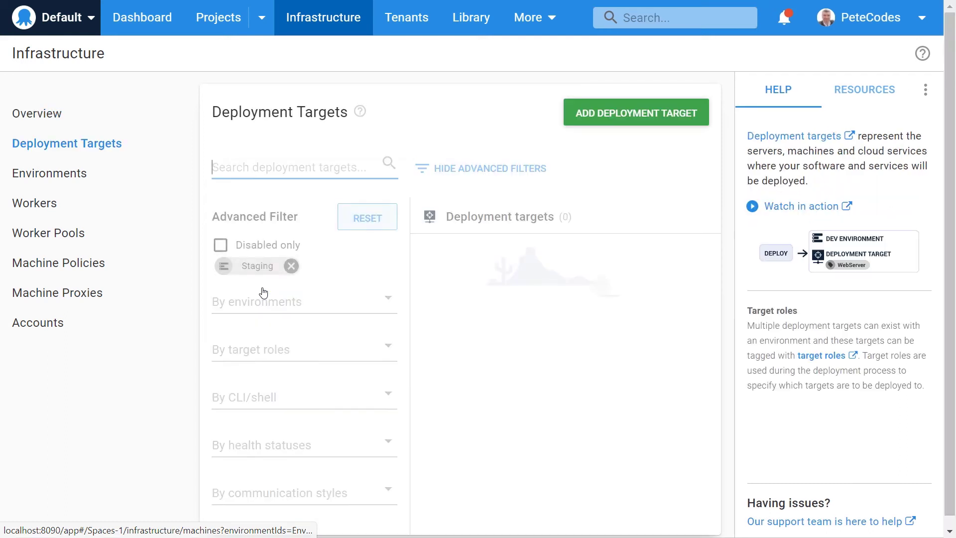
click(638, 122)
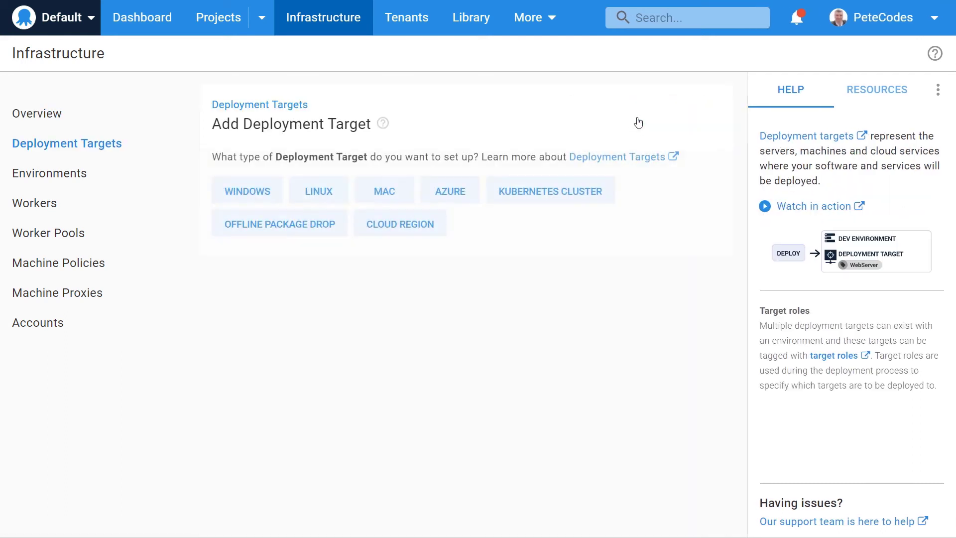
click(450, 191)
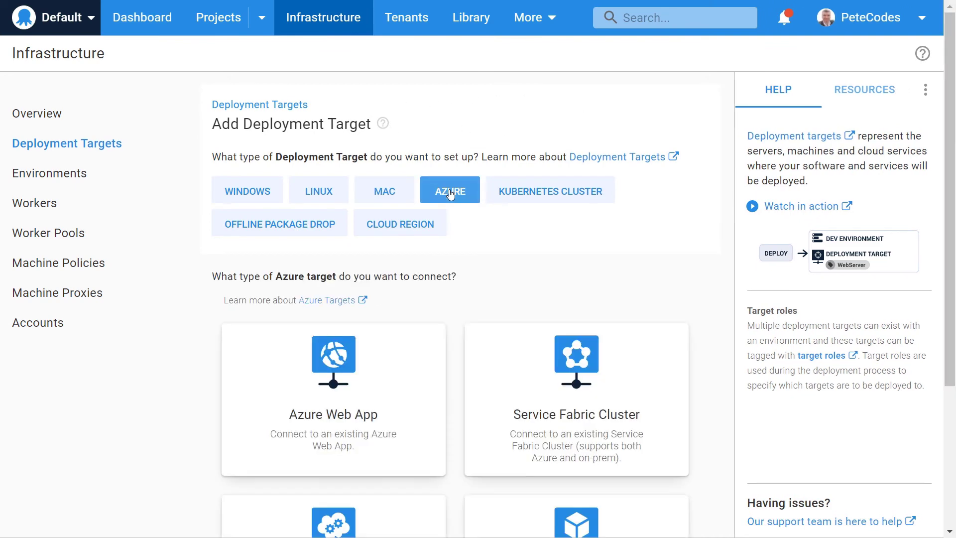
scroll(313, 275, down, 2)
mouse_move(312, 275)
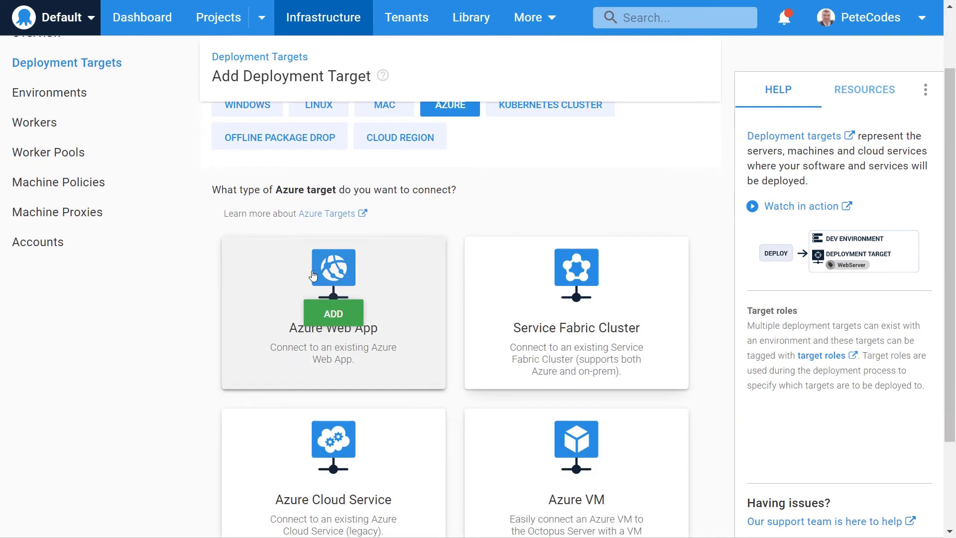
click(333, 313)
Step: Name the deployment target Pete Codes - Staging and assign it the Staging environment and the Web role
click(466, 246)
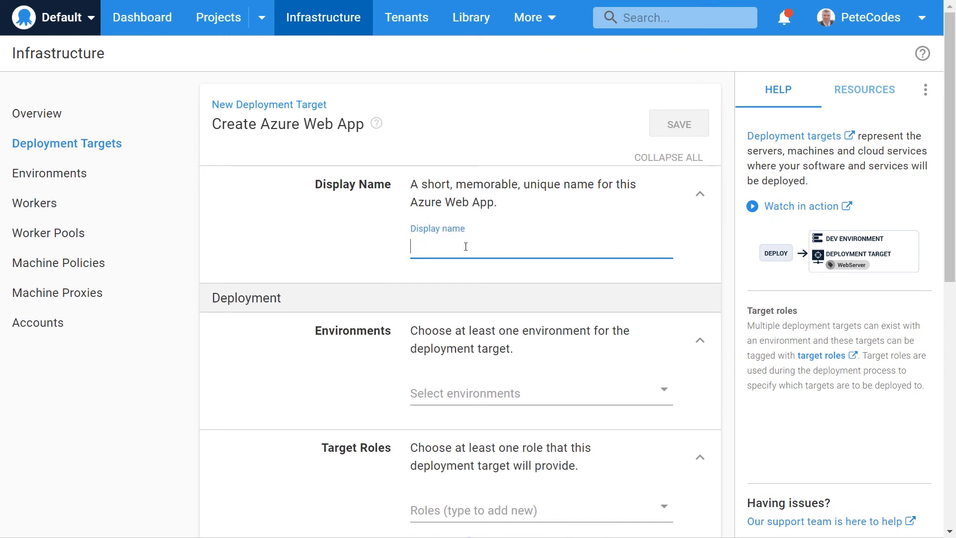
text(Pete Codes - Staging)
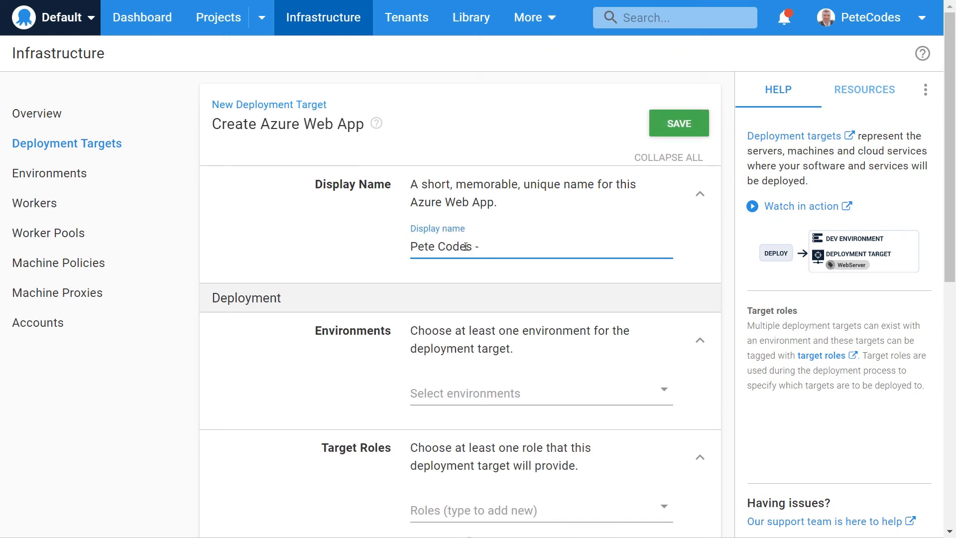
click(515, 393)
click(452, 470)
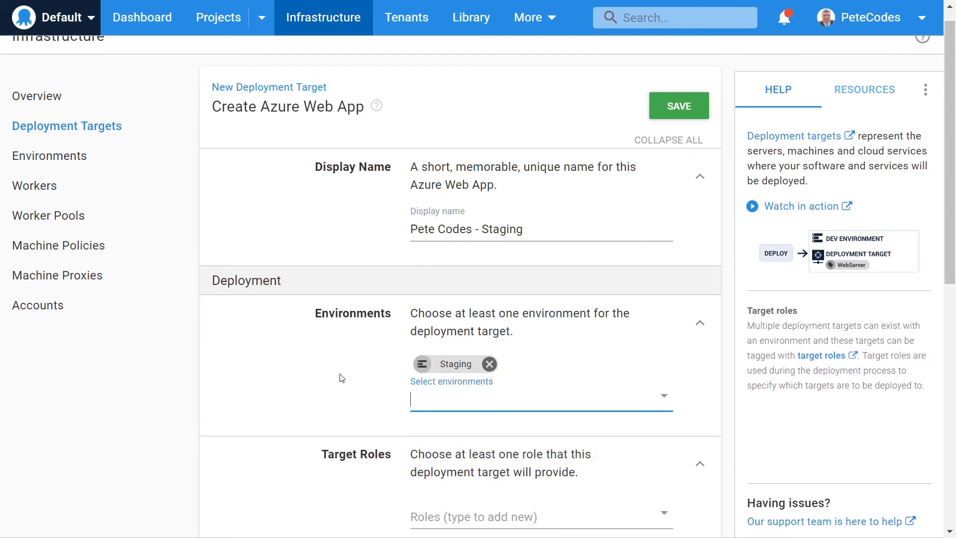
scroll(341, 379, down, 5)
click(440, 284)
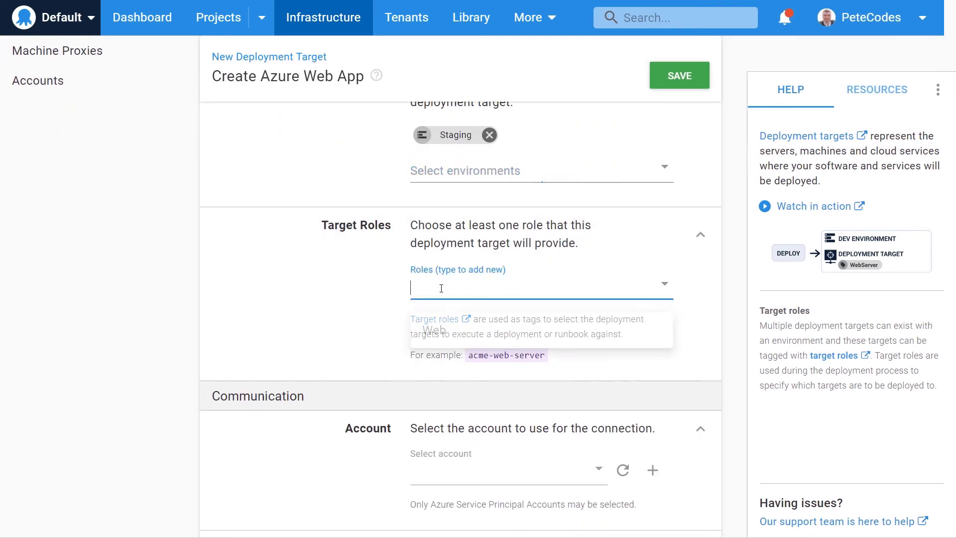
click(432, 328)
Step: Connect the staging target to the petecodes-staging web app through the Azure Sponsorship account, without a slot, and save it
scroll(355, 306, down, 5)
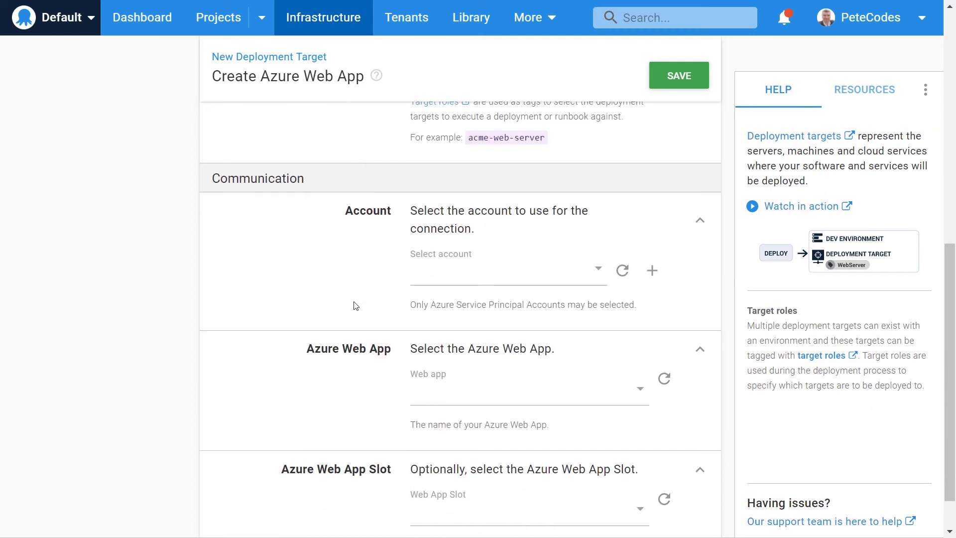
click(451, 280)
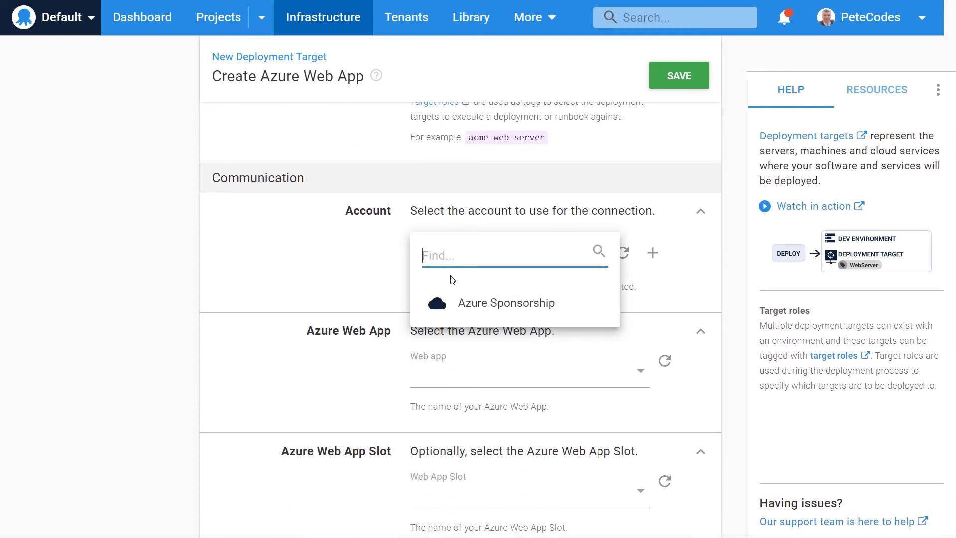
click(458, 302)
scroll(479, 335, down, 1)
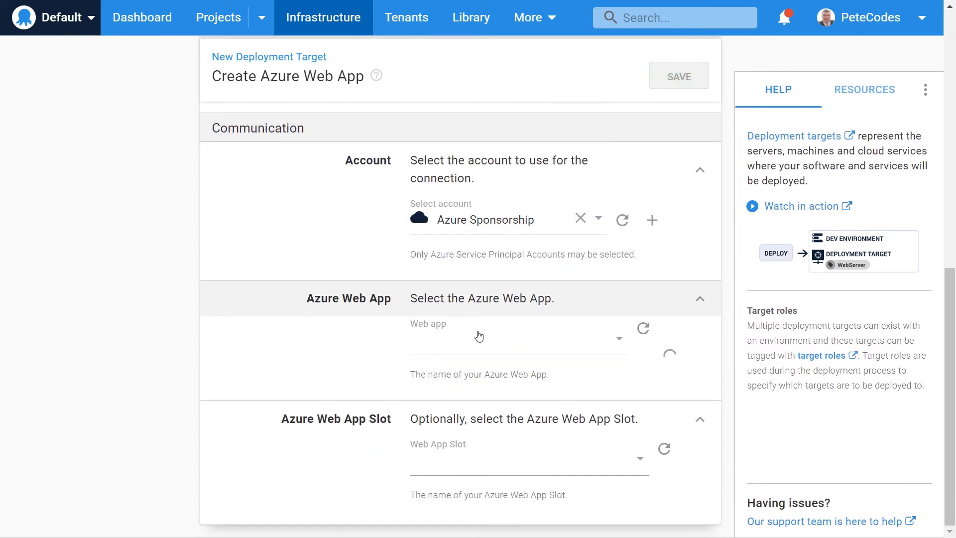
click(593, 339)
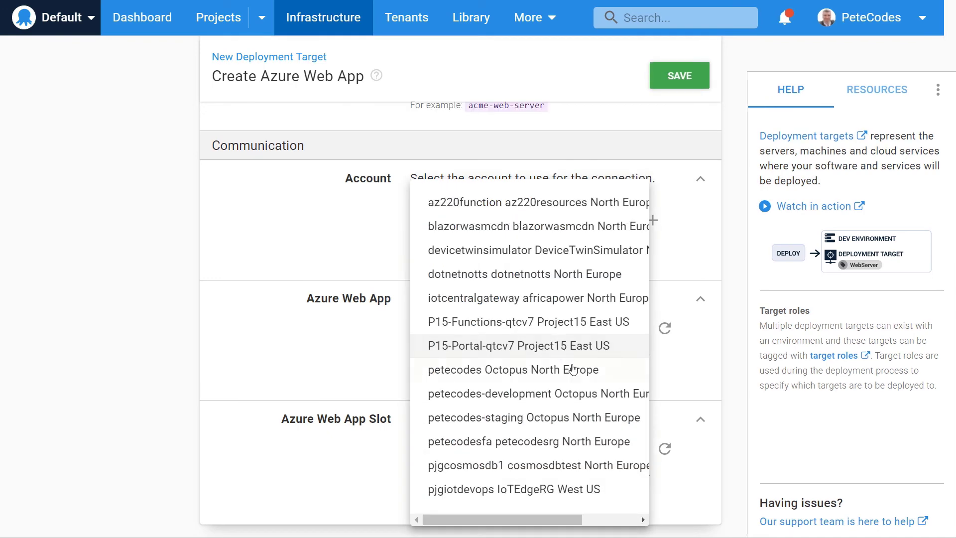
click(531, 417)
scroll(351, 338, down, 1)
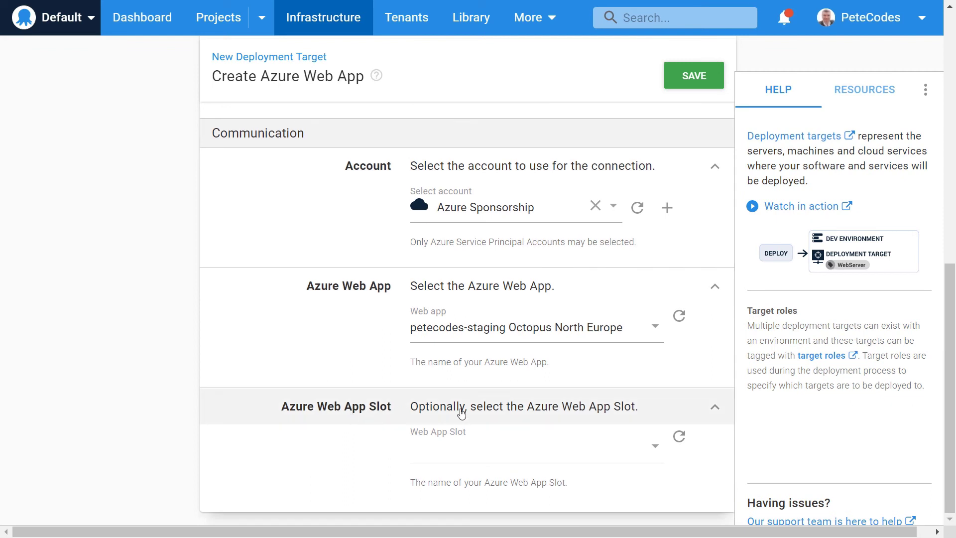
click(694, 69)
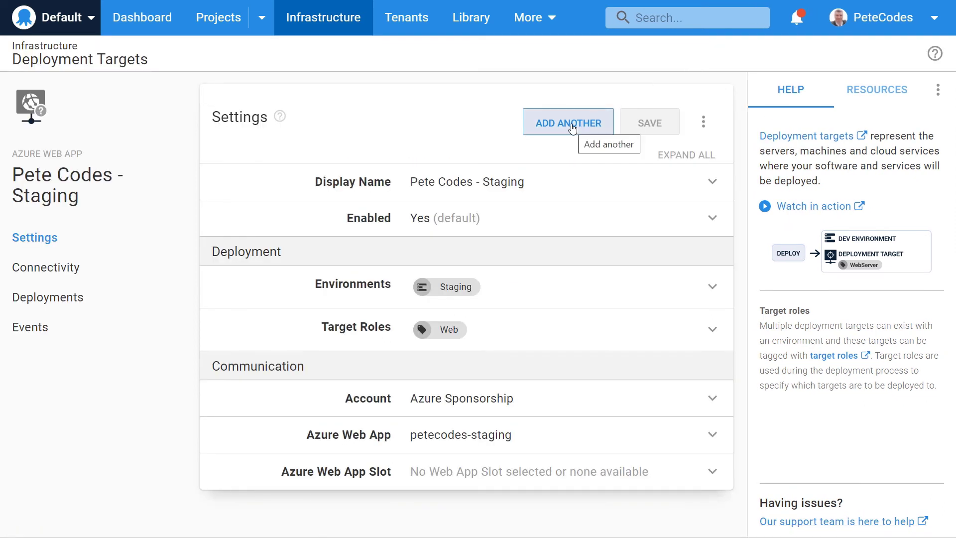
Step: Start another Azure Web App deployment target and name it Pete Codes - Production
click(572, 128)
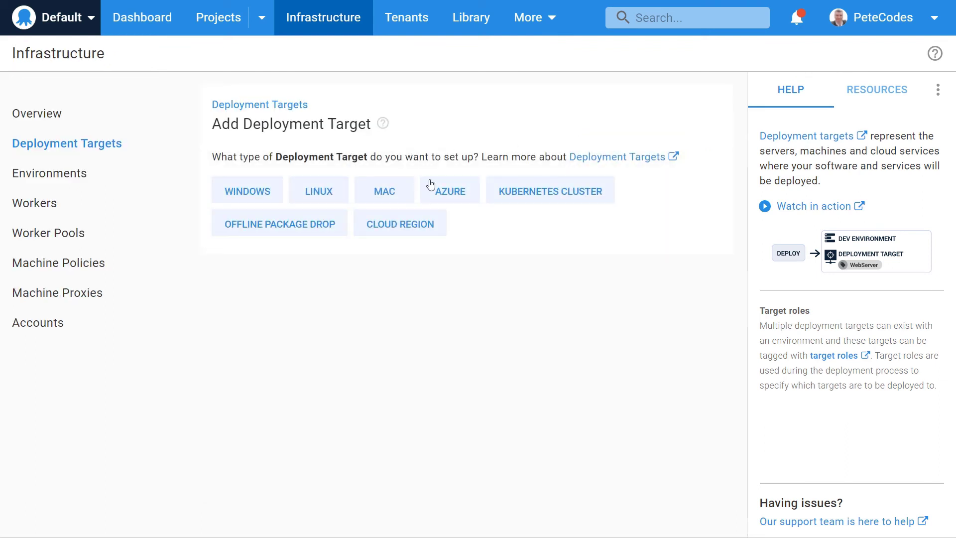
click(438, 195)
click(331, 398)
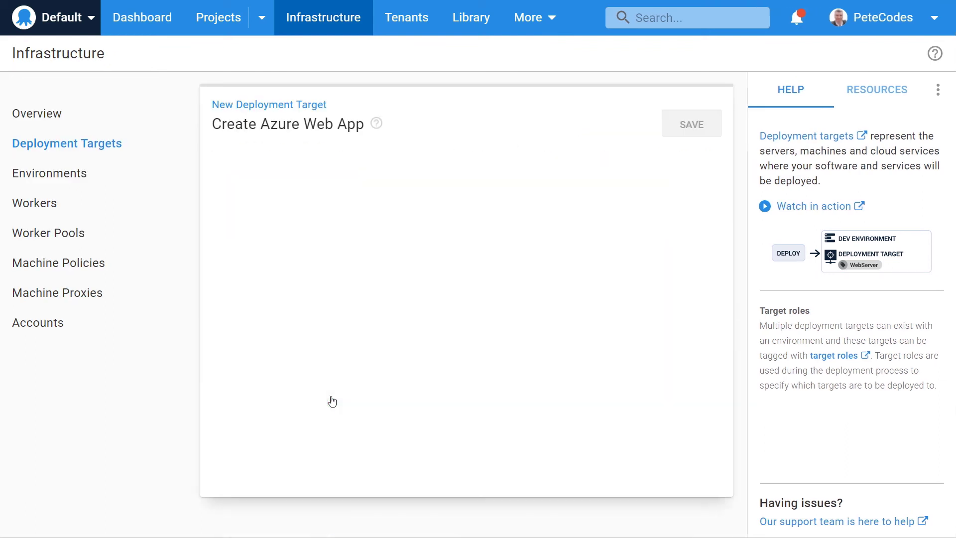
click(447, 244)
text(Pete Codes - Production)
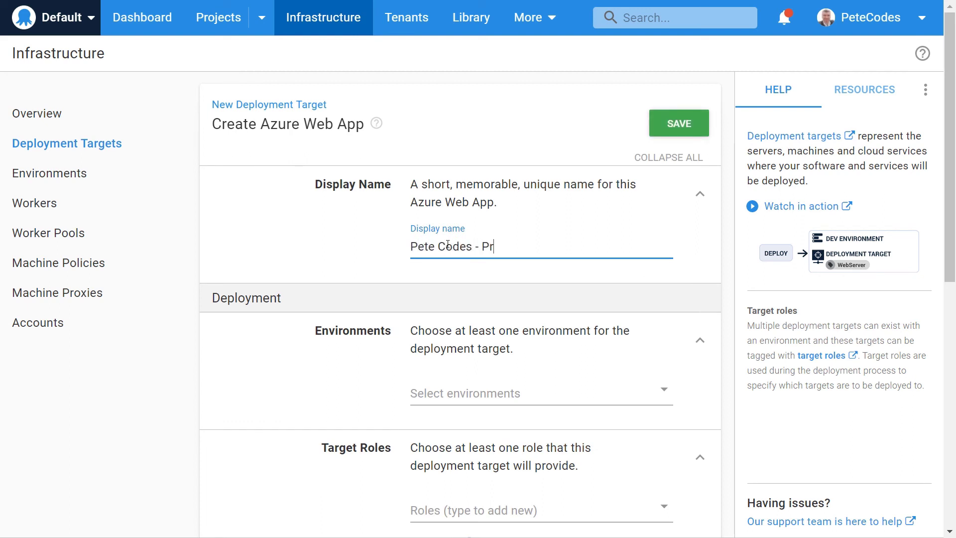
Step: Assign the Production environment and the Web role to the new production target
click(525, 395)
click(444, 506)
scroll(361, 404, down, 3)
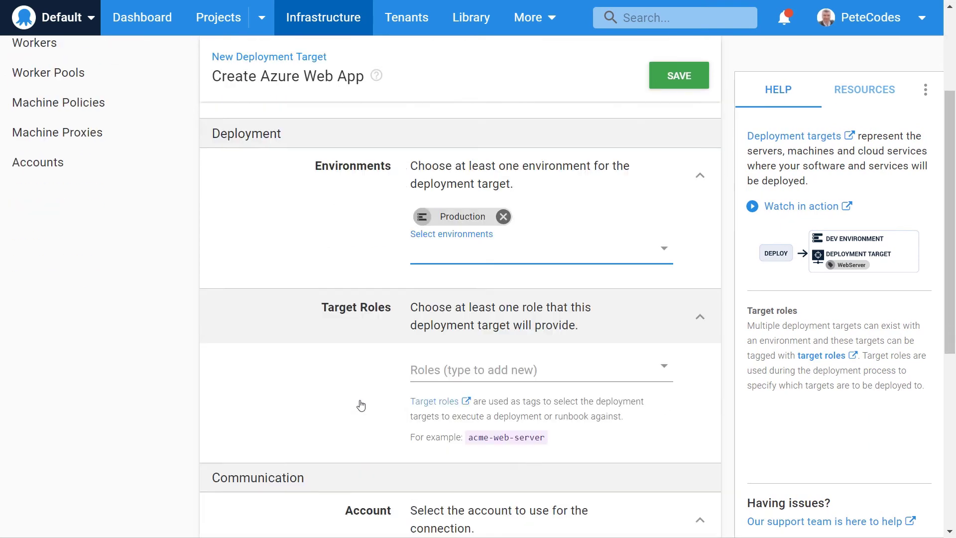
scroll(360, 405, down, 2)
click(444, 322)
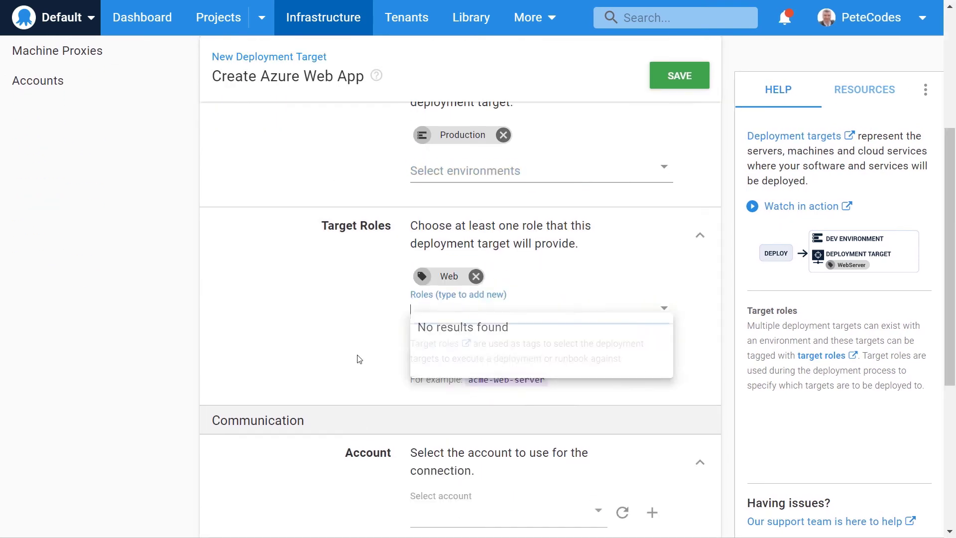
Step: Connect the production target to the petecodes web app through the Azure Sponsorship account, without a slot, and save it
scroll(380, 345, down, 4)
click(463, 352)
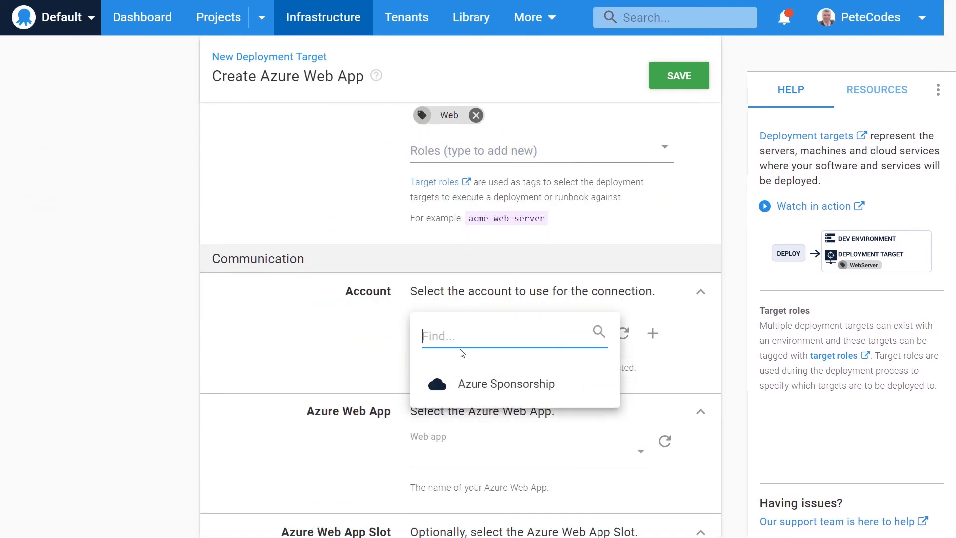
click(478, 386)
scroll(429, 347, down, 3)
click(429, 348)
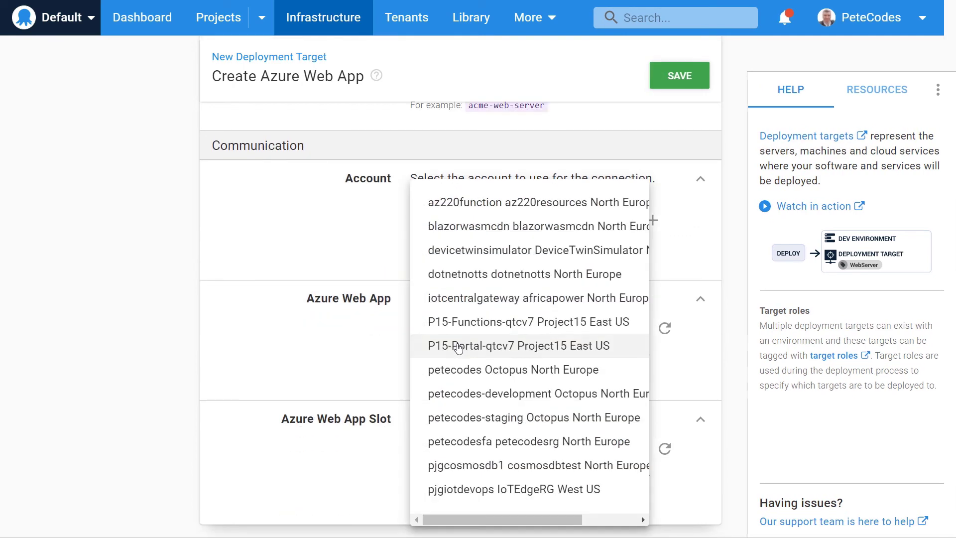
click(478, 369)
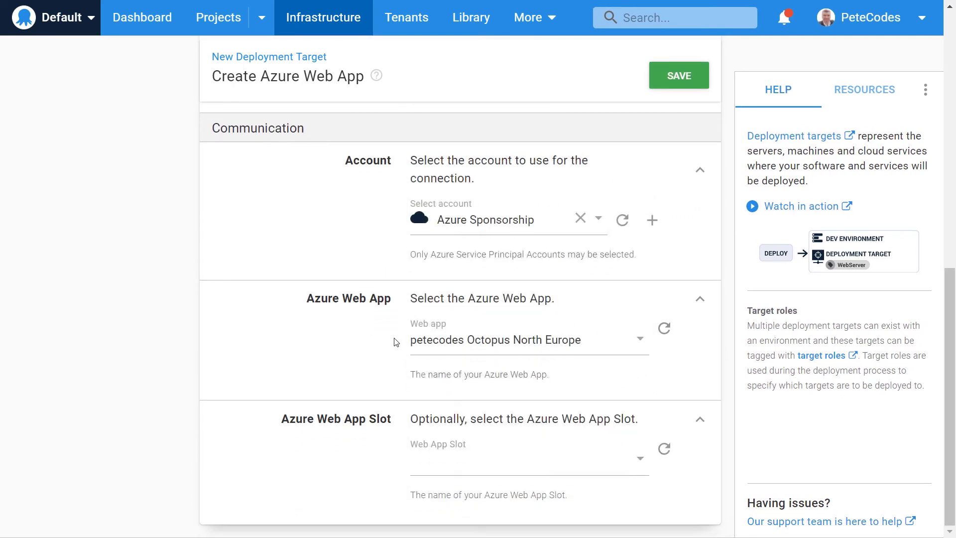
click(692, 85)
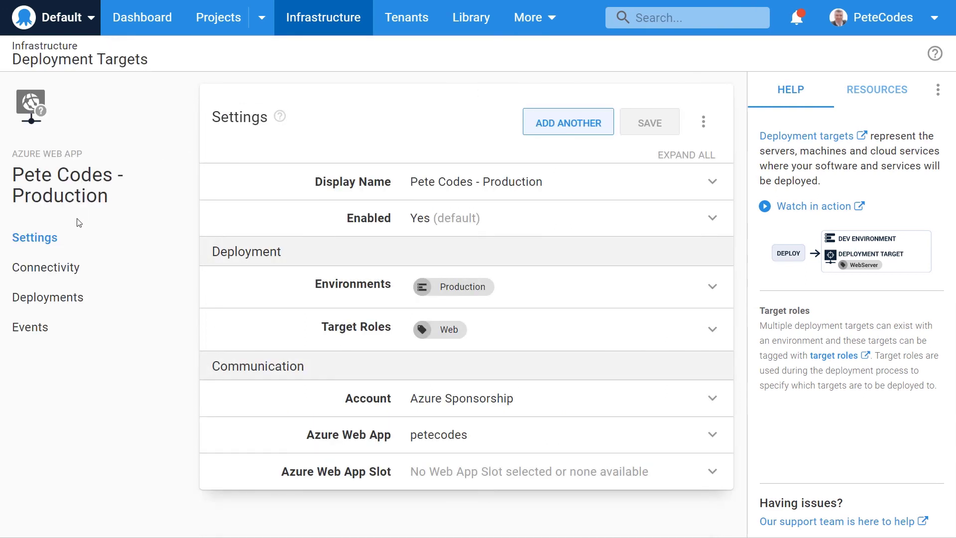
Step: Check the three environments in the infrastructure overview, and deploy PeteCodes release 0.0.3 to Staging from the project overview
click(319, 30)
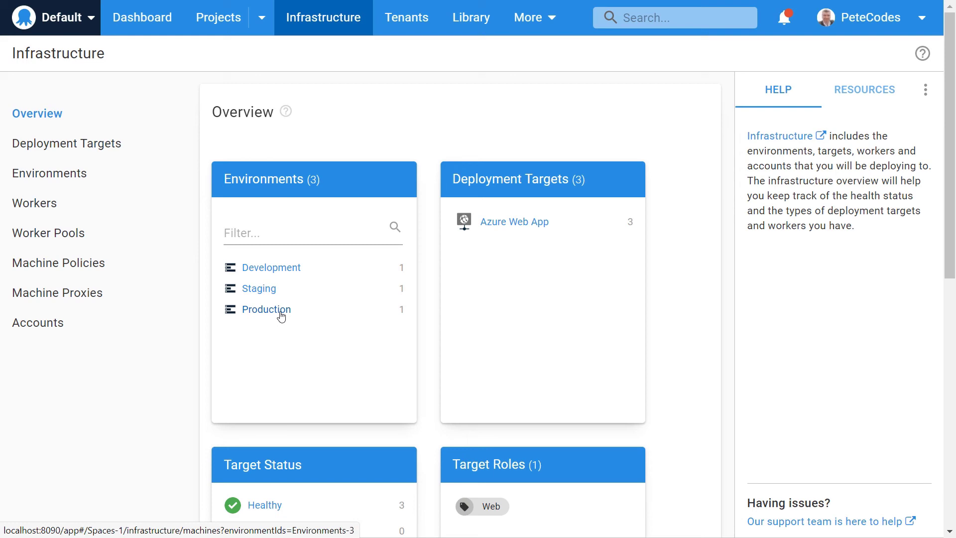
click(224, 30)
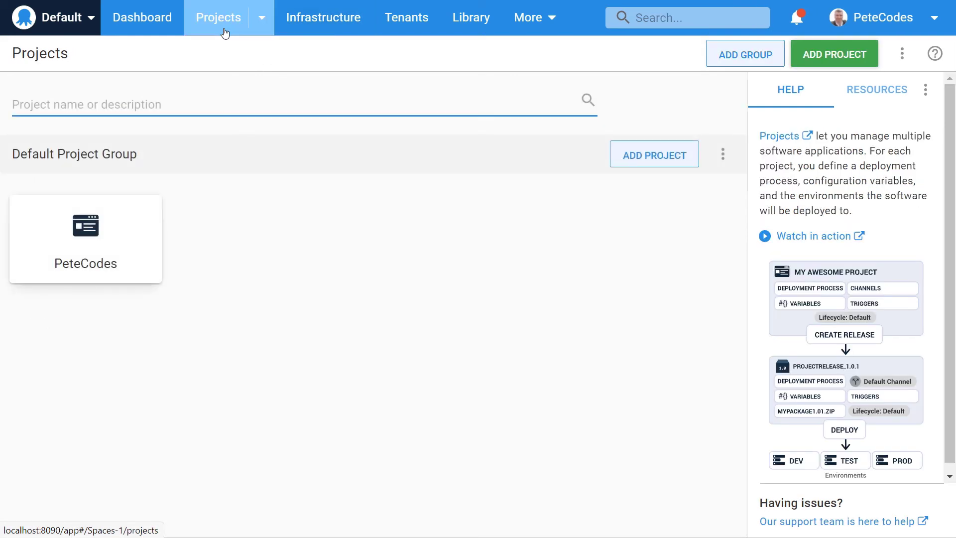
click(132, 221)
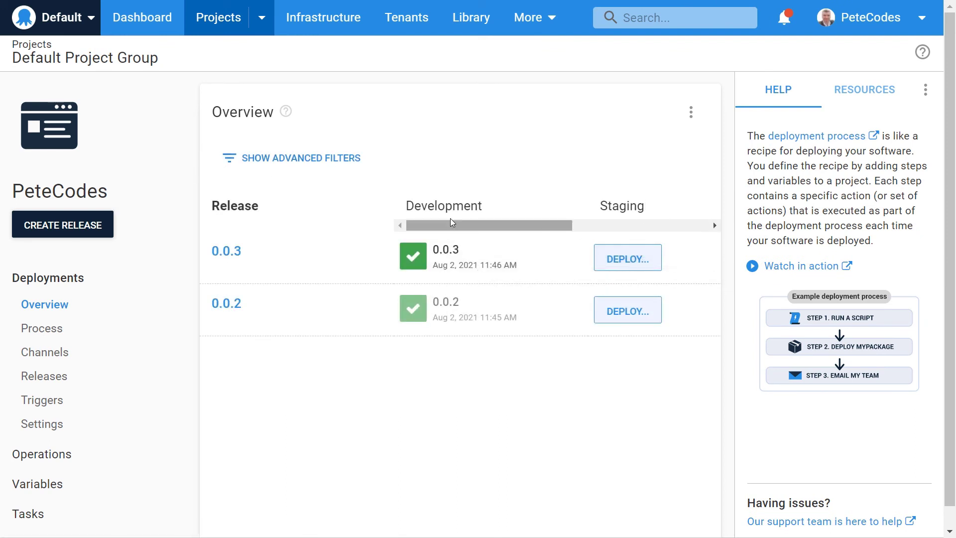
click(628, 259)
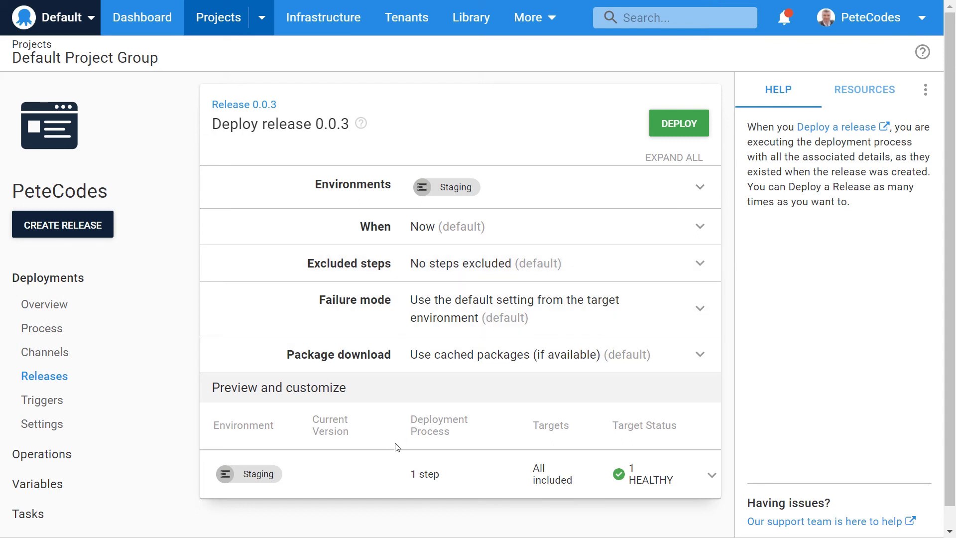
click(686, 127)
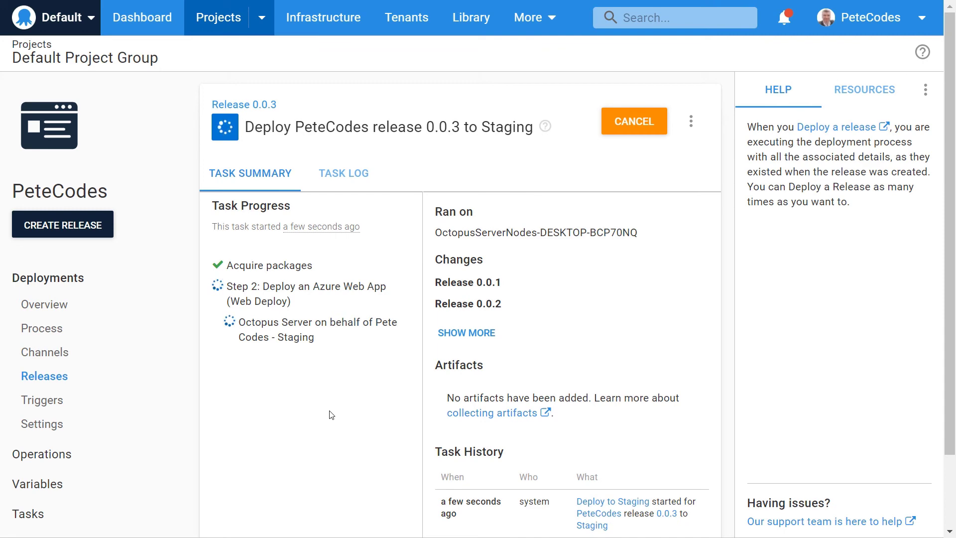
Step: Examine the staging deployment's task log, including the appsettings.json variable replacement and the links to the deployed site
click(274, 329)
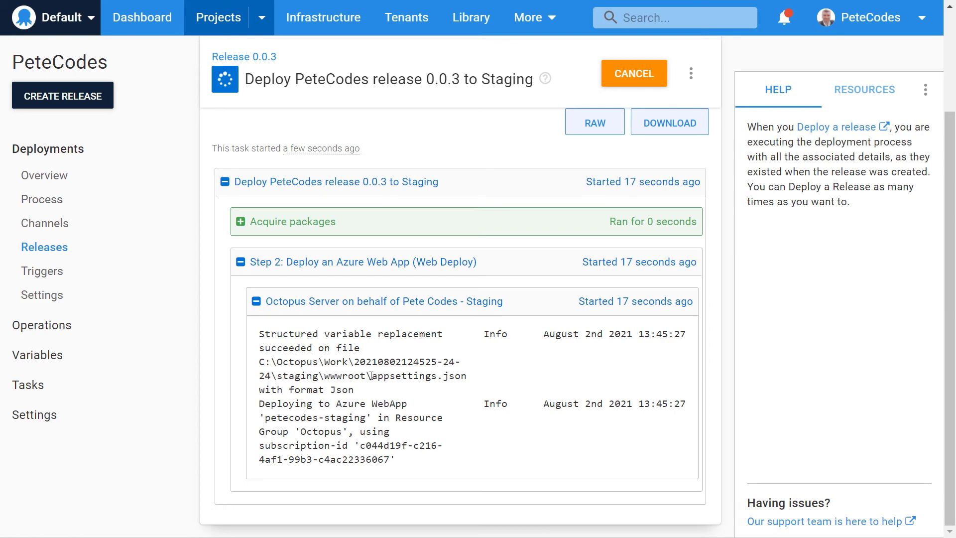
drag(372, 374, 466, 376)
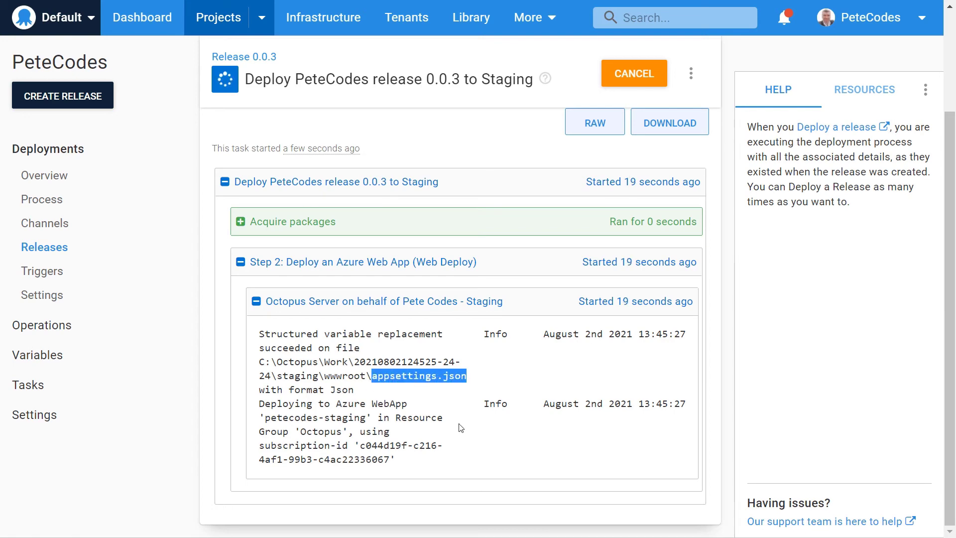
scroll(459, 423, down, 3)
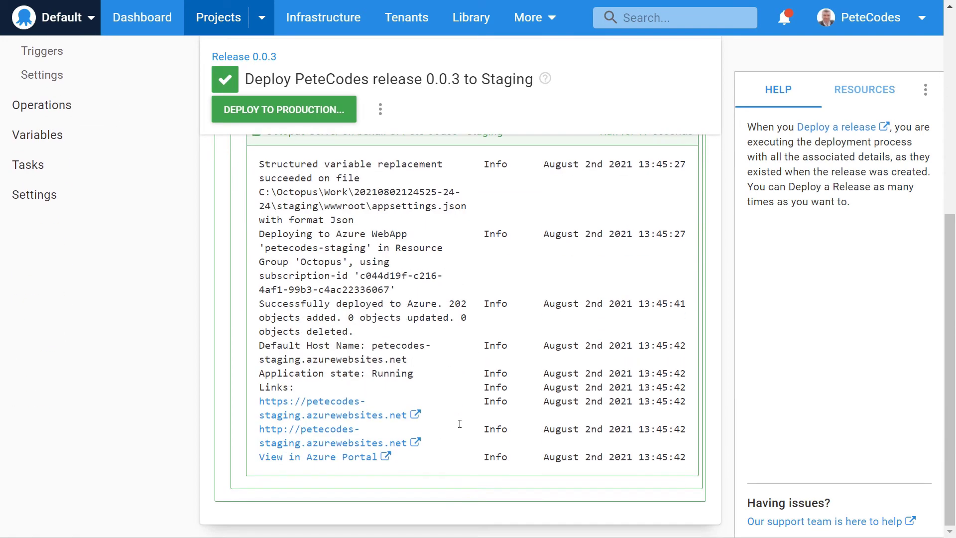
scroll(459, 425, up, 6)
scroll(459, 428, down, 7)
Step: Open the deployed staging site over https and compare its Configuration example heading with the project's h1FontSize variables
click(335, 407)
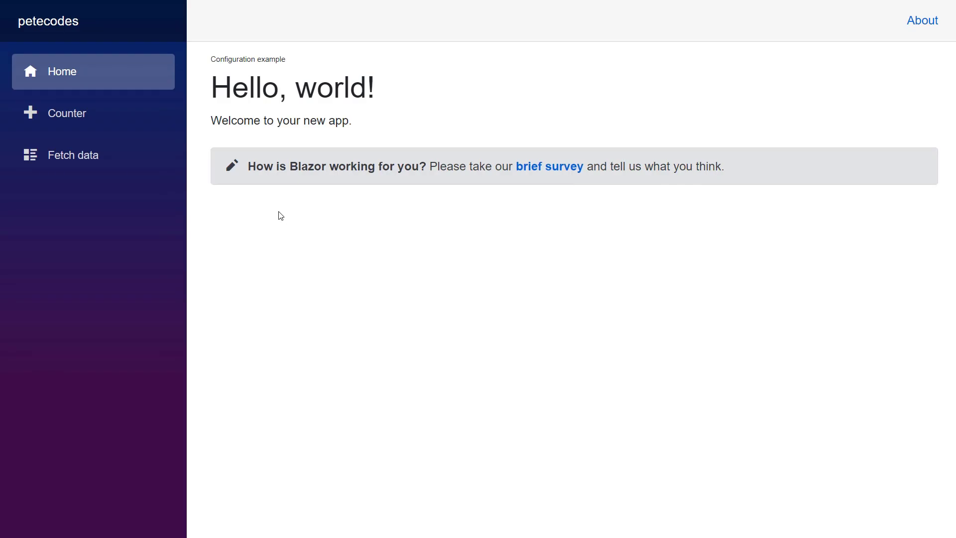
drag(301, 61, 209, 59)
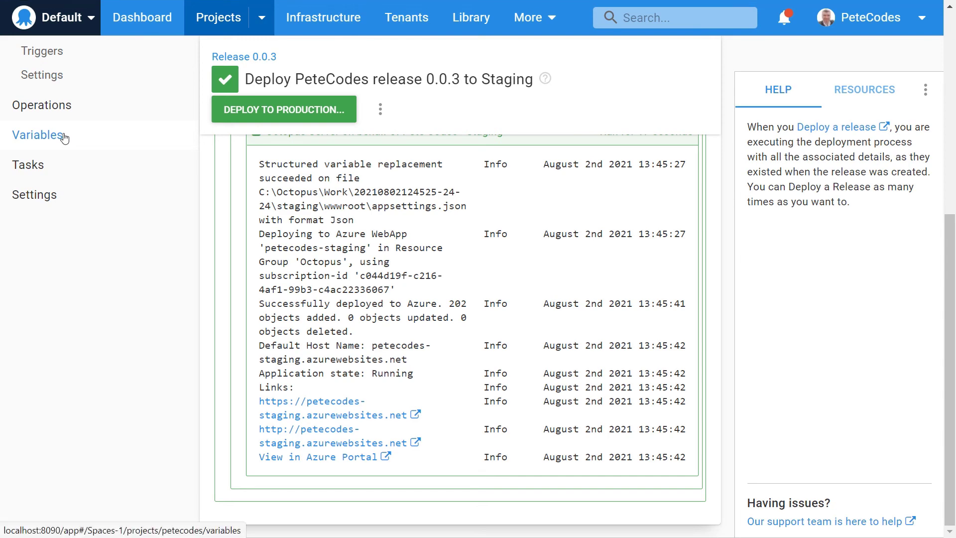
click(68, 138)
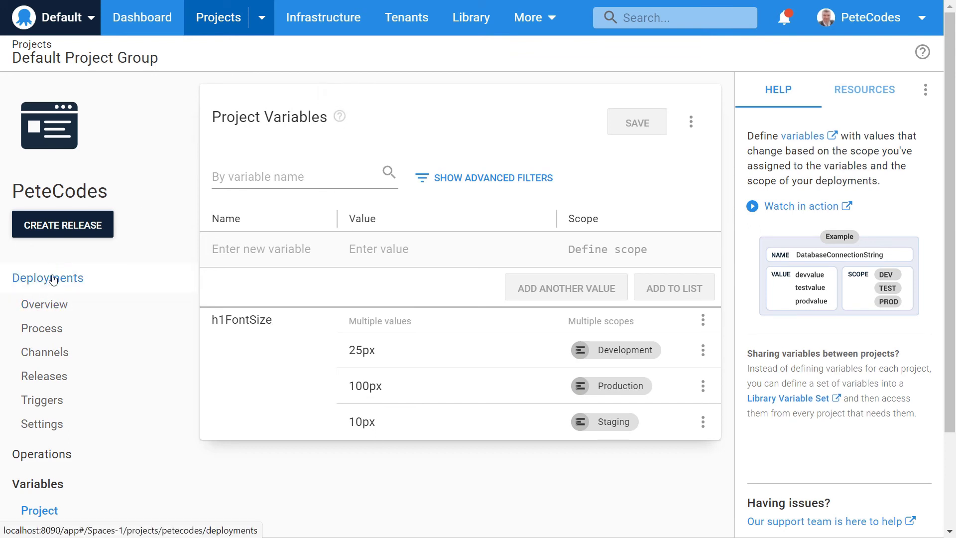
Step: Deploy PeteCodes release 0.0.4 to Production from the project's deployments overview
click(54, 304)
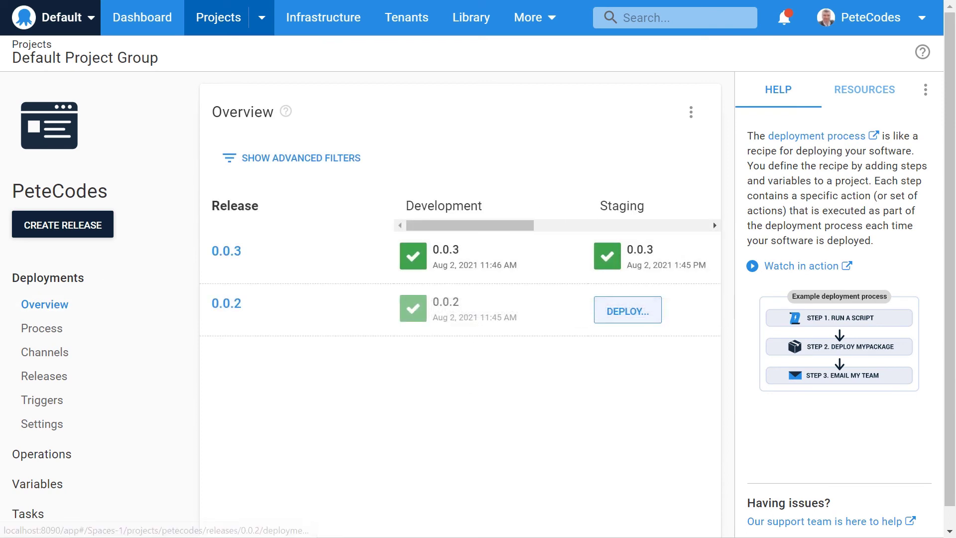
drag(506, 226, 630, 225)
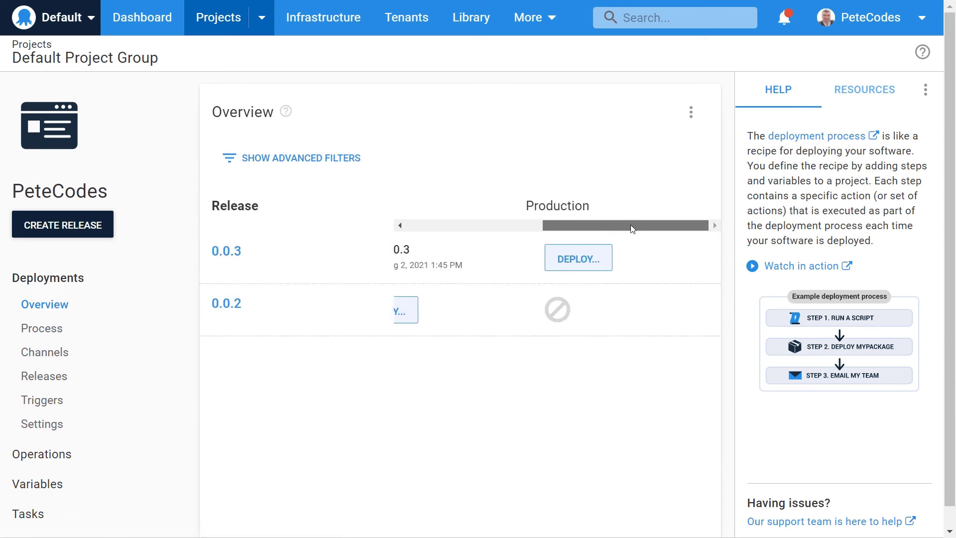
click(604, 255)
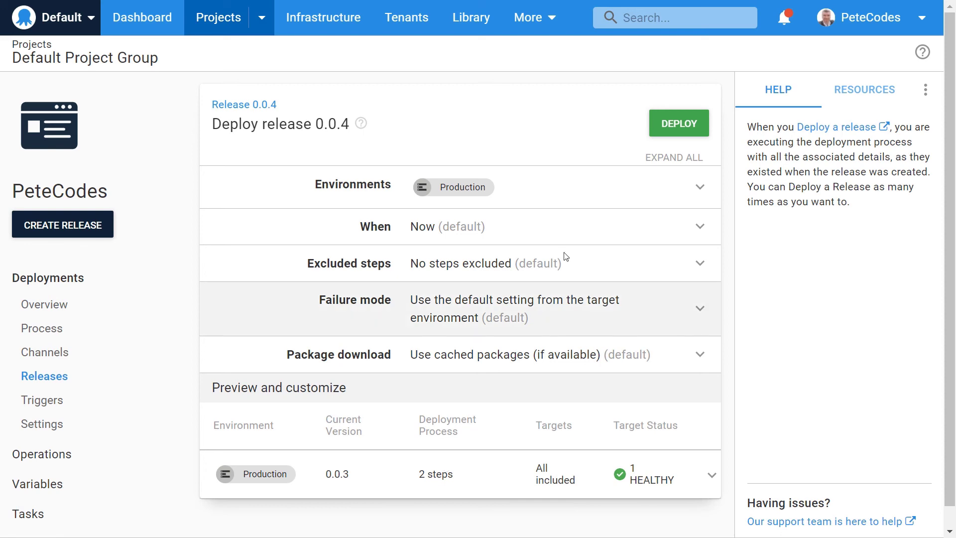
click(684, 125)
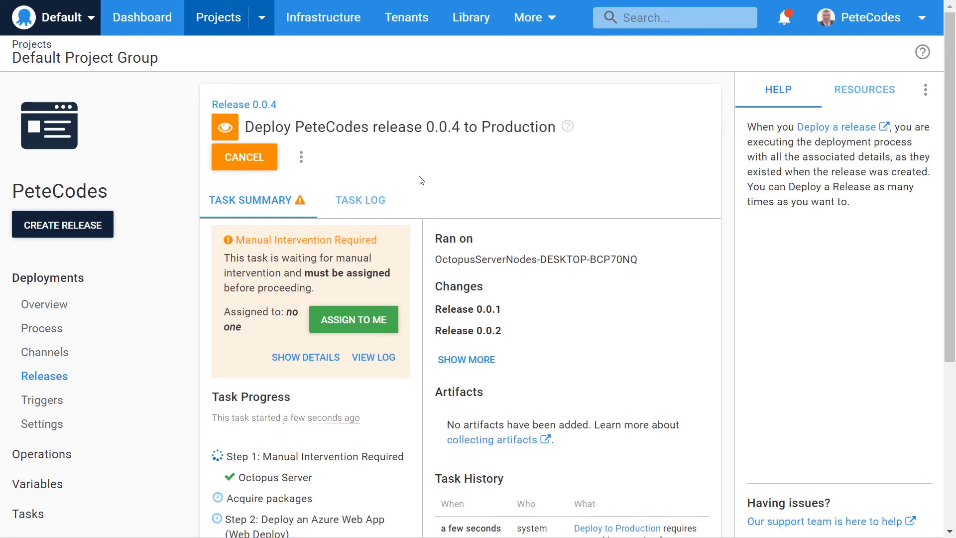
Step: Take ownership of the production deployment's manual intervention, add the note "Deploy time!" and approve it to proceed
click(365, 323)
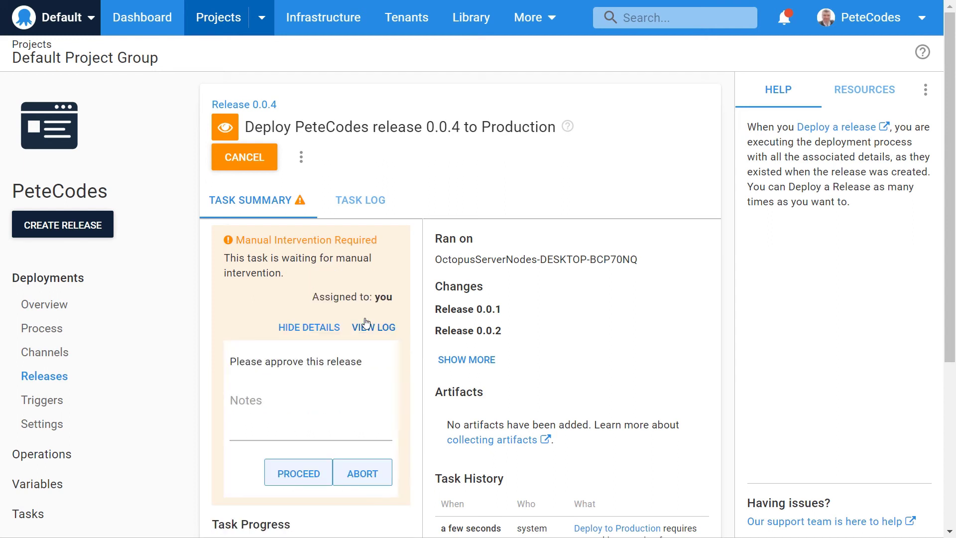
click(286, 427)
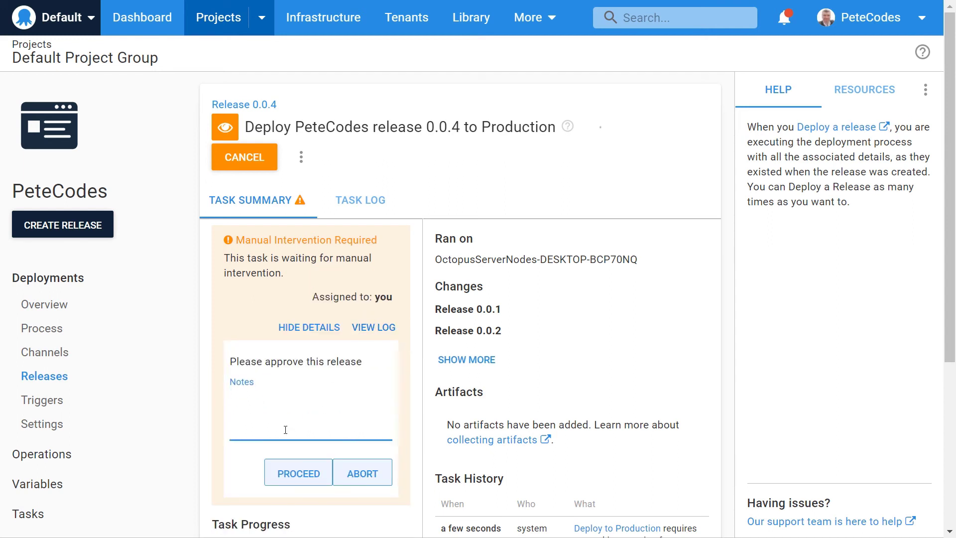
text(Deploy time!)
click(297, 472)
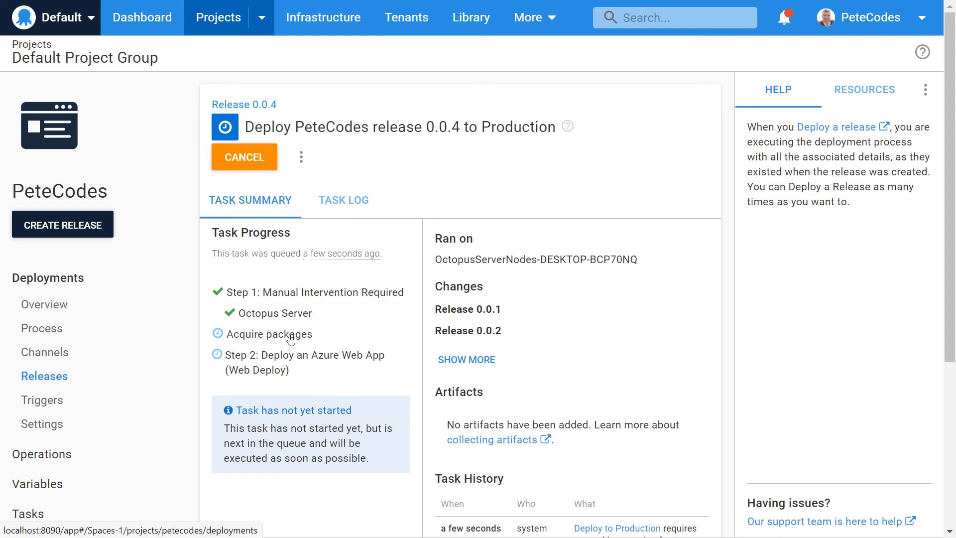
Step: Examine the package acquisition entries for Octopus Server in the production deployment's task log
click(273, 339)
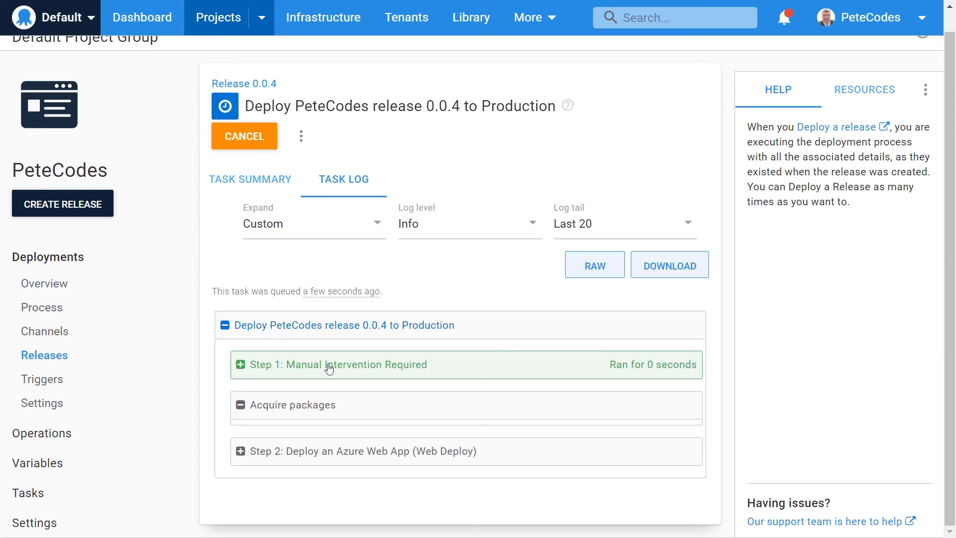
scroll(341, 405, down, 3)
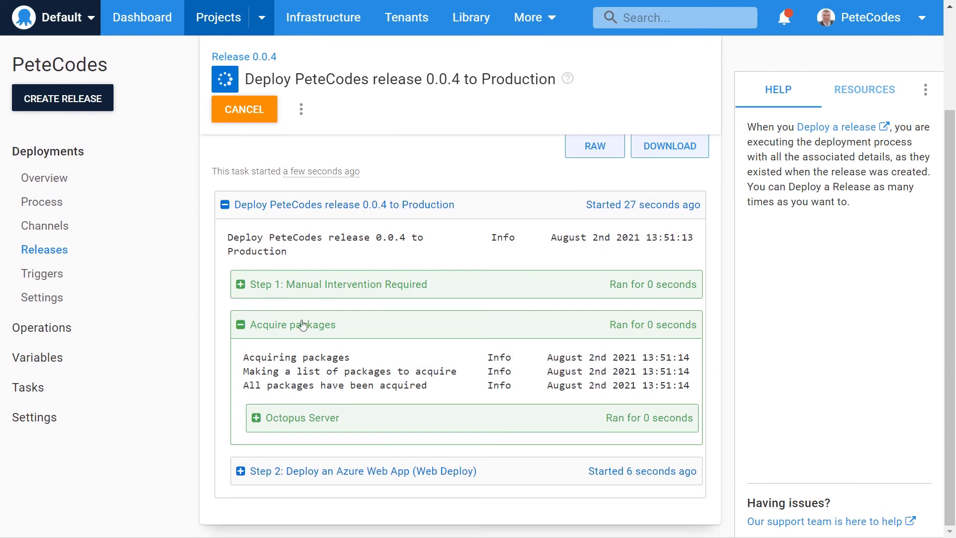
click(326, 421)
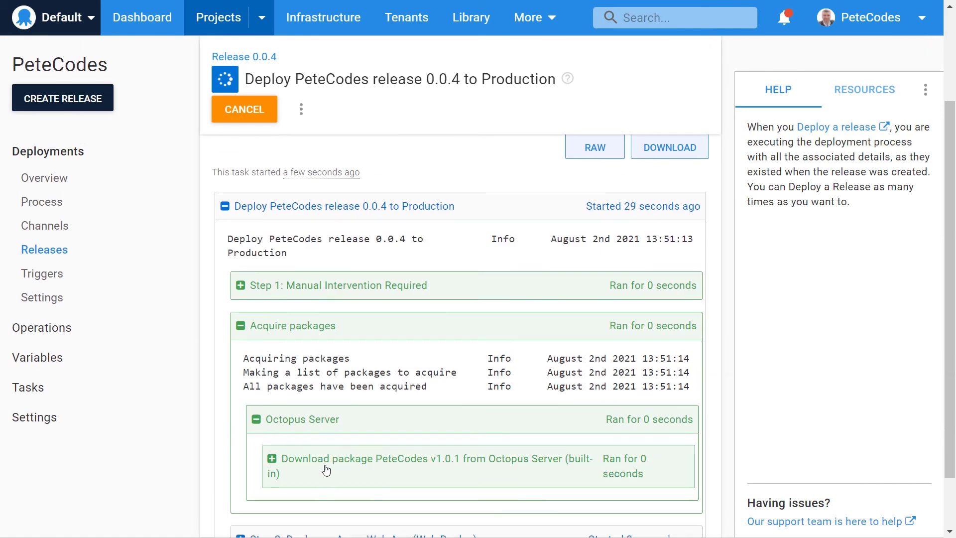
Step: Reopen release 0.0.4's production deployment from the project overview and inspect the log of its Azure Web App step
click(43, 178)
drag(489, 203, 608, 202)
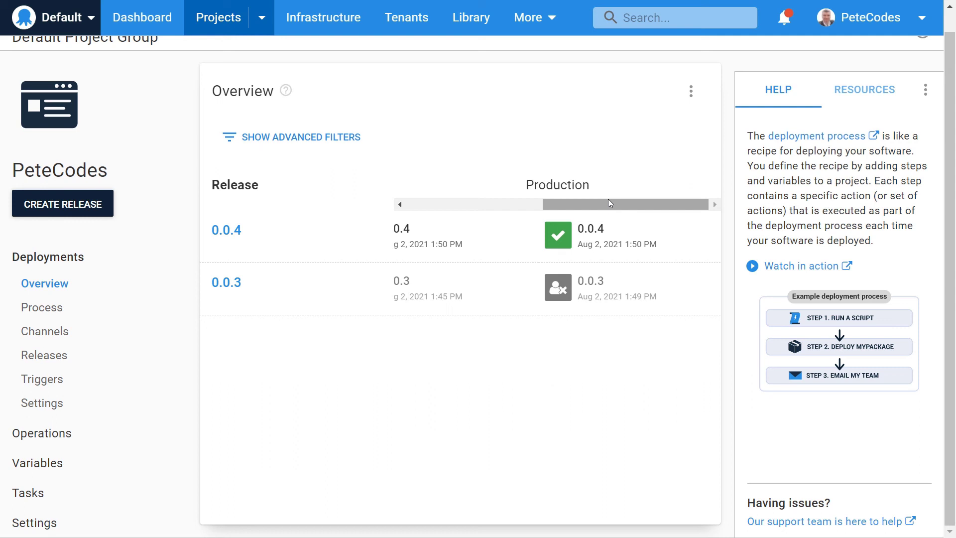
click(580, 251)
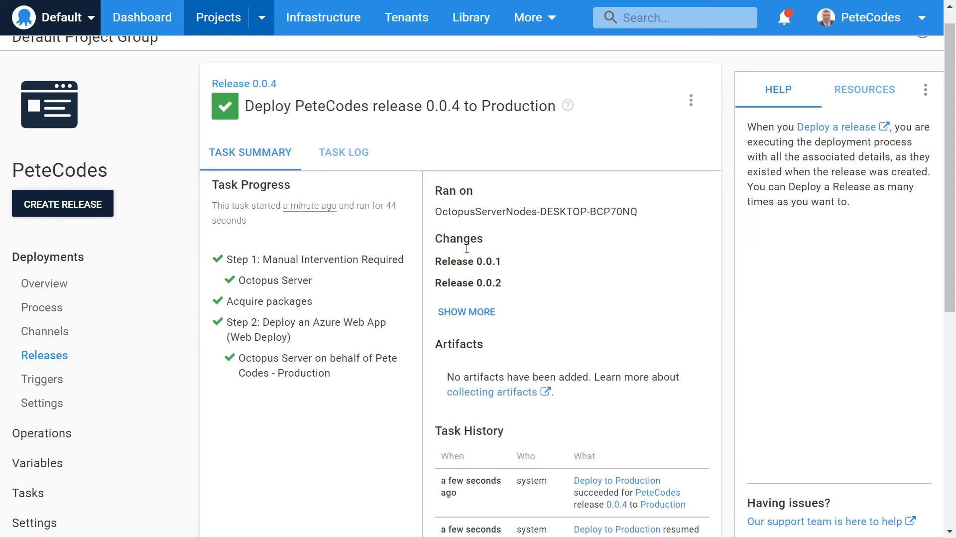
click(272, 364)
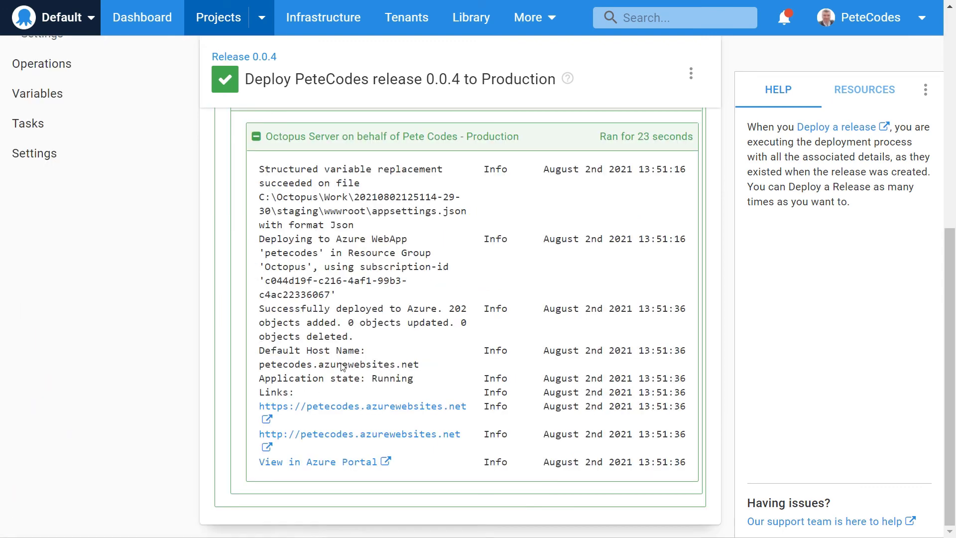
Step: Open the deployed production site over https and inspect the size of its Configuration example heading
click(344, 414)
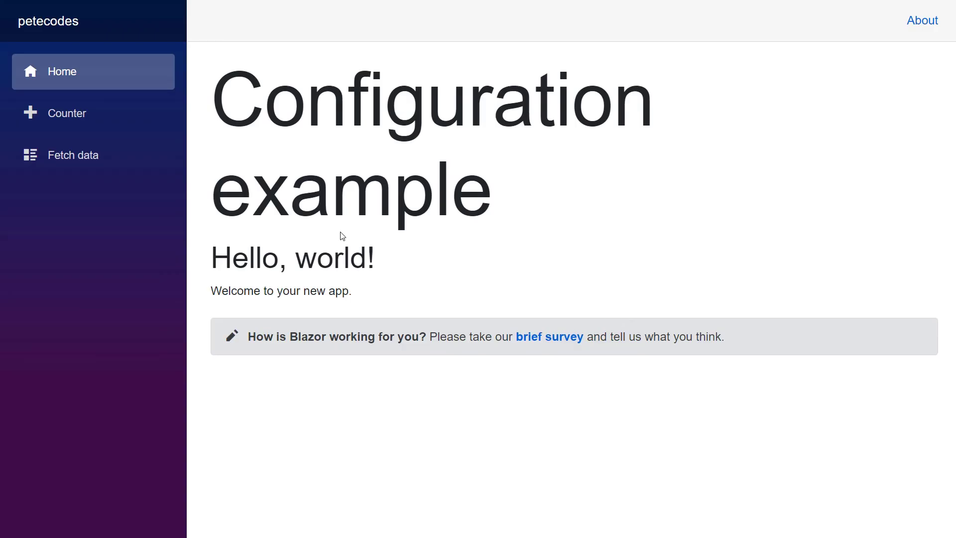
drag(503, 213, 220, 105)
click(571, 208)
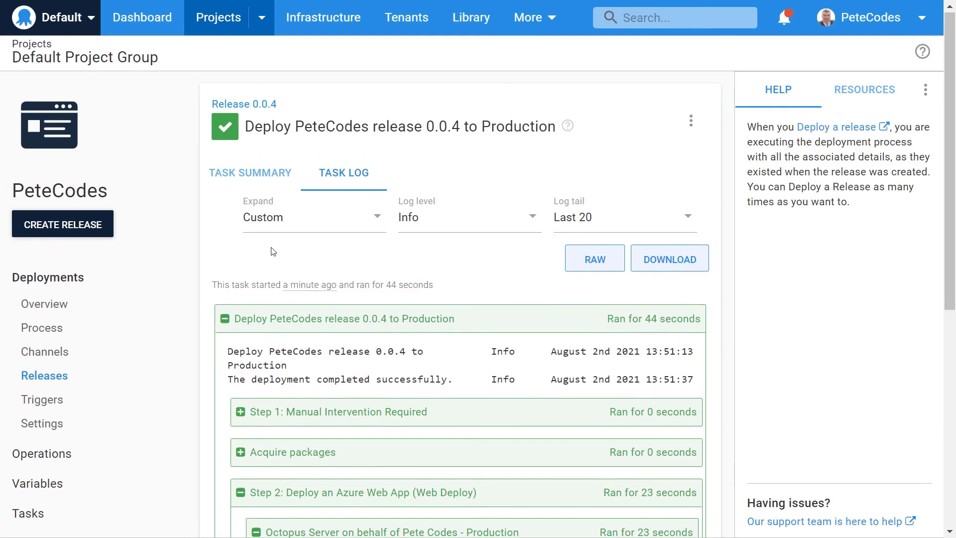
Step: Open release 0.0.4 from the project overview and review its progression, packages, variable snapshot and deployment history
click(40, 313)
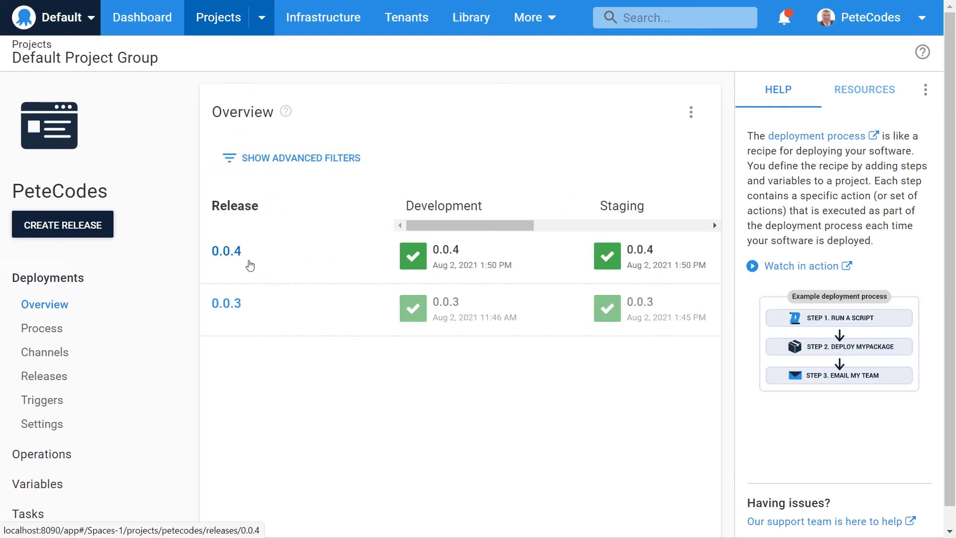
drag(471, 225, 429, 211)
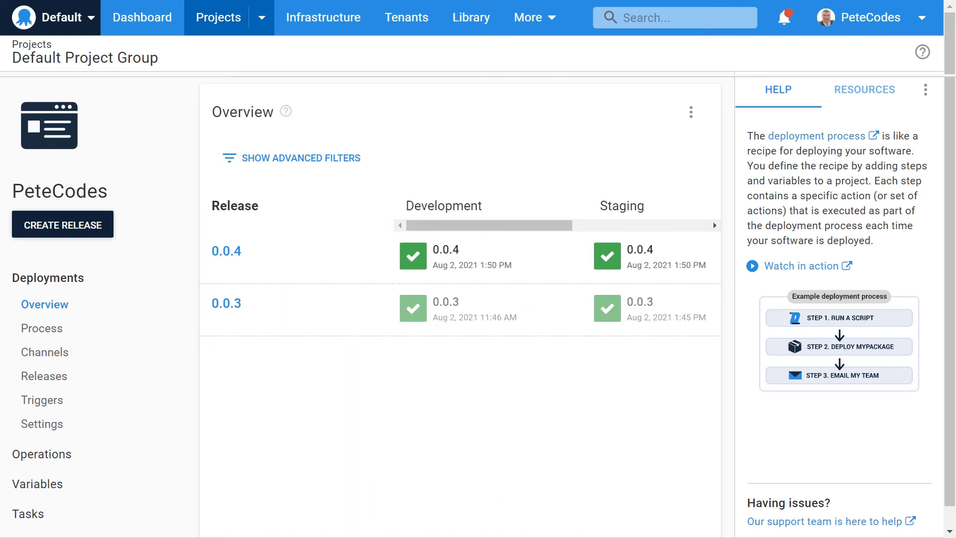
click(223, 254)
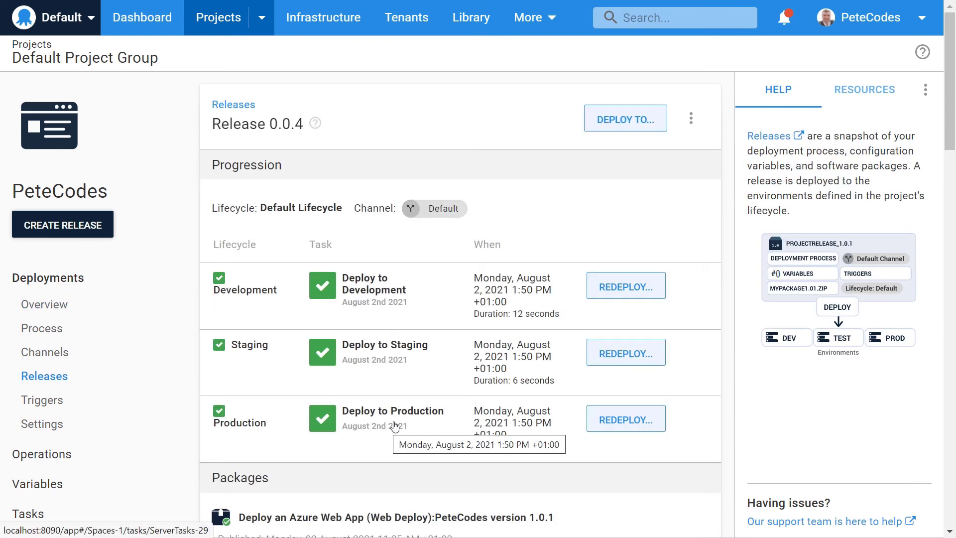
scroll(391, 426, down, 2)
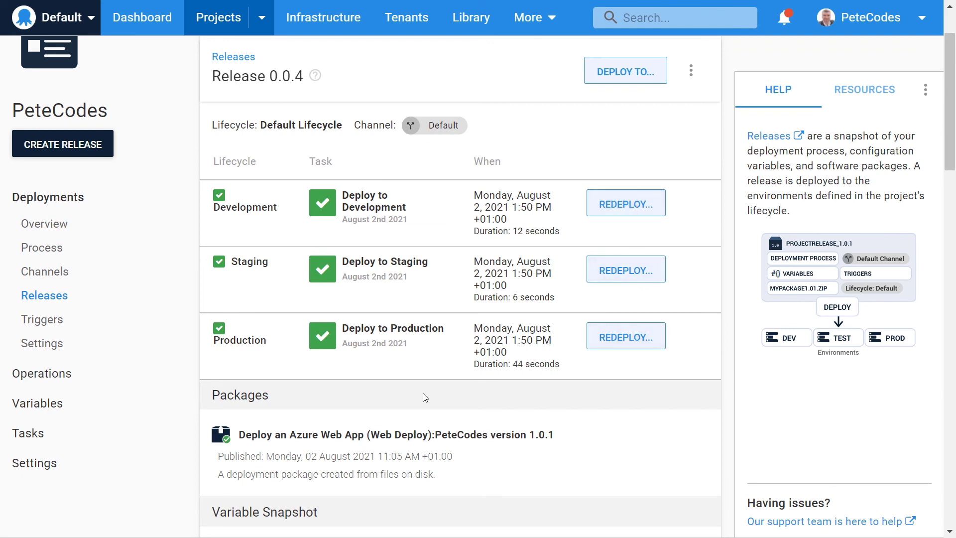
scroll(425, 397, down, 4)
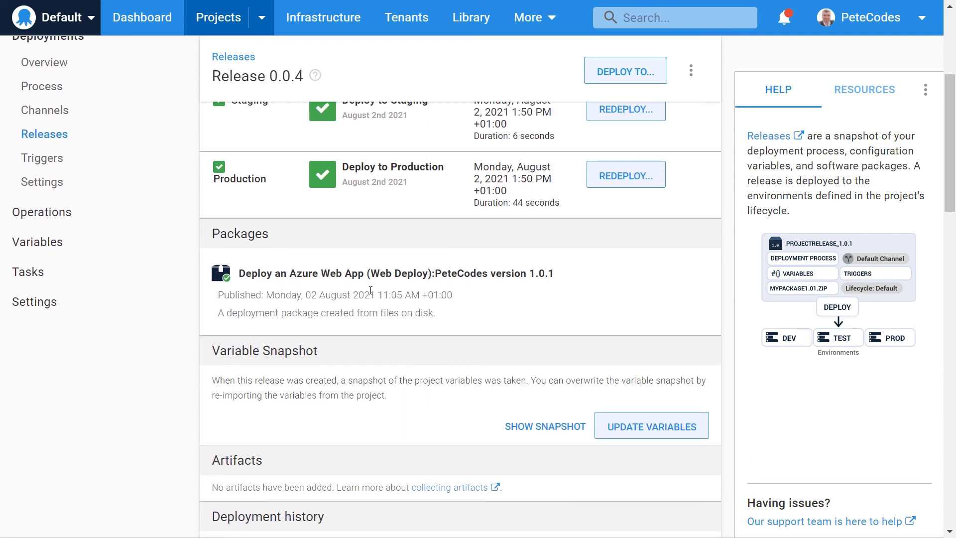
scroll(508, 305, down, 4)
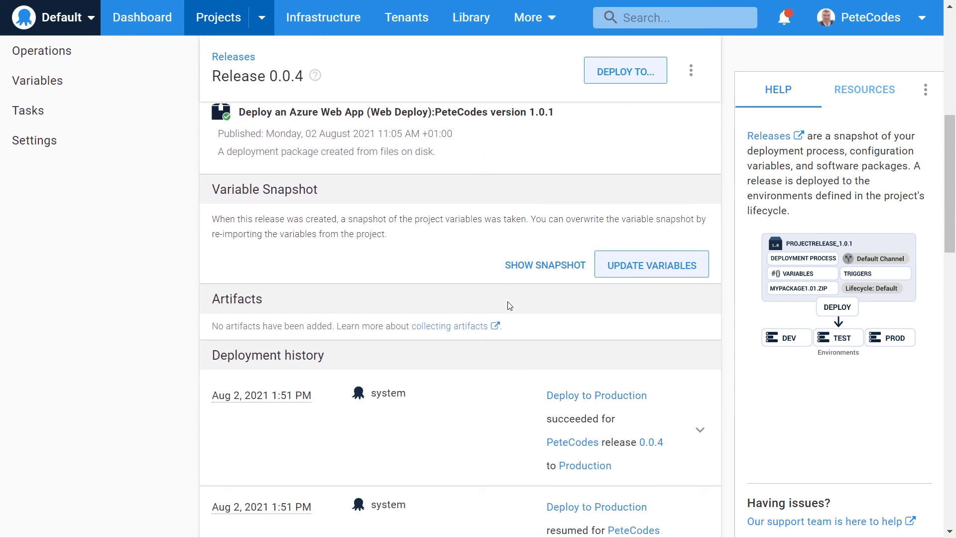
scroll(508, 305, down, 8)
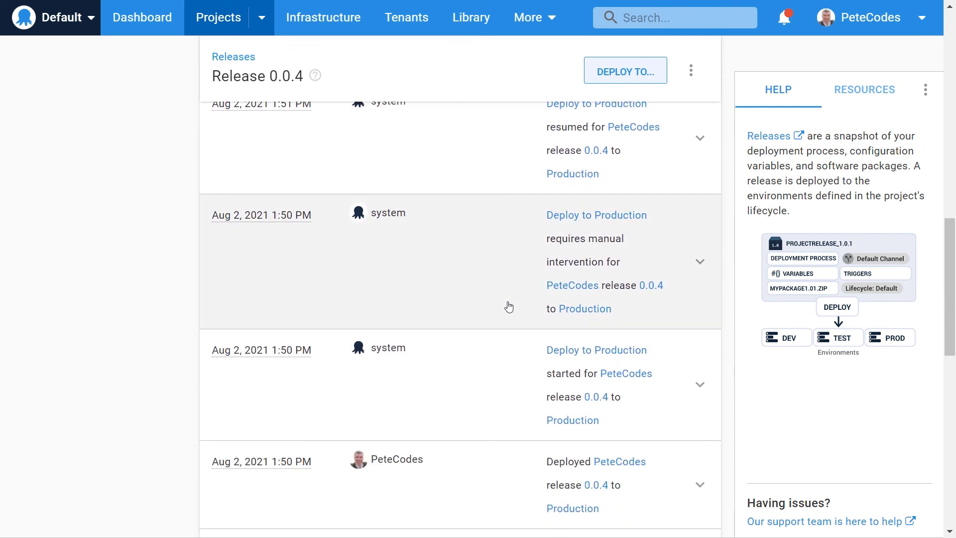
scroll(509, 305, up, 12)
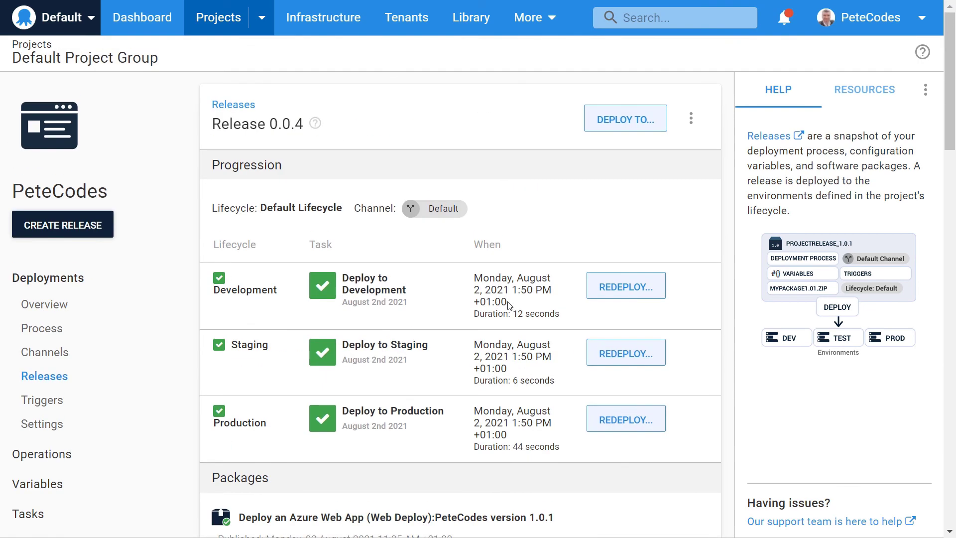
Step: Open the server's configuration audit log and review the change entries from the last 30 days
click(539, 19)
click(508, 102)
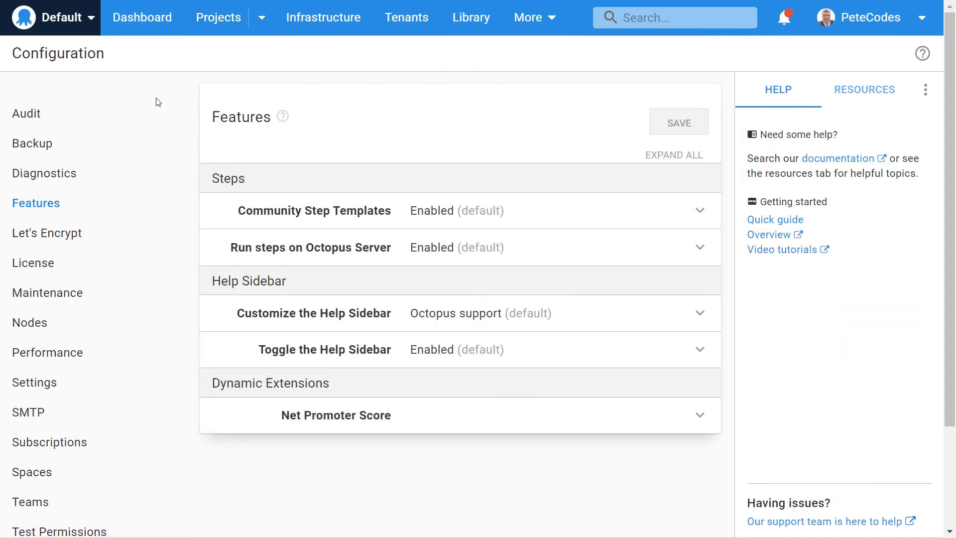
click(39, 110)
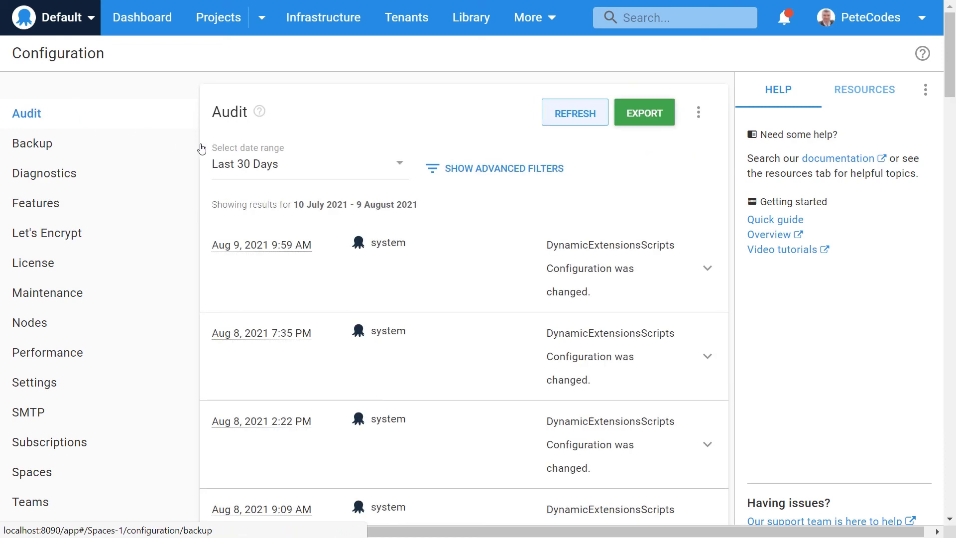
scroll(446, 275, down, 14)
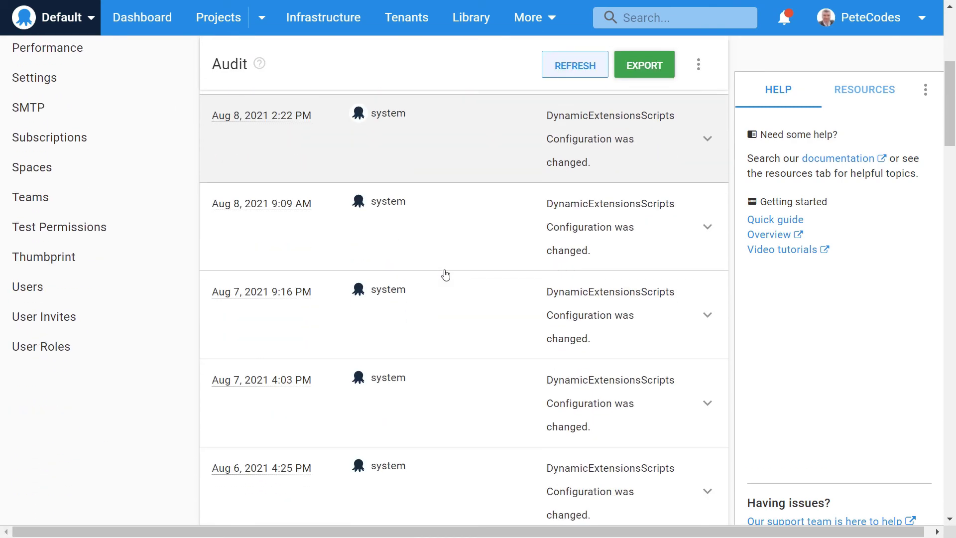
scroll(446, 275, down, 2)
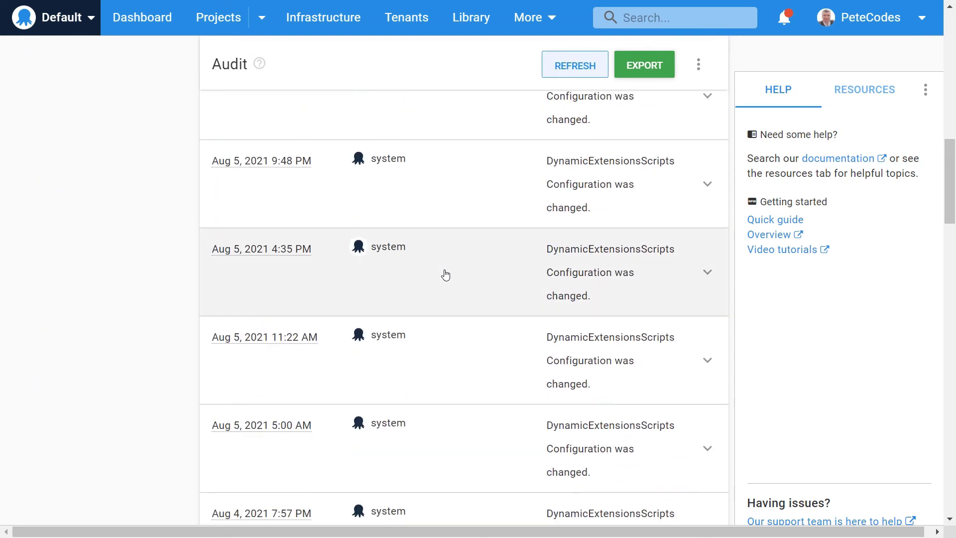
scroll(445, 275, up, 11)
scroll(446, 275, up, 5)
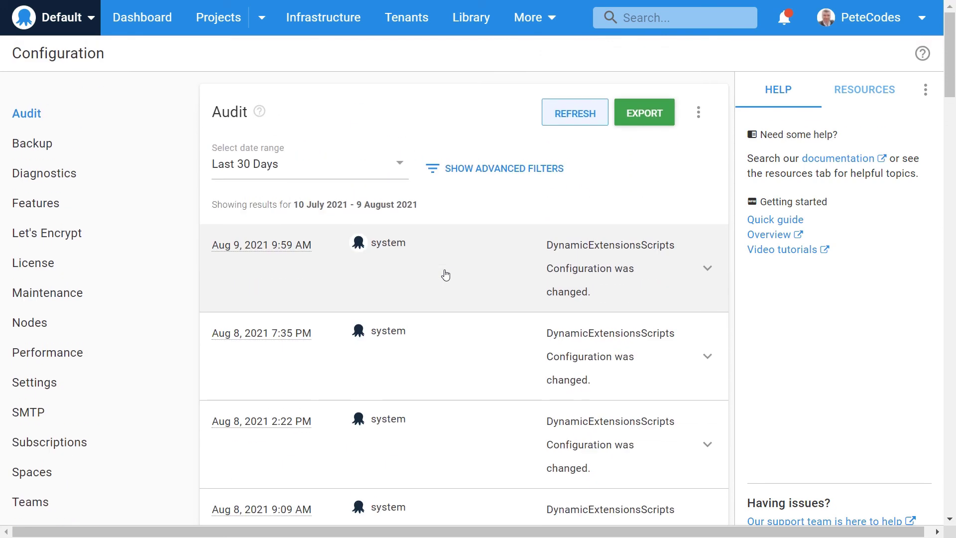
mouse_move(629, 259)
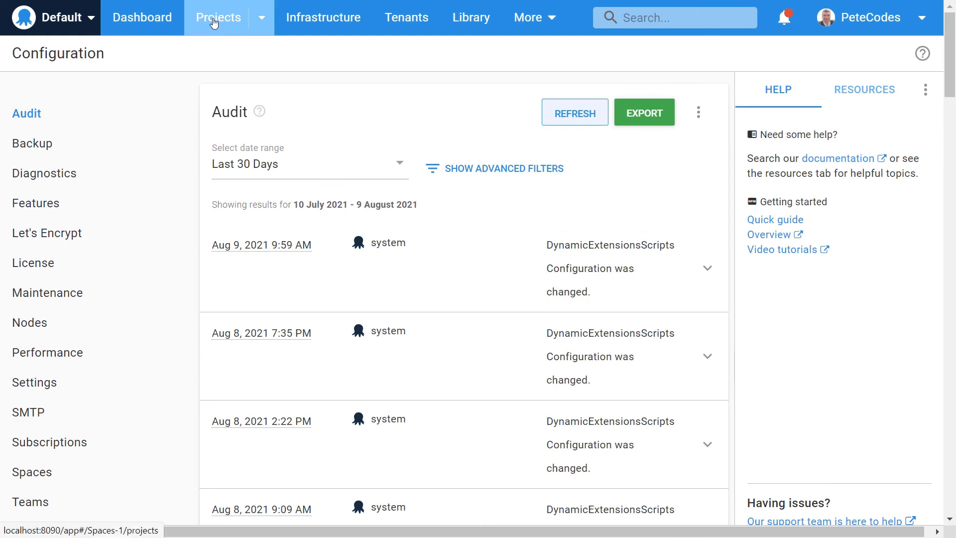
Step: Open the PeteCodes project's deployment process and start adding a new step
click(214, 23)
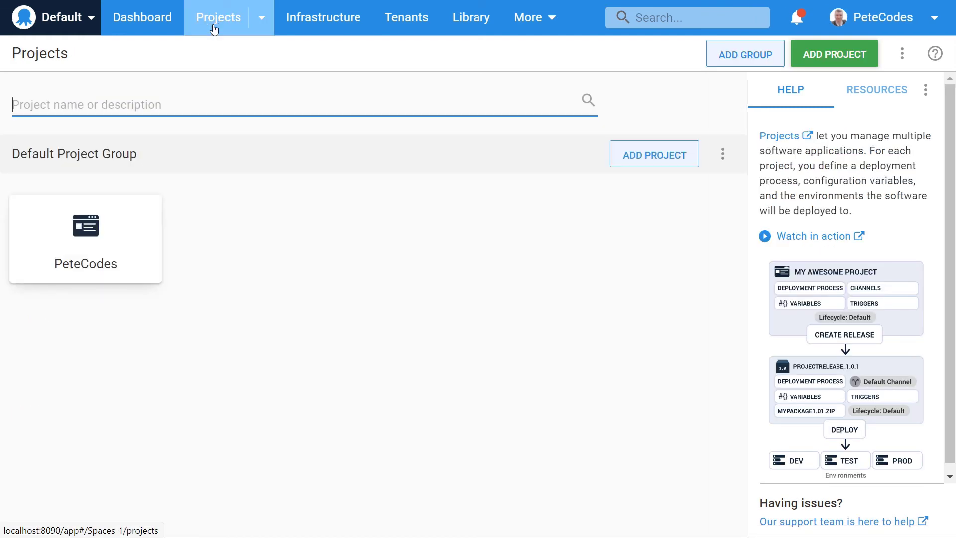
click(110, 231)
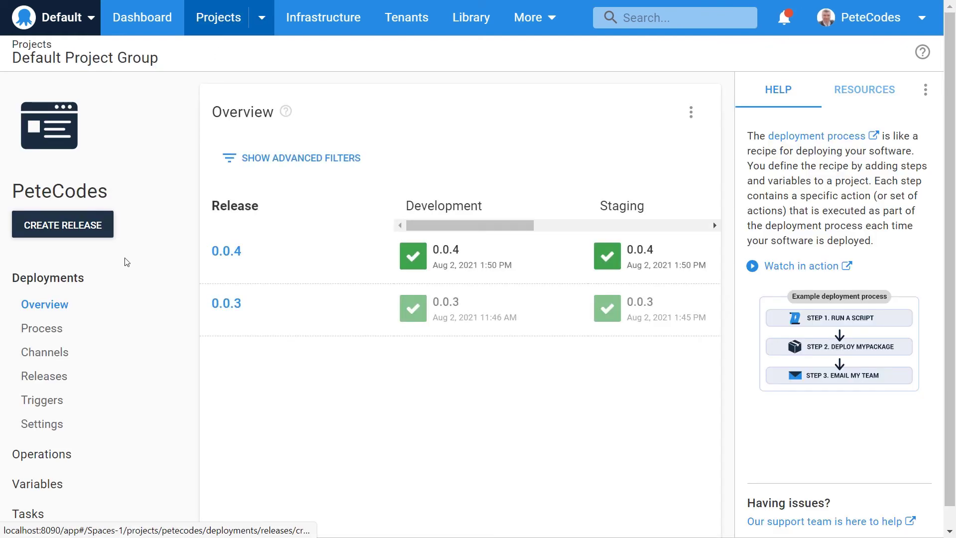
click(58, 329)
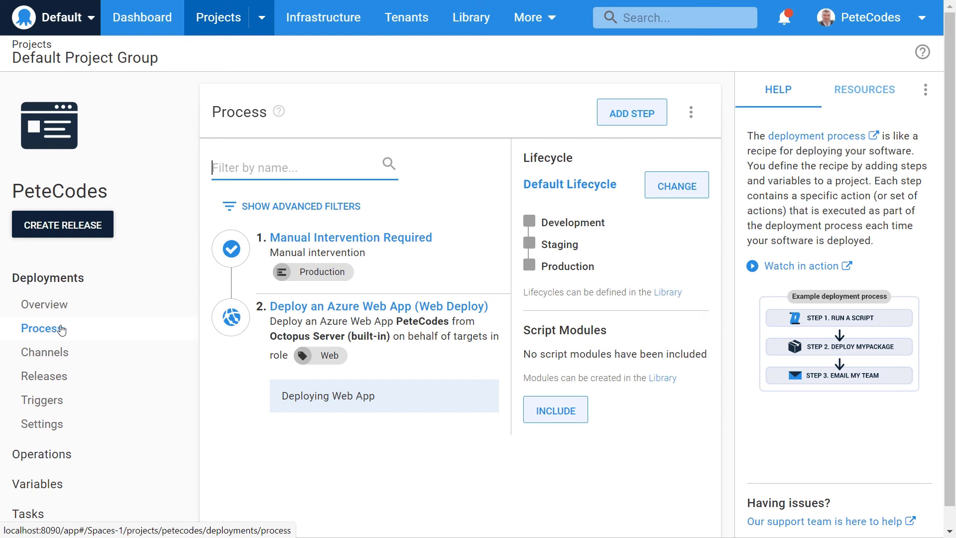
click(631, 112)
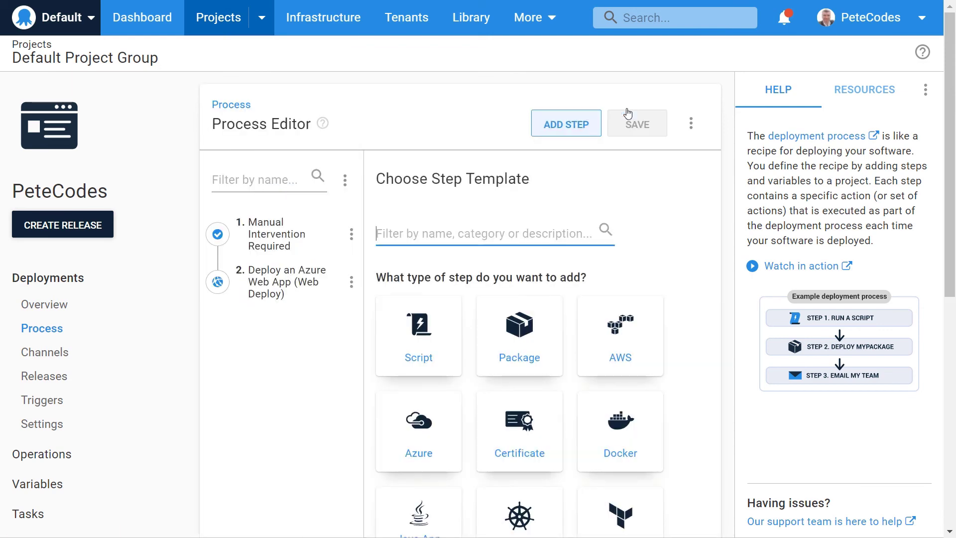
Step: Find the community step template "Microsoft Teams - Post a message", install it and add it to the deployment process
scroll(677, 237, down, 5)
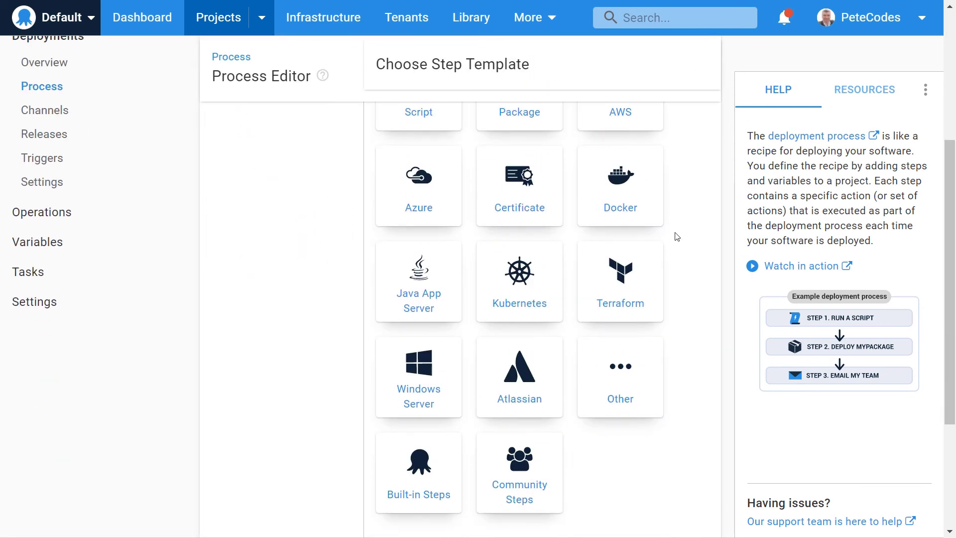
scroll(677, 237, down, 2)
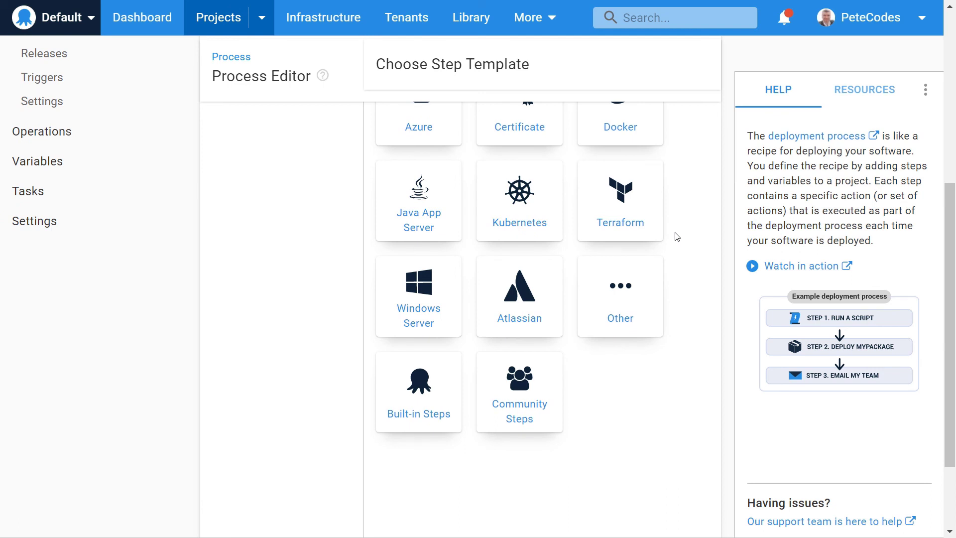
click(532, 384)
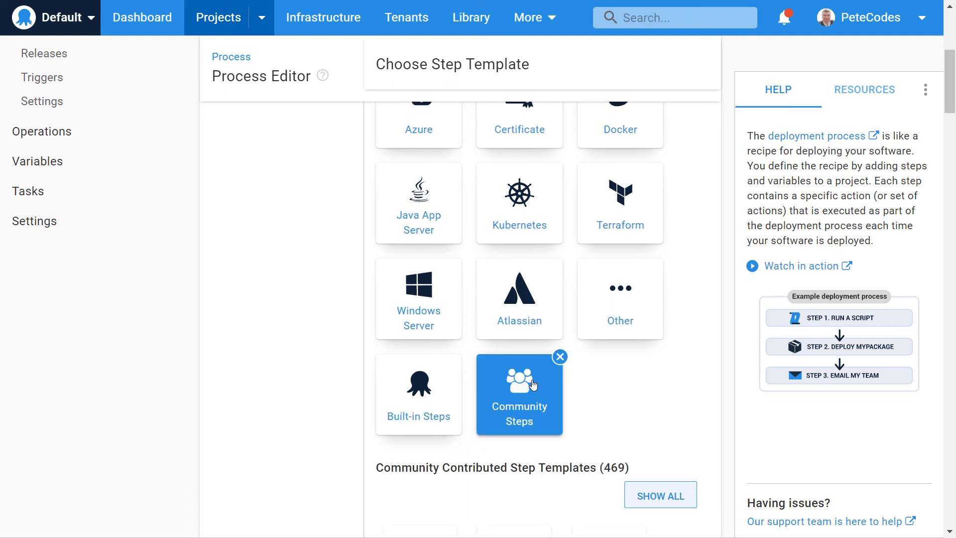
scroll(533, 384, down, 6)
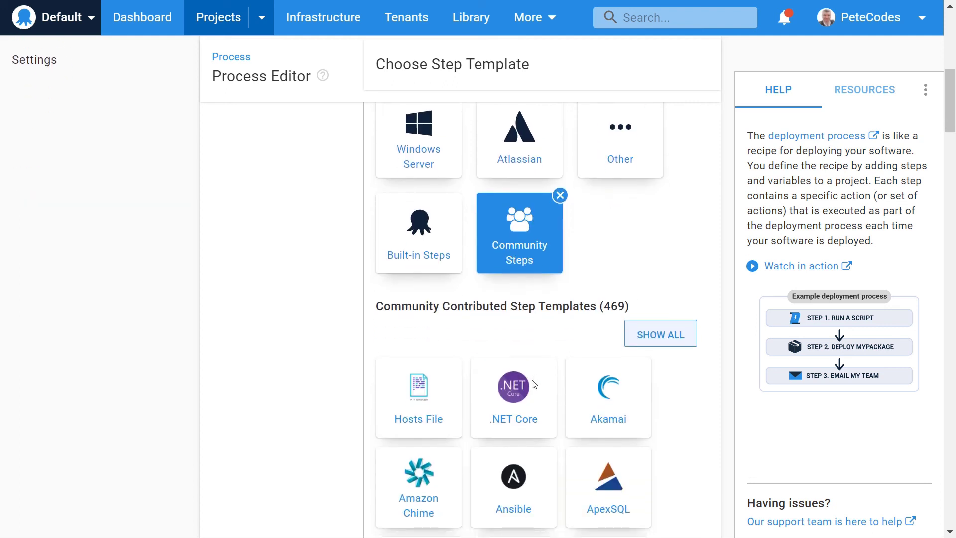
scroll(533, 384, down, 2)
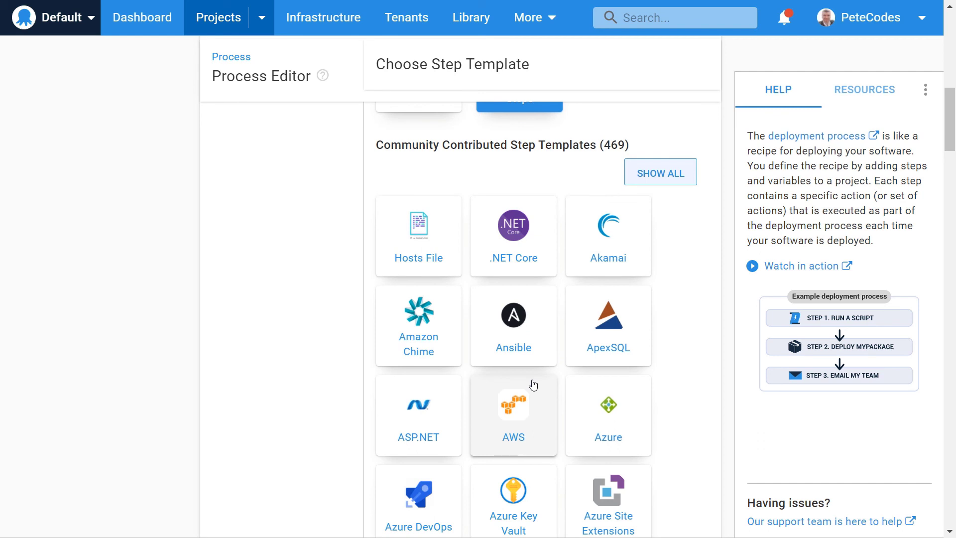
scroll(532, 384, down, 4)
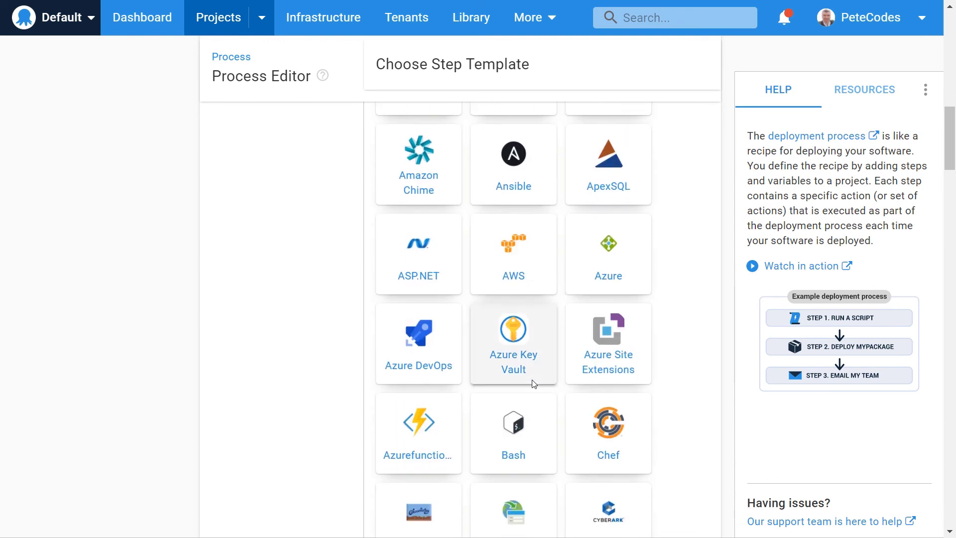
scroll(534, 384, down, 2)
scroll(533, 384, down, 10)
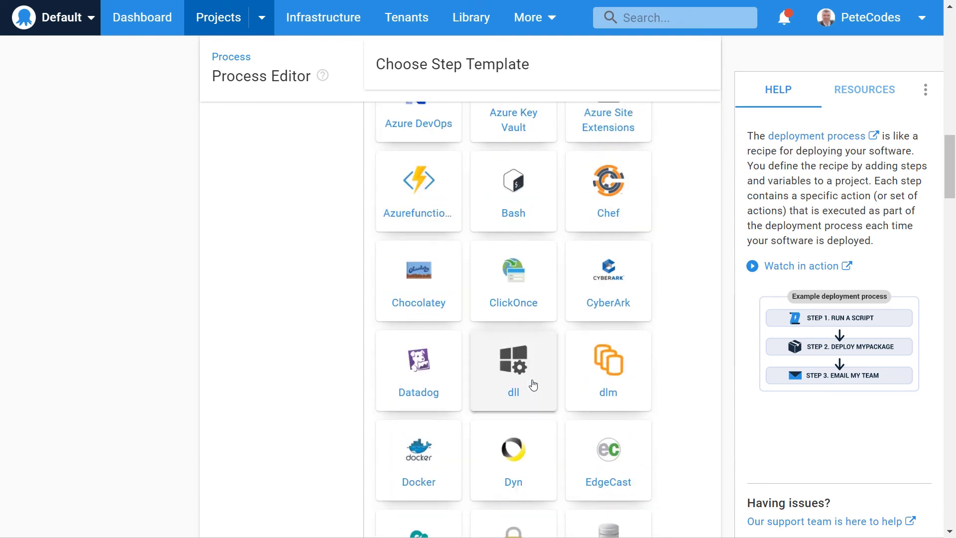
scroll(533, 384, down, 15)
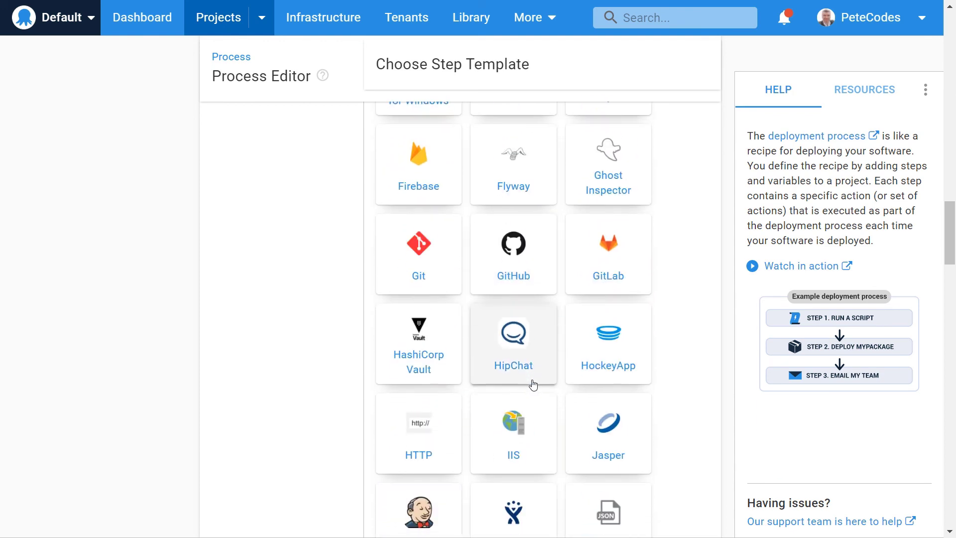
scroll(533, 384, down, 4)
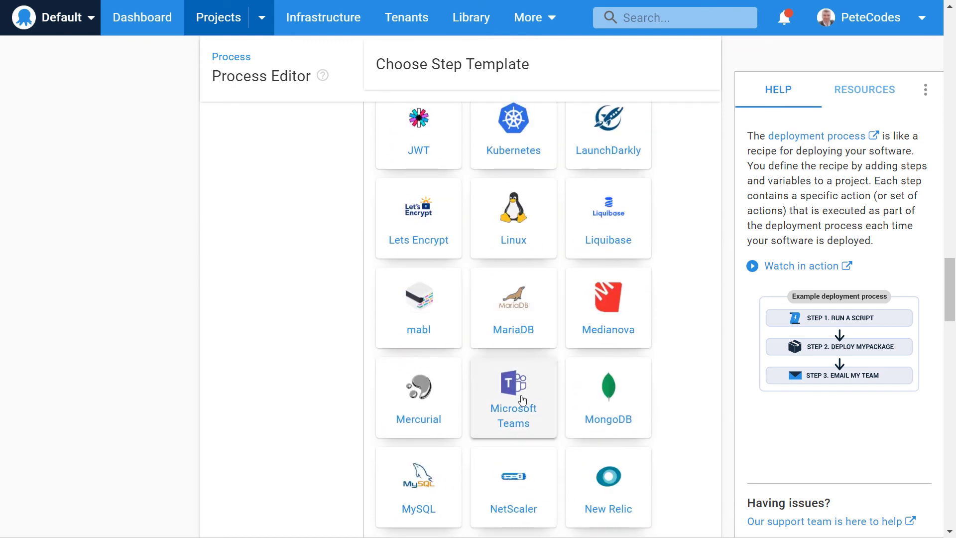
click(521, 400)
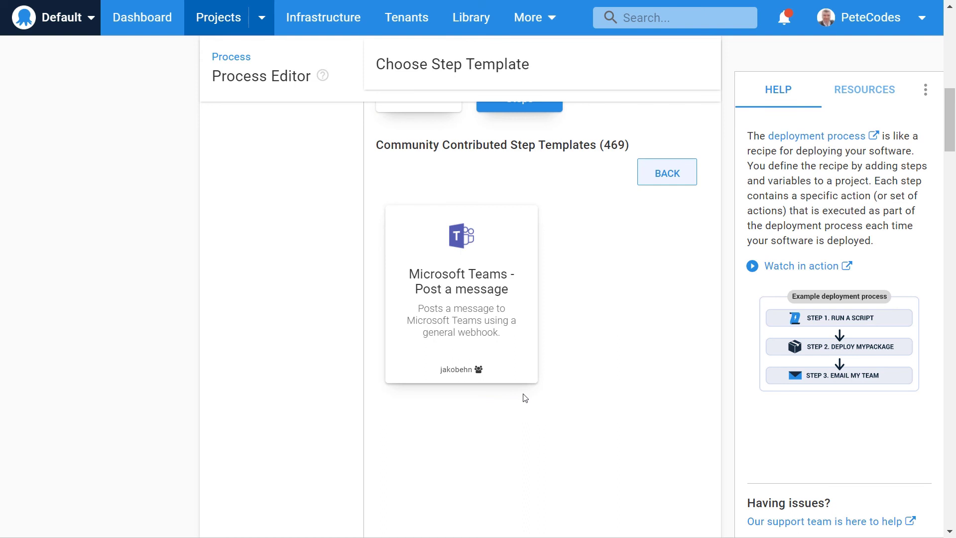
click(451, 291)
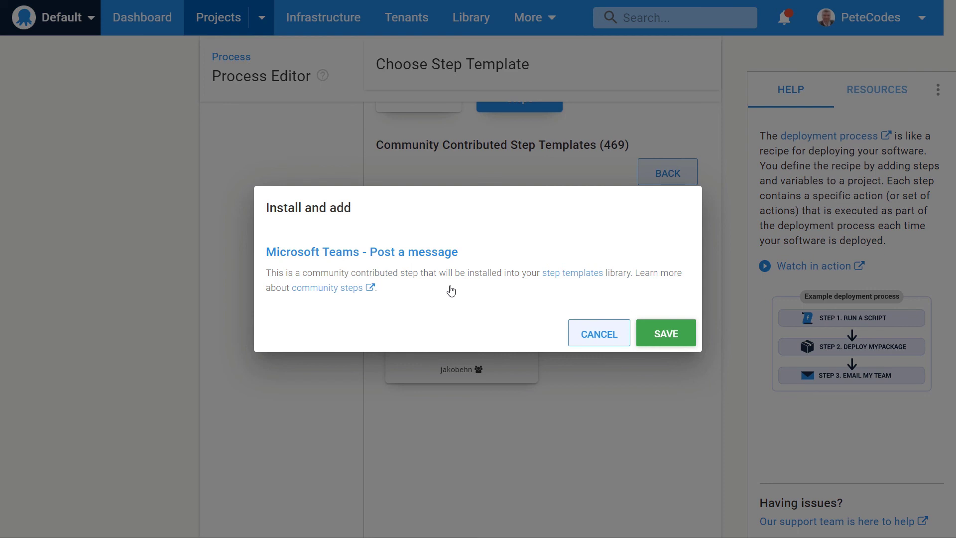
click(655, 330)
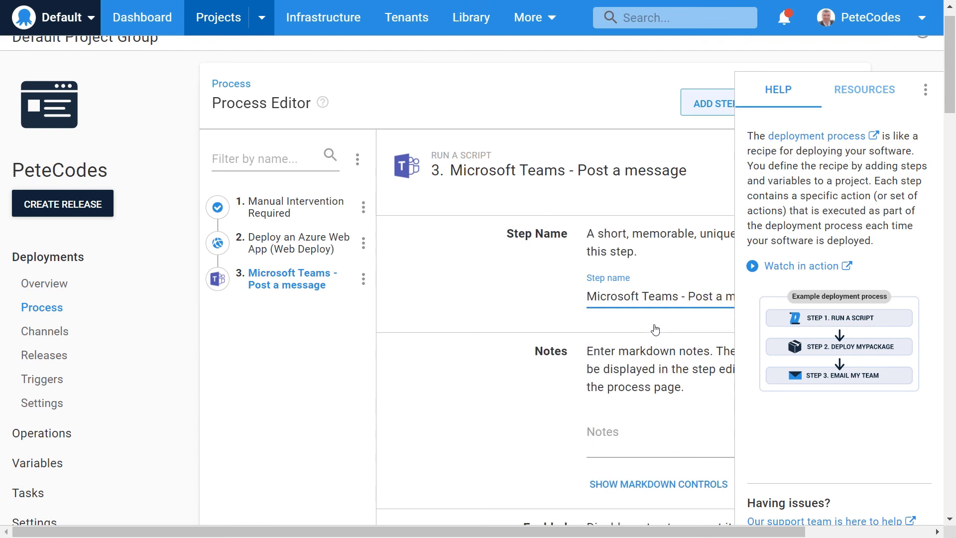
Step: Enter "Post a message" as the notes of the Microsoft Teams step
drag(588, 530, 715, 526)
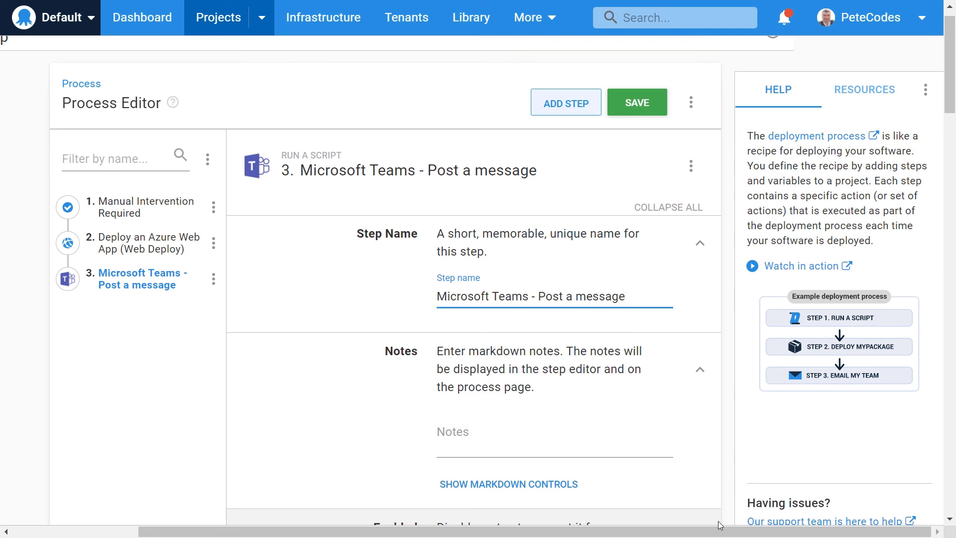
click(495, 431)
text(Post )
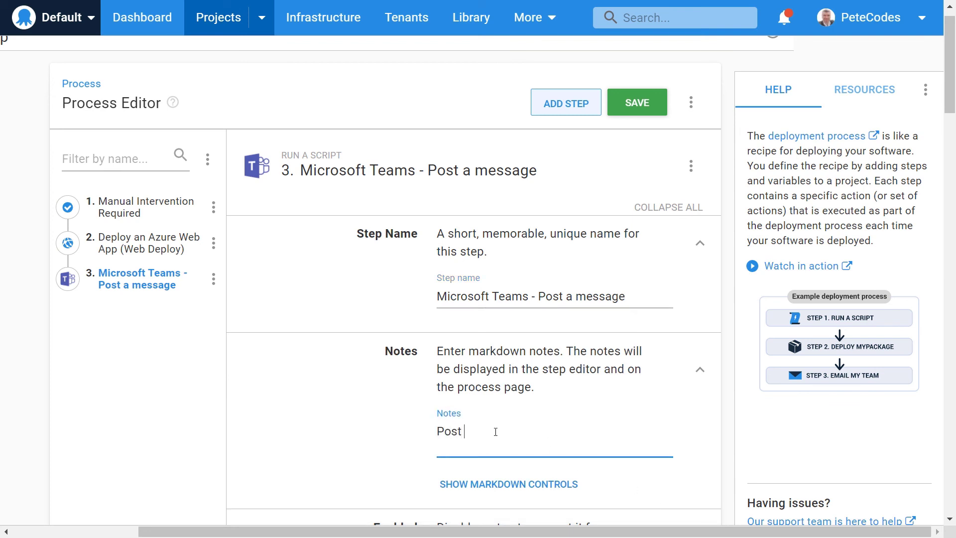
text(a message)
Step: Set the Microsoft Teams step to run on deployment targets in the Web role
scroll(496, 437, down, 5)
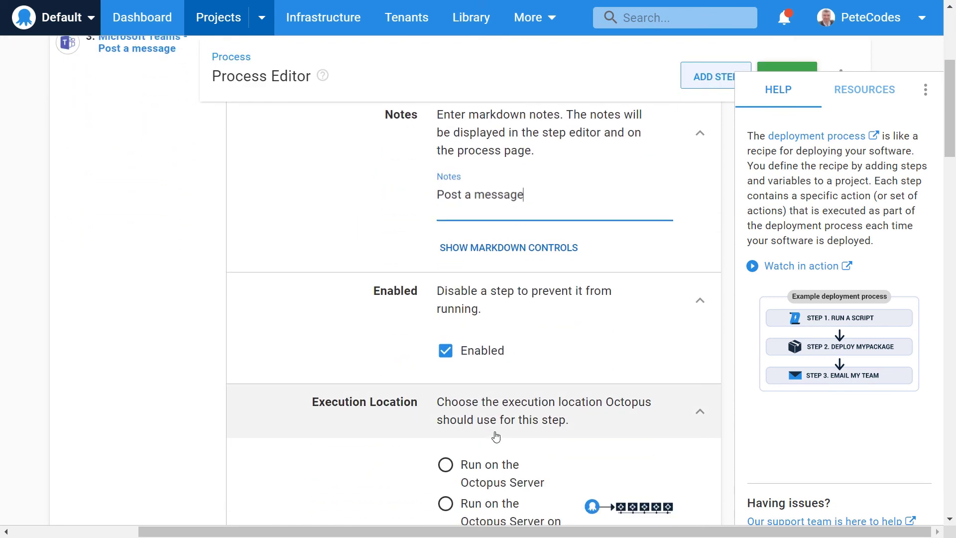
scroll(495, 437, down, 5)
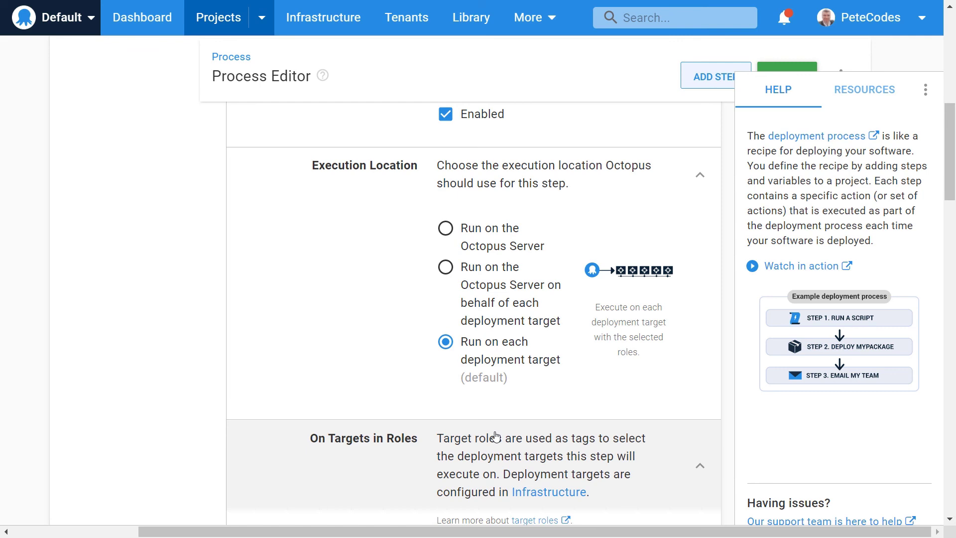
scroll(496, 437, down, 5)
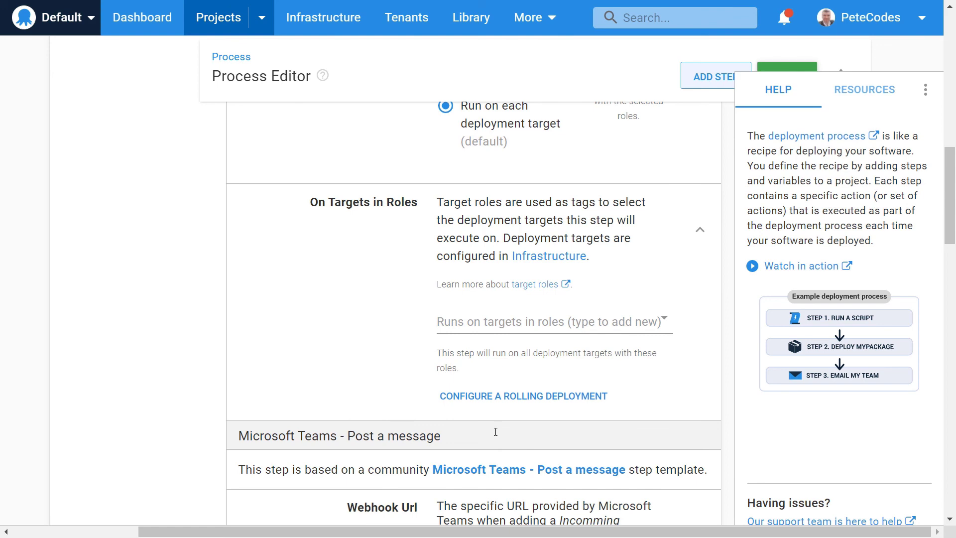
click(526, 335)
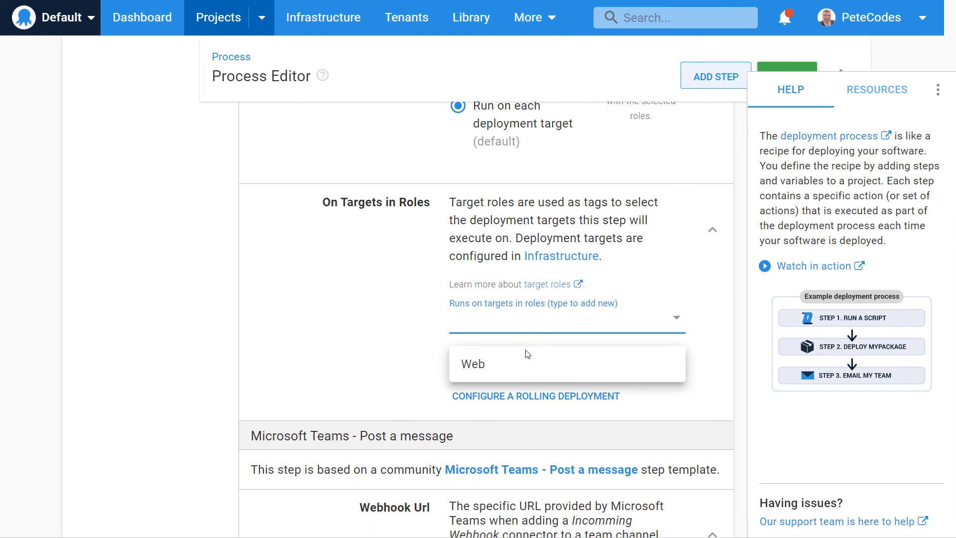
click(478, 366)
Step: Switch to Microsoft Teams and add a channel named OctopusNotifications to the PJG Creations team
scroll(444, 365, down, 5)
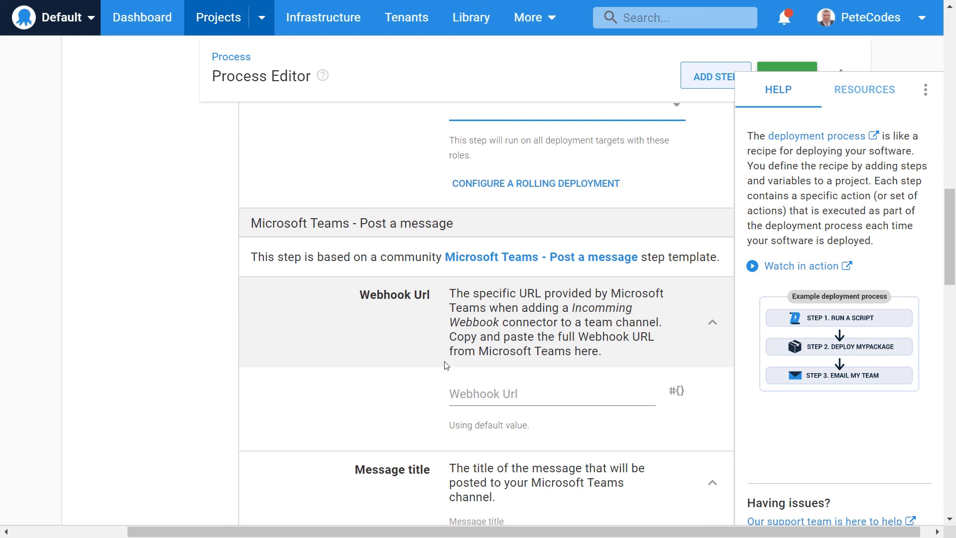
key(alt+Tab)
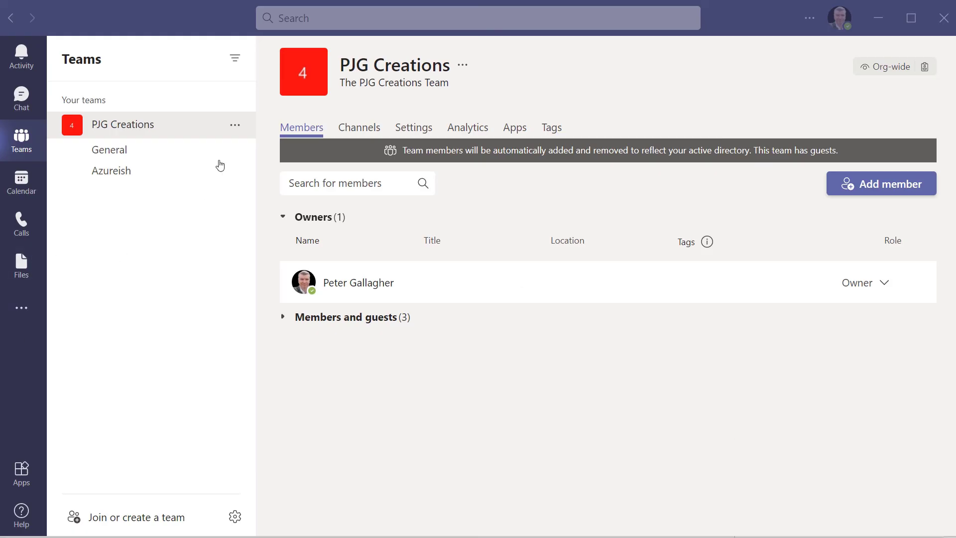
click(243, 126)
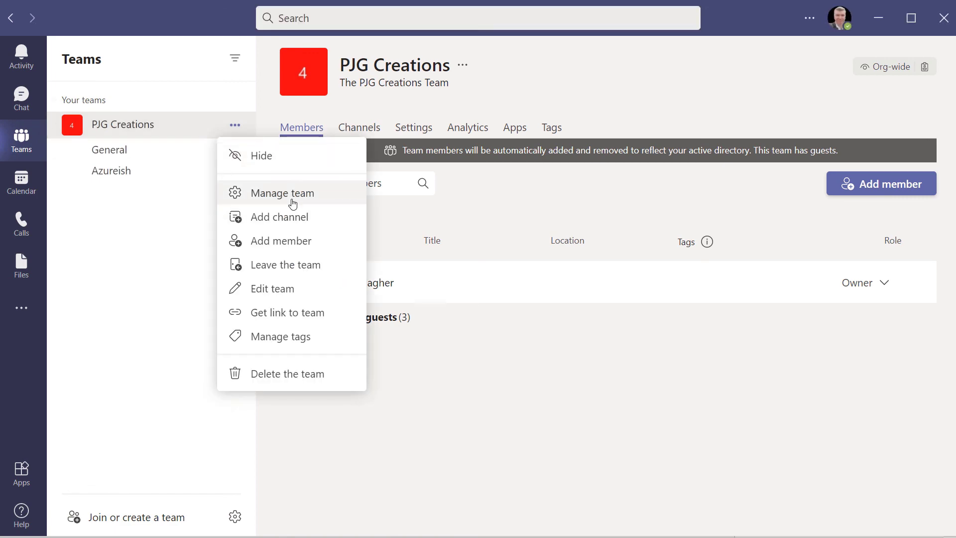
click(289, 219)
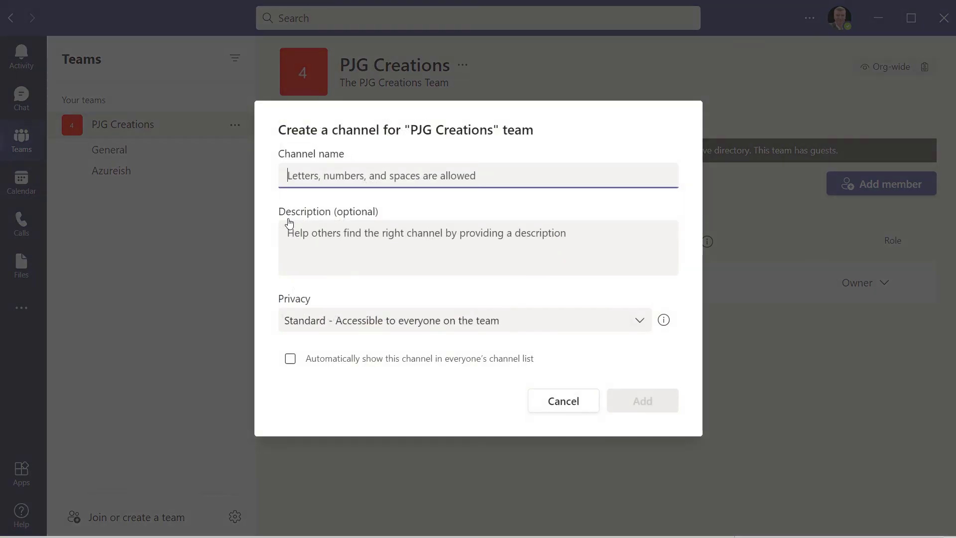
text(Oc)
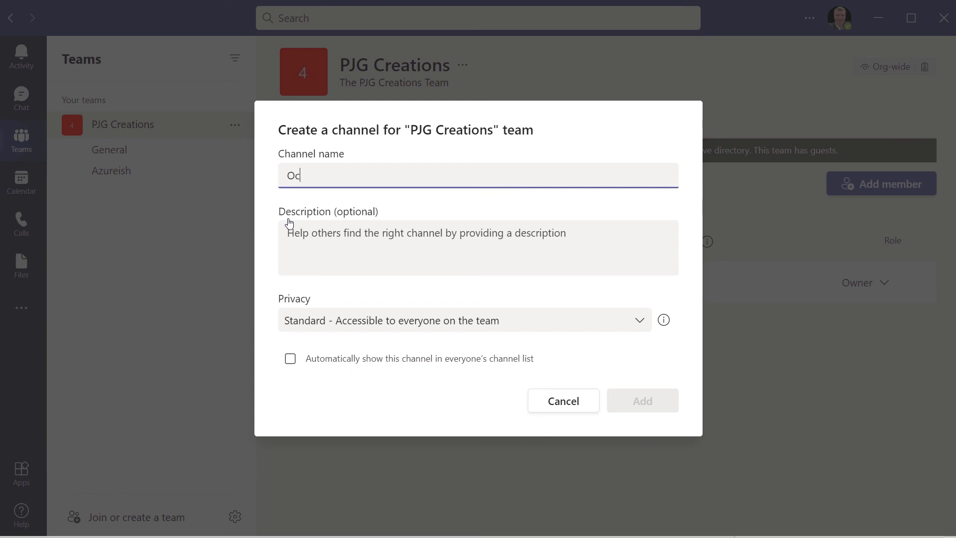
text(topus)
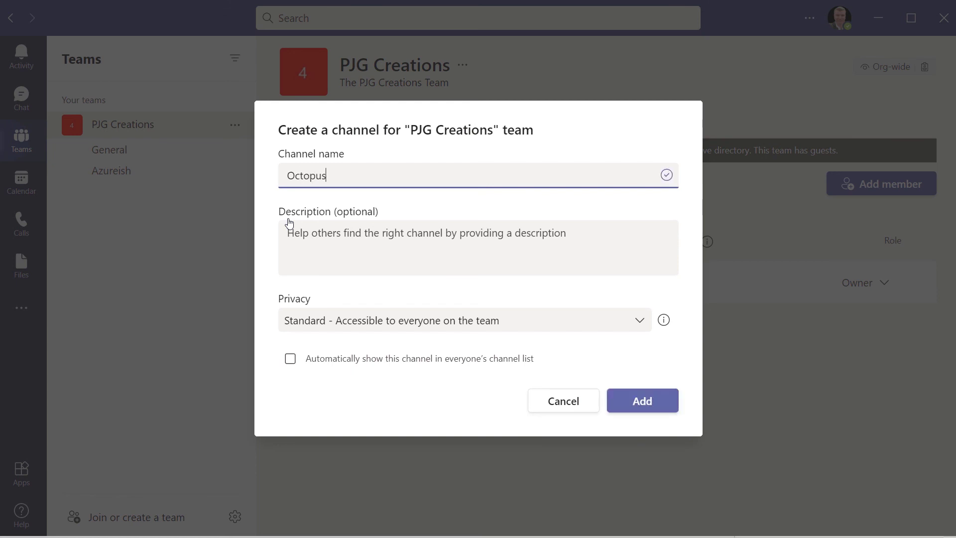
text(Notifications)
click(642, 401)
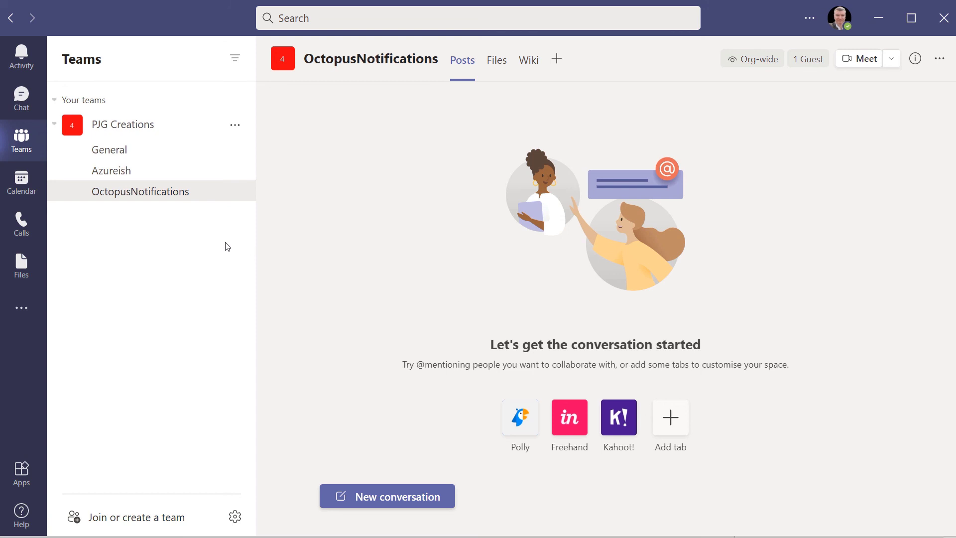
Step: Add the Incoming Webhook connector to the OctopusNotifications channel
click(235, 193)
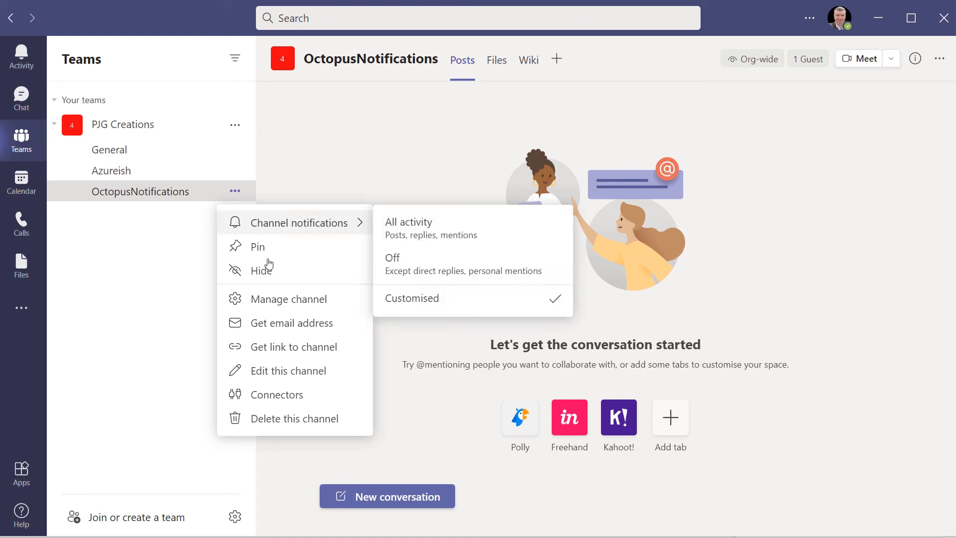
click(284, 395)
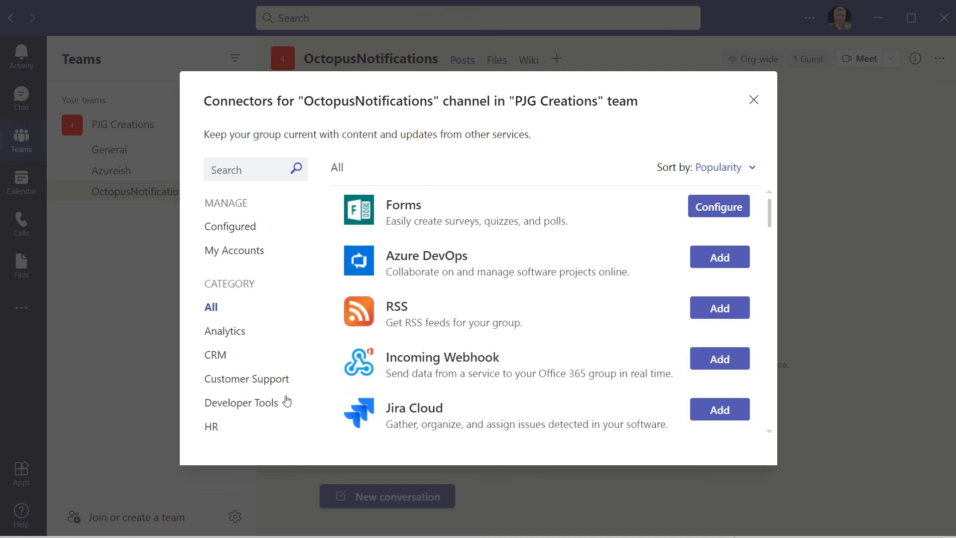
click(251, 174)
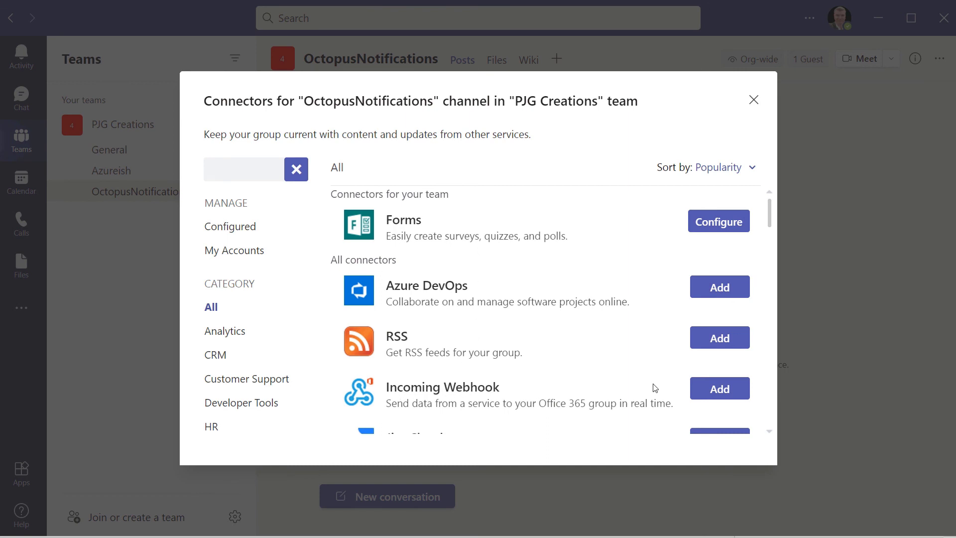
click(724, 396)
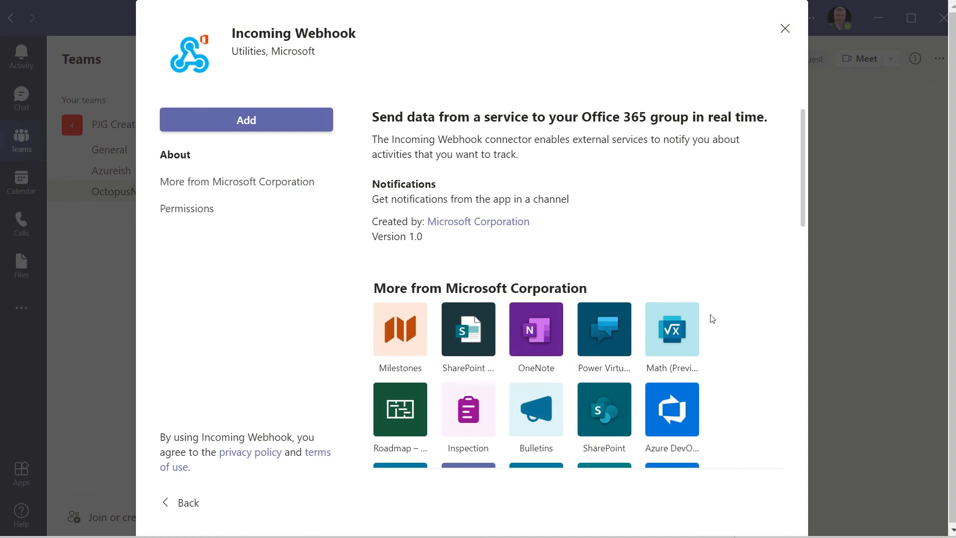
click(280, 121)
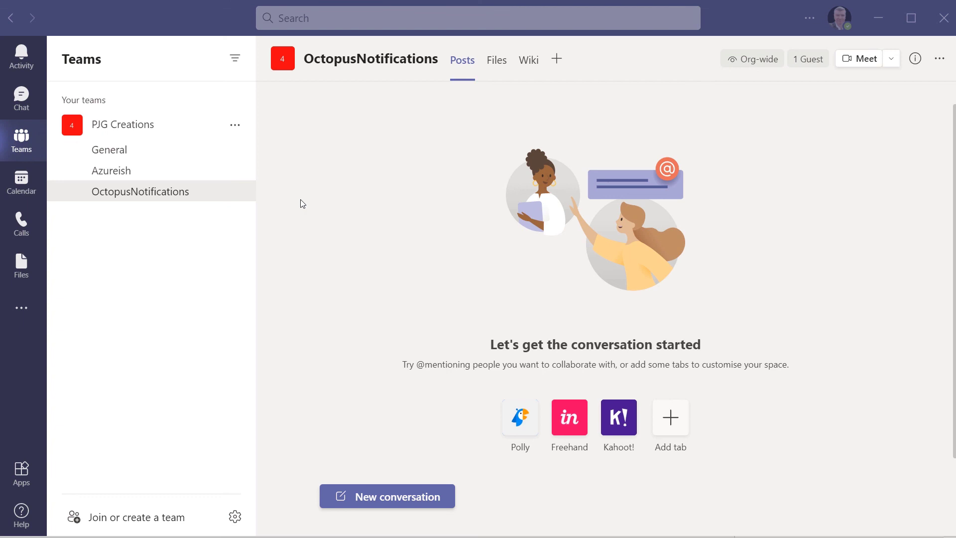
Step: Configure the channel's Incoming Webhook connector with the name OctopusHook and the default image, and create it
click(236, 192)
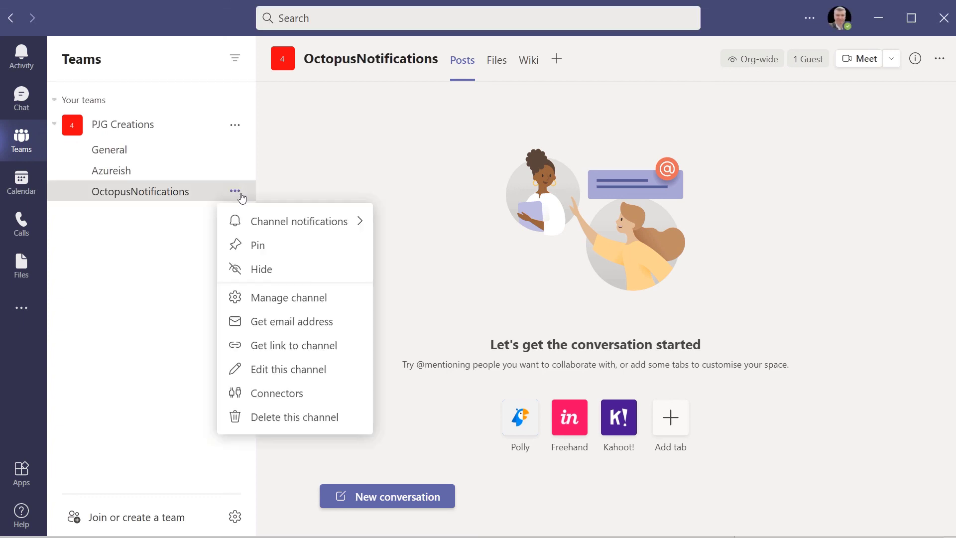
click(276, 393)
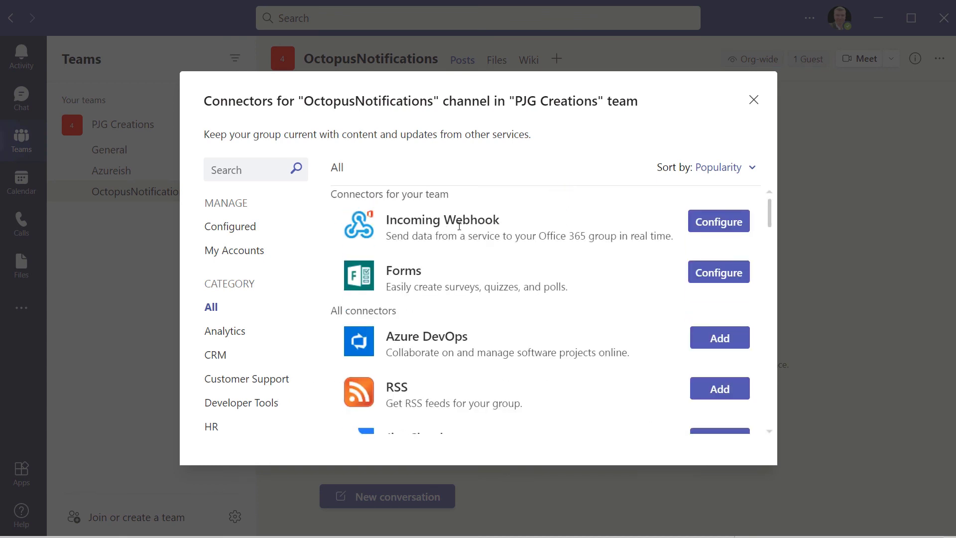
click(715, 223)
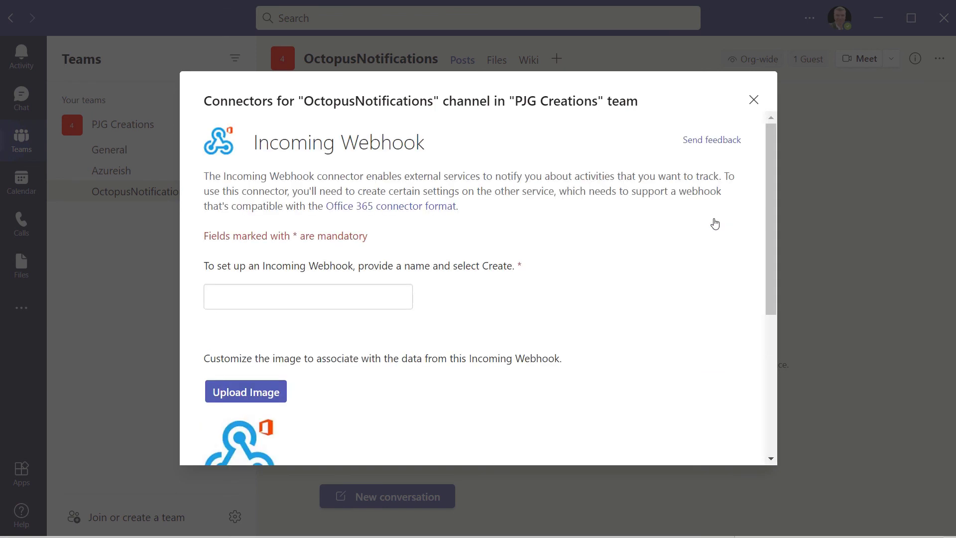
click(356, 295)
text(Octop)
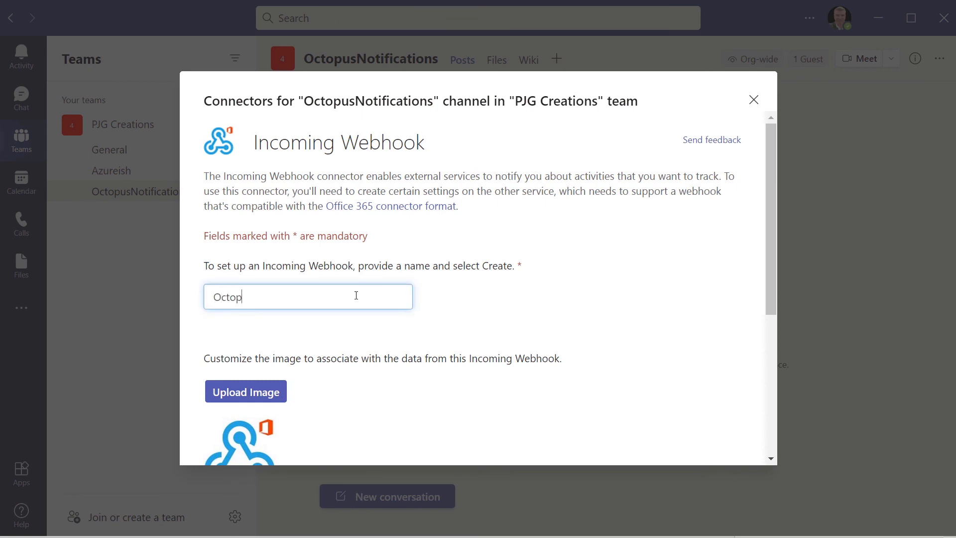
text(usHook)
scroll(356, 295, down, 3)
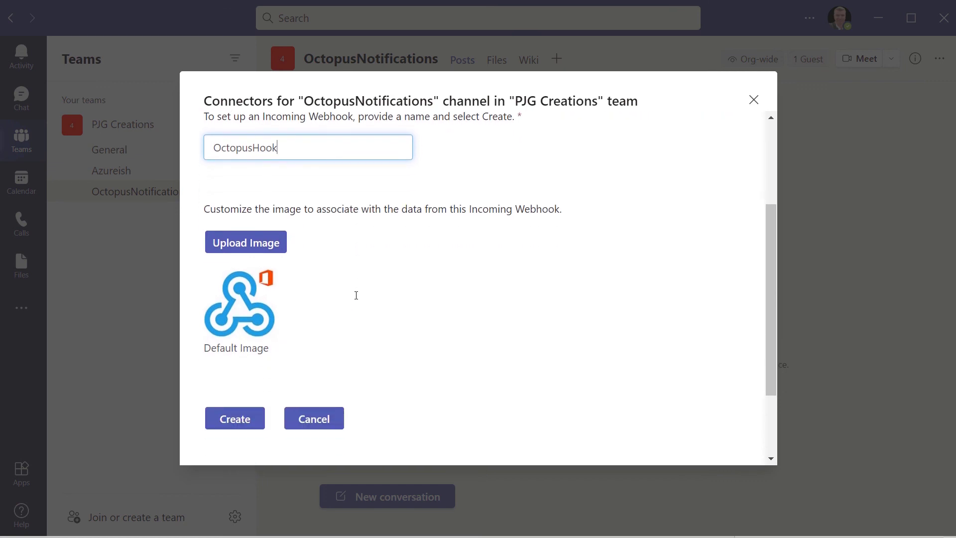
scroll(356, 295, down, 2)
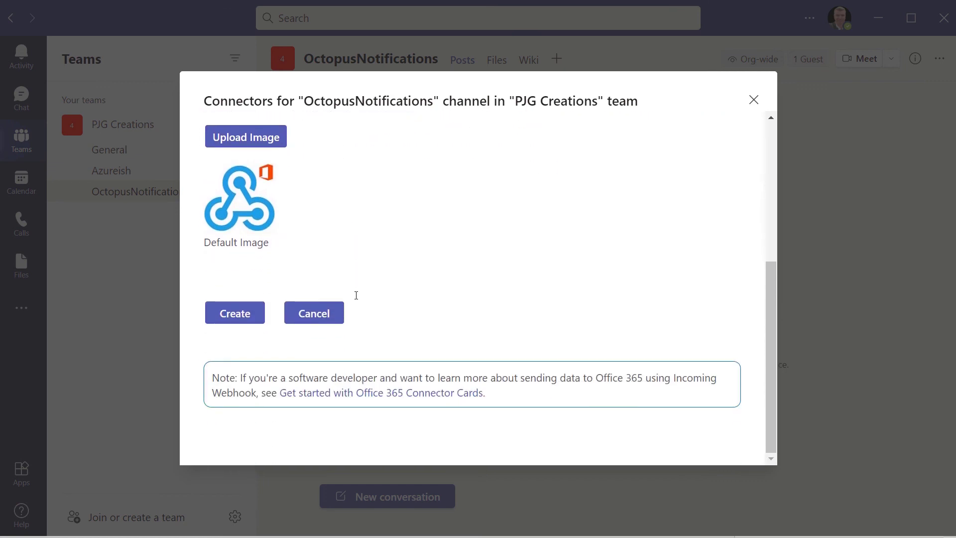
click(237, 313)
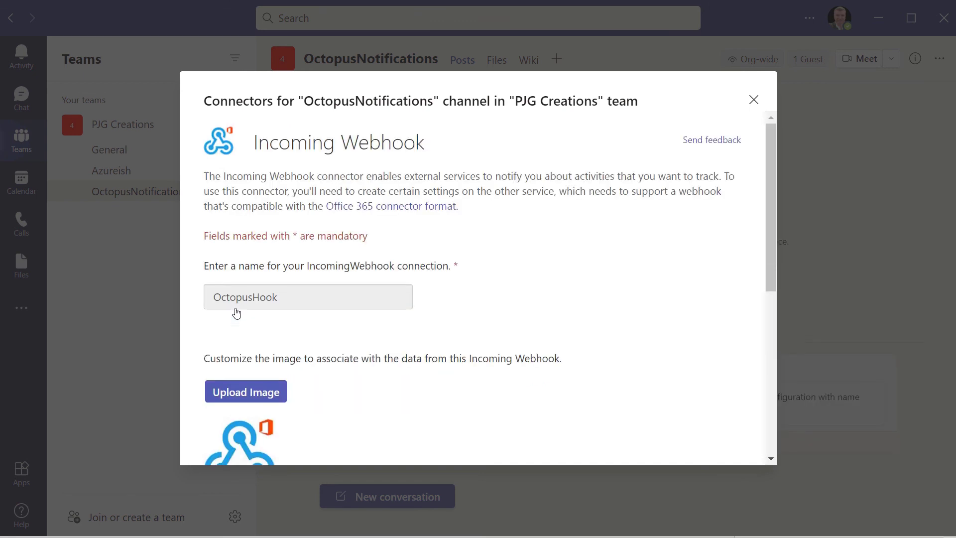
Step: Copy the generated webhook URL and, back in Octopus Deploy, paste it as the Webhook Url of the Microsoft Teams step
scroll(238, 312, down, 5)
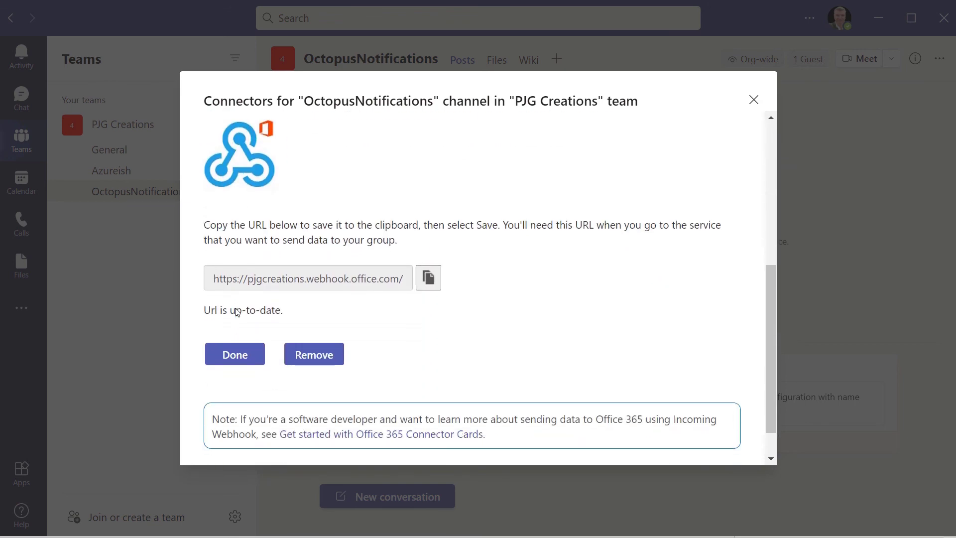
click(428, 281)
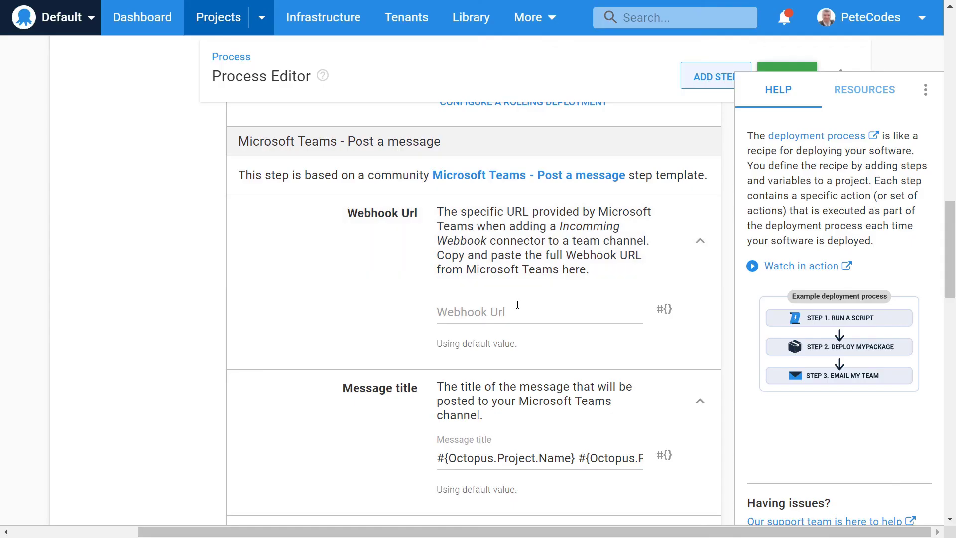
click(517, 305)
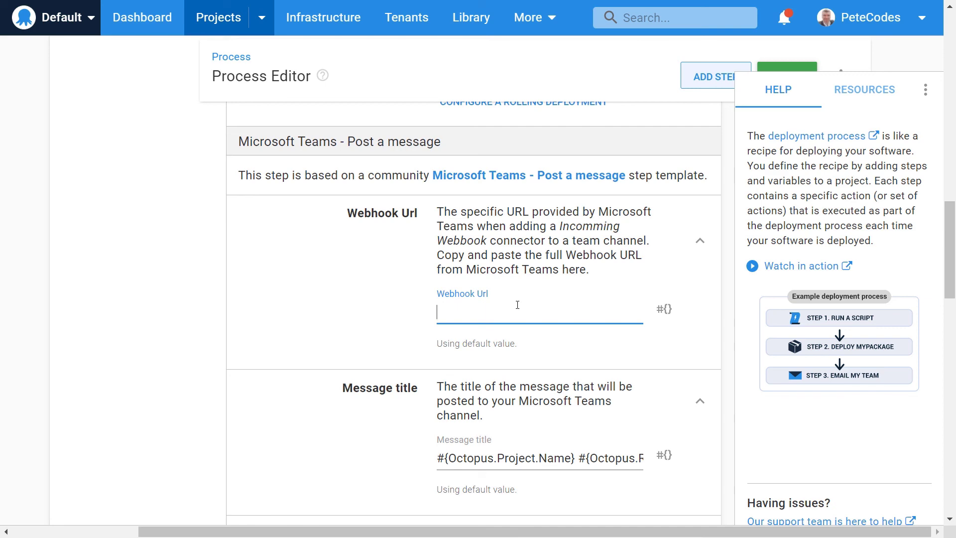
key(ctrl+v)
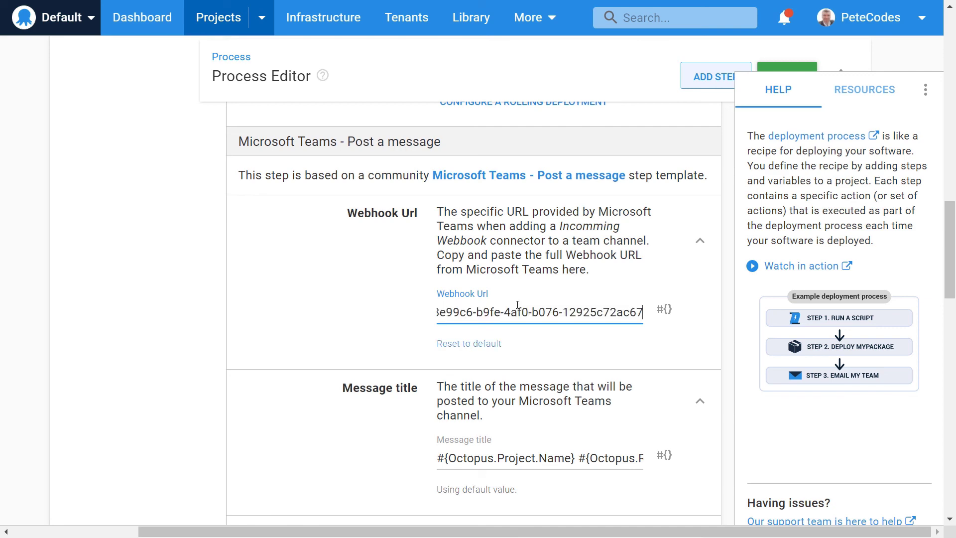
Step: Review the Microsoft Teams step's message, timeout, run condition and start trigger settings, and save the deployment process
scroll(517, 305, down, 3)
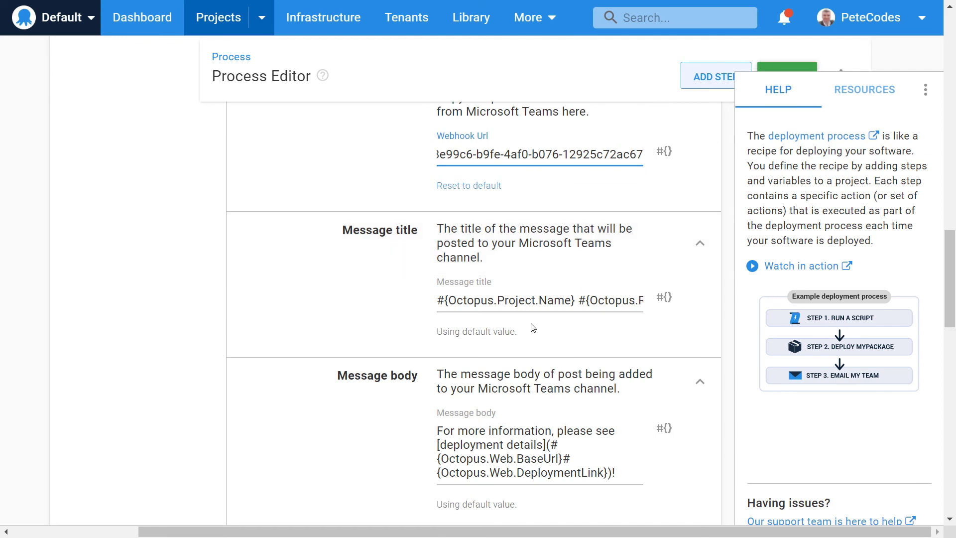
scroll(533, 327, down, 3)
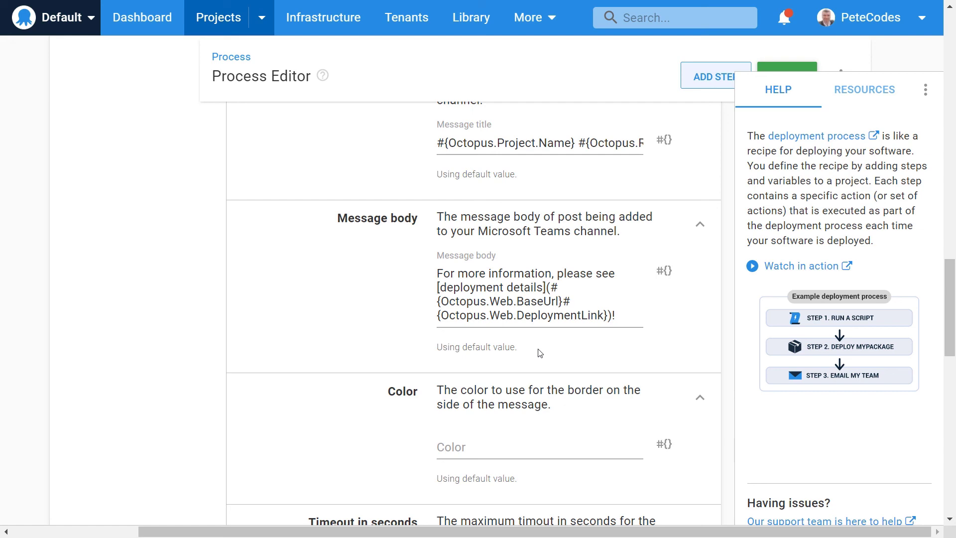
scroll(539, 353, down, 2)
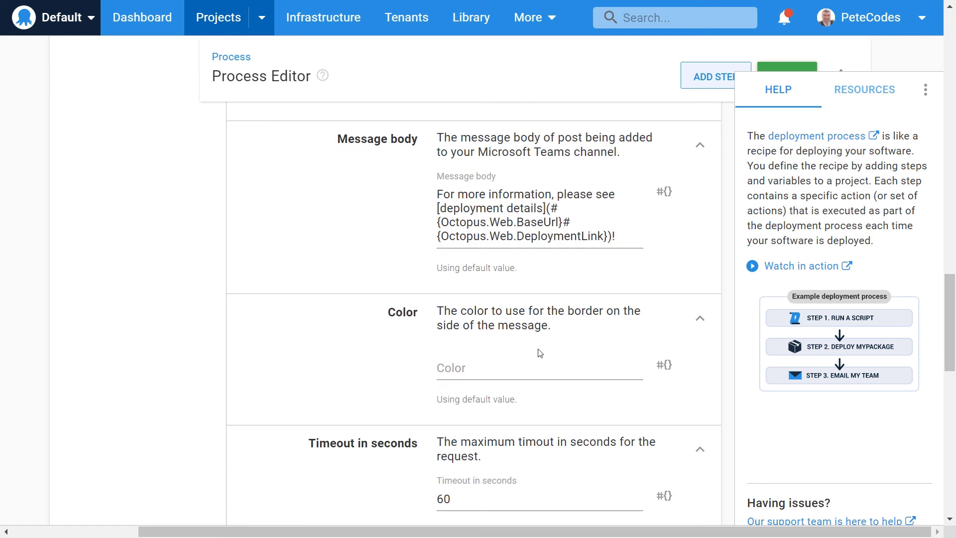
scroll(540, 353, down, 6)
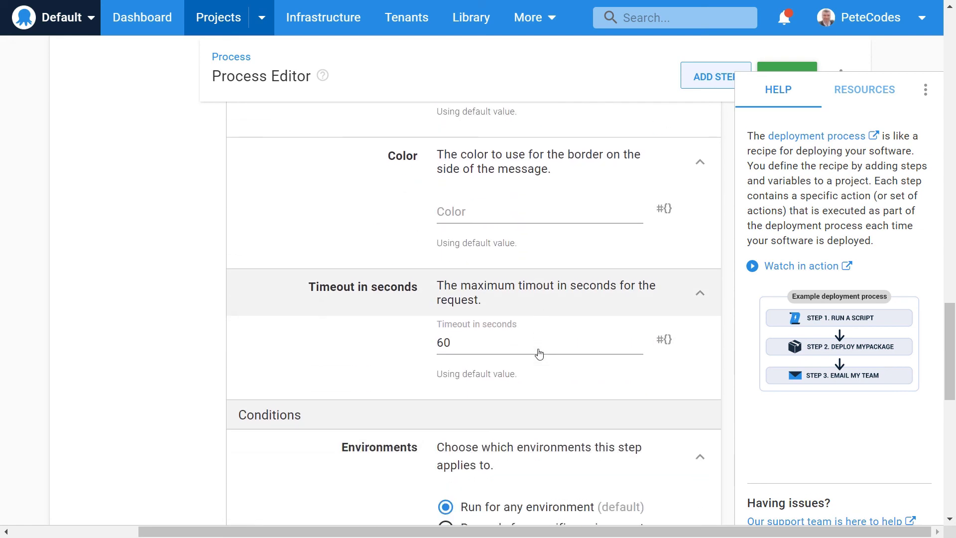
scroll(541, 353, down, 2)
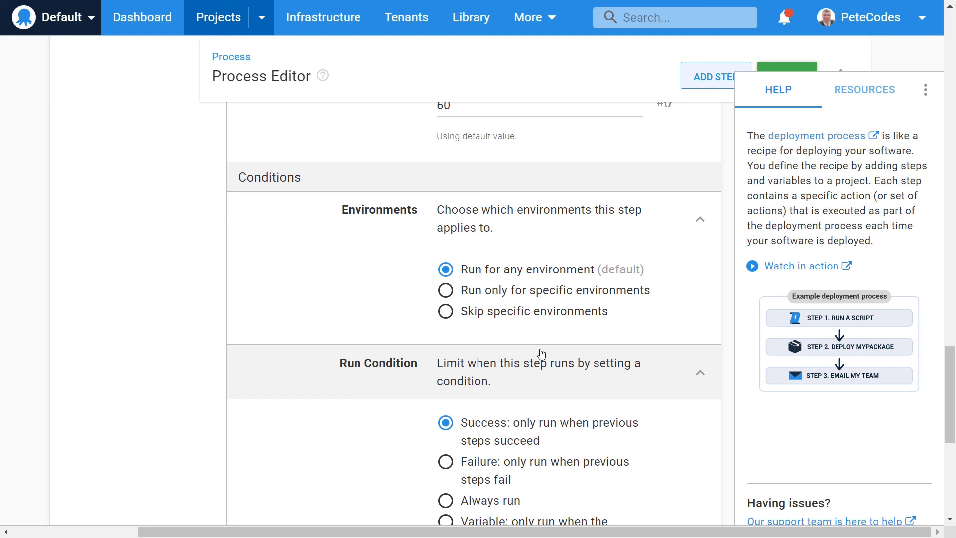
scroll(541, 353, down, 3)
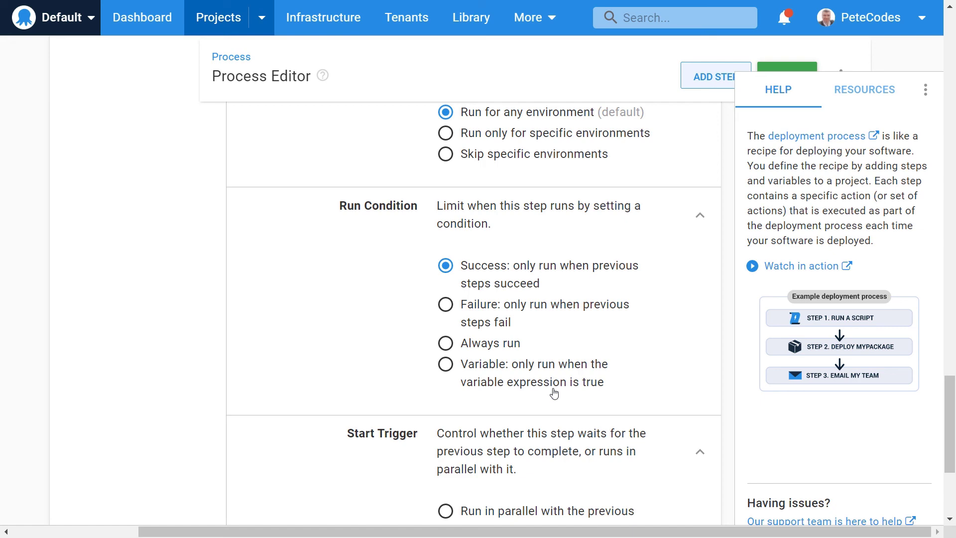
scroll(554, 393, down, 4)
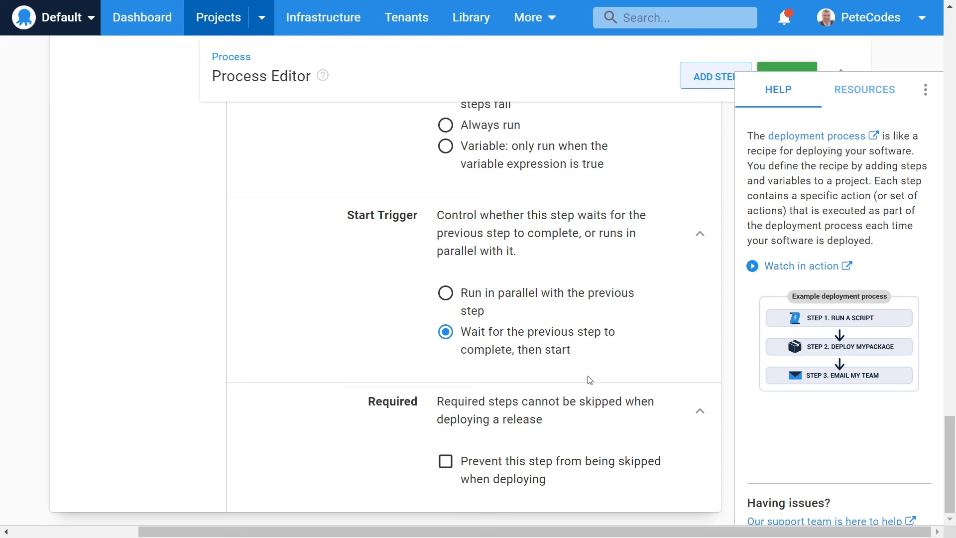
click(778, 69)
Step: Create release 0.0.5 of PeteCodes and deploy it to Development
scroll(692, 311, up, 10)
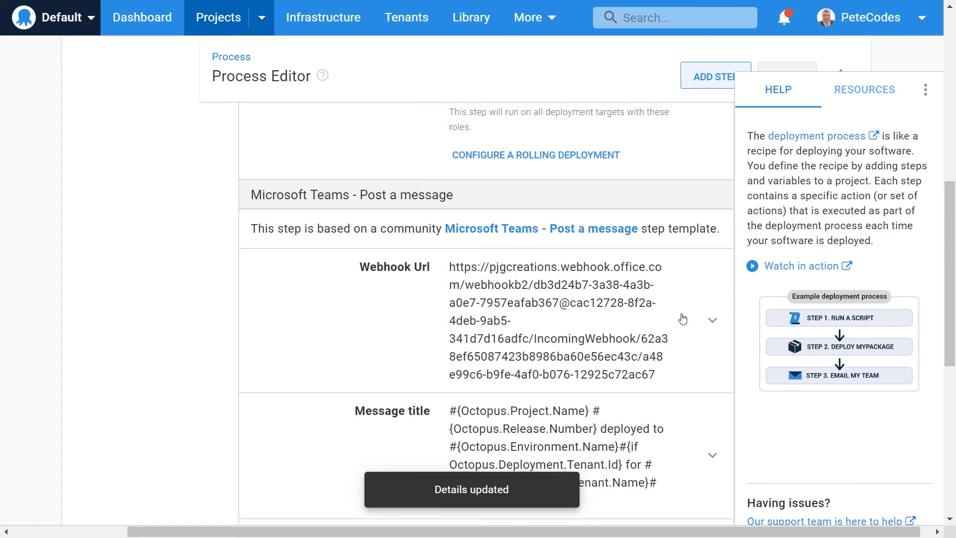
scroll(682, 318, up, 1)
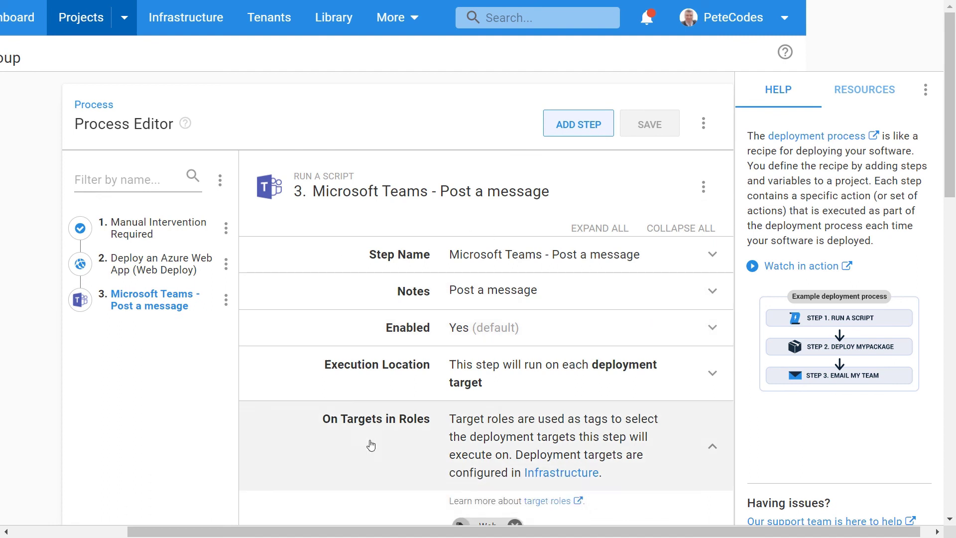
drag(264, 532, 149, 534)
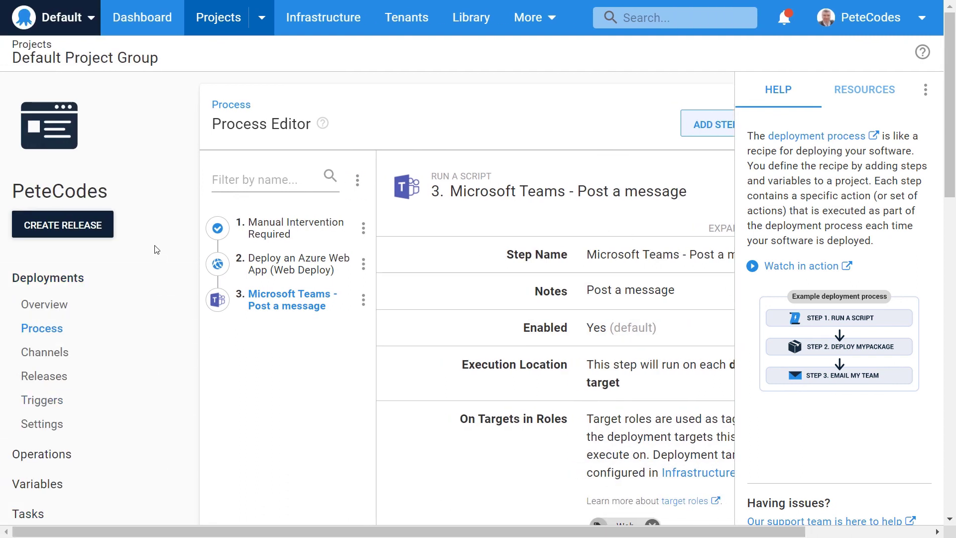
click(42, 225)
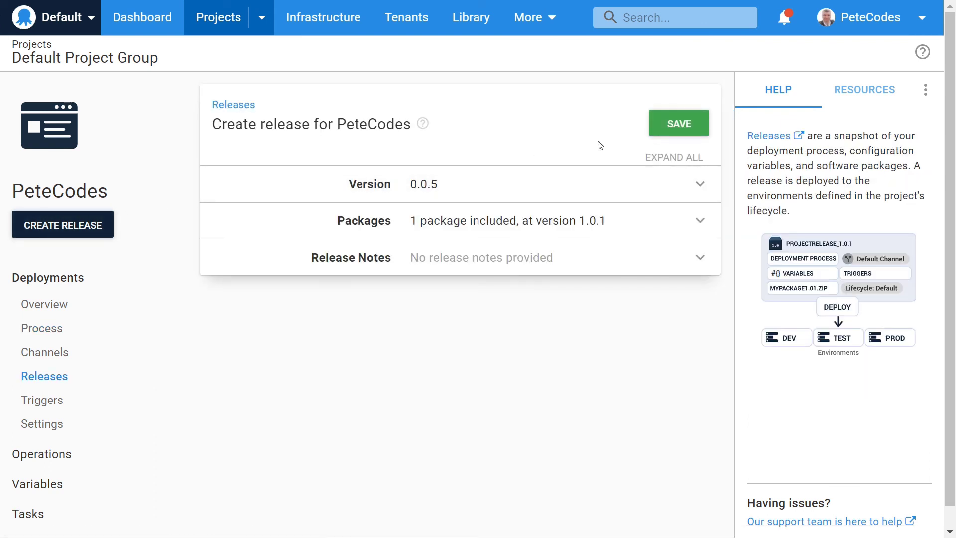
click(680, 123)
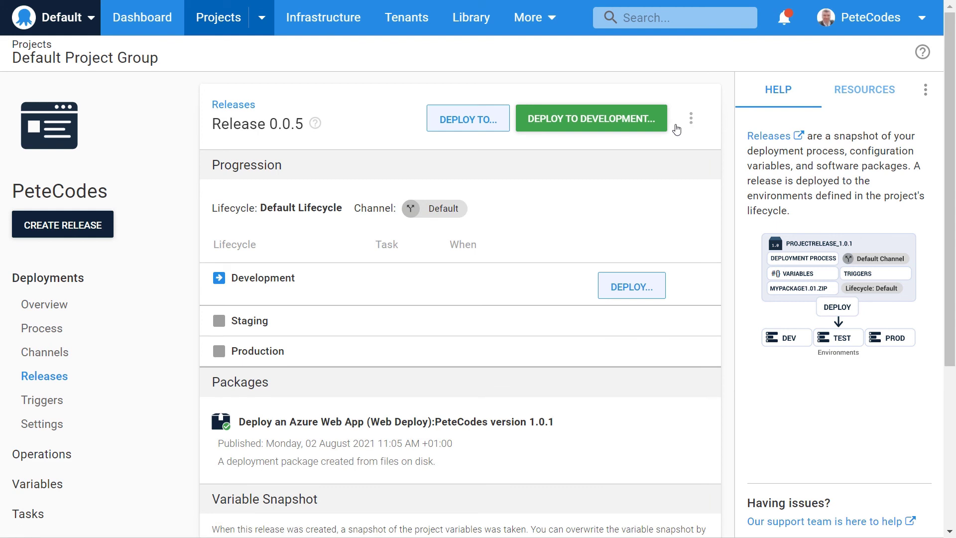
click(615, 120)
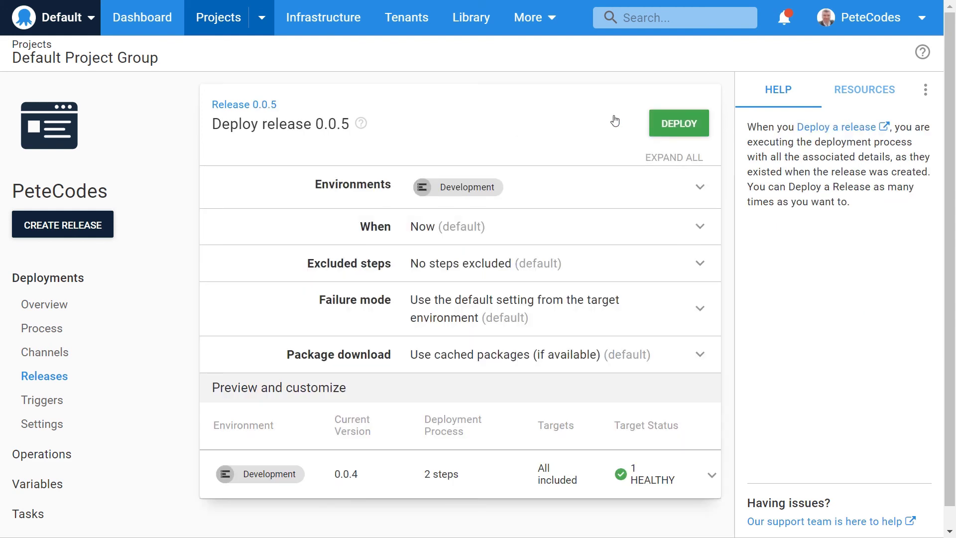
click(699, 122)
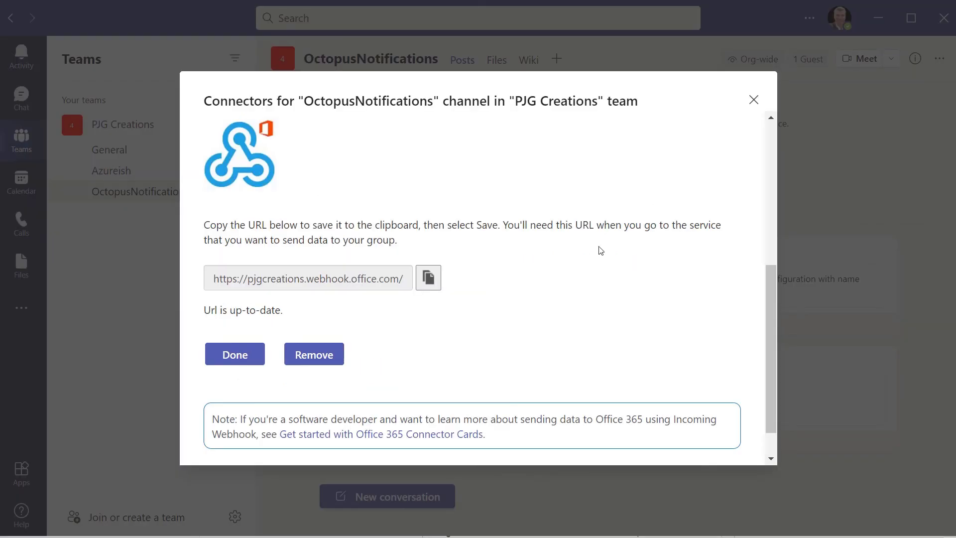
Step: Switch to Microsoft Teams, finish the webhook setup and close the connectors dialog to view the OctopusNotifications posts
click(232, 355)
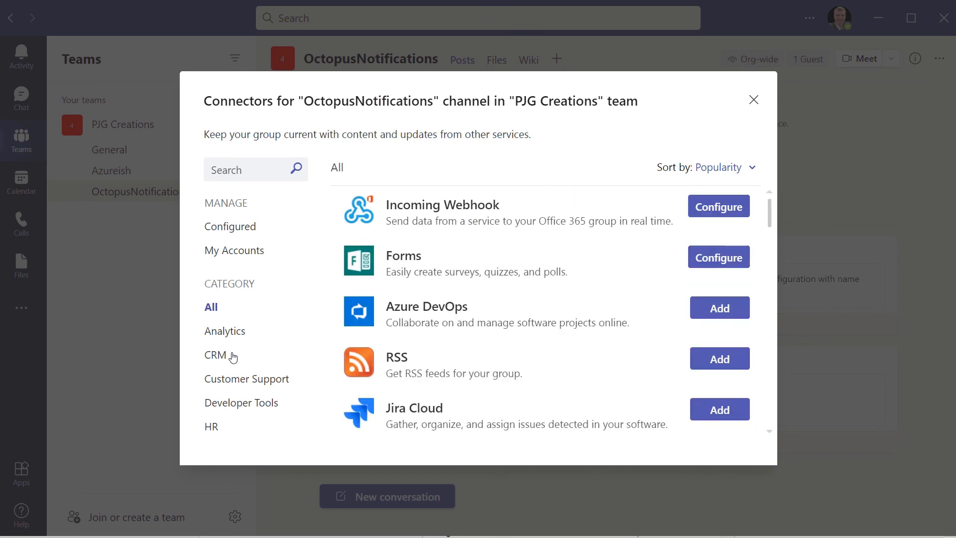
click(752, 101)
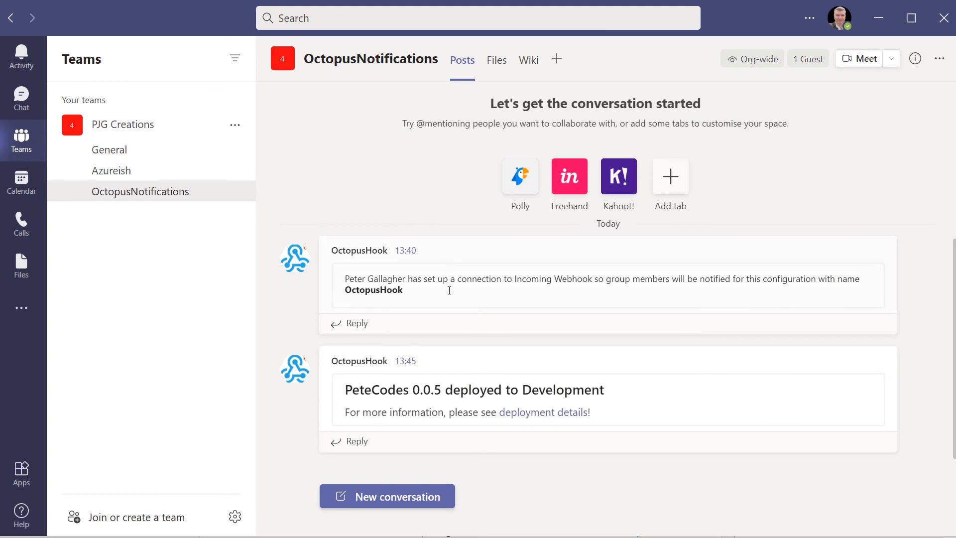